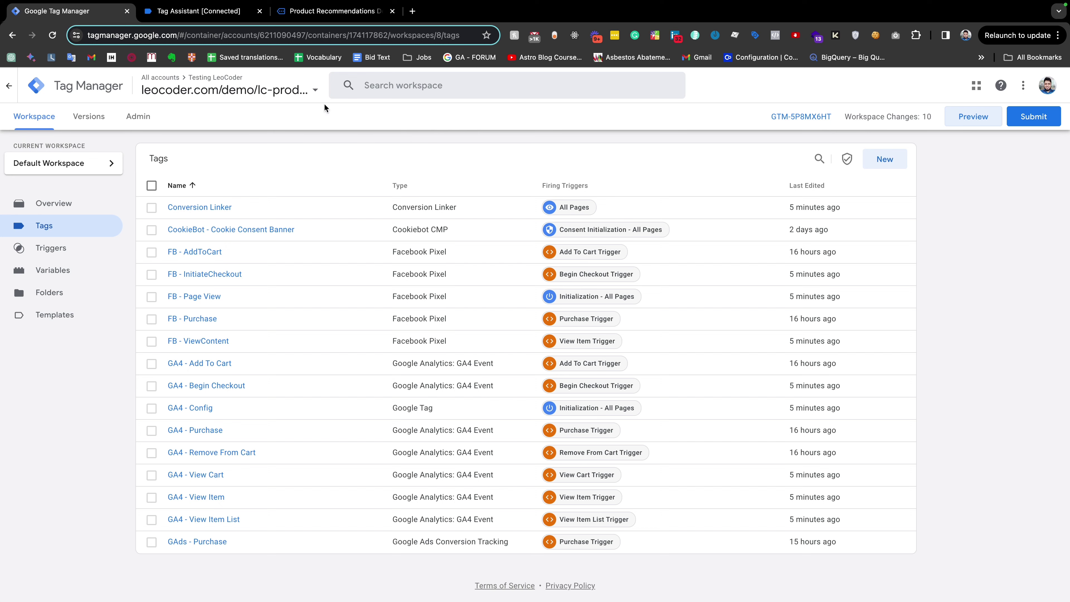
# - Switch to Tag Assistant and review the demo shop page's consent state and fired tags
pyautogui.click(215, 12)
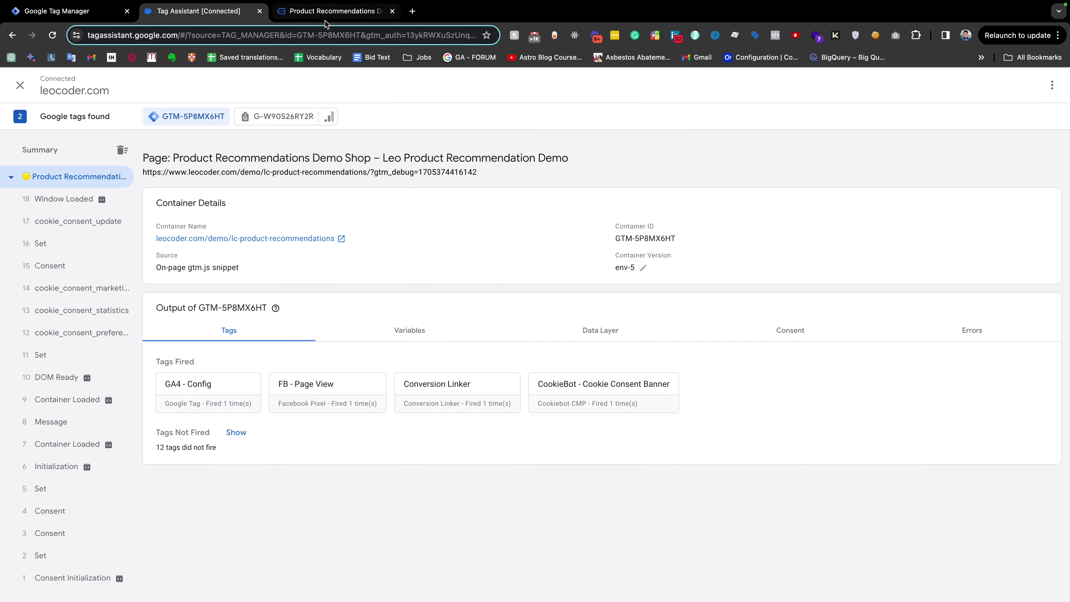
pyautogui.click(324, 17)
pyautogui.click(201, 12)
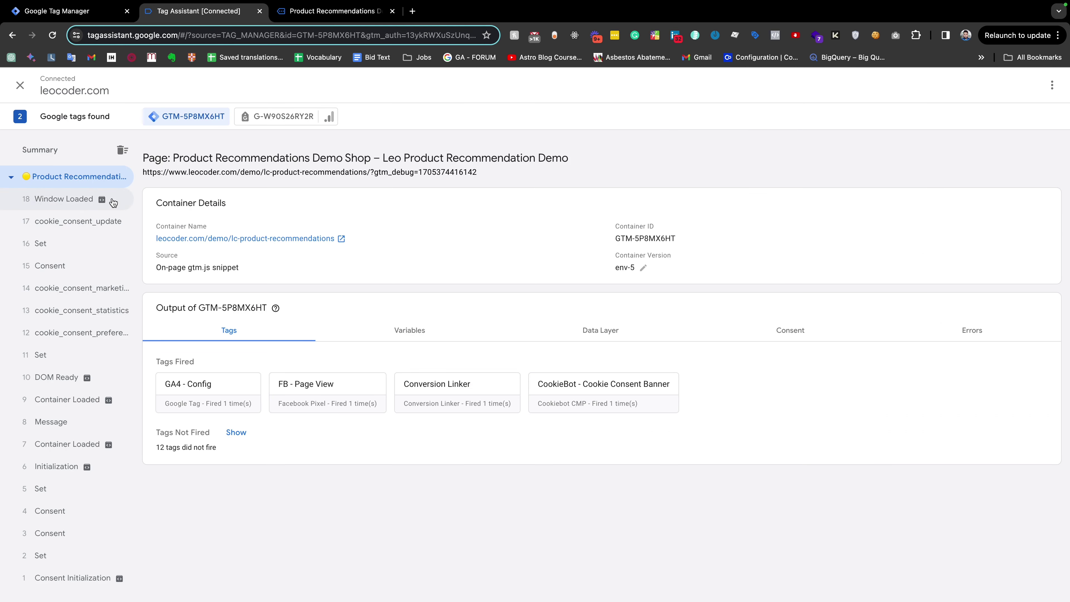
pyautogui.click(787, 329)
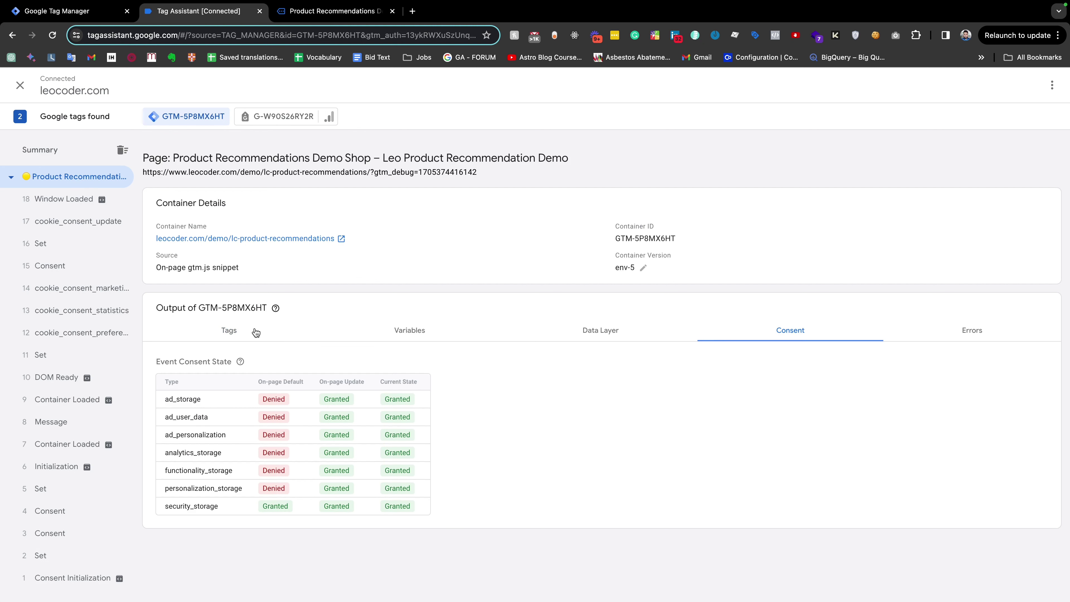
pyautogui.click(259, 333)
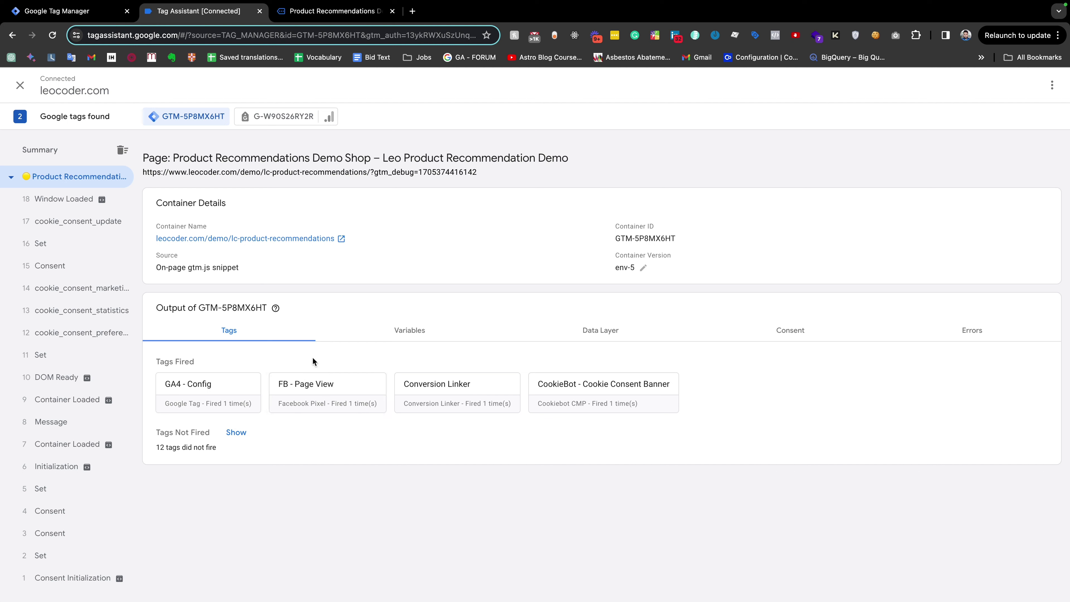
# - Clear the Tag Assistant event log, then delete the demo shop's CookieConsent cookie and reload the shop page
pyautogui.click(123, 151)
pyautogui.click(329, 11)
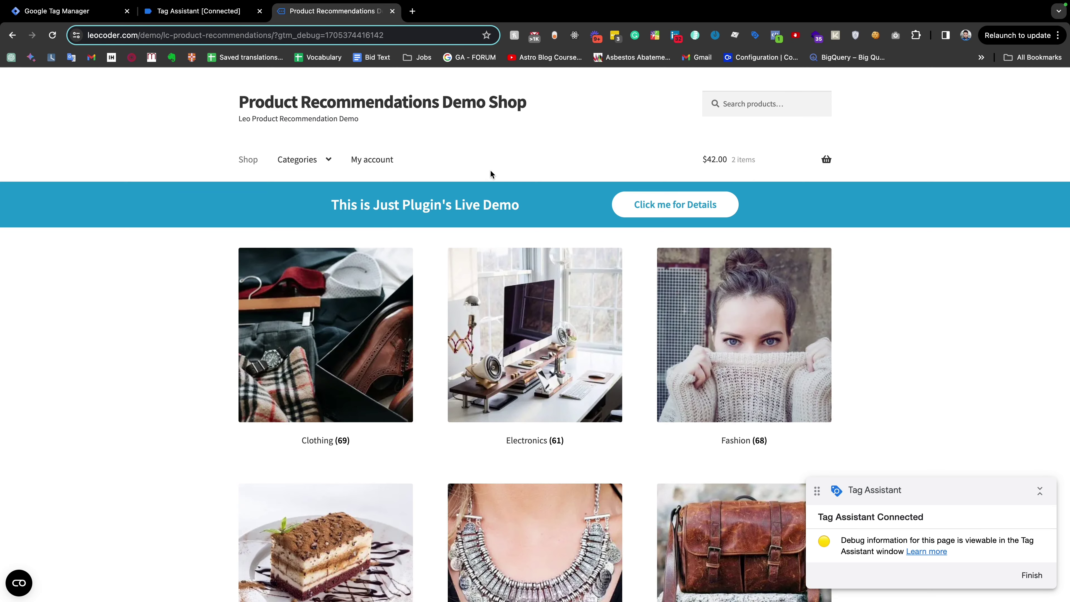
pyautogui.scroll(-2, 594, 173)
pyautogui.scroll(1, 553, 146)
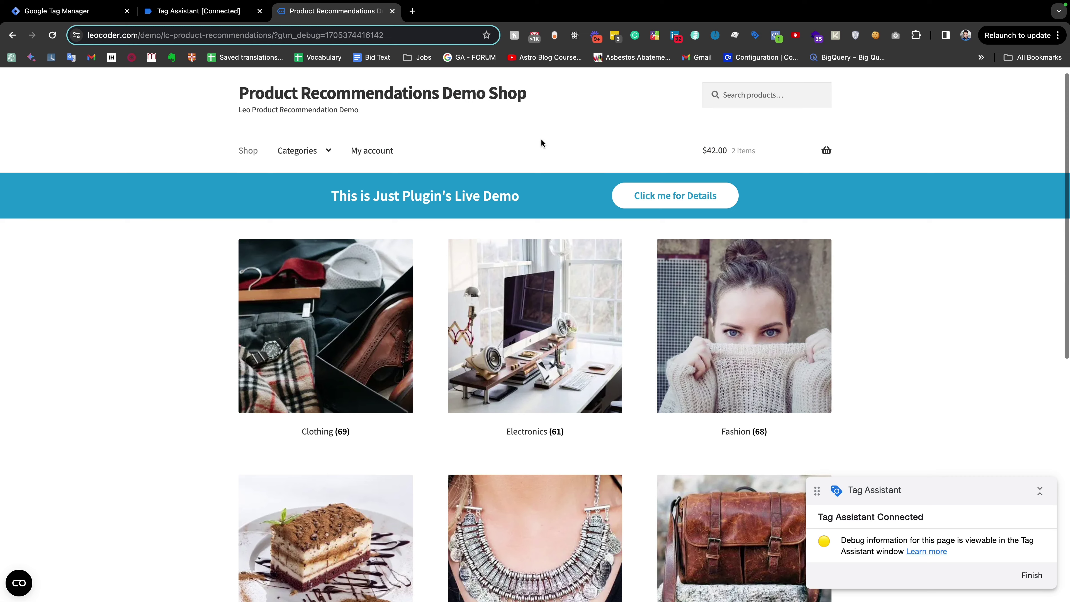
pyautogui.scroll(1, 547, 178)
pyautogui.click(874, 35)
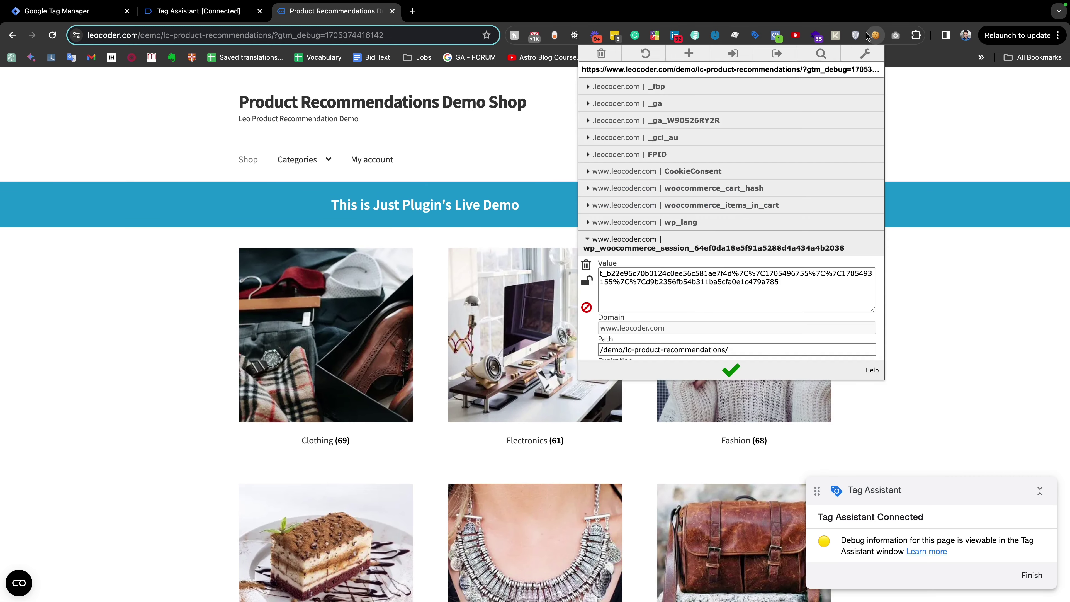
pyautogui.click(624, 171)
pyautogui.click(586, 191)
pyautogui.click(518, 155)
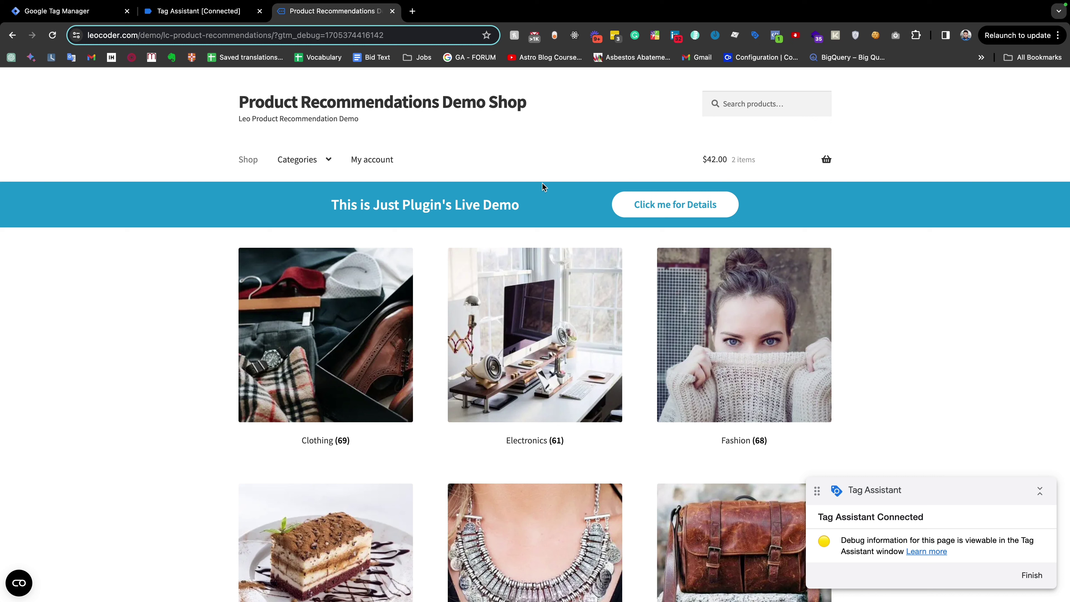
pyautogui.press('super+r')
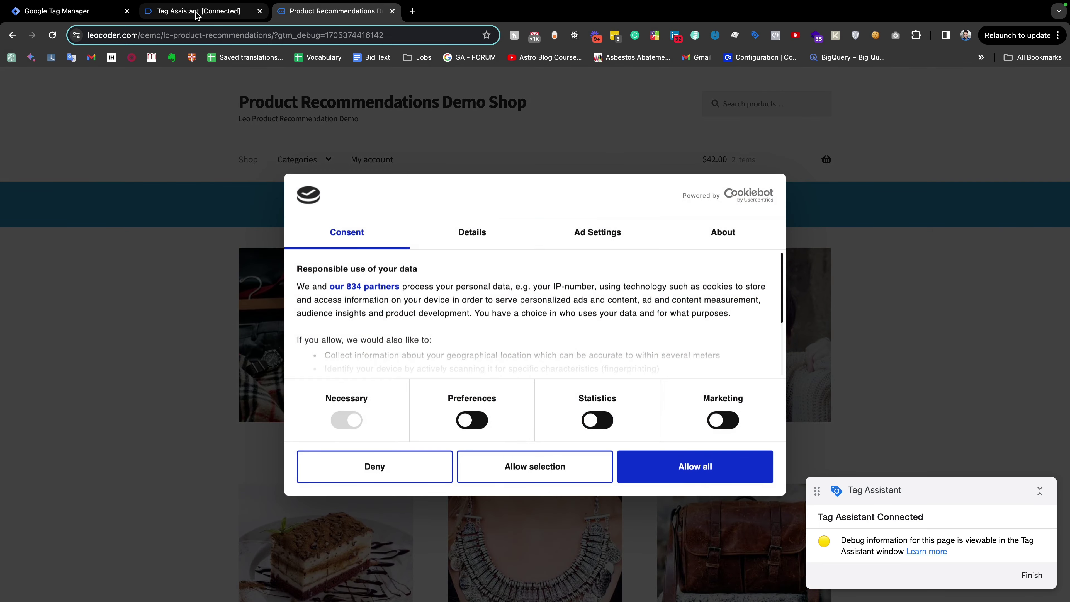
# - In Tag Assistant, examine the tags for the reloaded page and its Initialization event before consent is given
pyautogui.click(197, 12)
pyautogui.click(78, 179)
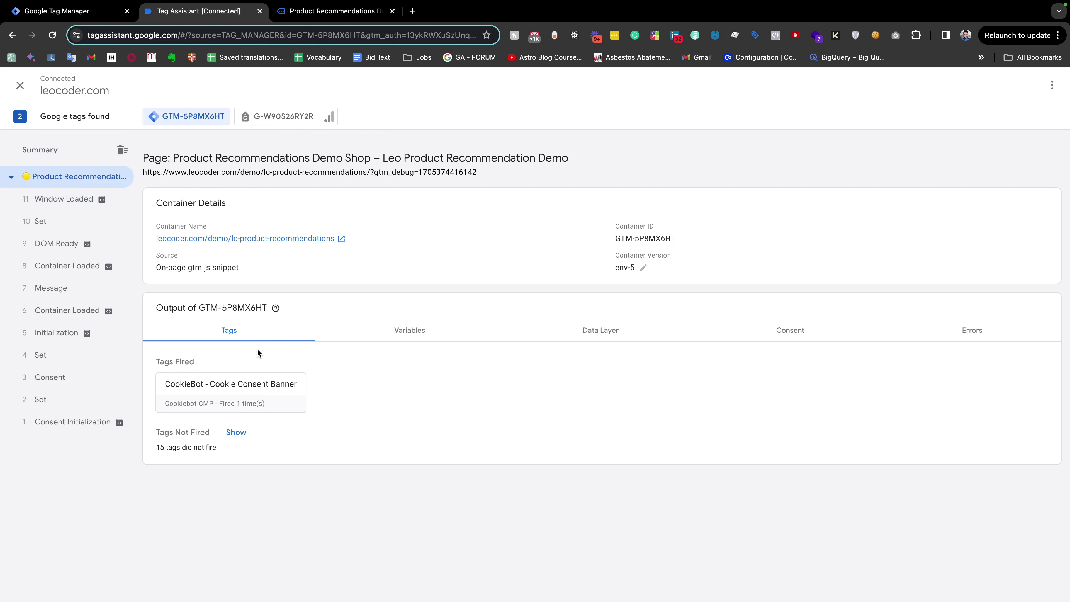
pyautogui.click(44, 336)
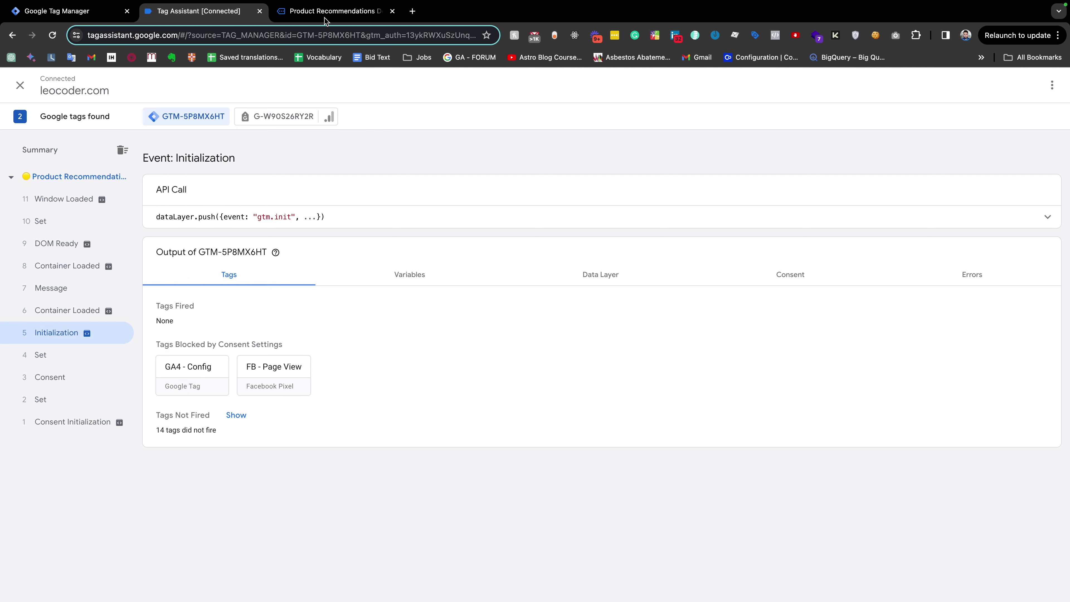
pyautogui.click(332, 11)
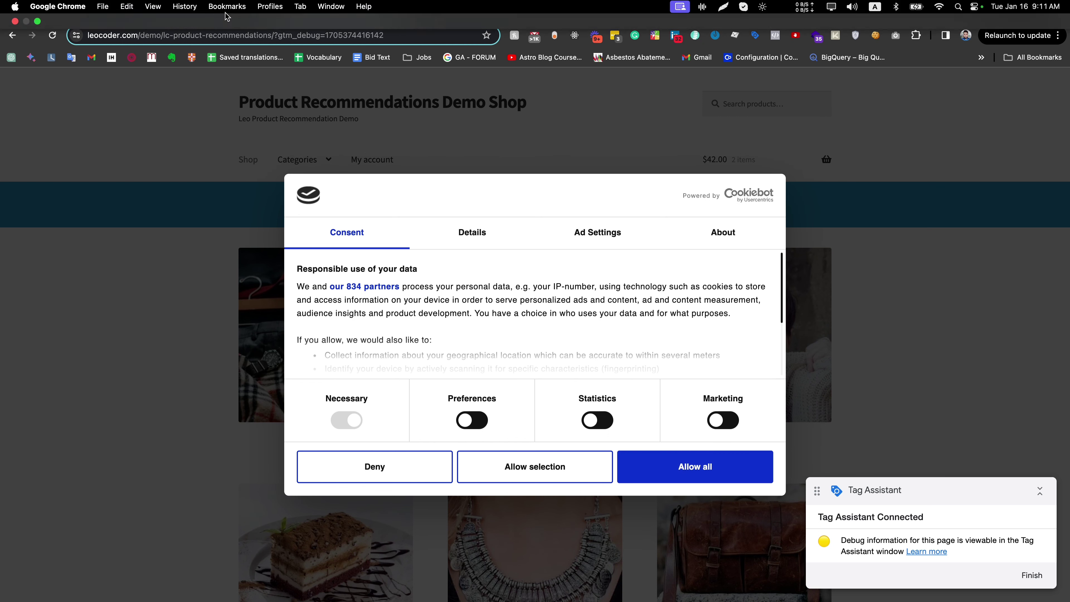
pyautogui.click(198, 11)
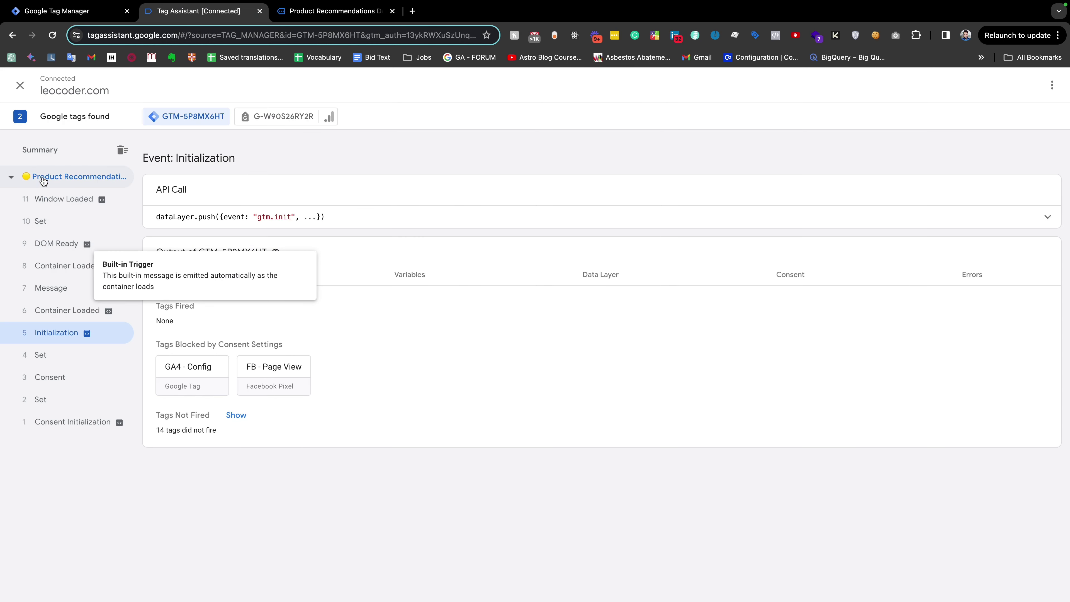
pyautogui.click(70, 176)
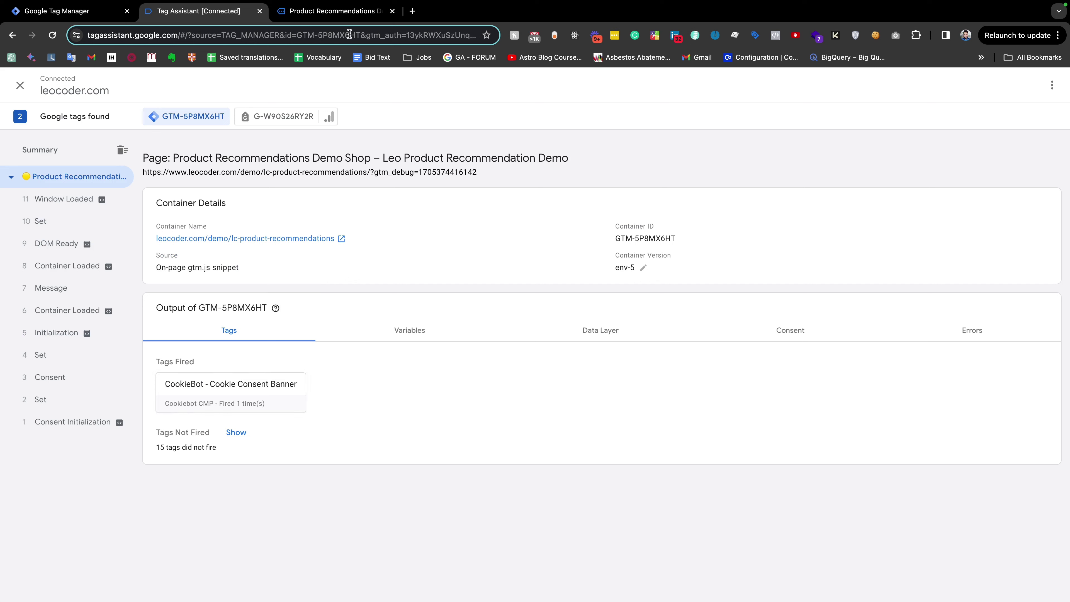
# - Allow all cookies in the demo shop's consent banner and return to Tag Assistant
pyautogui.click(335, 15)
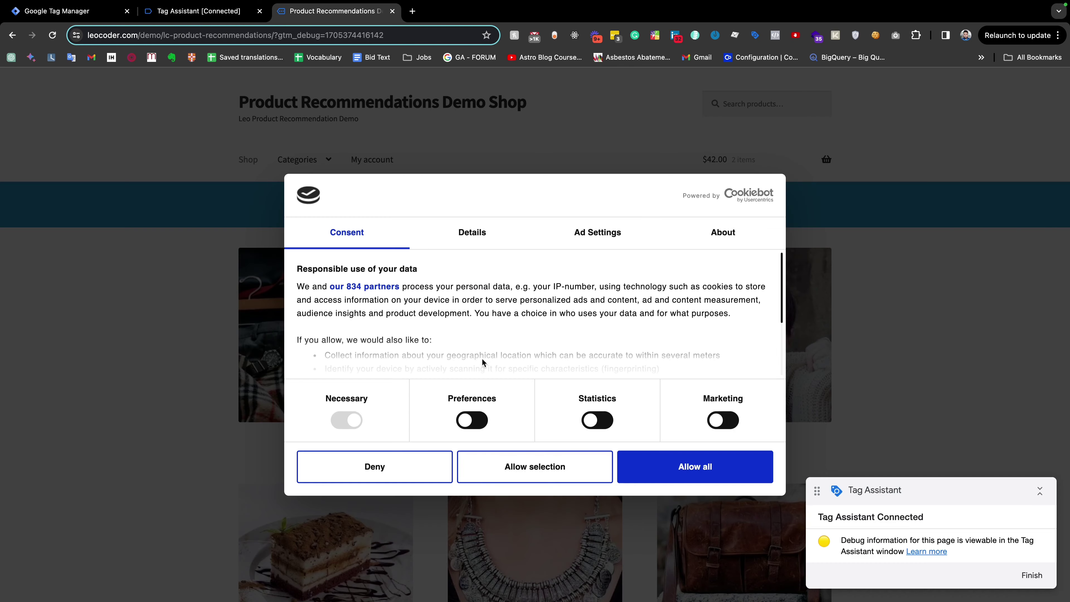
pyautogui.click(662, 475)
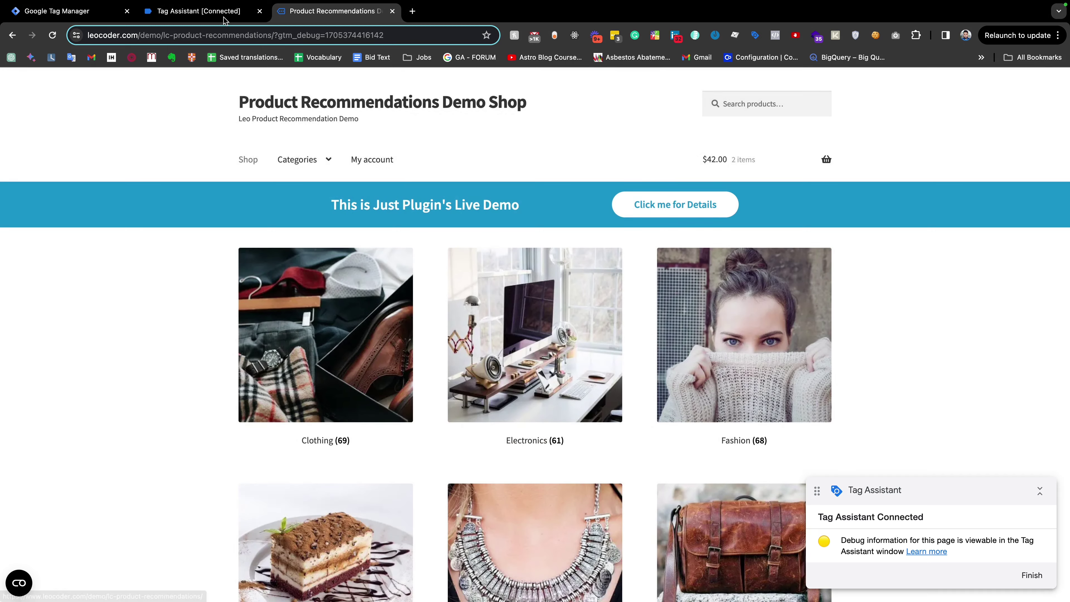
pyautogui.click(223, 14)
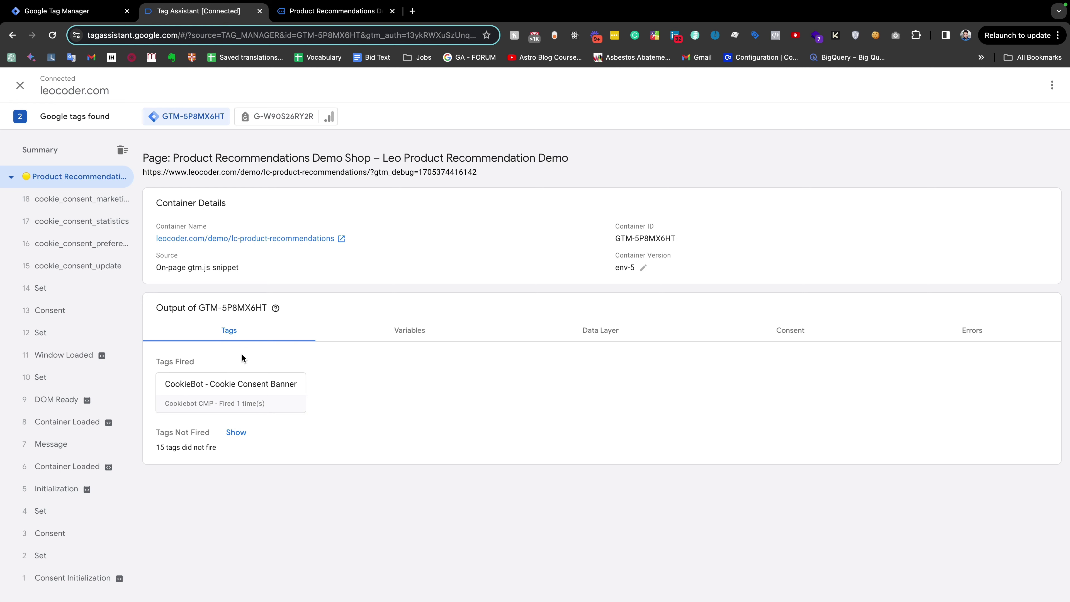
pyautogui.click(331, 12)
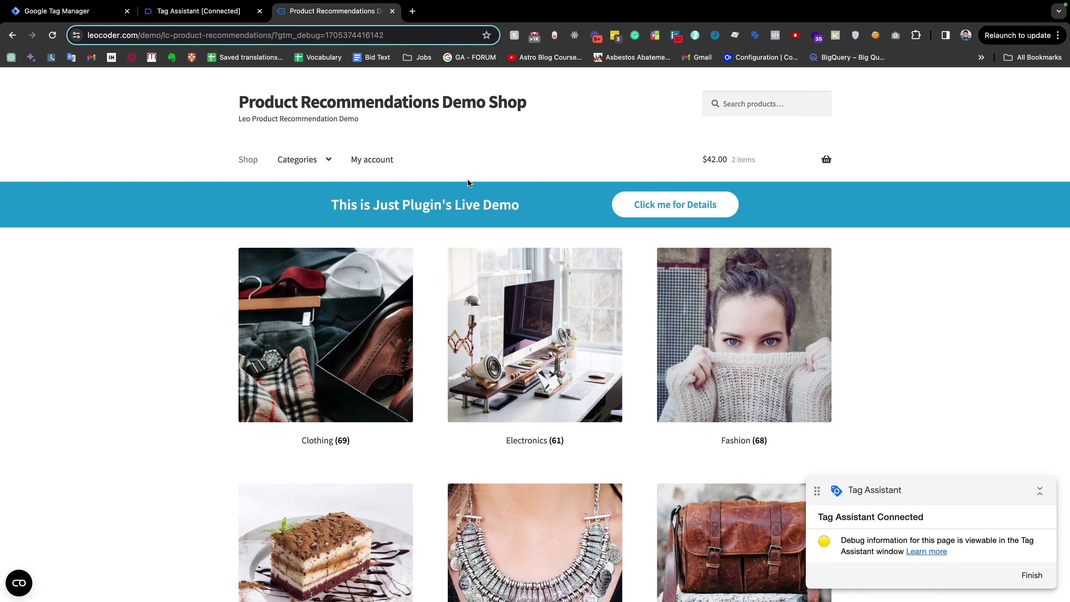
pyautogui.scroll(-1, 467, 182)
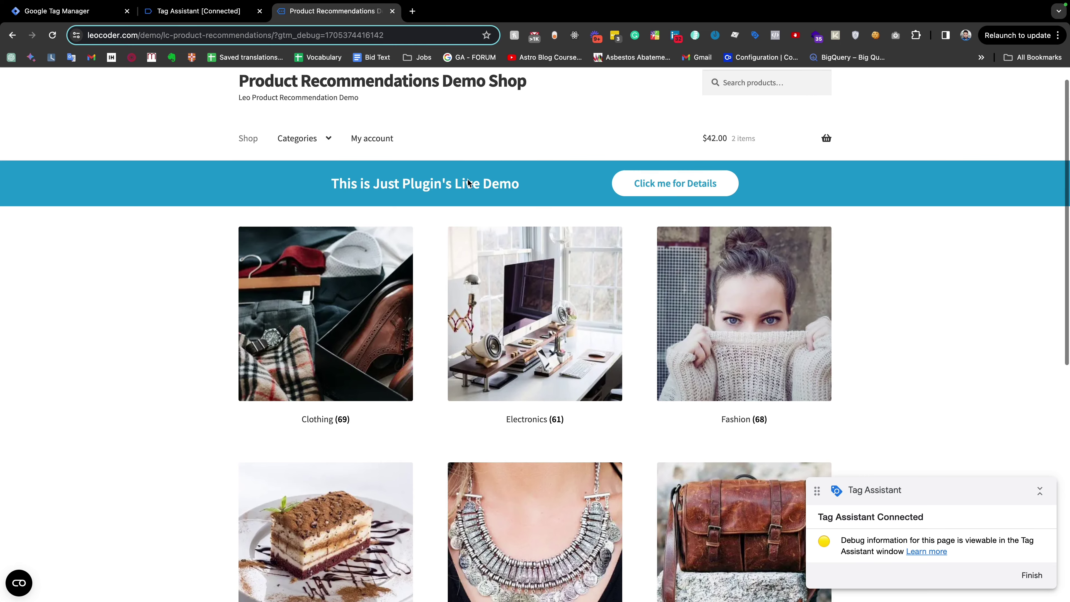
pyautogui.moveTo(525, 185)
pyautogui.mouseDown()
pyautogui.moveTo(332, 188)
pyautogui.moveTo(523, 197)
pyautogui.mouseUp()
pyautogui.scroll(1, 333, 190)
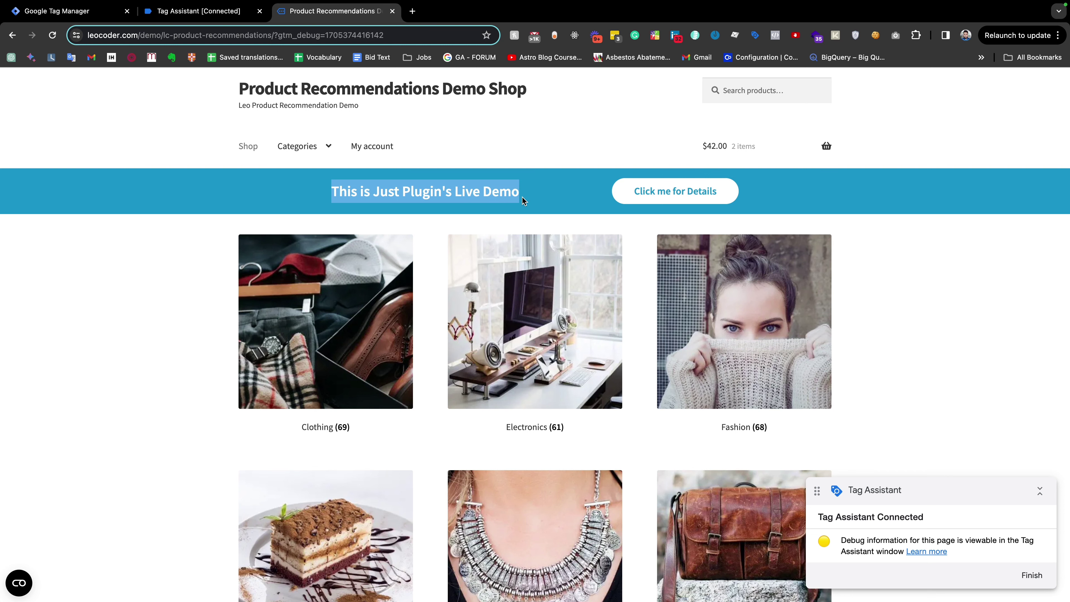
pyautogui.scroll(-2, 523, 197)
pyautogui.scroll(3, 421, 198)
pyautogui.click(336, 204)
pyautogui.moveTo(336, 204); pyautogui.dragTo(535, 208)
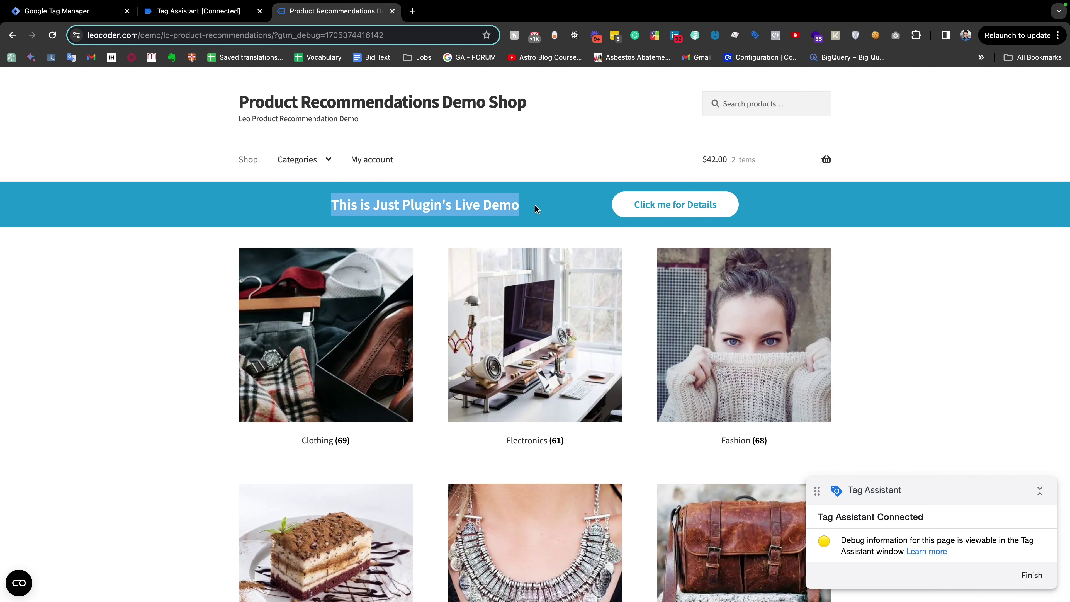
# - Clear the recorded events in Tag Assistant and delete the CookieConsent cookie from the demo shop again
pyautogui.click(148, 12)
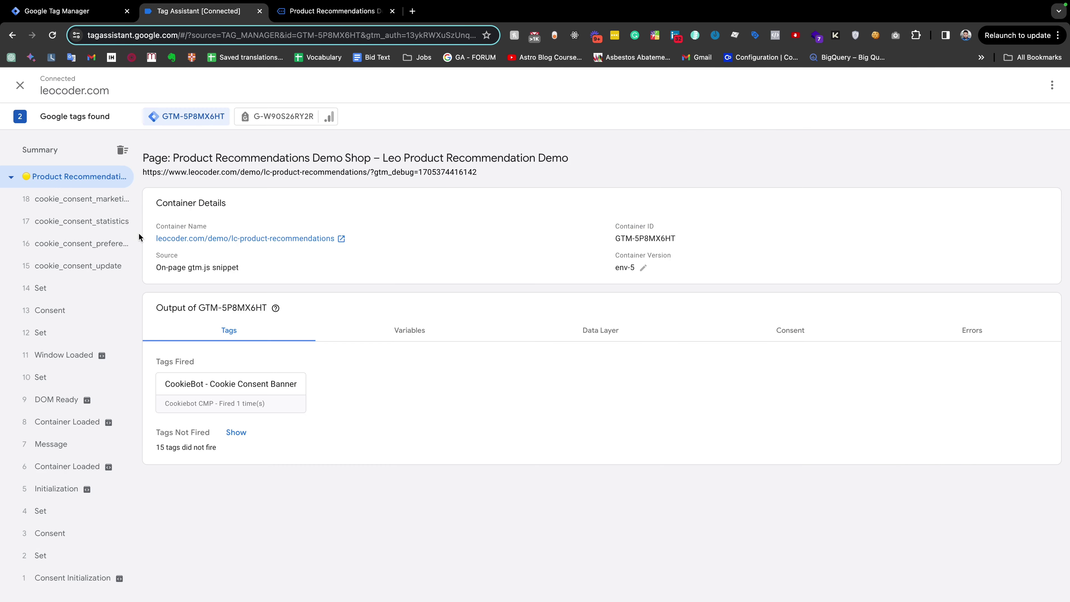
pyautogui.click(123, 149)
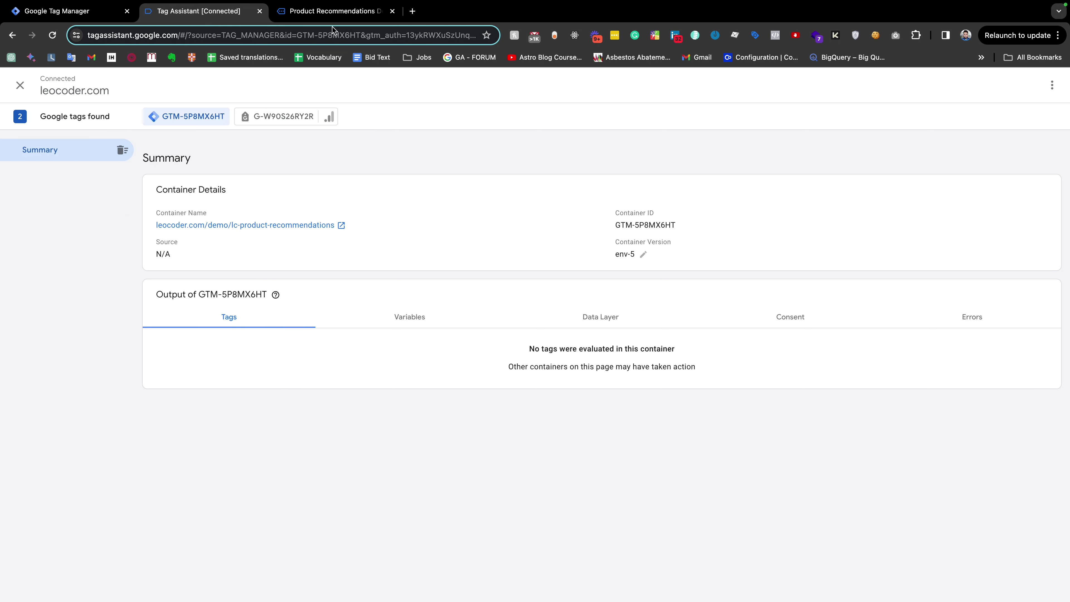
pyautogui.click(330, 12)
pyautogui.click(876, 35)
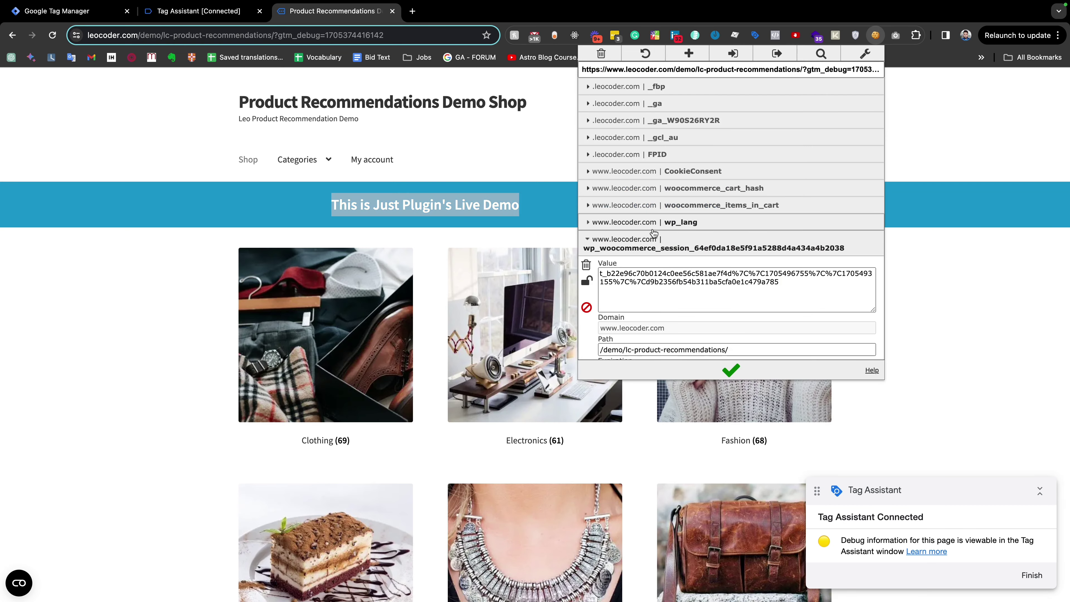
pyautogui.click(692, 170)
pyautogui.click(693, 170)
# - Reload Tag Assistant to reconnect it to the demo shop, and show the tags for the Initialization event
pyautogui.click(185, 10)
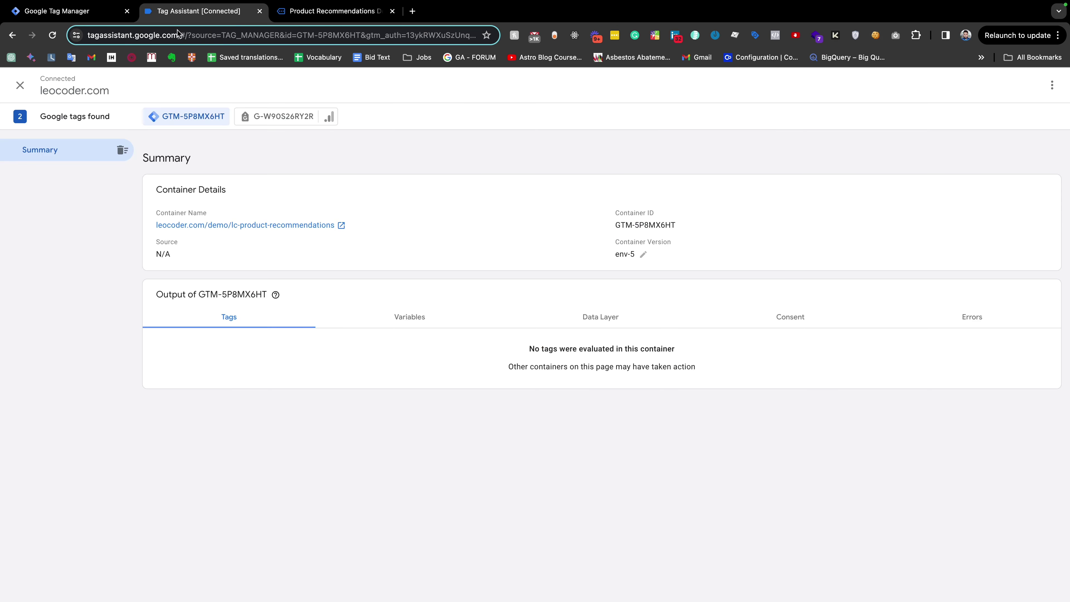
pyautogui.click(53, 35)
pyautogui.click(290, 12)
pyautogui.click(231, 11)
pyautogui.click(290, 11)
pyautogui.click(231, 11)
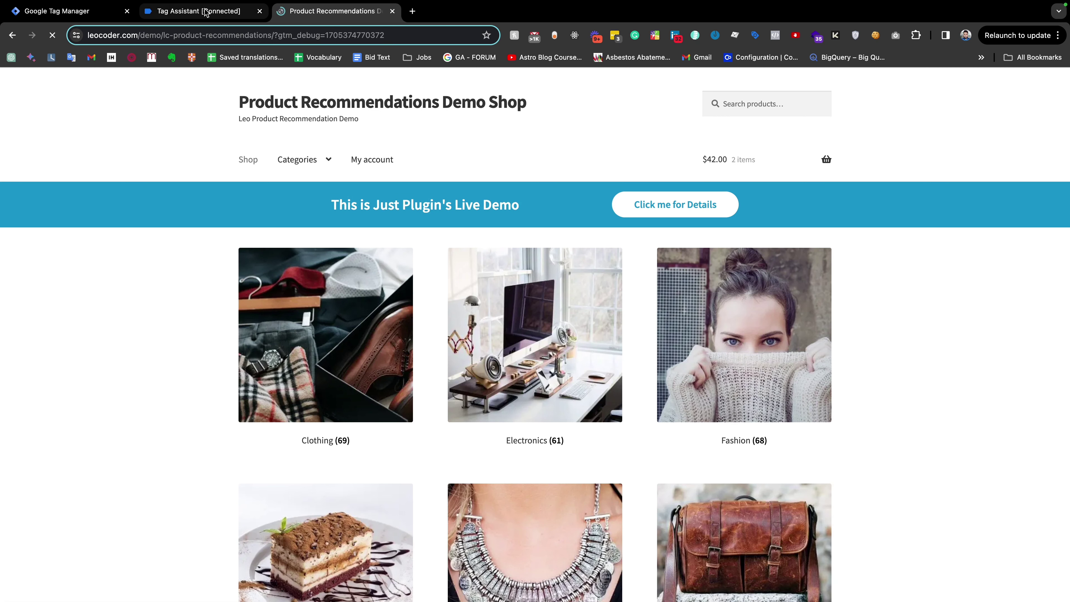
pyautogui.click(206, 12)
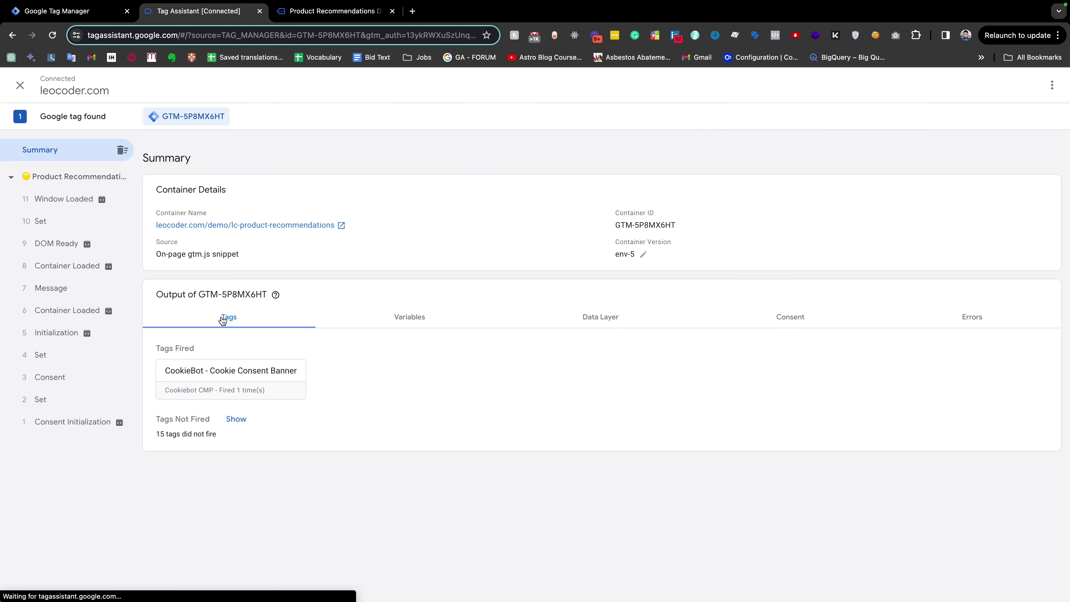
pyautogui.click(49, 335)
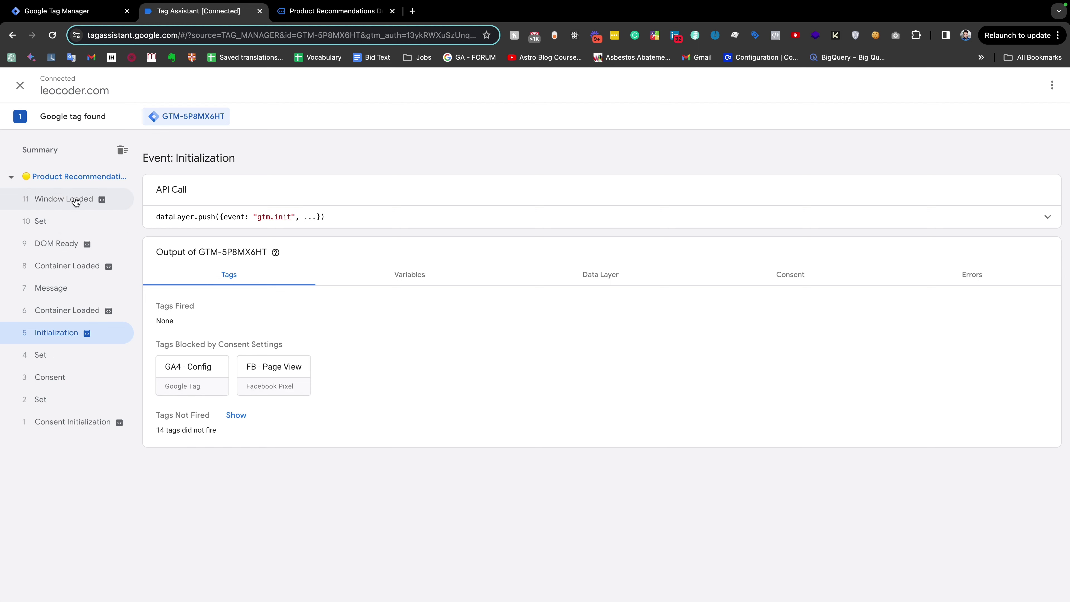
# - Accept all cookie categories in the reconnected shop's consent banner and go back to Tag Assistant
pyautogui.click(349, 12)
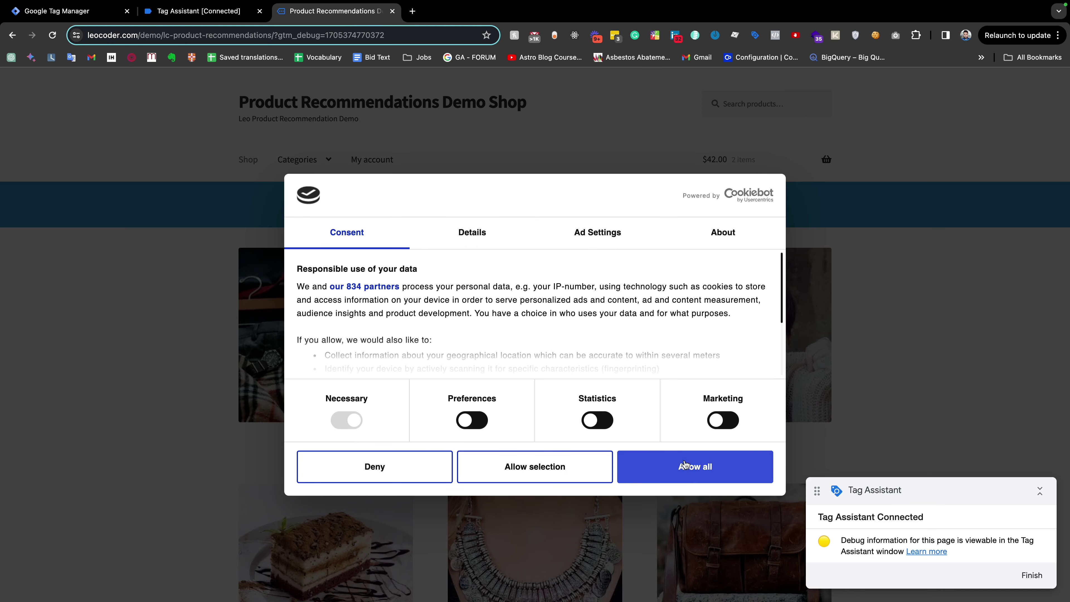
pyautogui.click(234, 14)
pyautogui.click(668, 467)
pyautogui.click(199, 11)
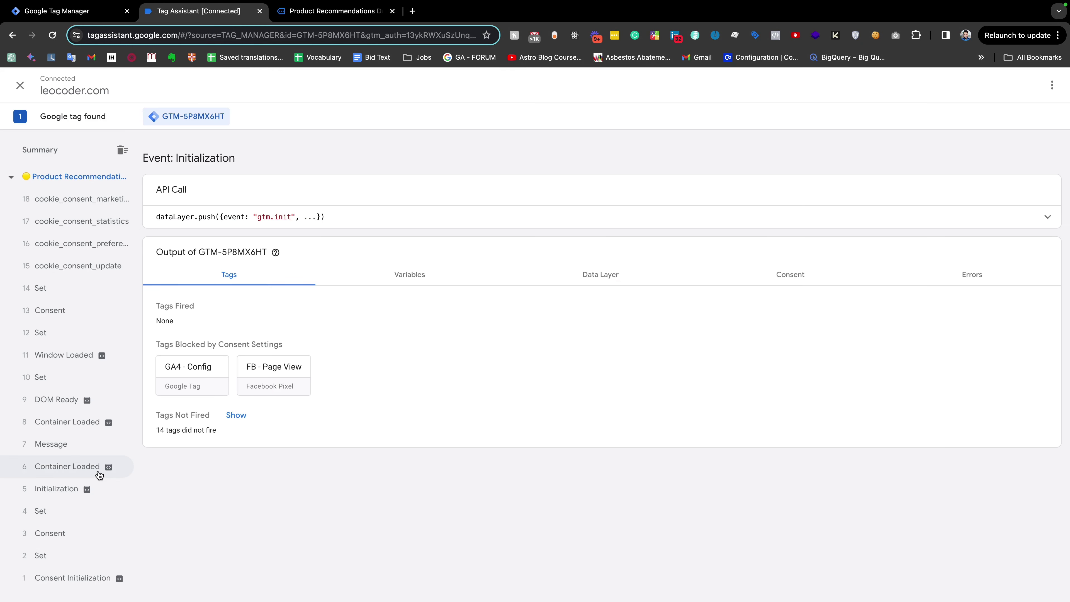
# - Compare the consent states of the post-acceptance Consent, cookie_consent_update and Initialization events
pyautogui.click(64, 176)
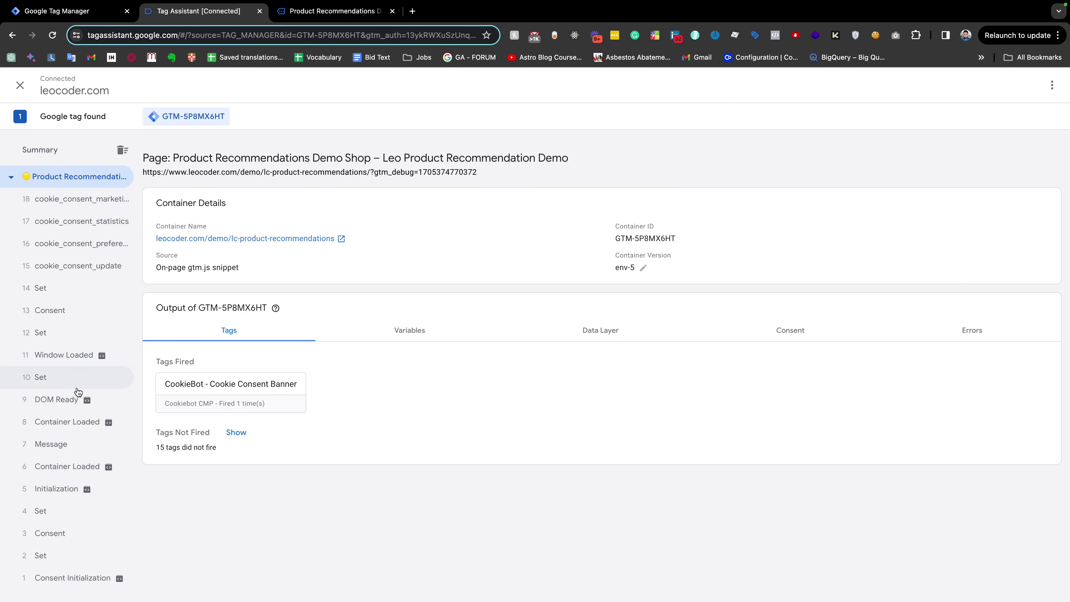
pyautogui.click(81, 224)
pyautogui.click(67, 310)
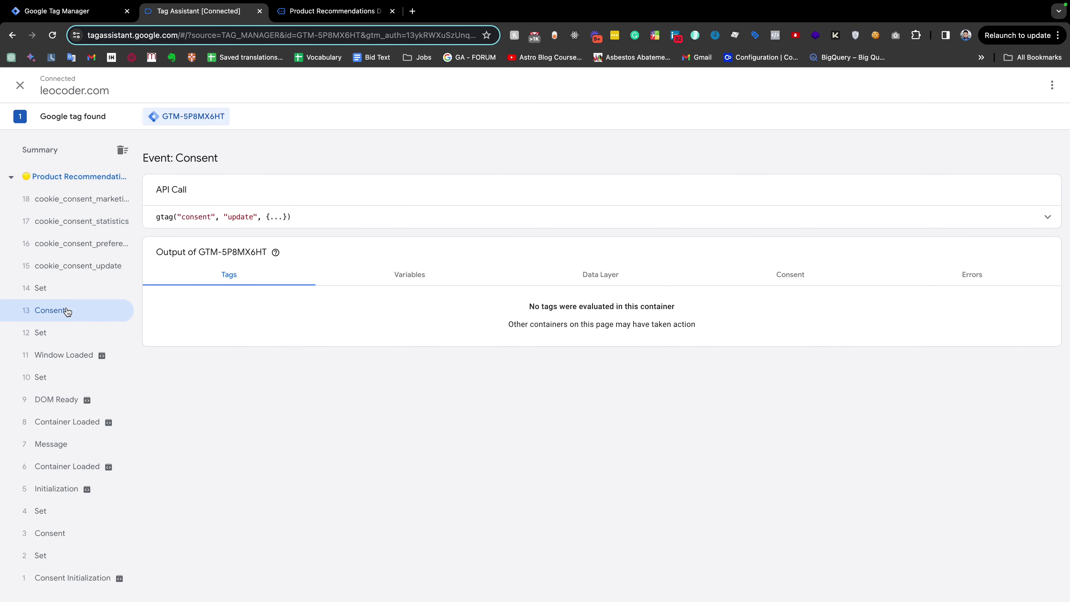
pyautogui.click(779, 278)
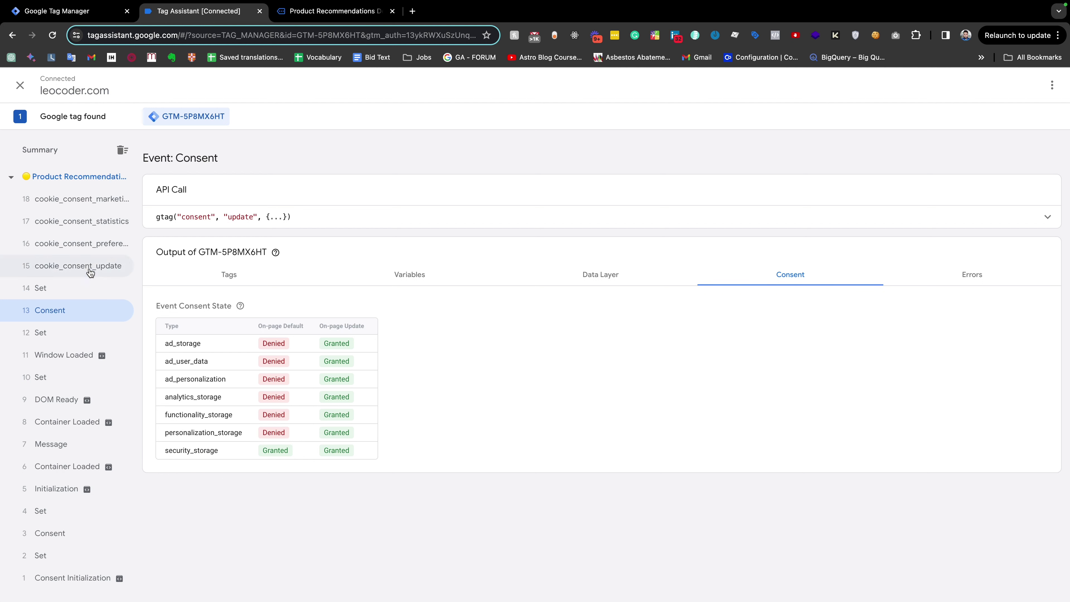
pyautogui.click(56, 271)
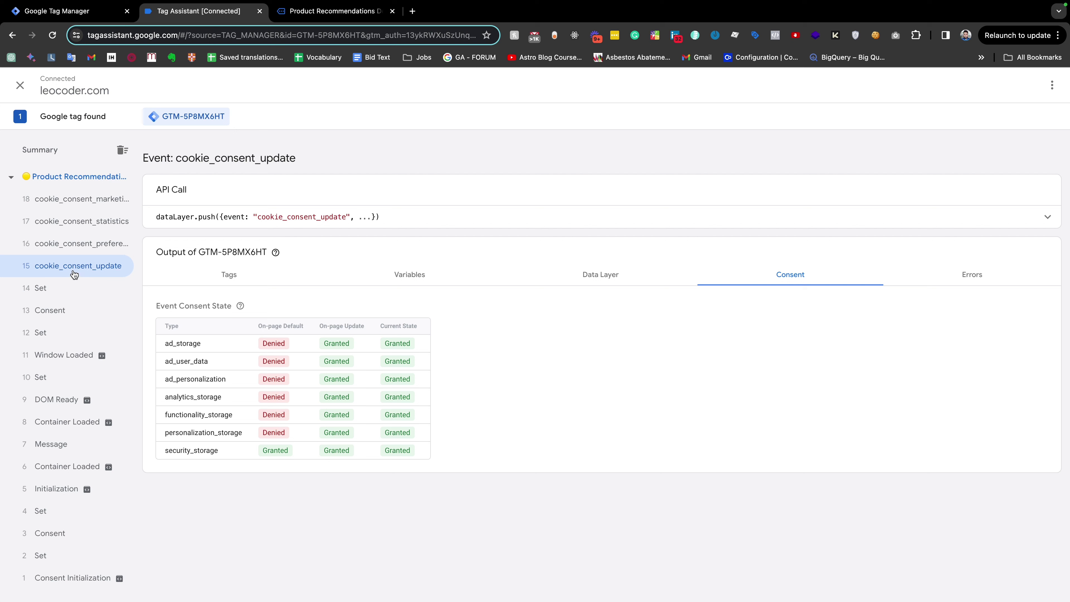
pyautogui.click(61, 491)
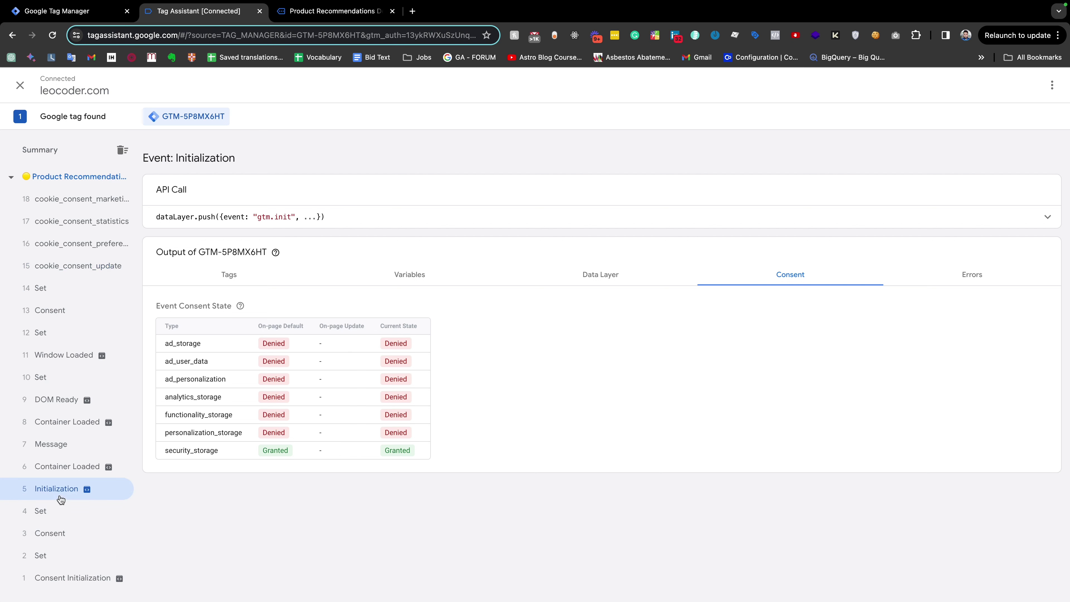
# - Compare the consent states of the cookie_consent_update and Initialization events, and copy the event name cookie_consent_update from its API call
pyautogui.click(56, 275)
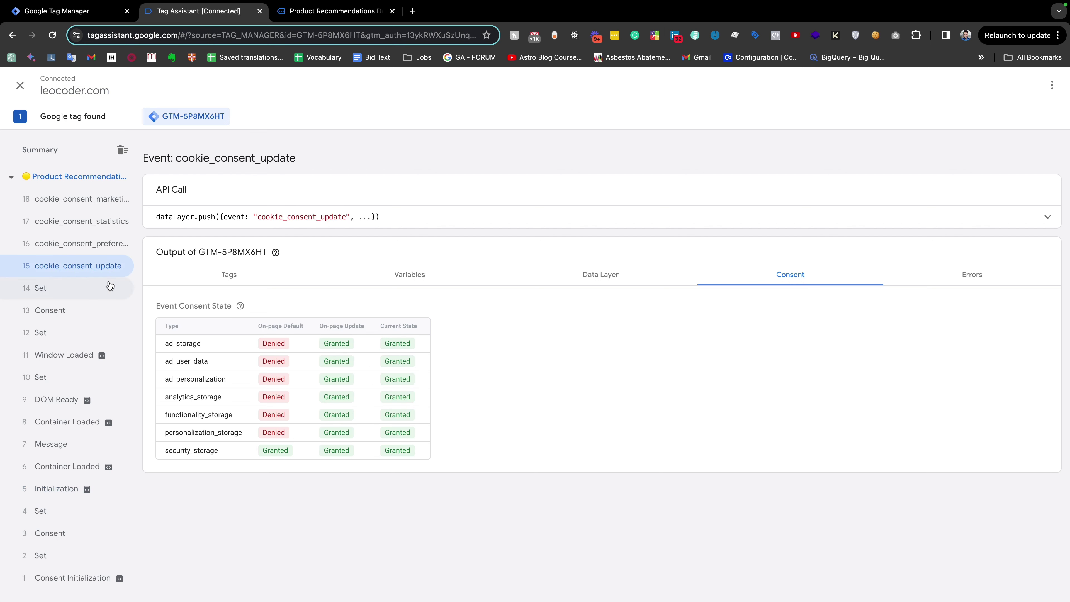
pyautogui.click(67, 493)
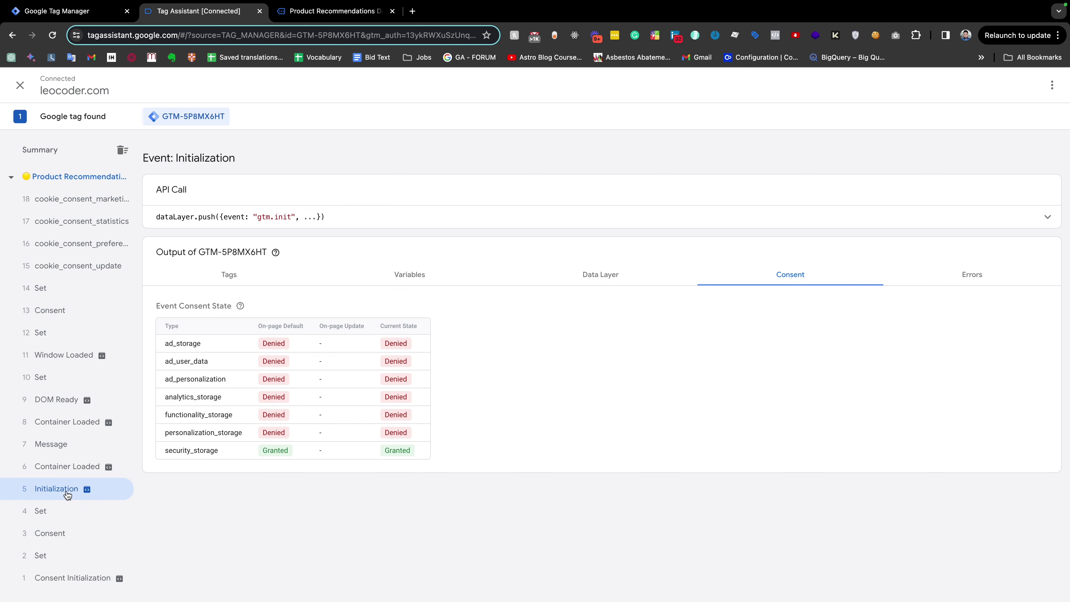
pyautogui.click(70, 264)
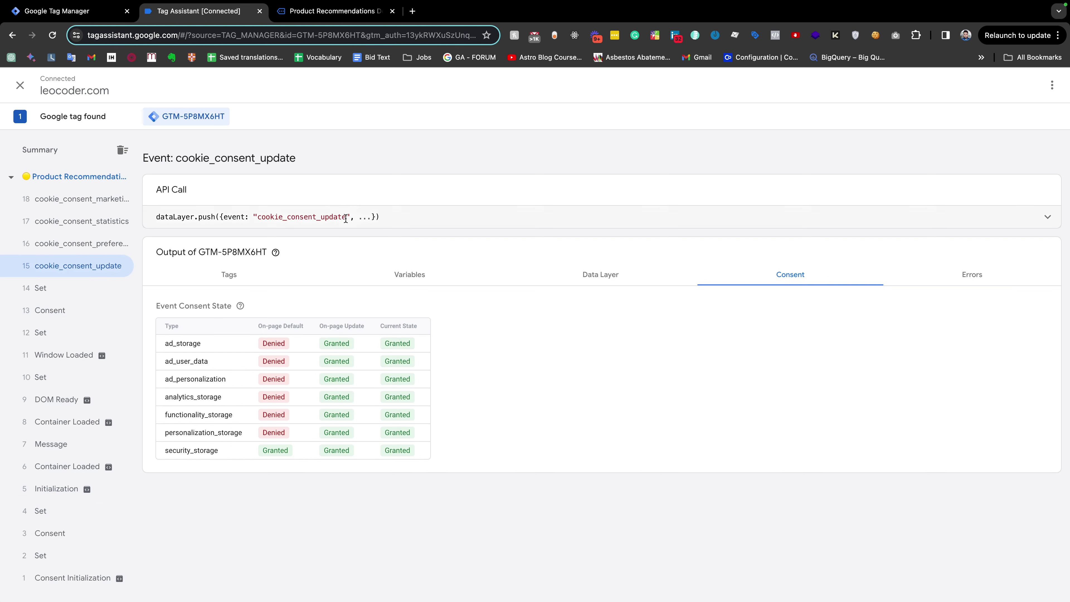
pyautogui.moveTo(347, 215); pyautogui.dragTo(258, 213)
pyautogui.press('super+c')
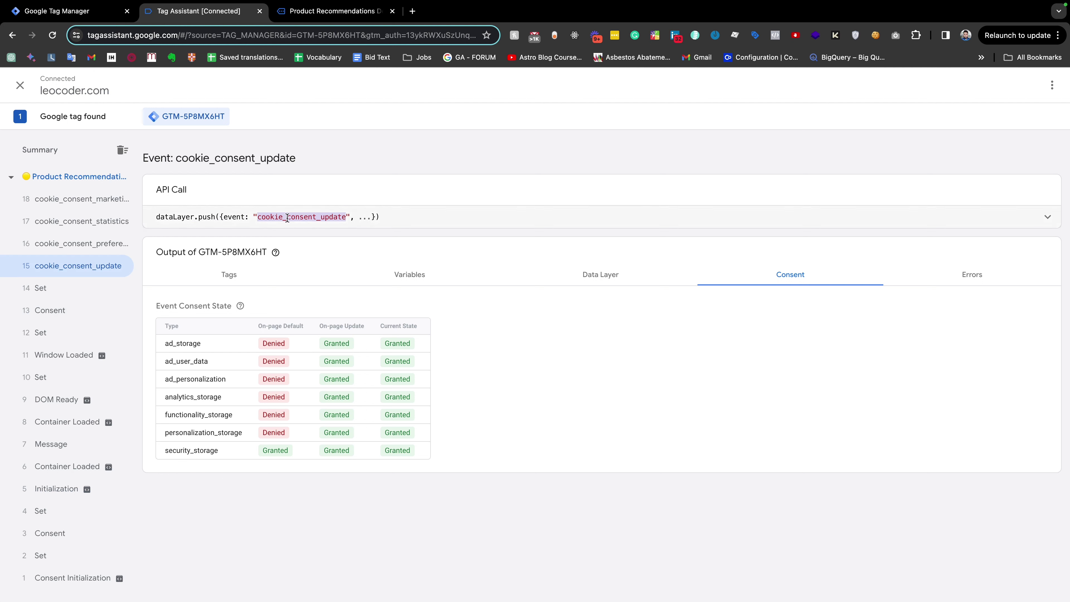
# - Switch to Google Tag Manager and start a new trigger named Cookie Consent Update
pyautogui.click(95, 13)
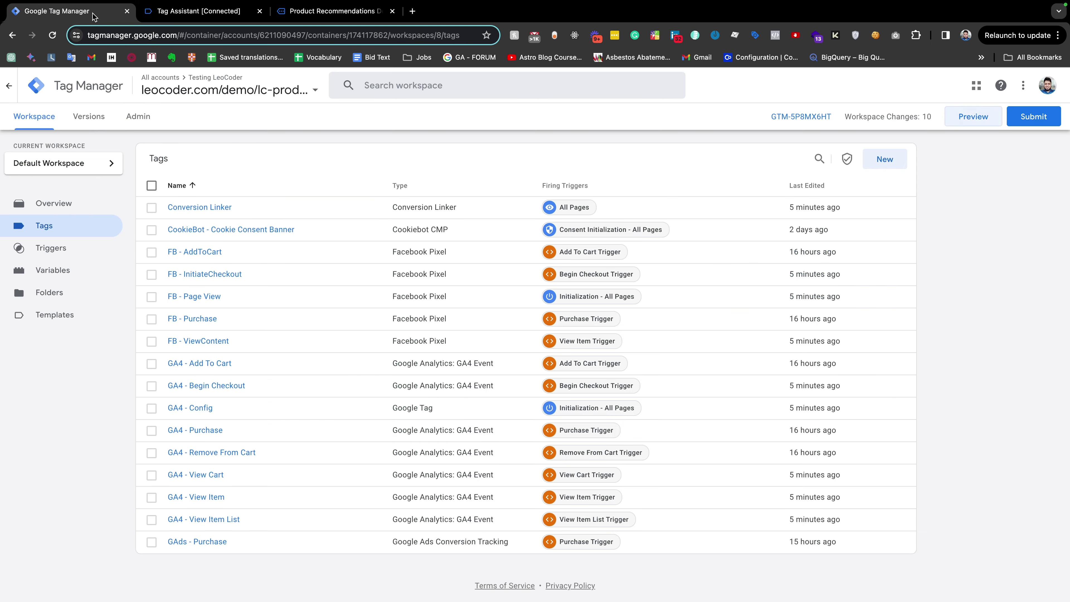
pyautogui.click(80, 257)
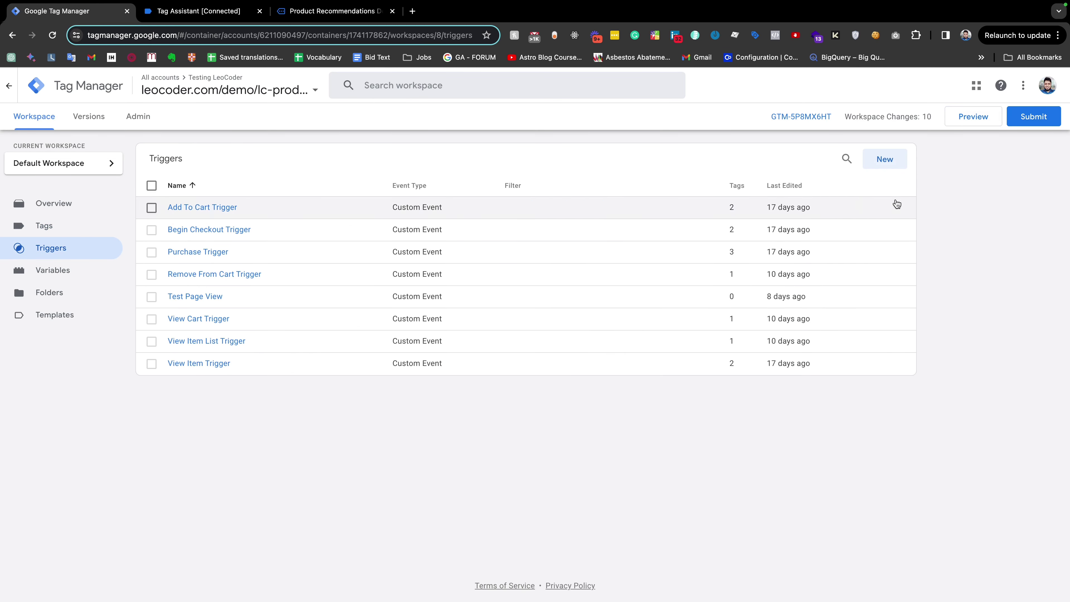
pyautogui.click(884, 159)
pyautogui.click(342, 87)
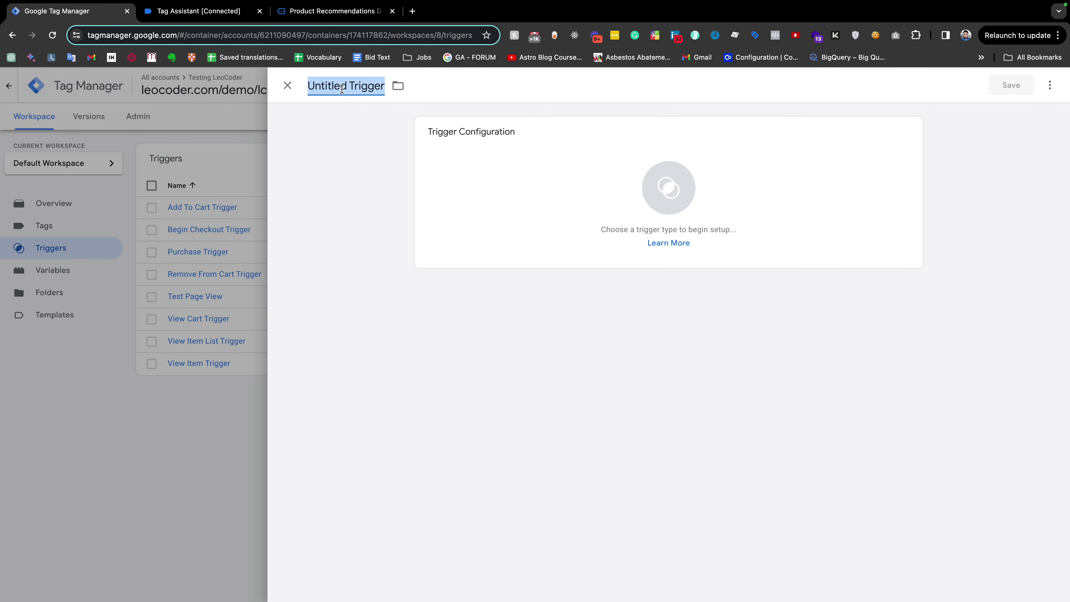
pyautogui.write('Cookie Consent Update')
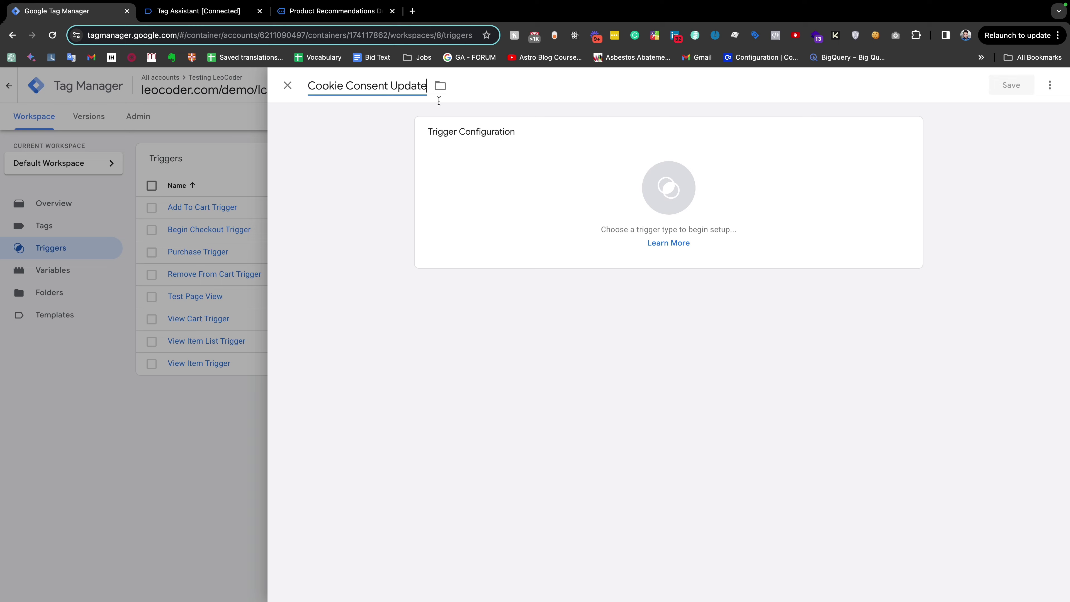
# - Configure the trigger as a Custom Event with the copied event name cookie_consent_update, and save it
pyautogui.click(664, 186)
pyautogui.scroll(-2, 758, 484)
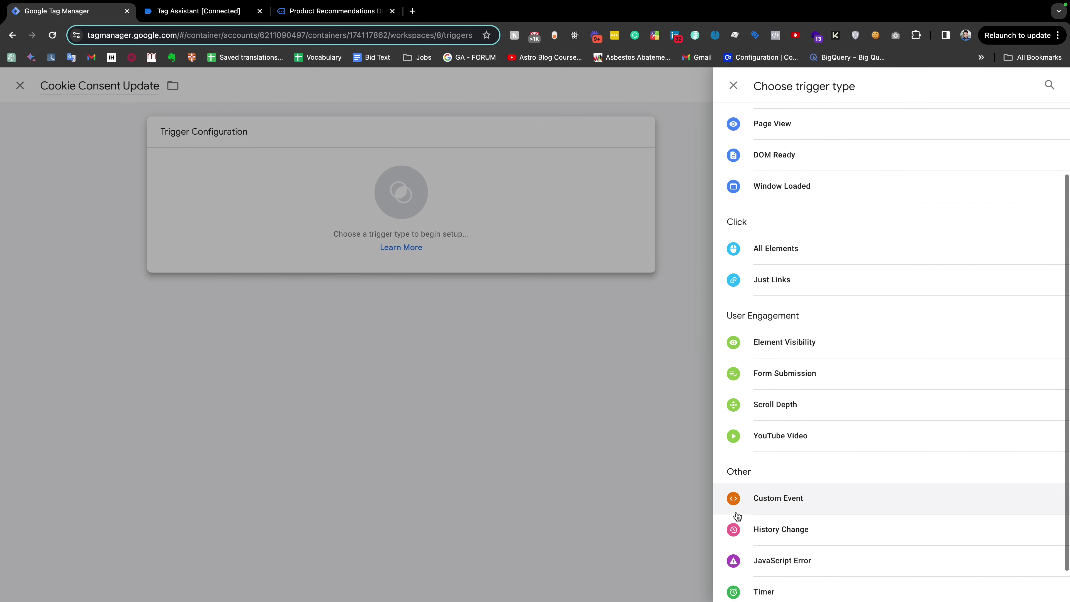
pyautogui.click(776, 506)
pyautogui.click(498, 239)
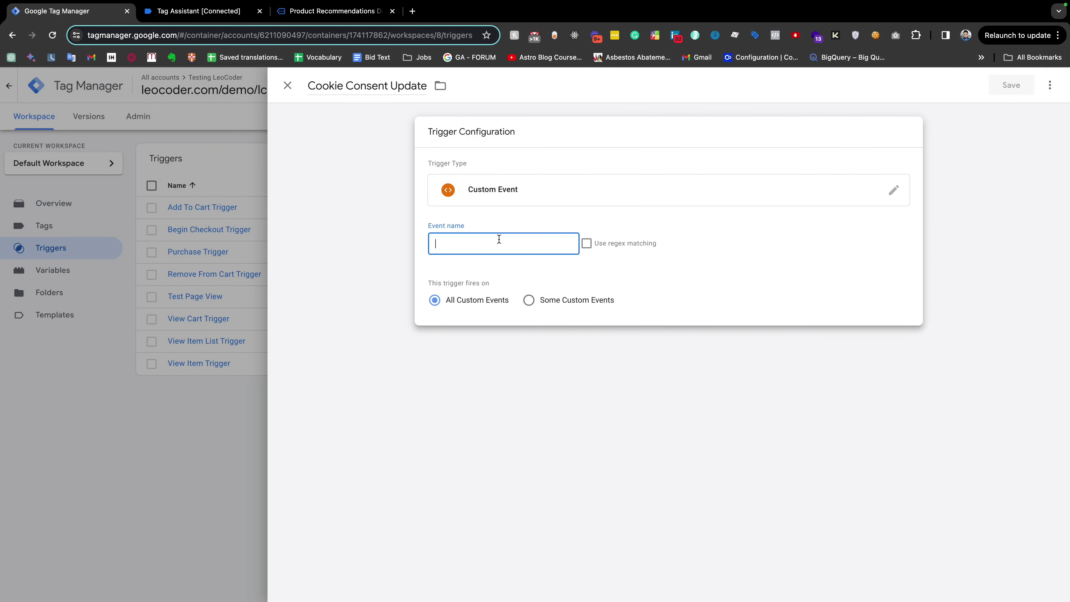
pyautogui.press('super+v')
pyautogui.click(1022, 86)
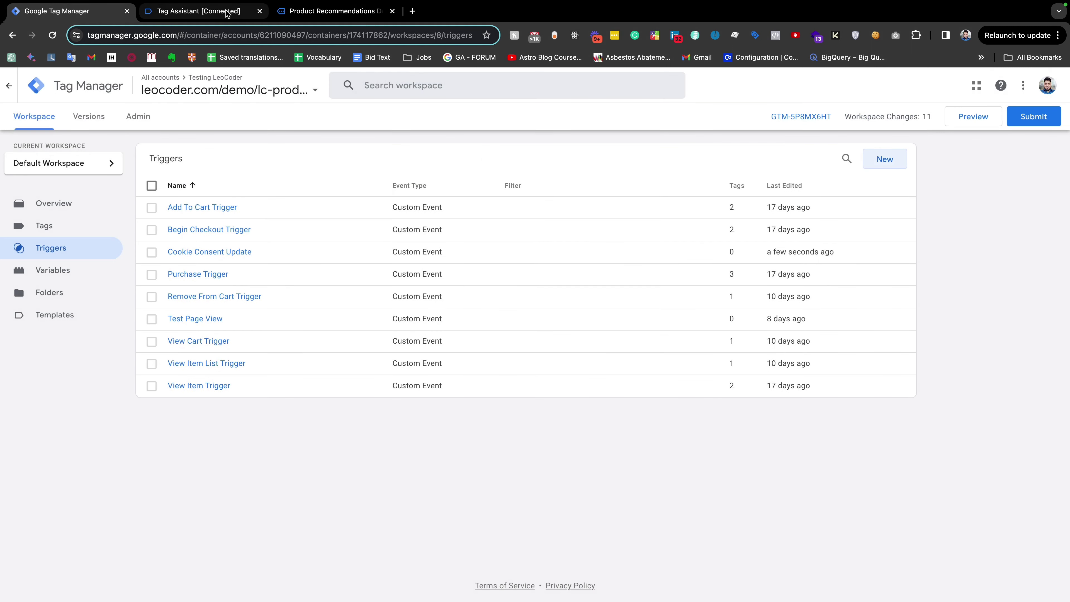
# - Add Cookie Consent Update as an additional firing trigger to the GA4 - Config and FB - Page View tags, and save both
pyautogui.click(198, 11)
pyautogui.click(67, 11)
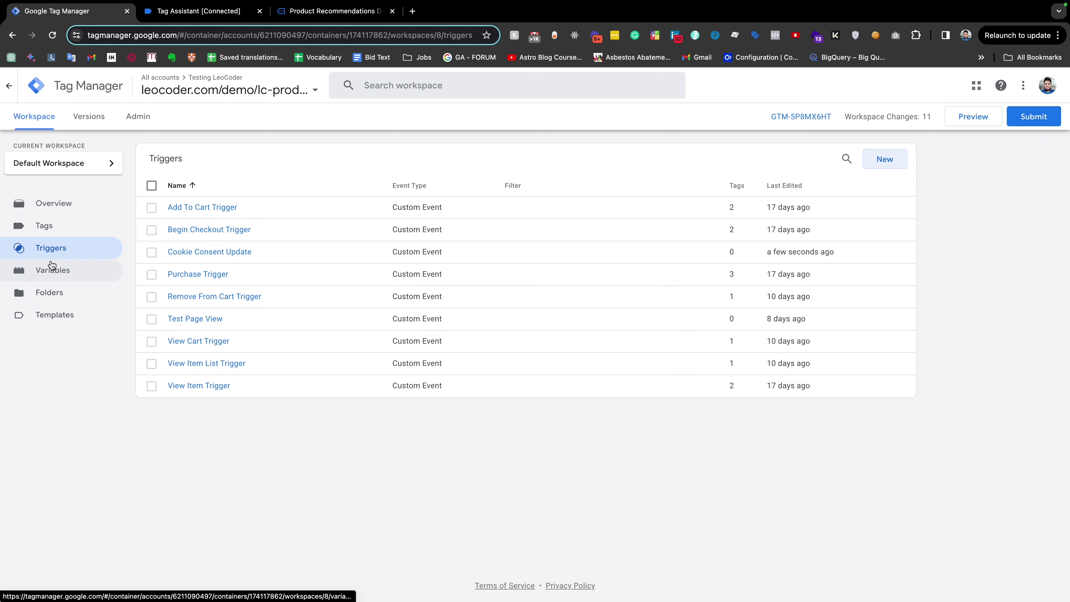
pyautogui.click(41, 227)
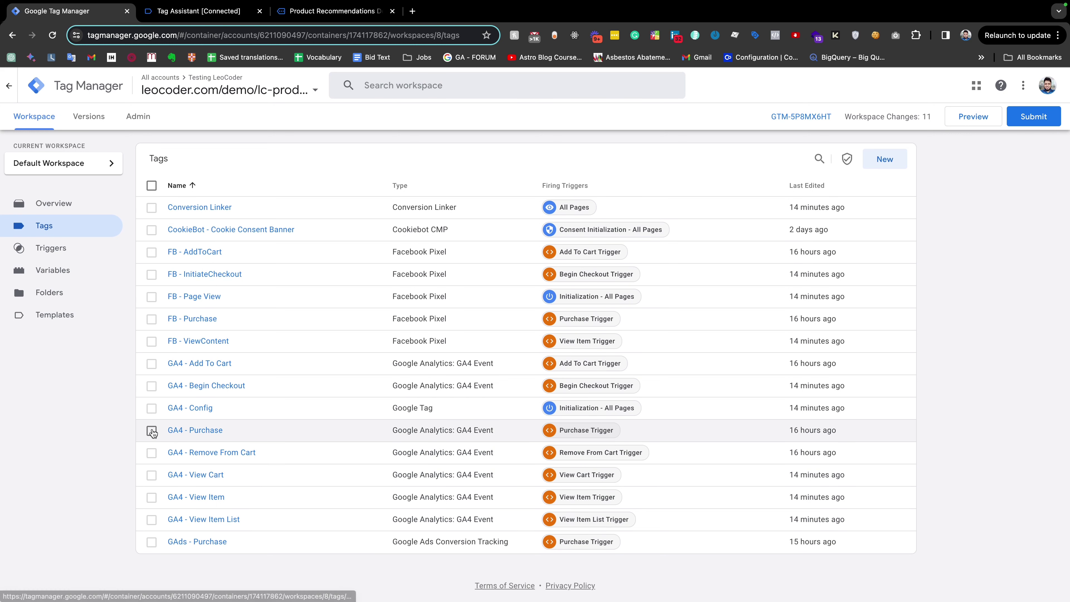
pyautogui.click(152, 408)
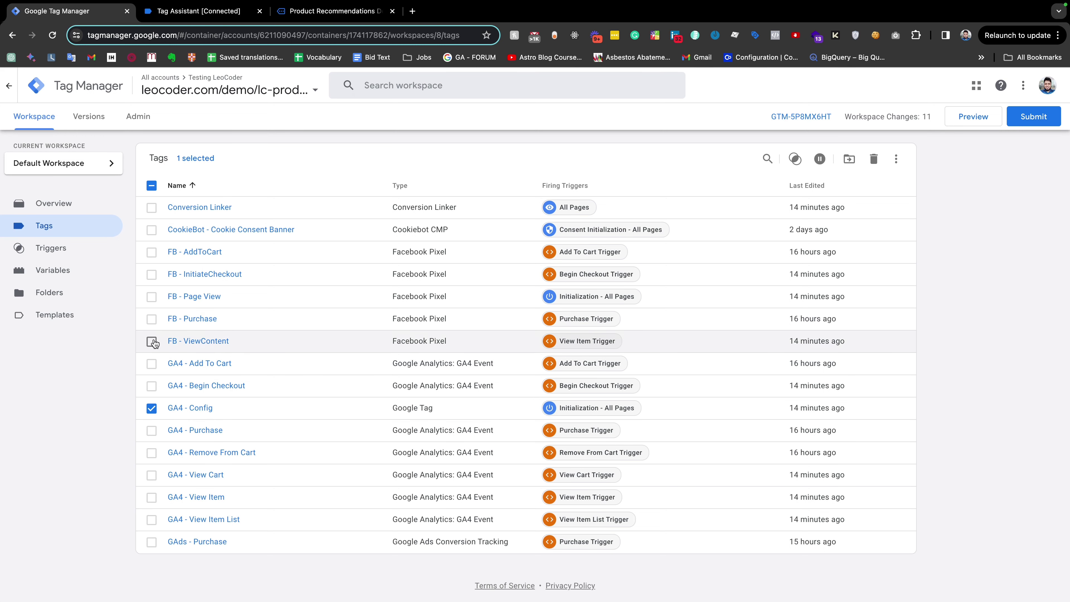
pyautogui.click(152, 297)
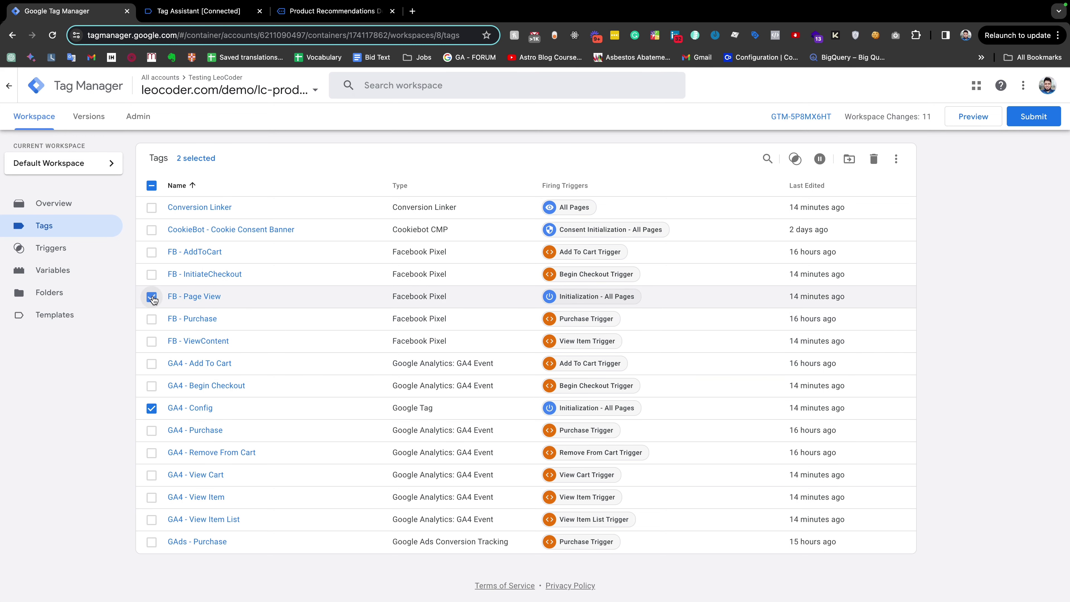
pyautogui.click(795, 160)
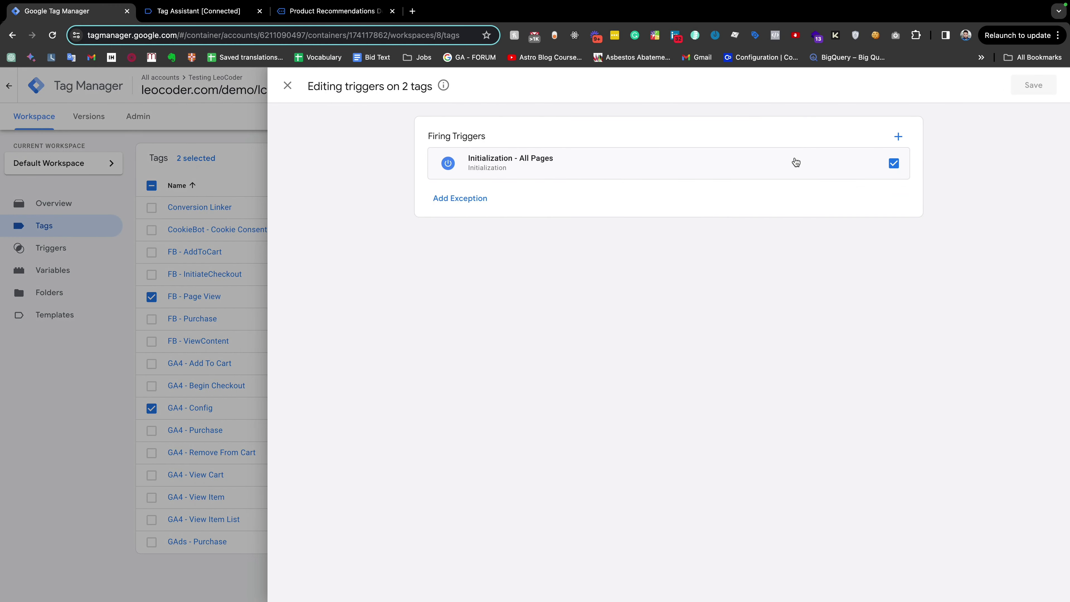
pyautogui.click(898, 136)
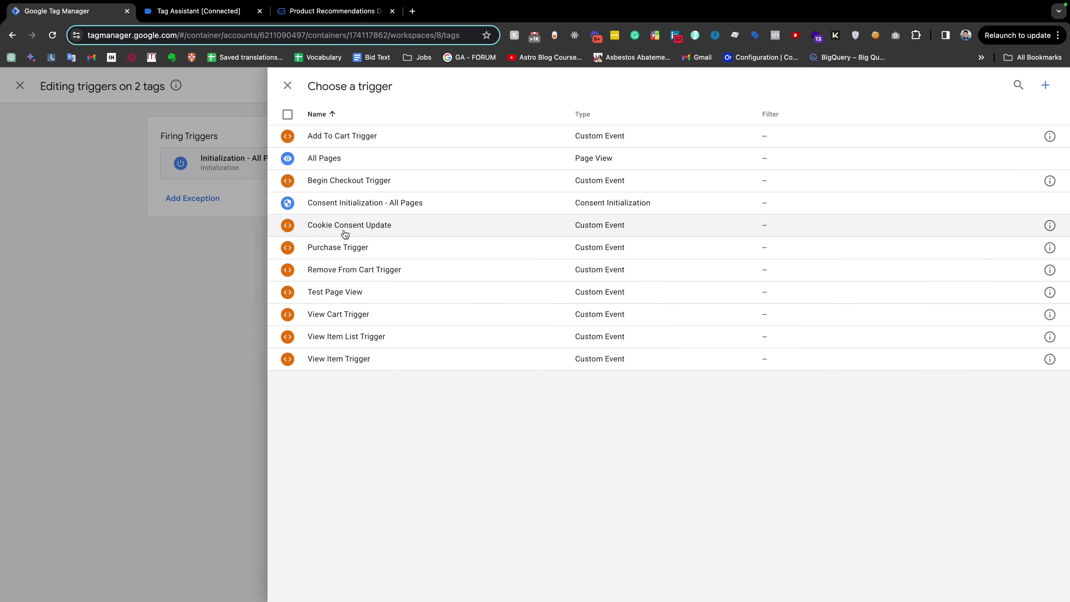
pyautogui.click(345, 233)
pyautogui.click(1035, 86)
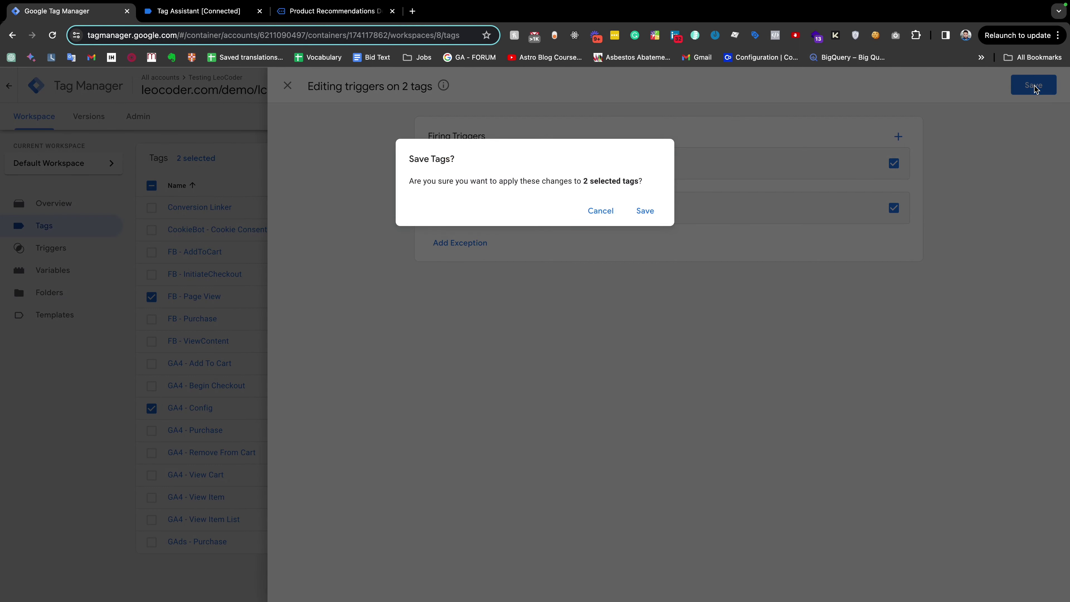
pyautogui.click(643, 213)
# - Switch to Tag Assistant and show the tags fired for the whole demo shop page
pyautogui.hotkey('ctrl', 'Tab')
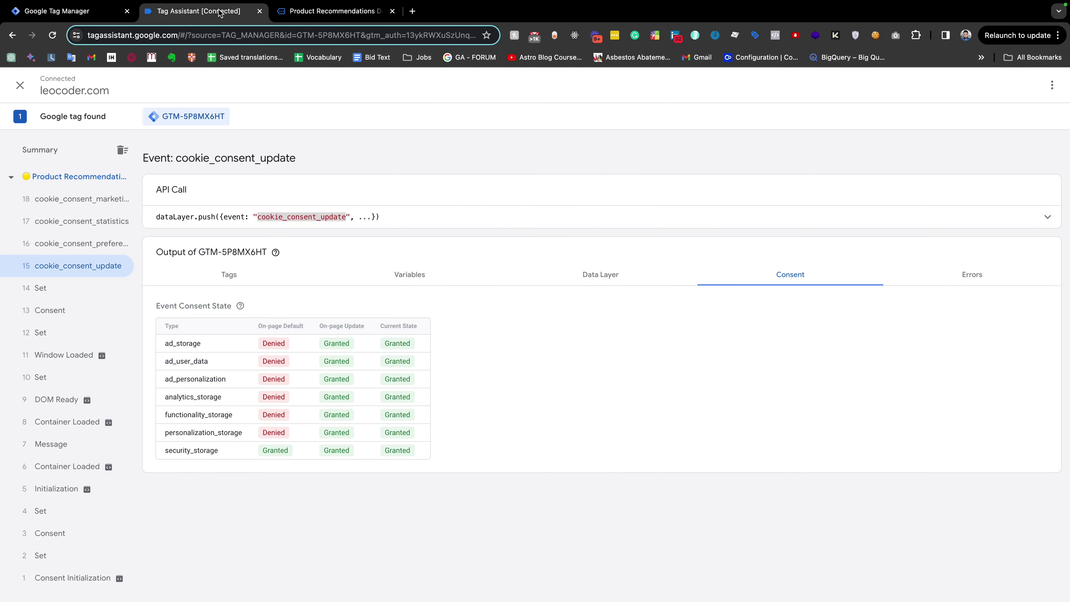
pyautogui.click(82, 178)
pyautogui.click(231, 329)
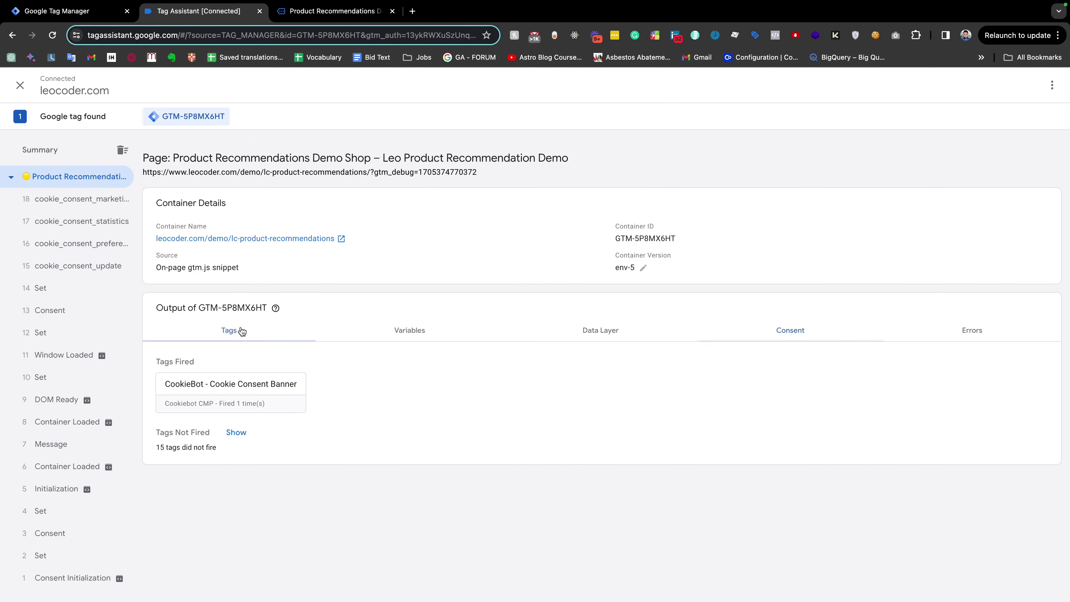
# - Launch a fresh preview of the container from Google Tag Manager and continue into the connected Tag Assistant session
pyautogui.click(98, 17)
pyautogui.click(967, 116)
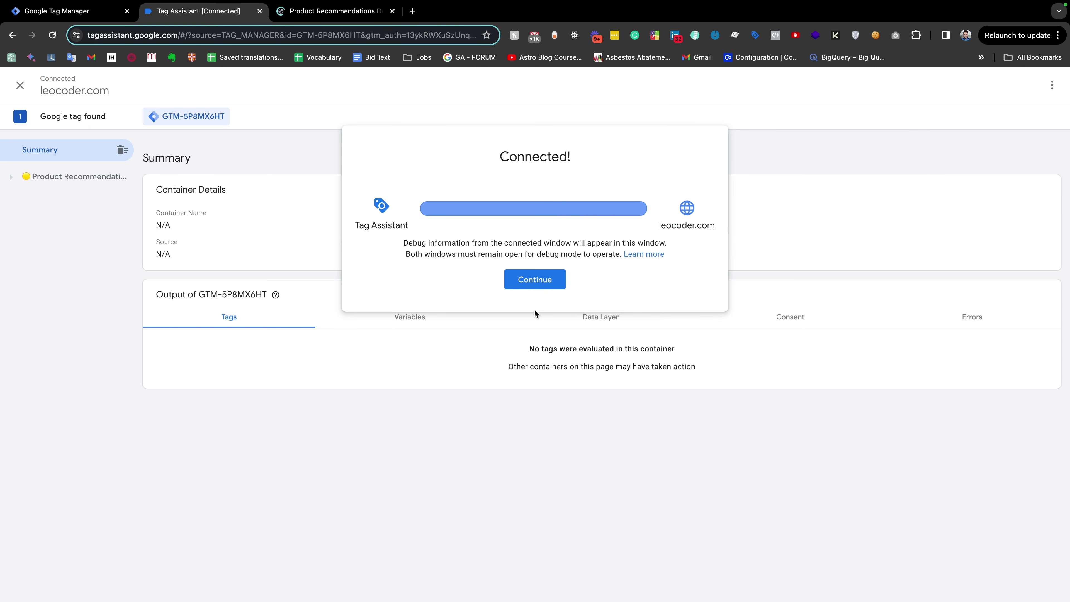
pyautogui.click(534, 280)
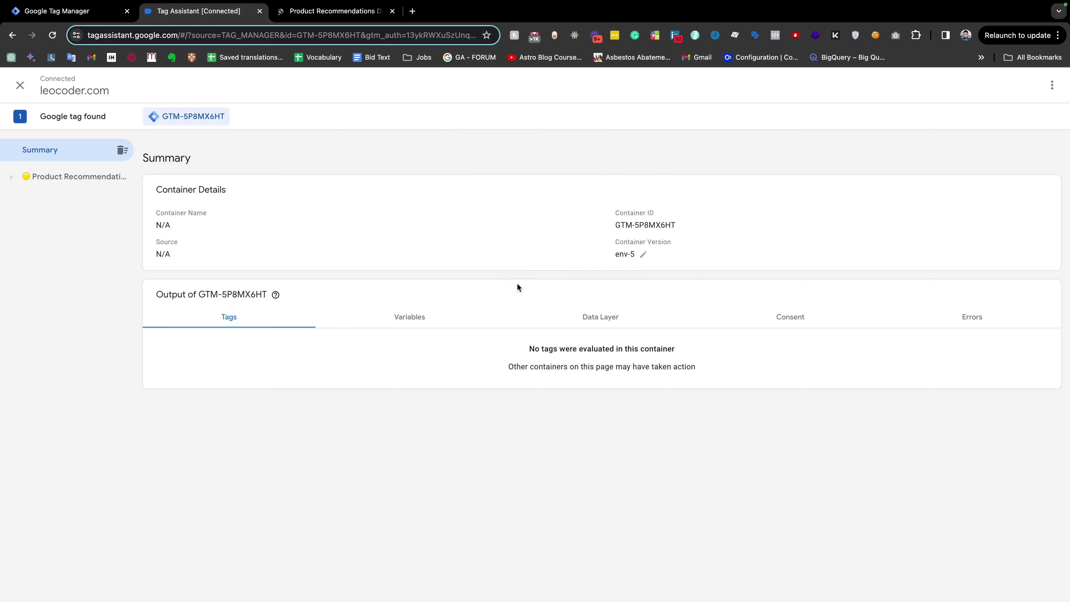
# - Delete the CookieConsent cookie from the demo shop page
pyautogui.click(335, 12)
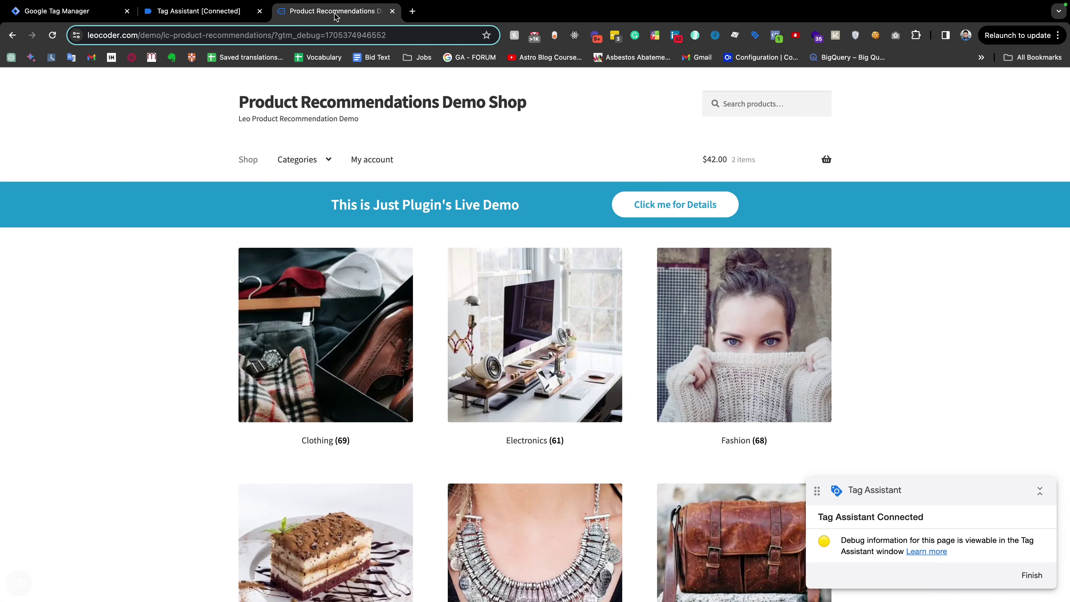
pyautogui.click(875, 35)
pyautogui.click(690, 170)
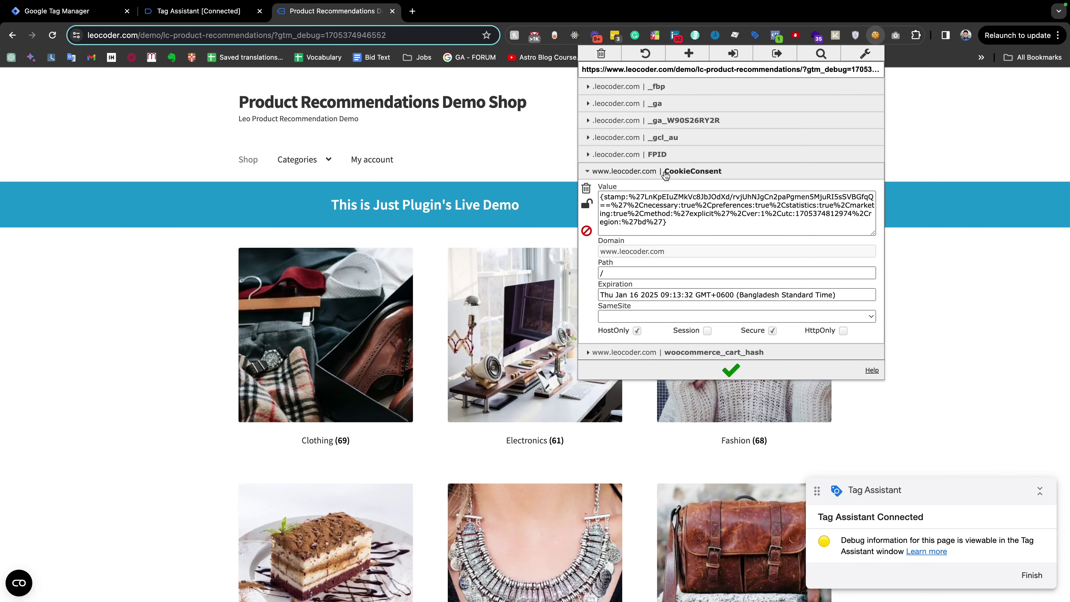
pyautogui.click(587, 190)
# - Review the fired tags and the consent state of the demo shop page in Tag Assistant
pyautogui.click(198, 11)
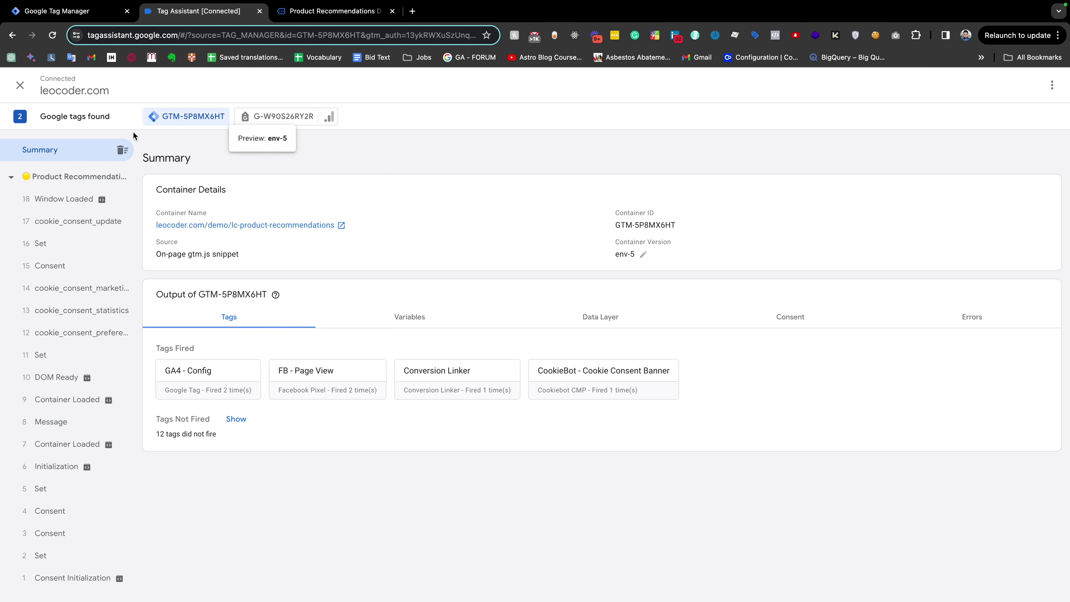
pyautogui.click(84, 179)
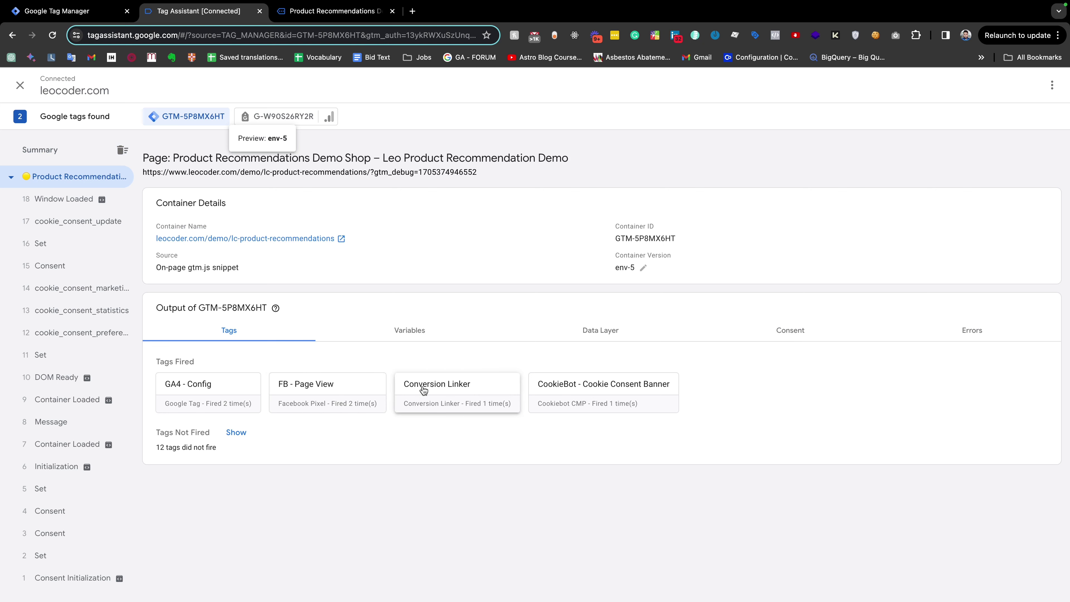
pyautogui.click(792, 337)
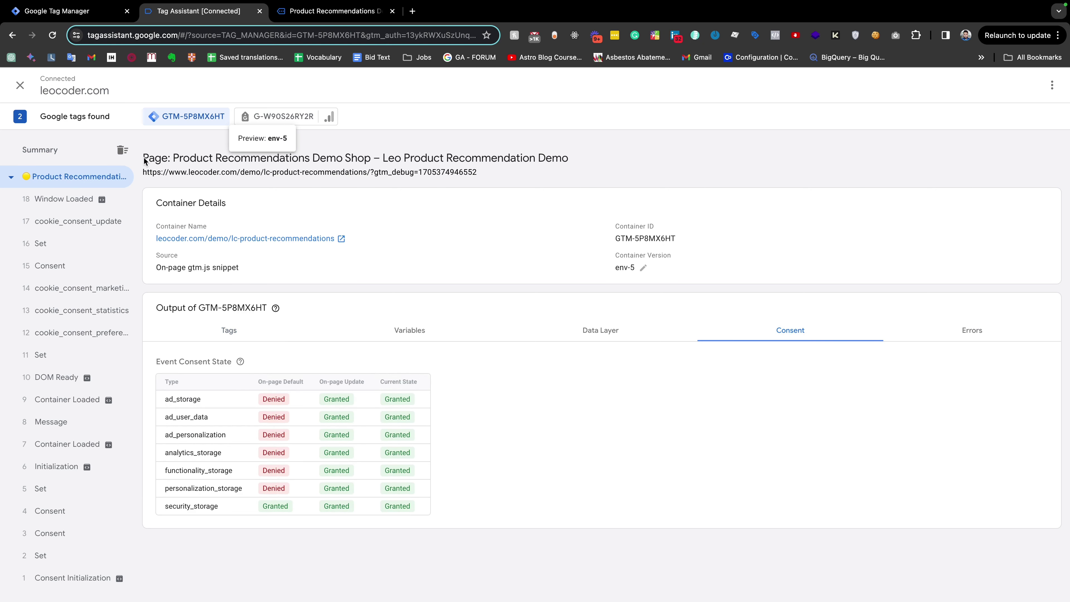
# - Clear the recorded events in Tag Assistant, check the shop's cookies, and reload the demo shop
pyautogui.click(122, 150)
pyautogui.click(331, 11)
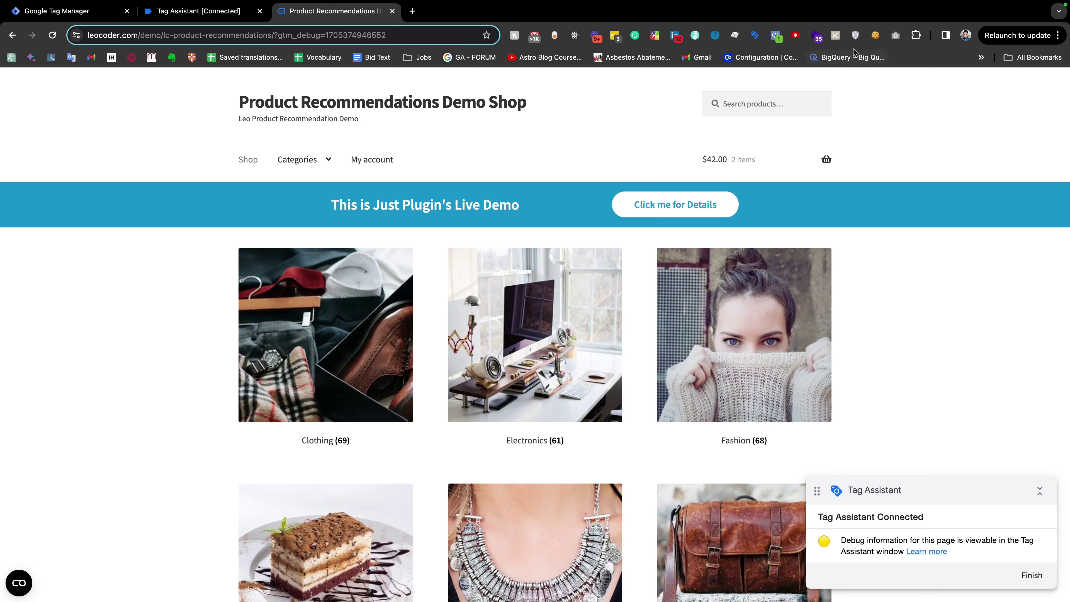
pyautogui.click(876, 35)
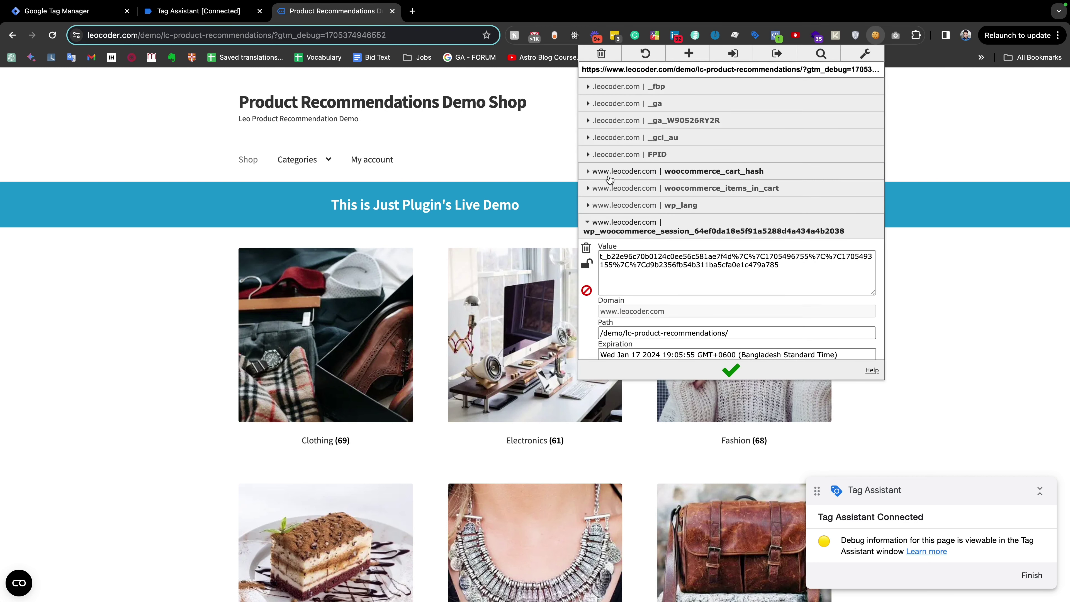
pyautogui.click(524, 163)
pyautogui.press('super+r')
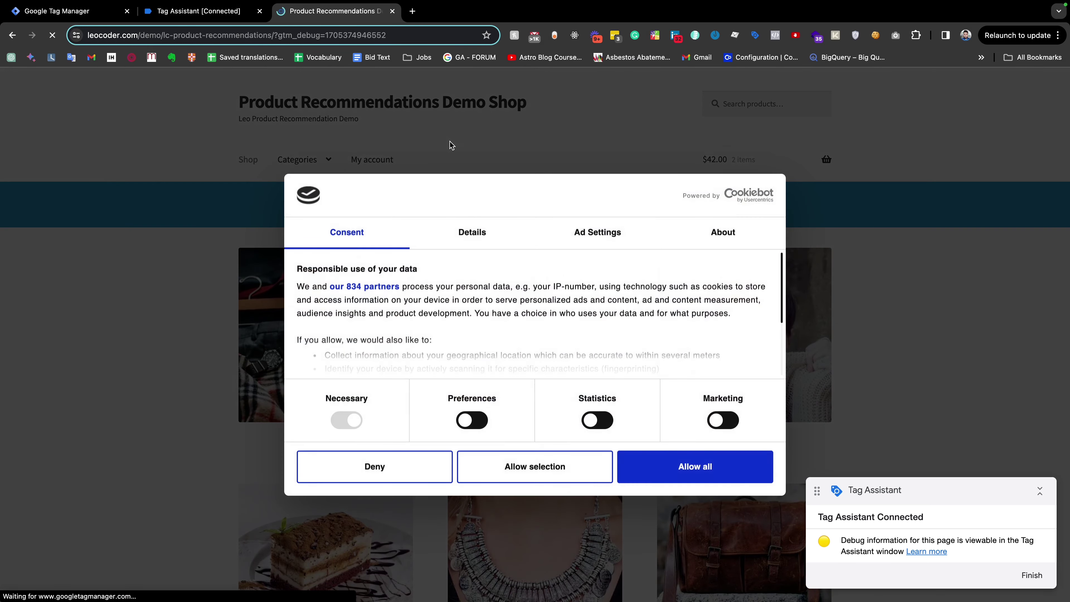
# - Check in Tag Assistant which tags fire for the page and its Consent event before acceptance, and return to the shop's consent banner
pyautogui.click(211, 13)
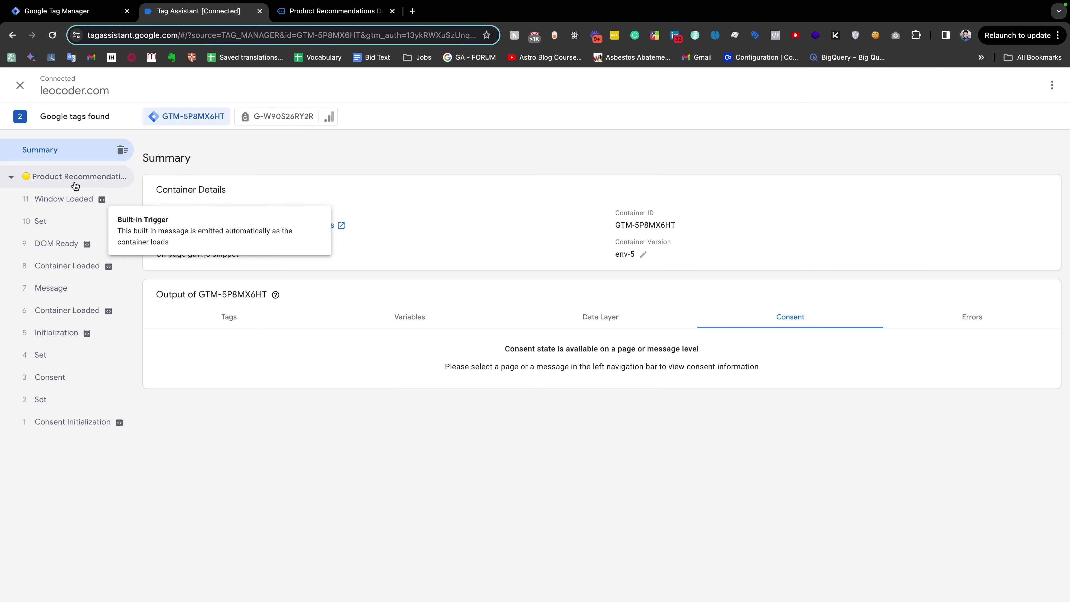
pyautogui.click(76, 184)
pyautogui.click(227, 337)
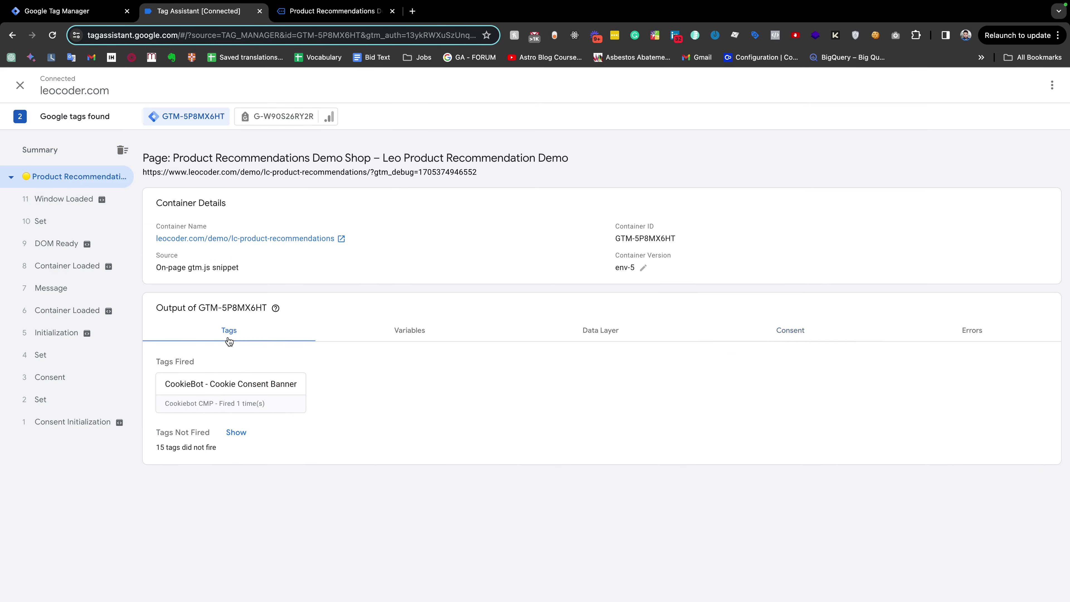
pyautogui.click(73, 382)
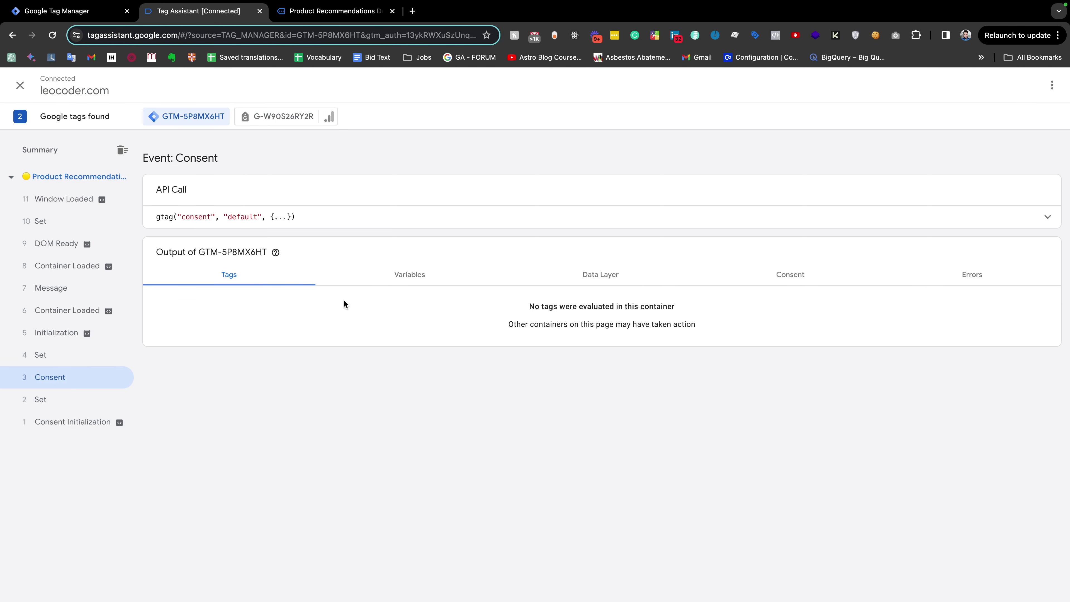
pyautogui.click(54, 186)
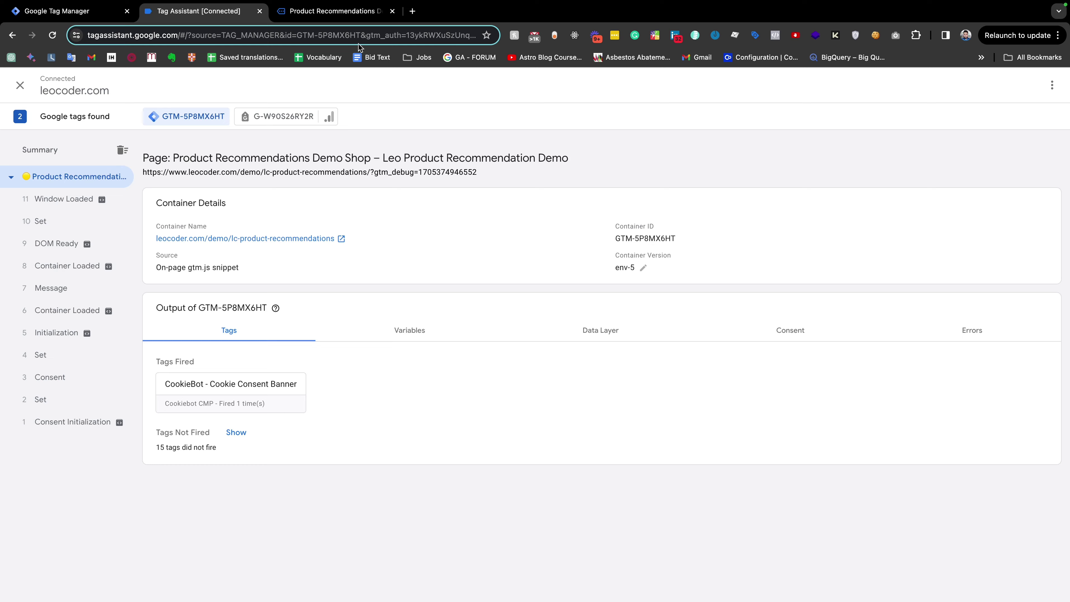
pyautogui.click(335, 12)
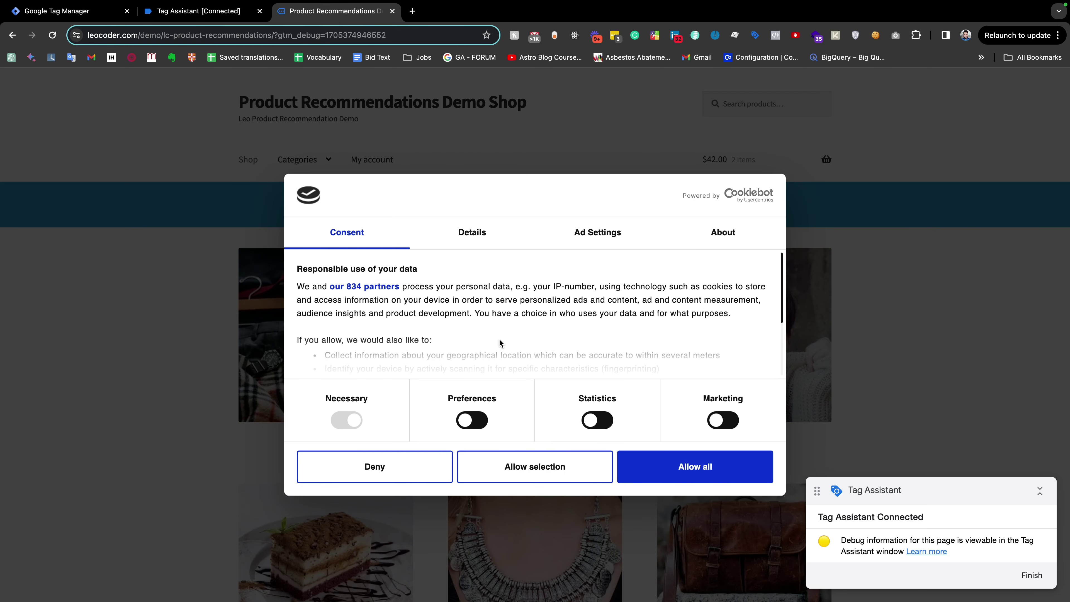
# - Allow all cookies in the shop's consent banner and check the tags on the Initialization and first Container Loaded events in Tag Assistant
pyautogui.click(658, 475)
pyautogui.click(217, 17)
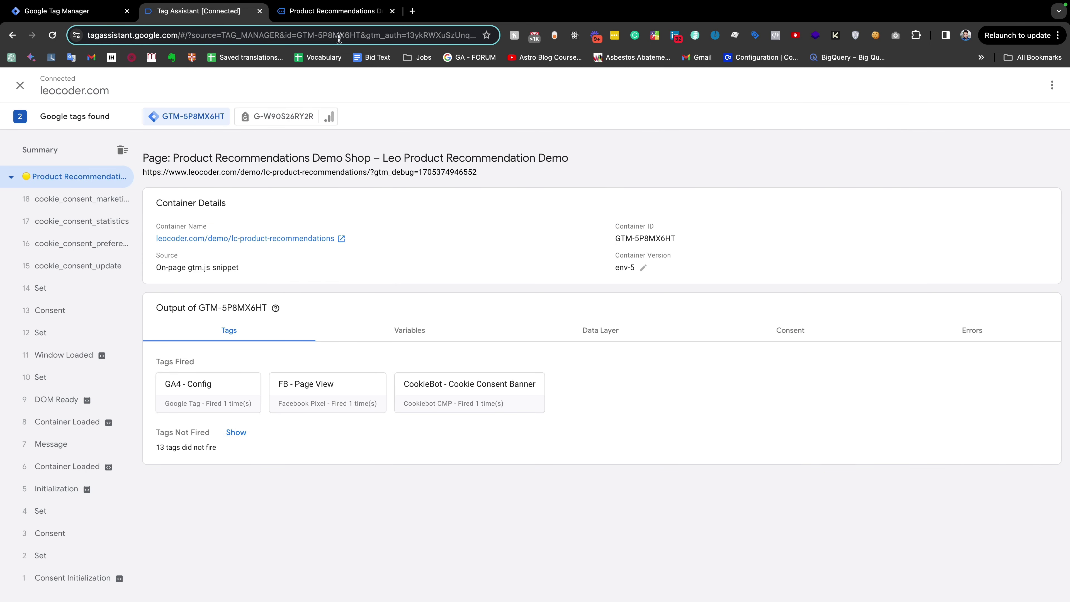
pyautogui.click(332, 11)
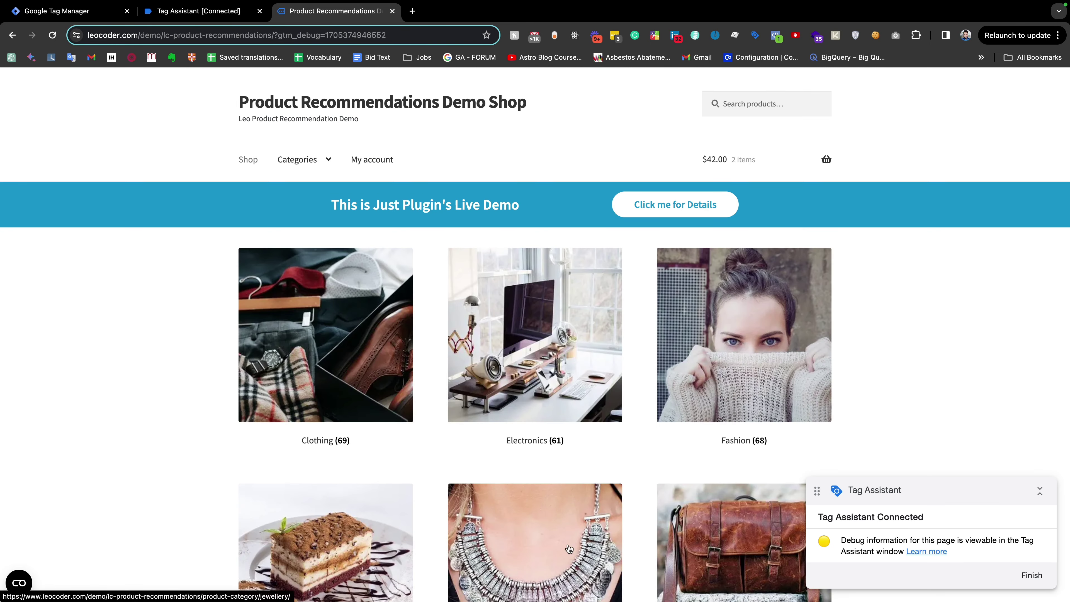
pyautogui.click(212, 15)
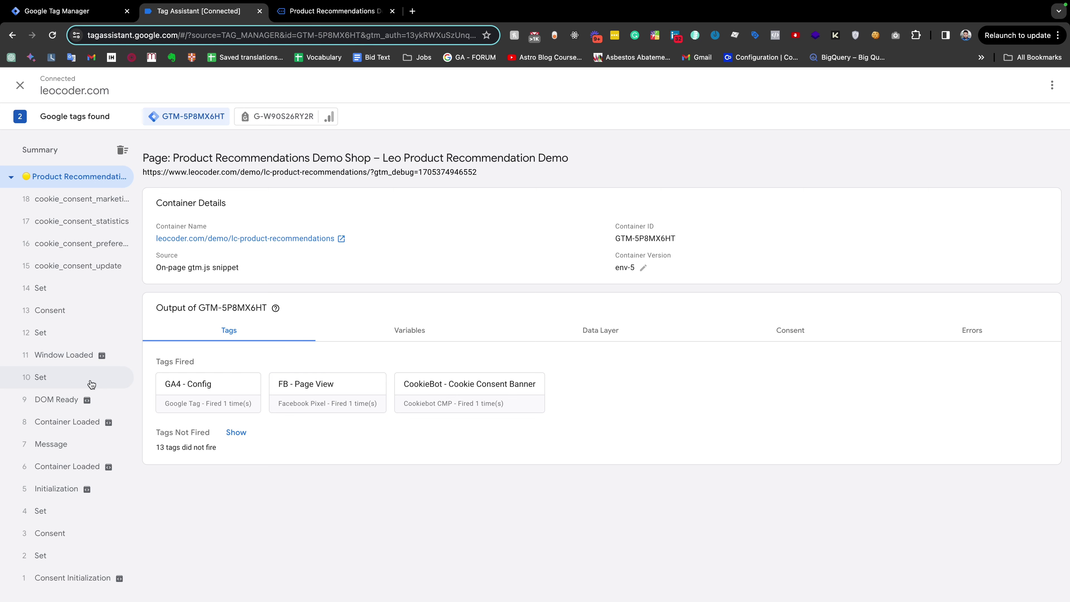
pyautogui.click(59, 496)
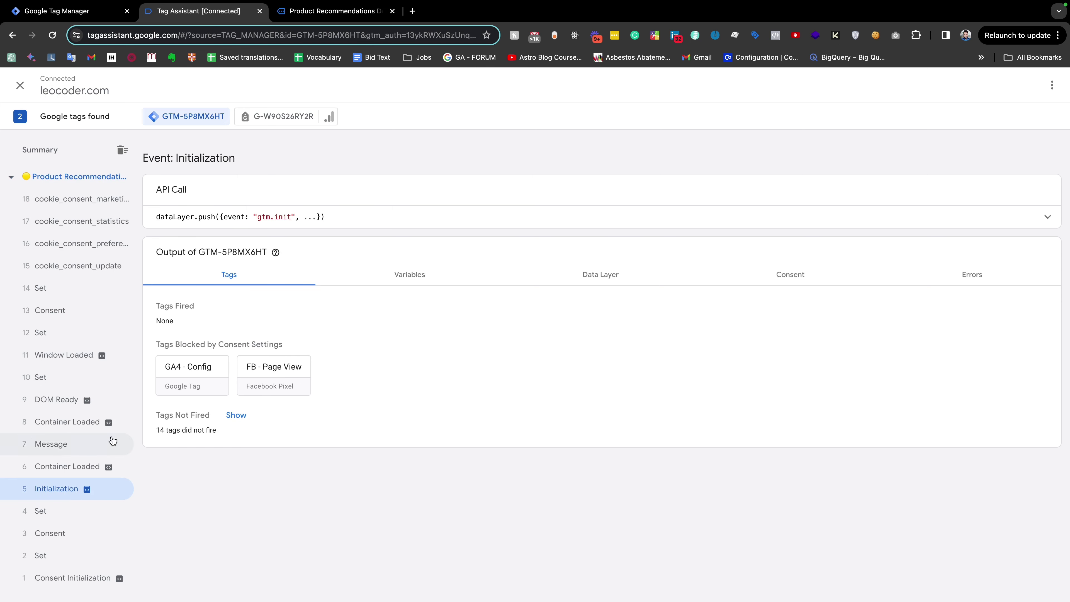
pyautogui.click(67, 471)
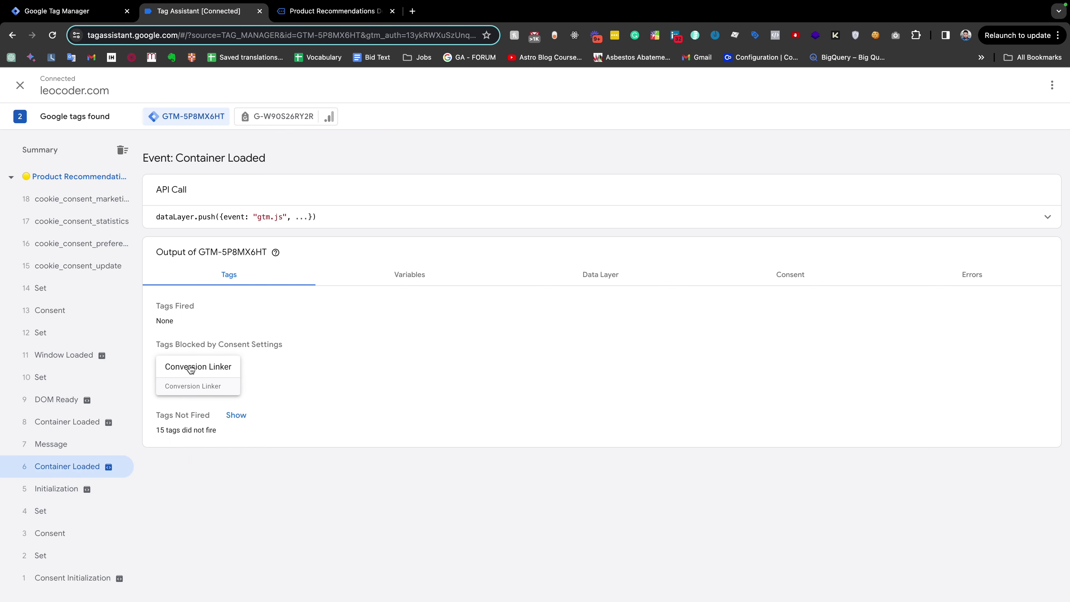
pyautogui.click(59, 11)
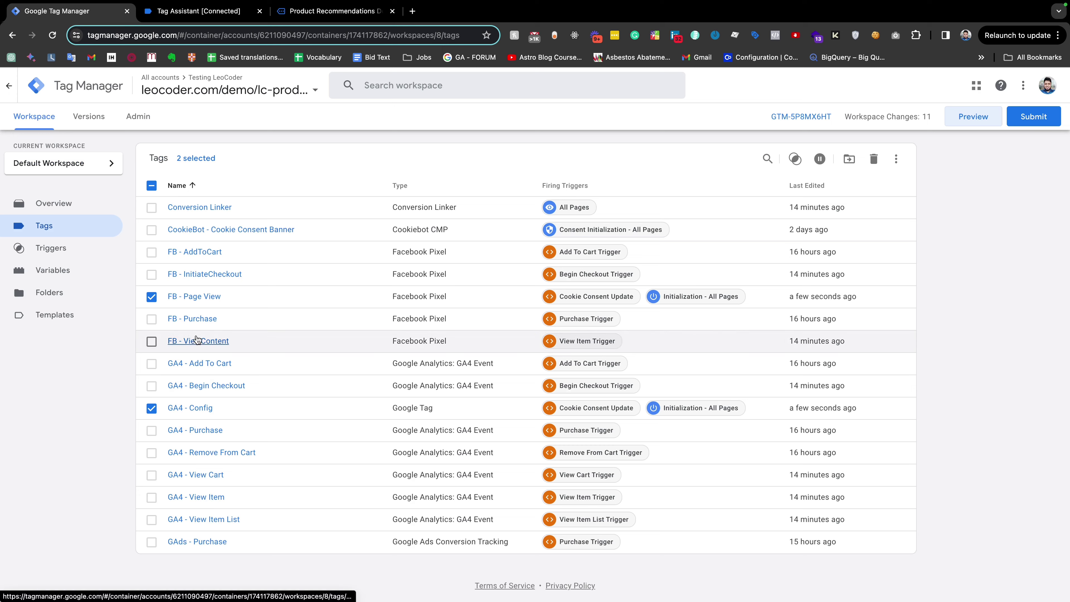
pyautogui.click(151, 207)
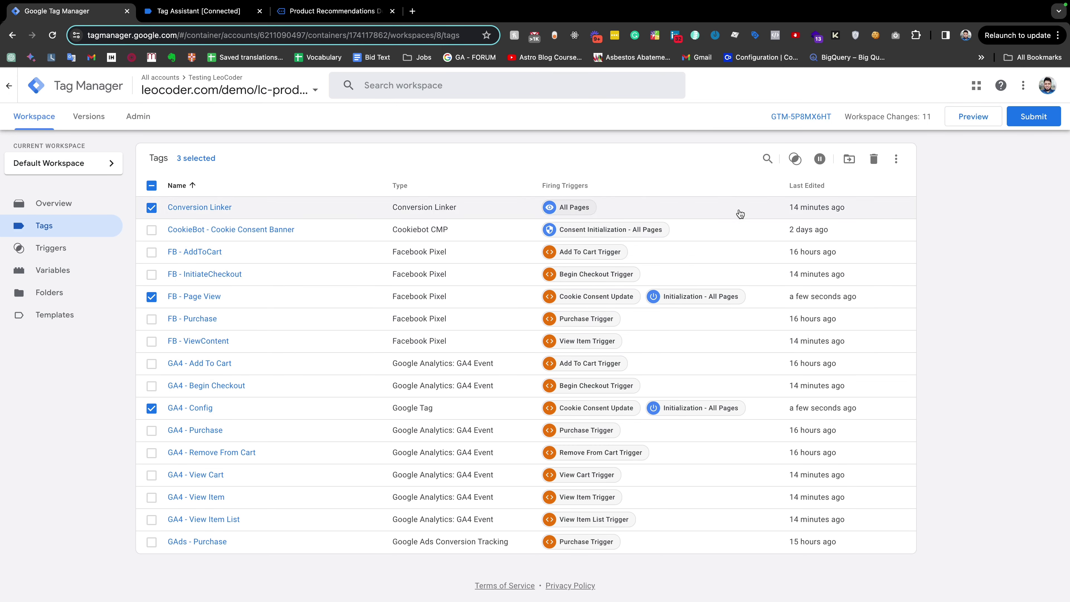
pyautogui.click(794, 160)
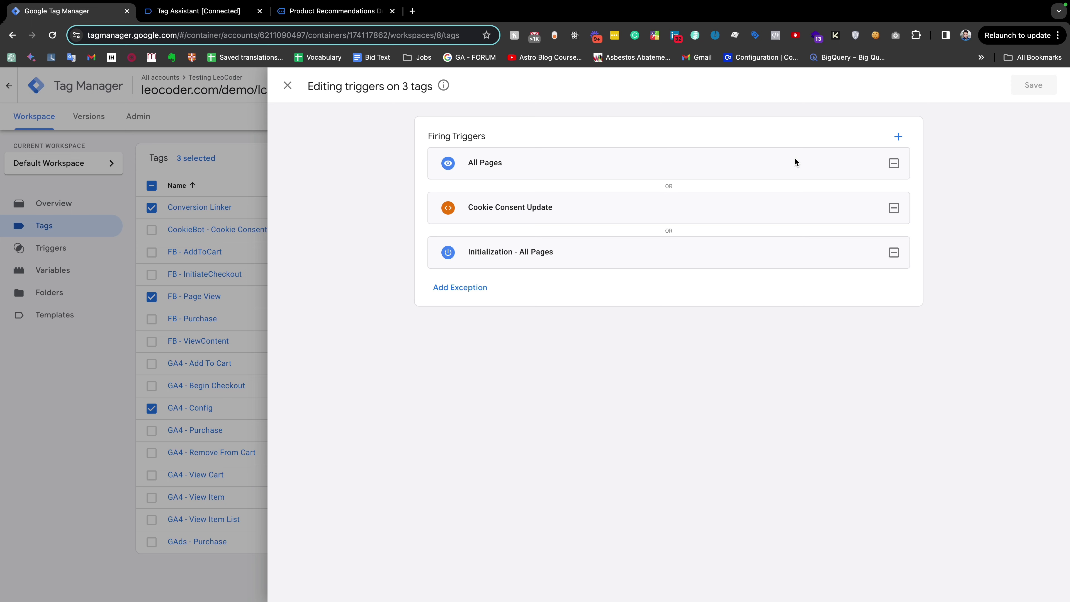
pyautogui.click(169, 196)
pyautogui.click(151, 296)
pyautogui.click(151, 408)
pyautogui.click(151, 207)
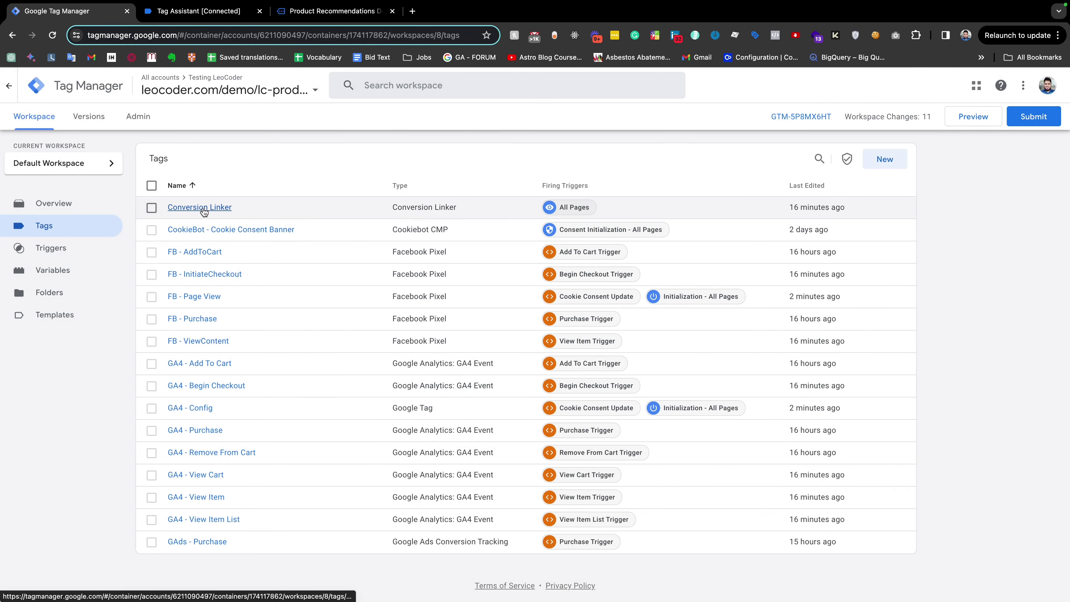
# - Add the Cookie Consent Update trigger to the Conversion Linker tag in Google Tag Manager and save the tag
pyautogui.click(202, 207)
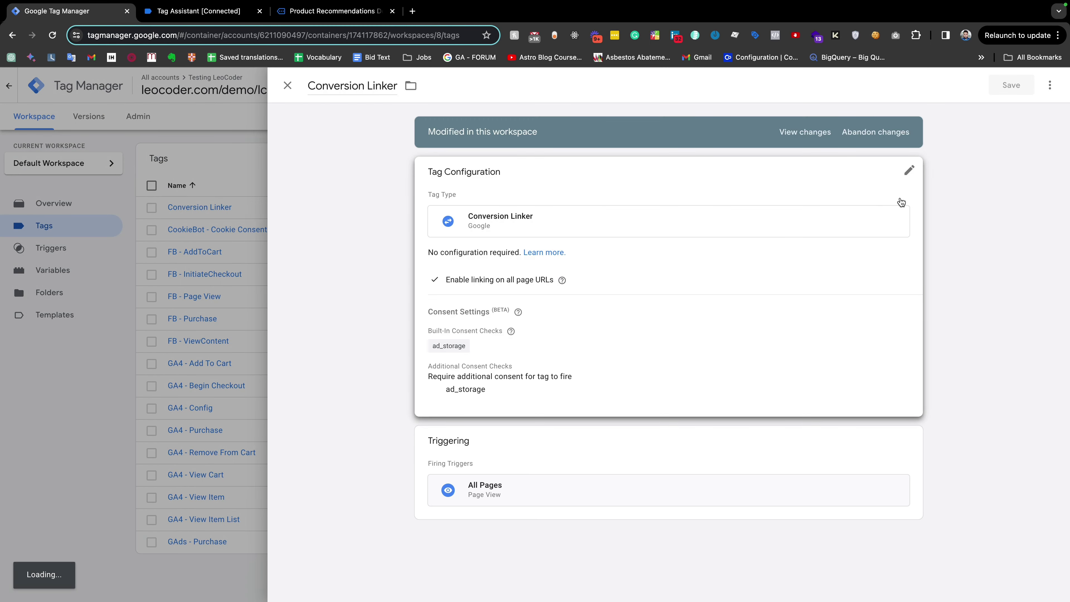
pyautogui.click(877, 452)
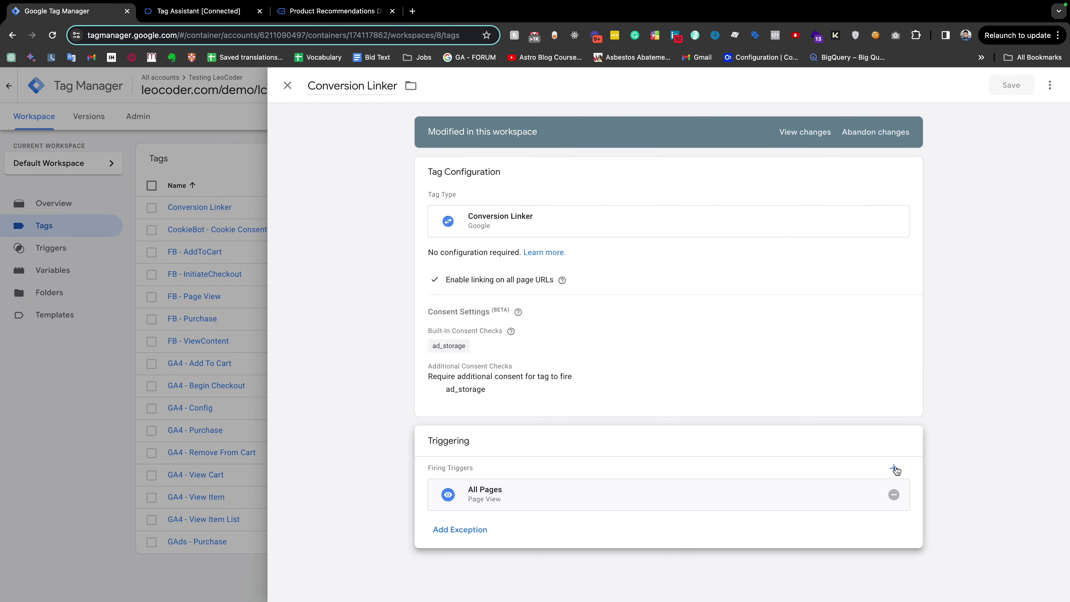
pyautogui.click(893, 468)
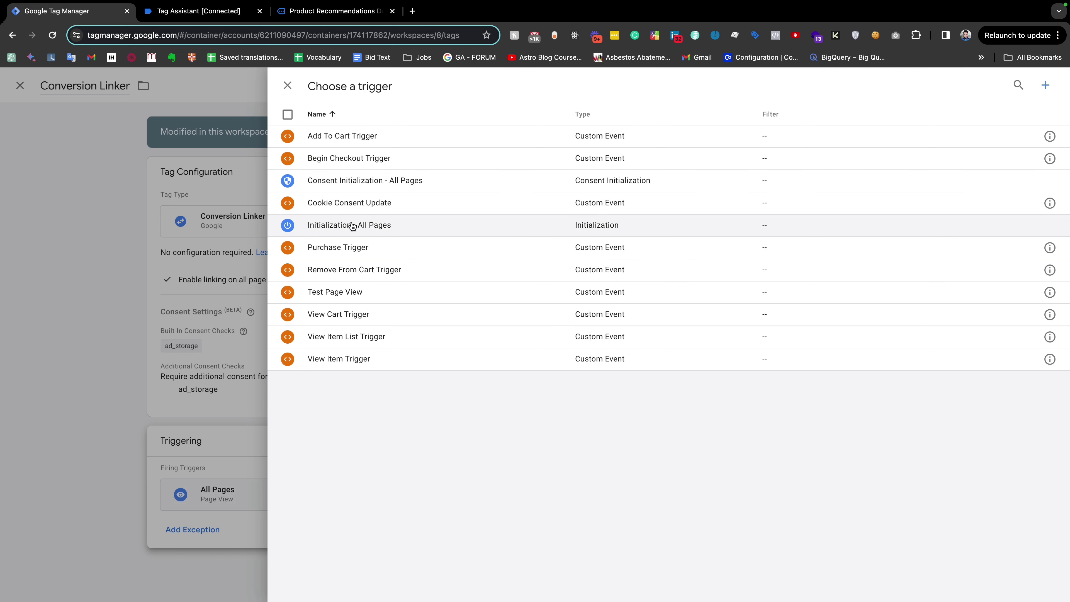
pyautogui.click(337, 203)
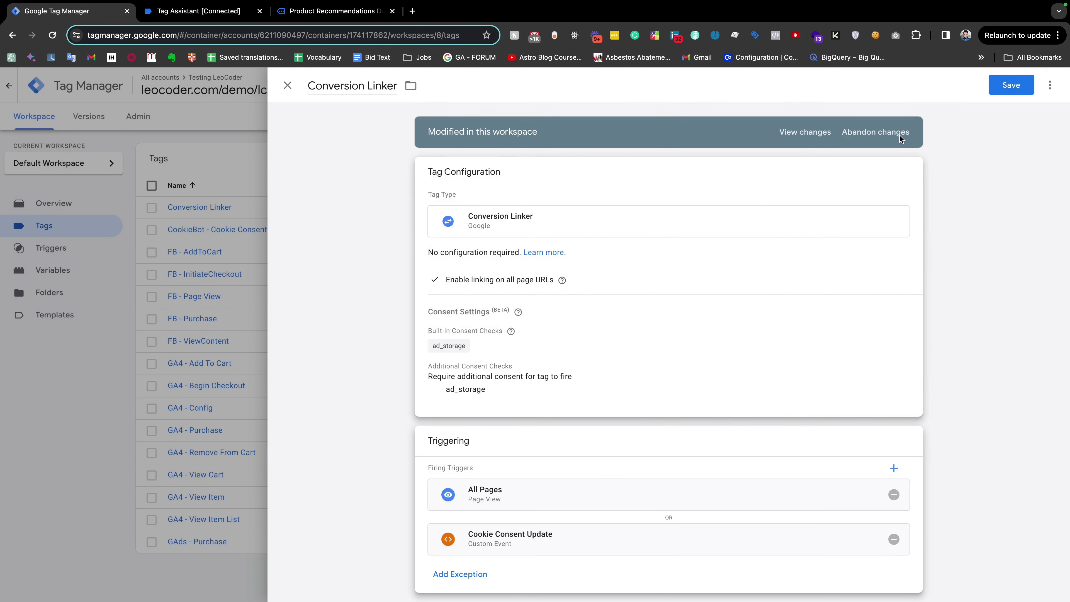
pyautogui.click(1010, 85)
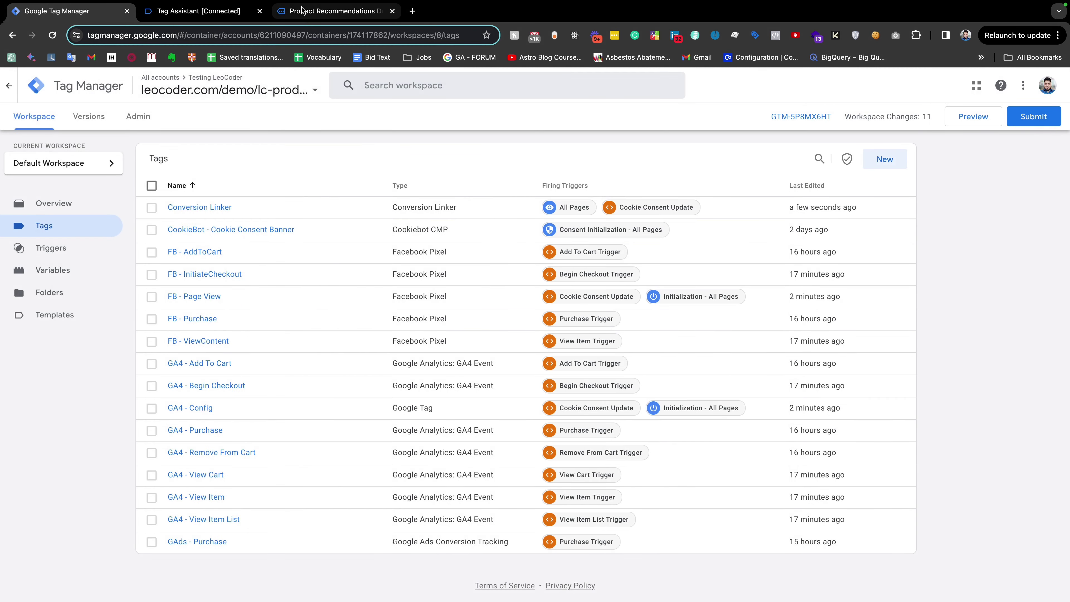
# - Return to the demo shop and browse through the Electronics category to Laptop Accessories
pyautogui.click(330, 10)
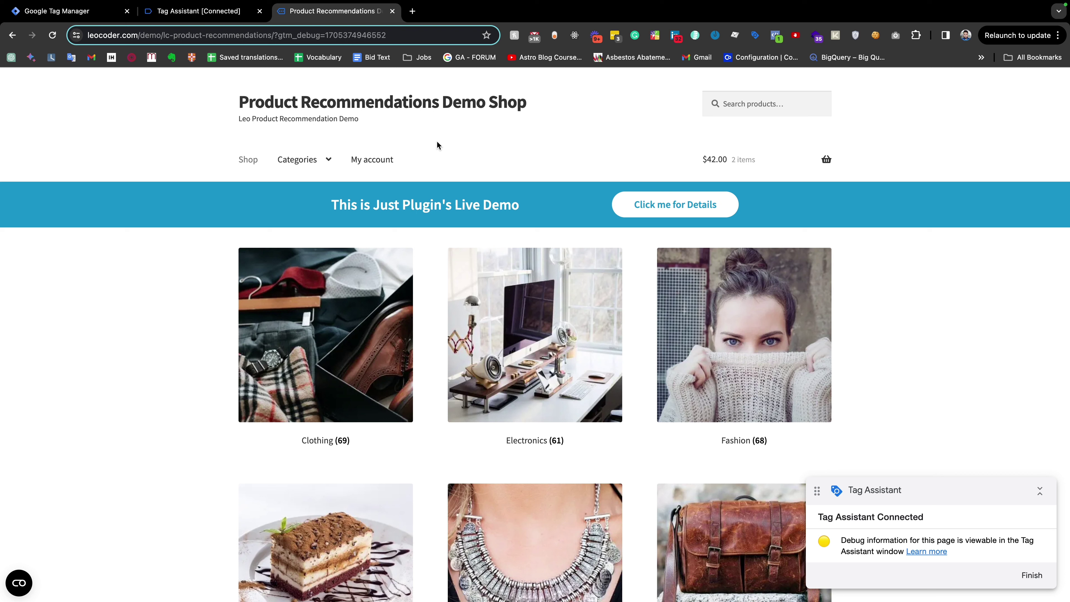
pyautogui.click(198, 11)
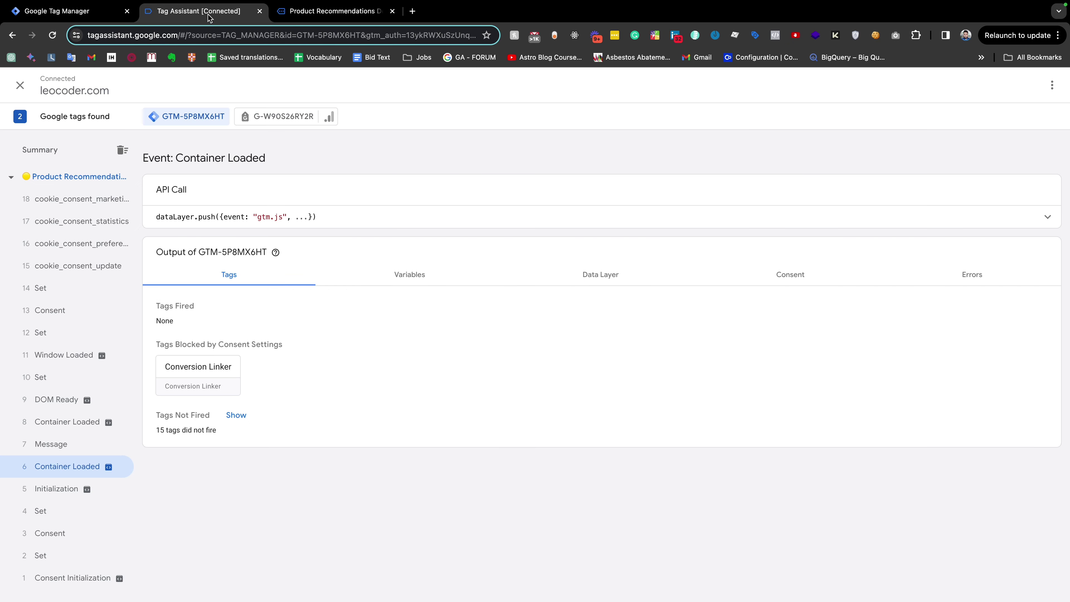
pyautogui.click(324, 13)
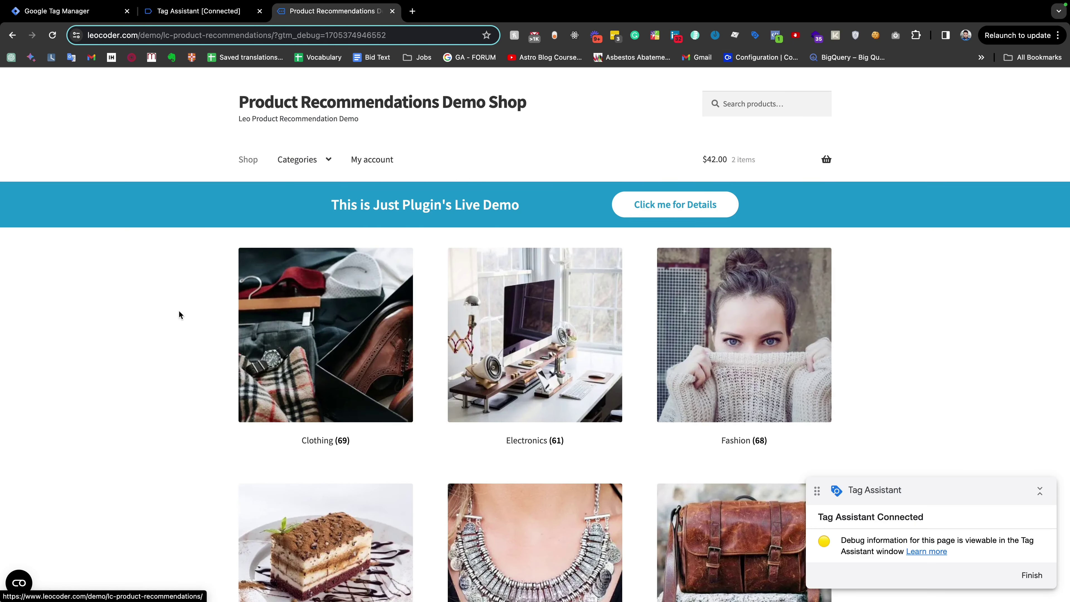
pyautogui.scroll(-3, 262, 346)
pyautogui.scroll(2, 264, 346)
pyautogui.scroll(1, 264, 347)
pyautogui.click(501, 275)
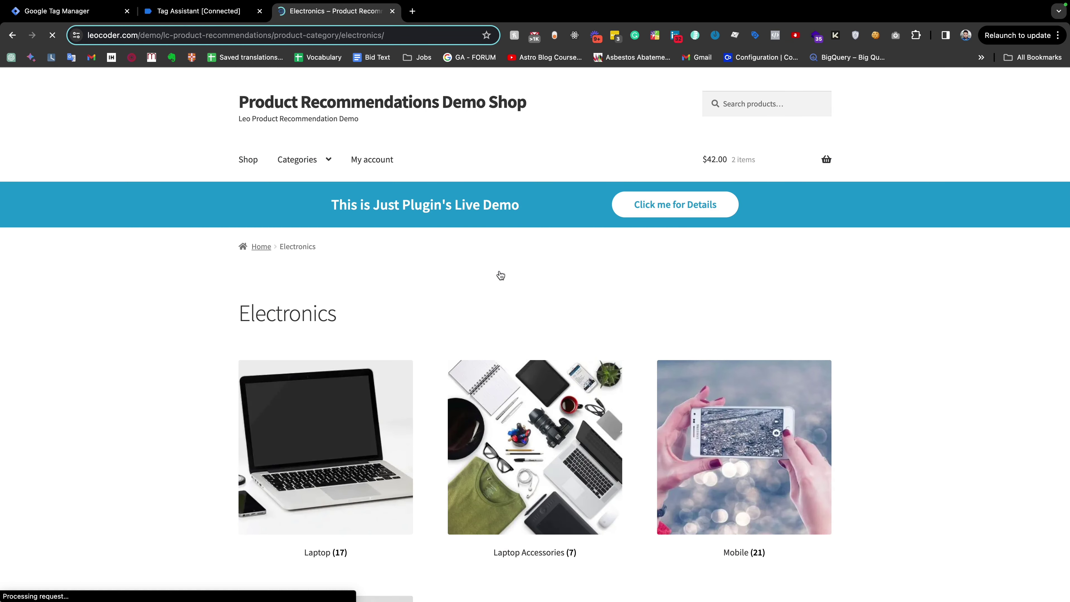
pyautogui.scroll(-2, 500, 274)
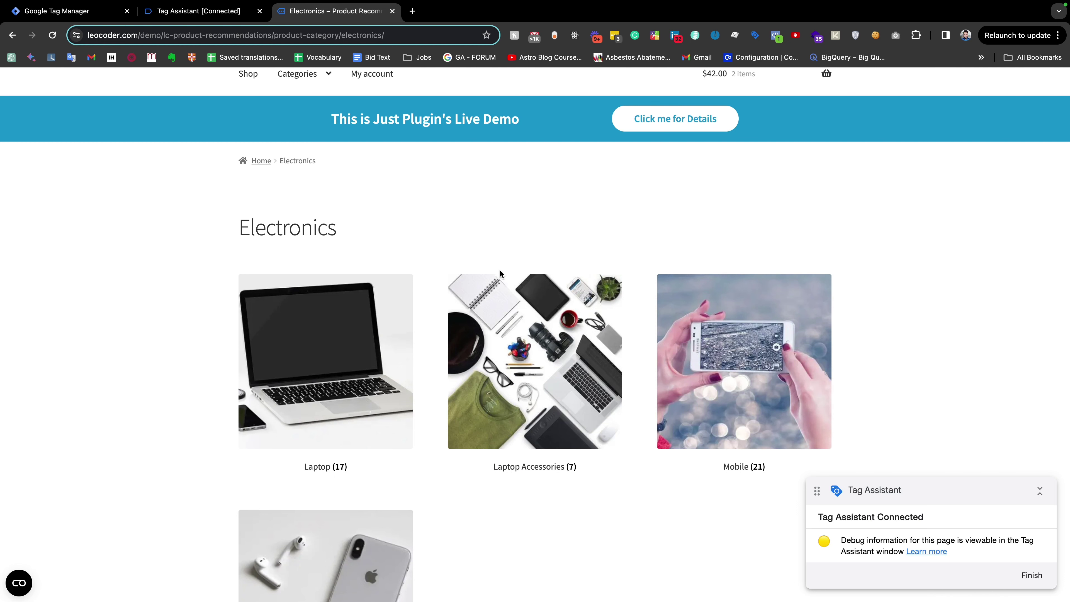
pyautogui.scroll(-2, 536, 274)
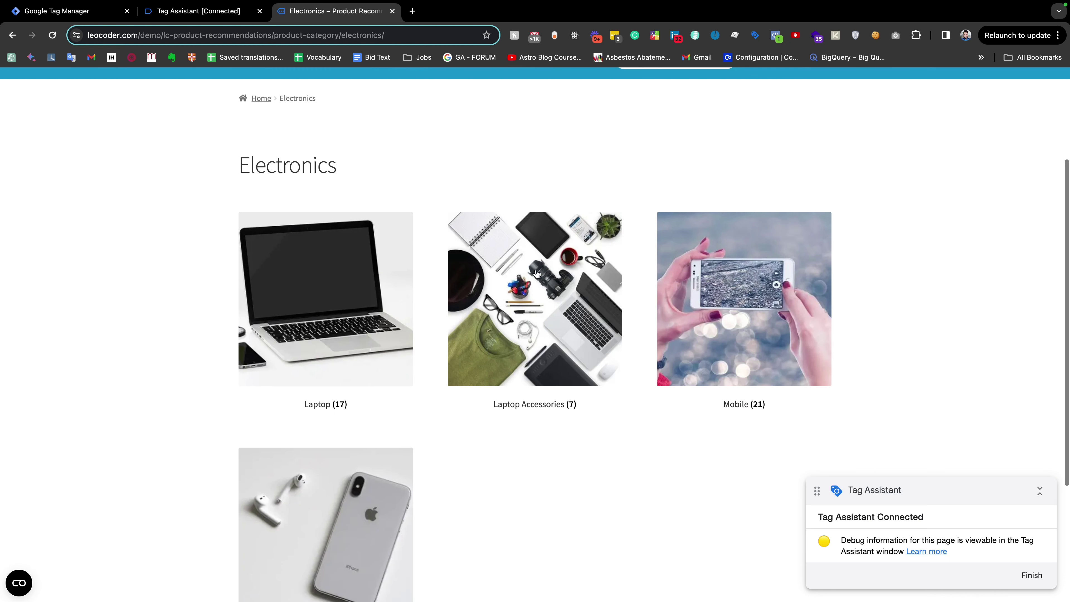
pyautogui.click(537, 275)
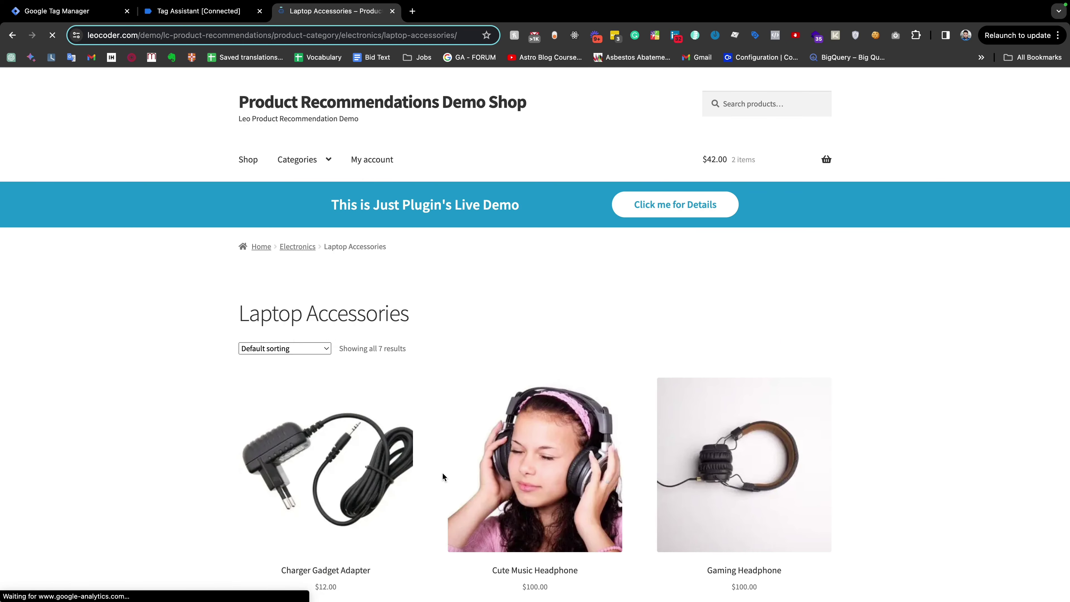
# - Open the Charger Gadget Adapter product page and go back to the demo shop's home page
pyautogui.scroll(-2, 442, 472)
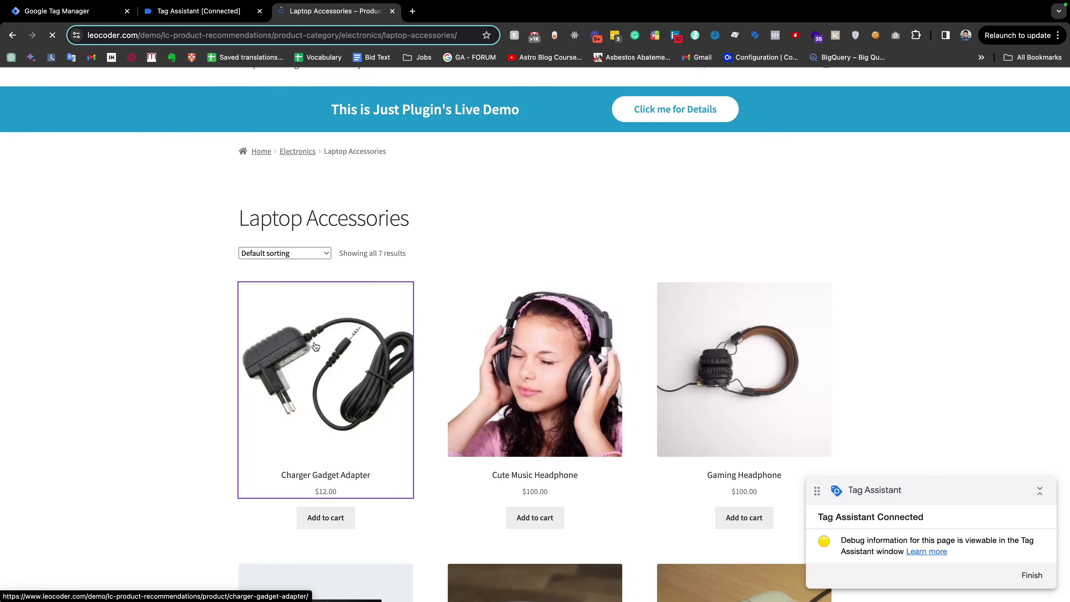
pyautogui.click(315, 346)
pyautogui.moveTo(310, 161)
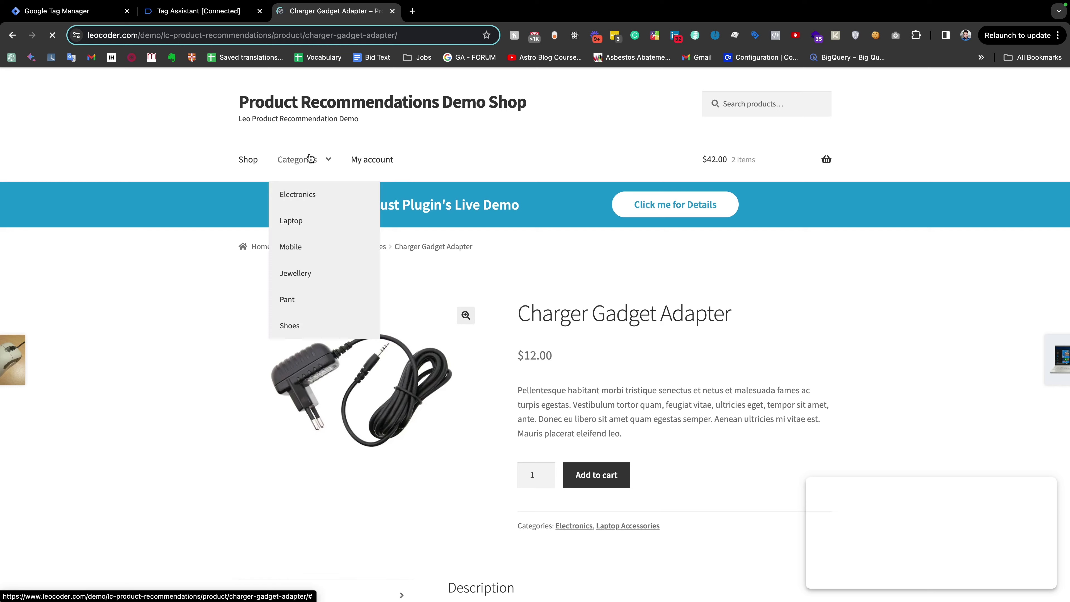
pyautogui.click(265, 108)
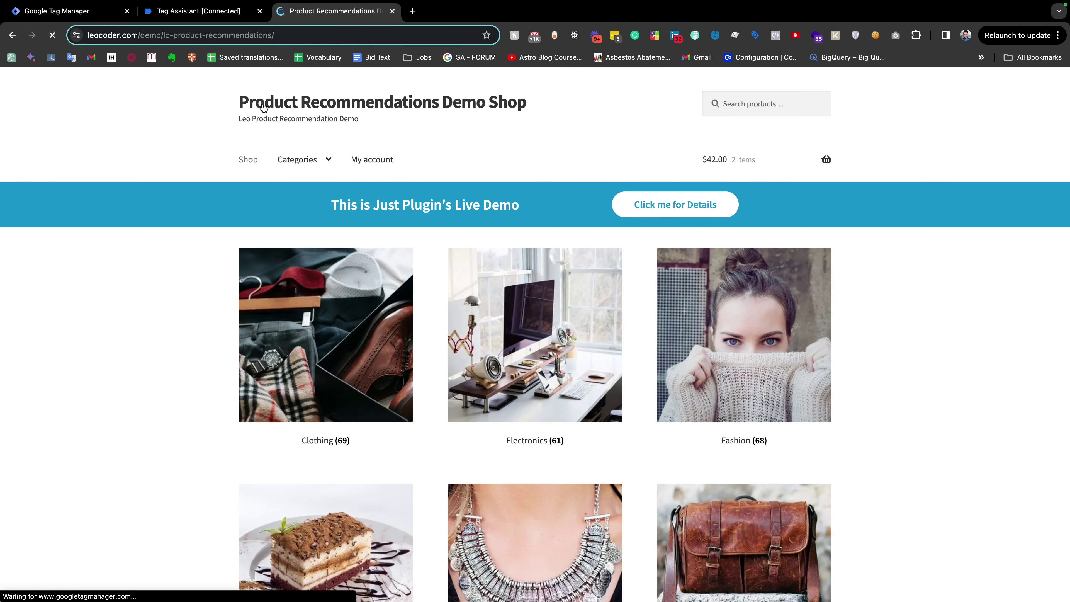
# - Check in Tag Assistant which tags fire on the latest home page visit and on its cookie_consent_update and Initialization events
pyautogui.click(209, 12)
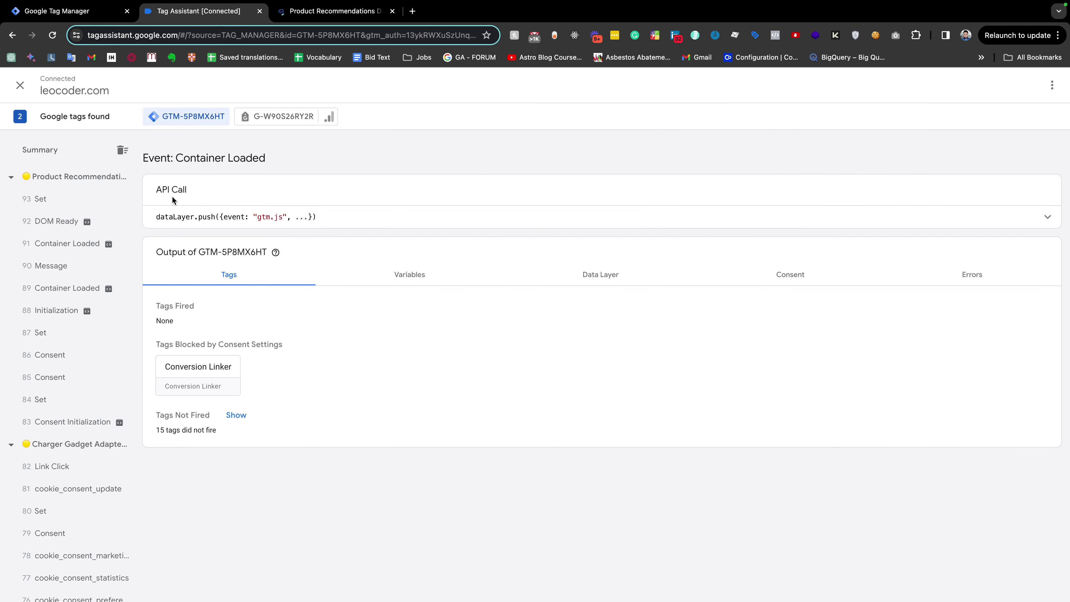
pyautogui.click(335, 11)
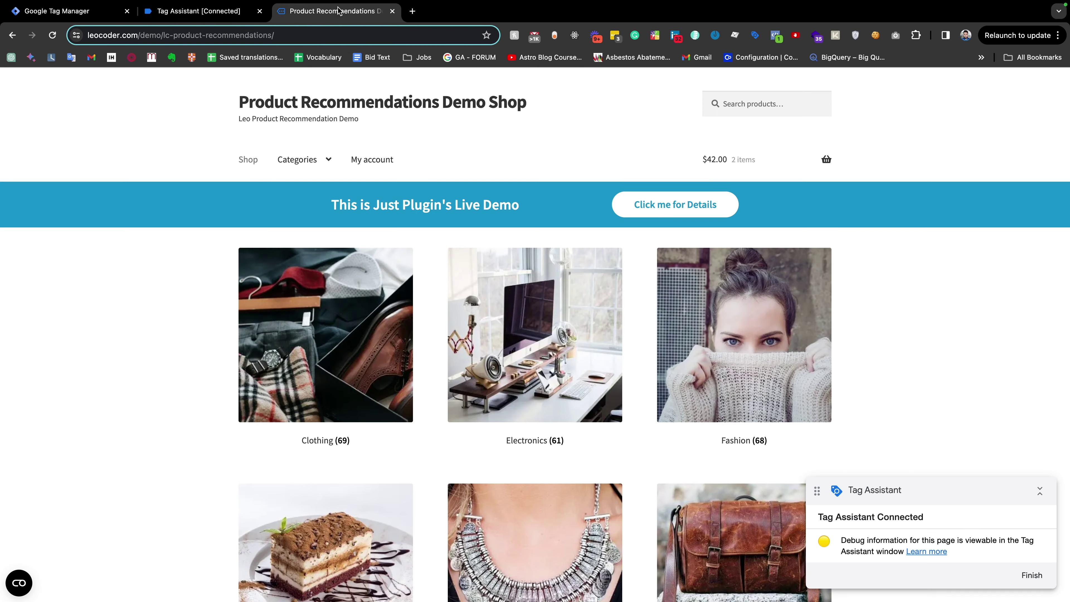
pyautogui.click(201, 12)
pyautogui.click(71, 177)
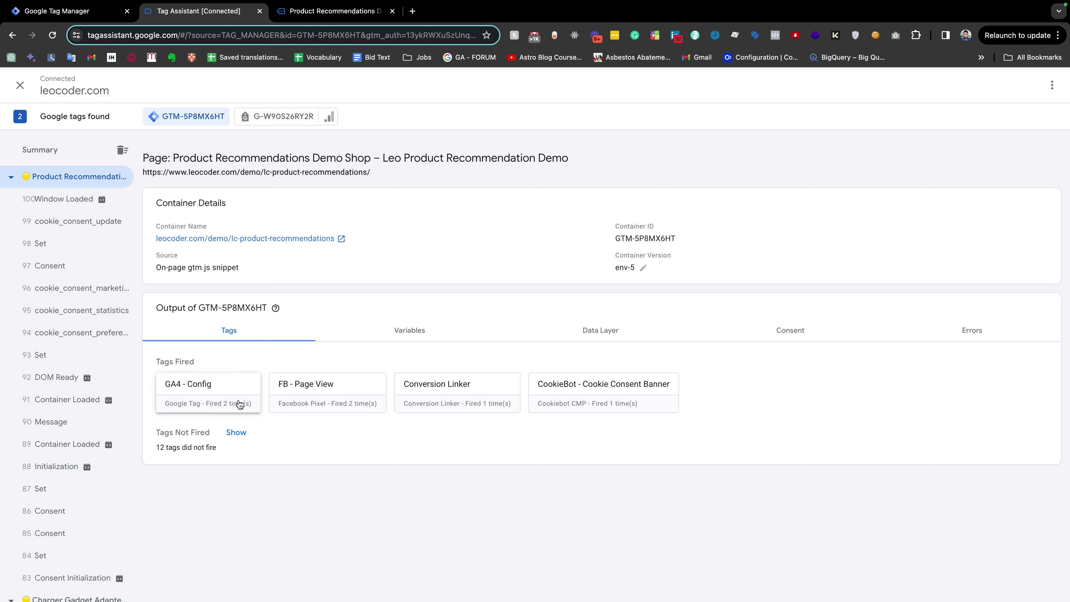
pyautogui.click(64, 228)
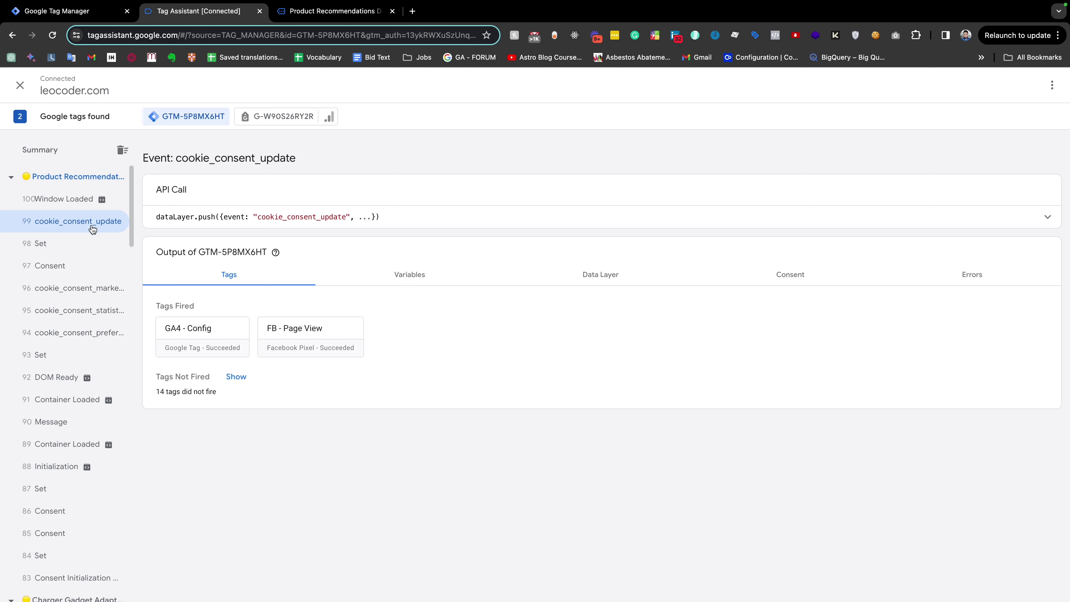
pyautogui.scroll(-5, 76, 441)
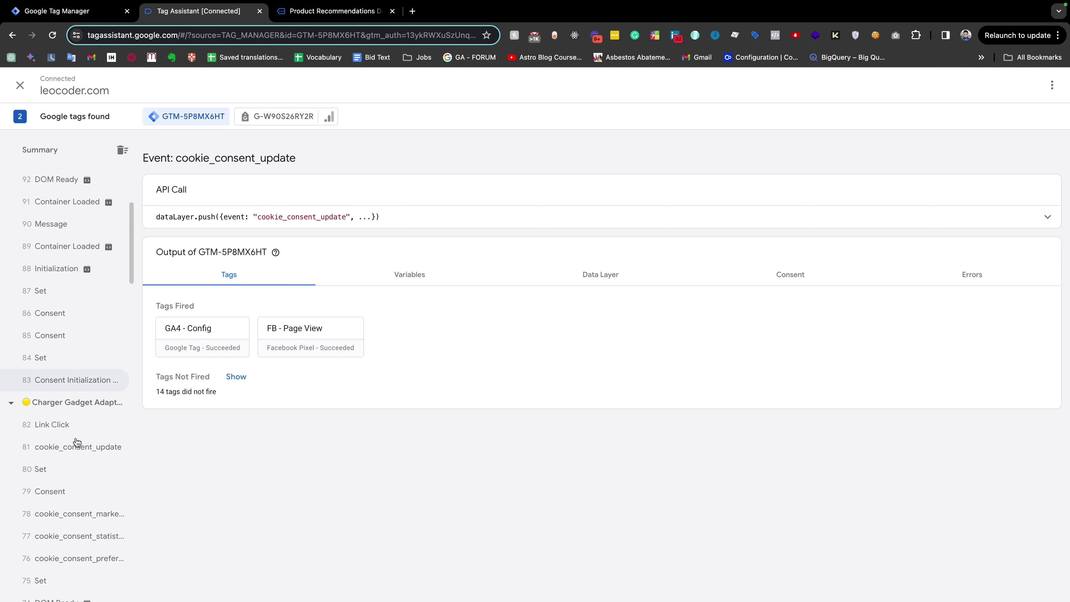
pyautogui.scroll(2, 72, 358)
pyautogui.click(61, 358)
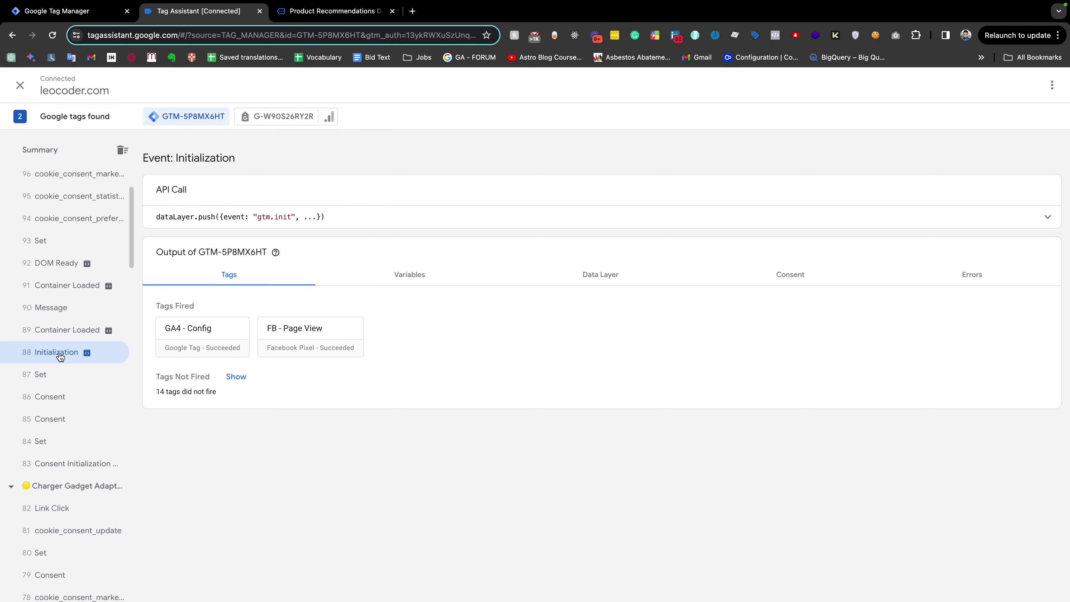
pyautogui.scroll(3, 55, 287)
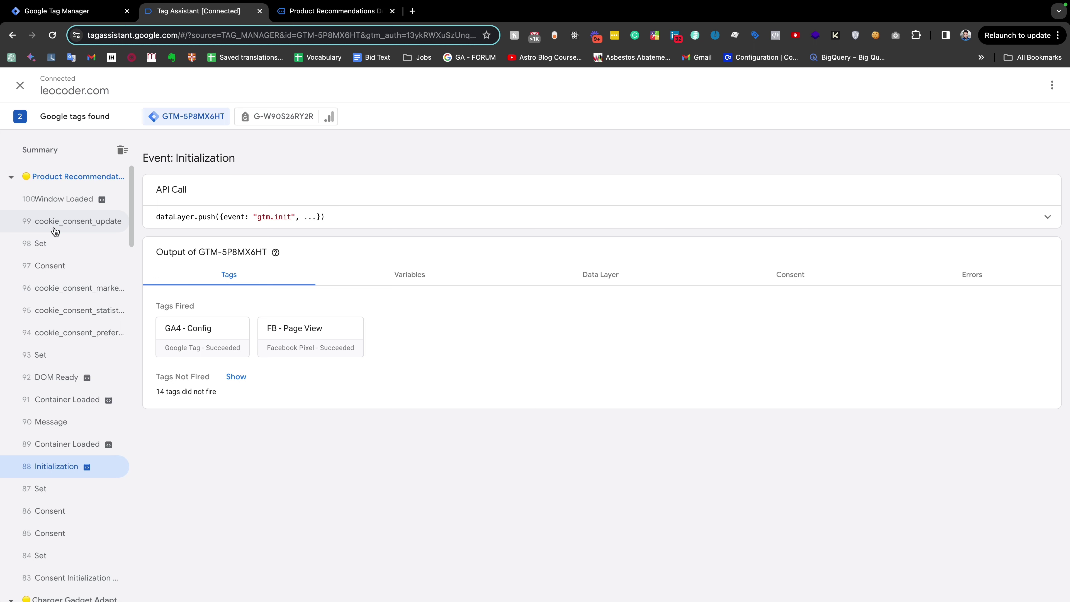
# - Look at the shop's home page again and recheck the tags fired on its latest cookie_consent_update event in Tag Assistant
pyautogui.click(309, 19)
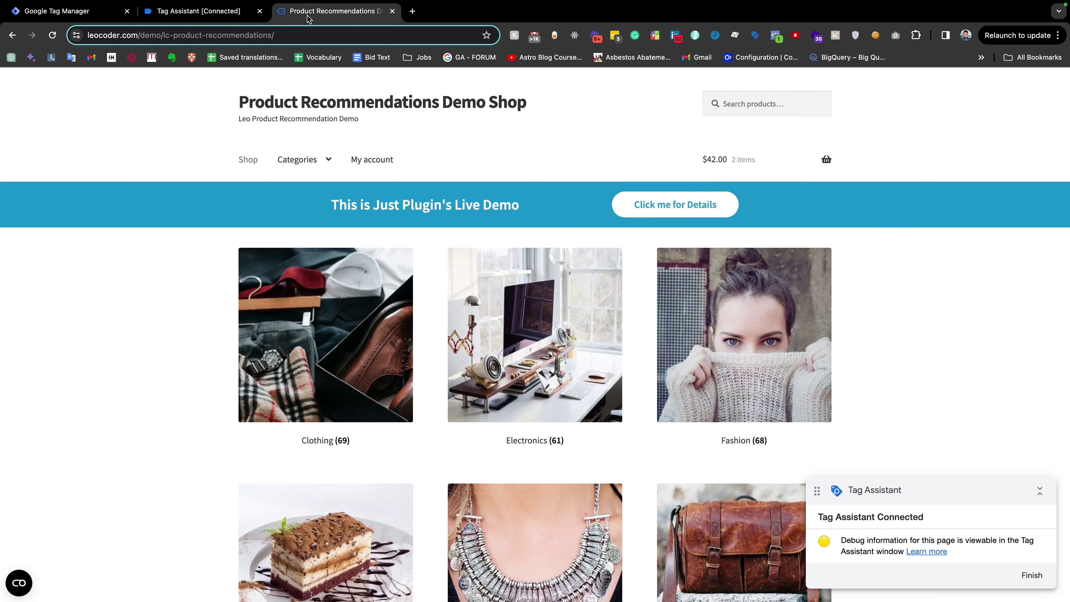
pyautogui.rightClick(499, 138)
pyautogui.click(480, 135)
pyautogui.click(241, 19)
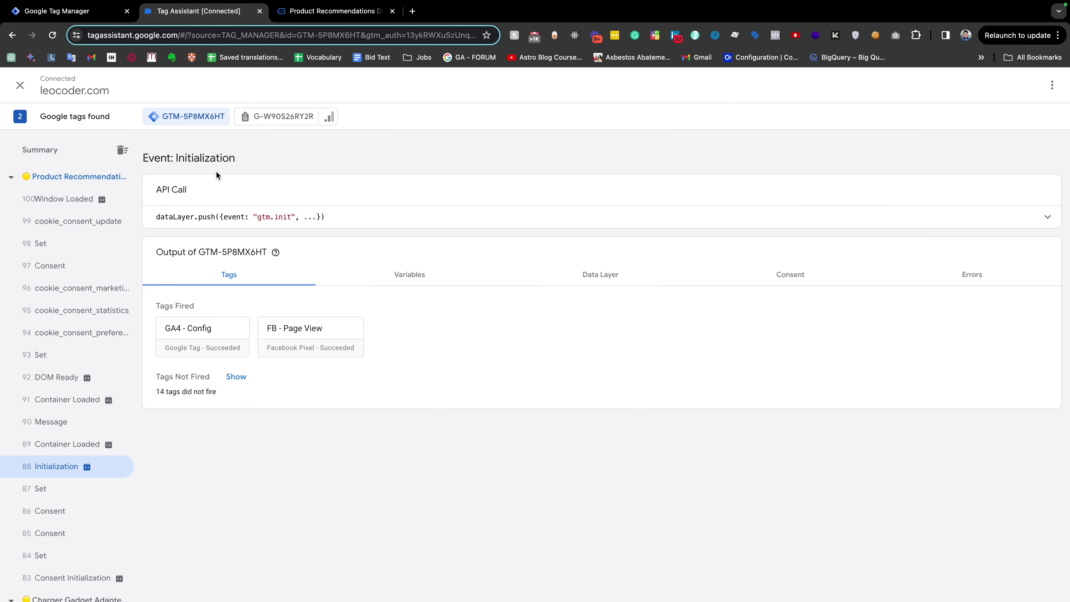
pyautogui.click(66, 223)
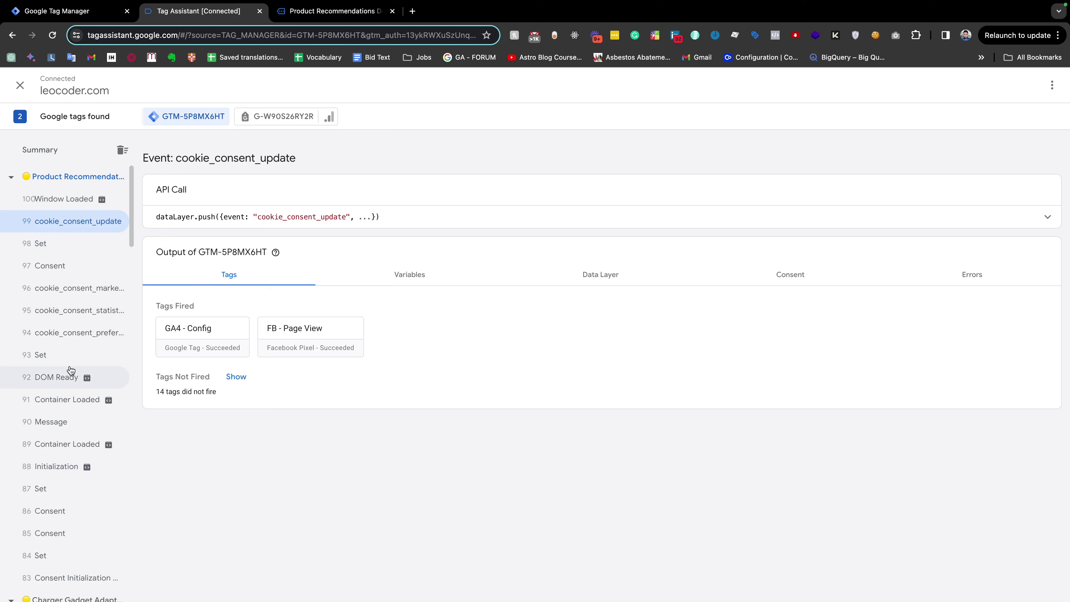
pyautogui.scroll(-2, 99, 329)
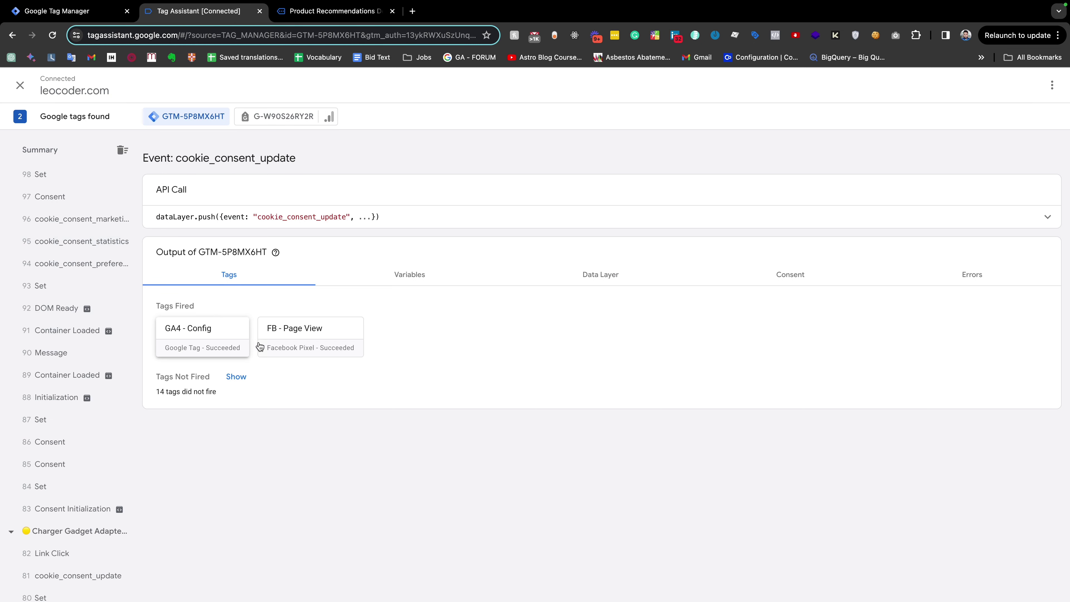
# - Review the earlier pages' event timelines in Tag Assistant, including the first page's cookie_consent_update event and its fired tags
pyautogui.scroll(2, 67, 223)
pyautogui.scroll(-1, 80, 293)
pyautogui.scroll(-20, 80, 293)
pyautogui.scroll(1, 91, 405)
pyautogui.scroll(-1, 92, 311)
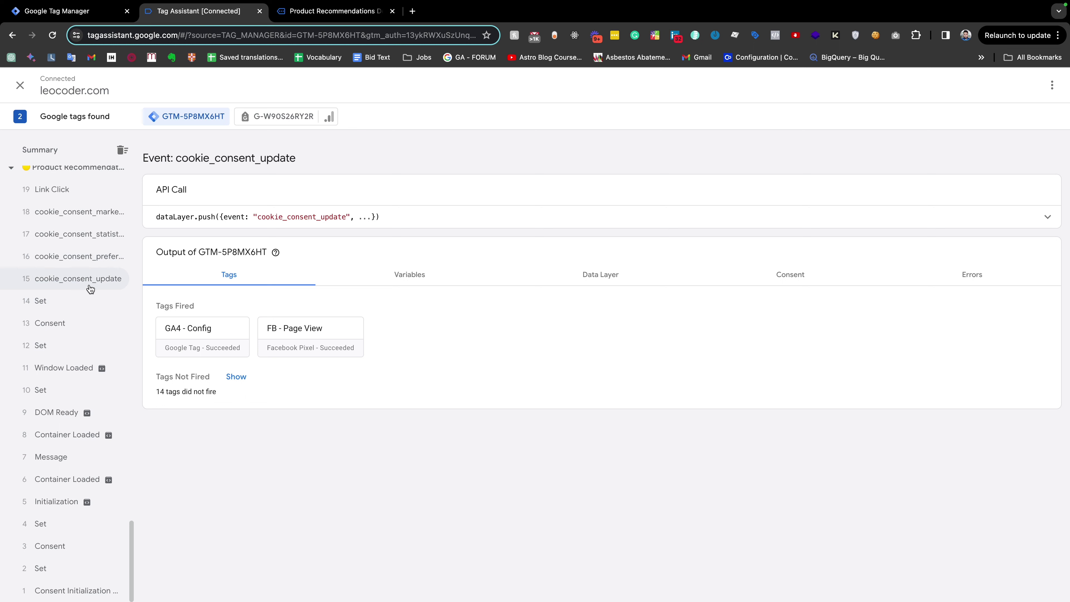
pyautogui.click(64, 288)
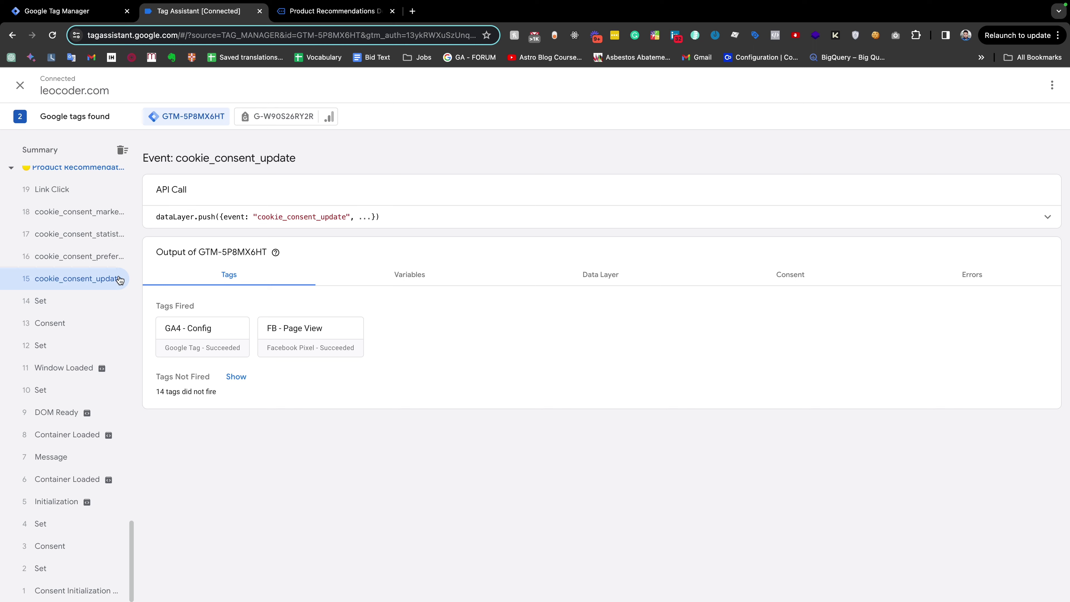
pyautogui.scroll(4, 120, 278)
pyautogui.scroll(7, 118, 280)
pyautogui.click(107, 273)
pyautogui.scroll(4, 103, 281)
pyautogui.scroll(5, 82, 201)
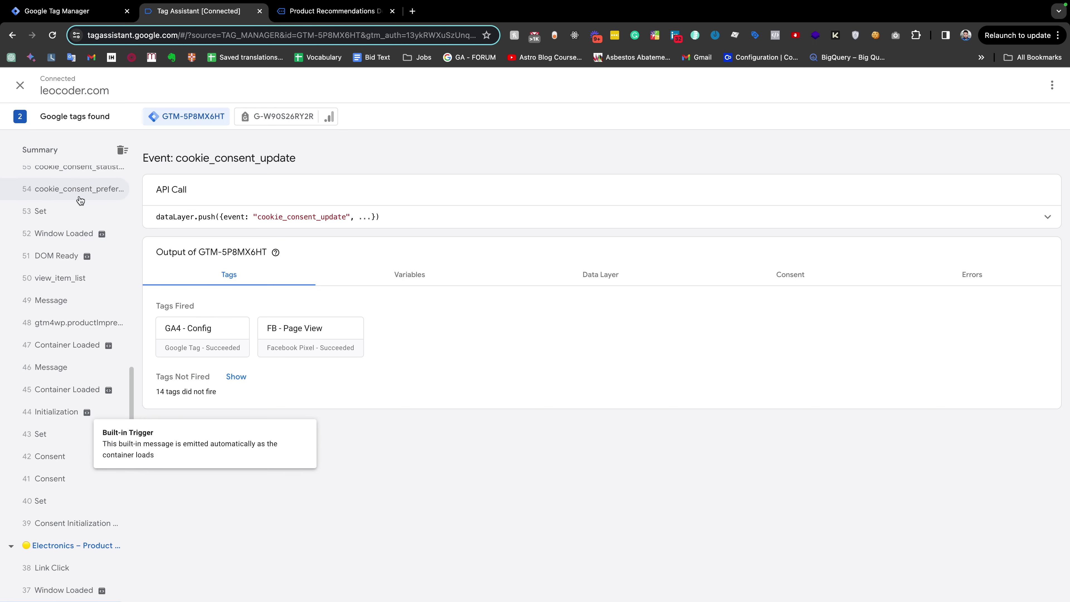
pyautogui.scroll(12, 80, 200)
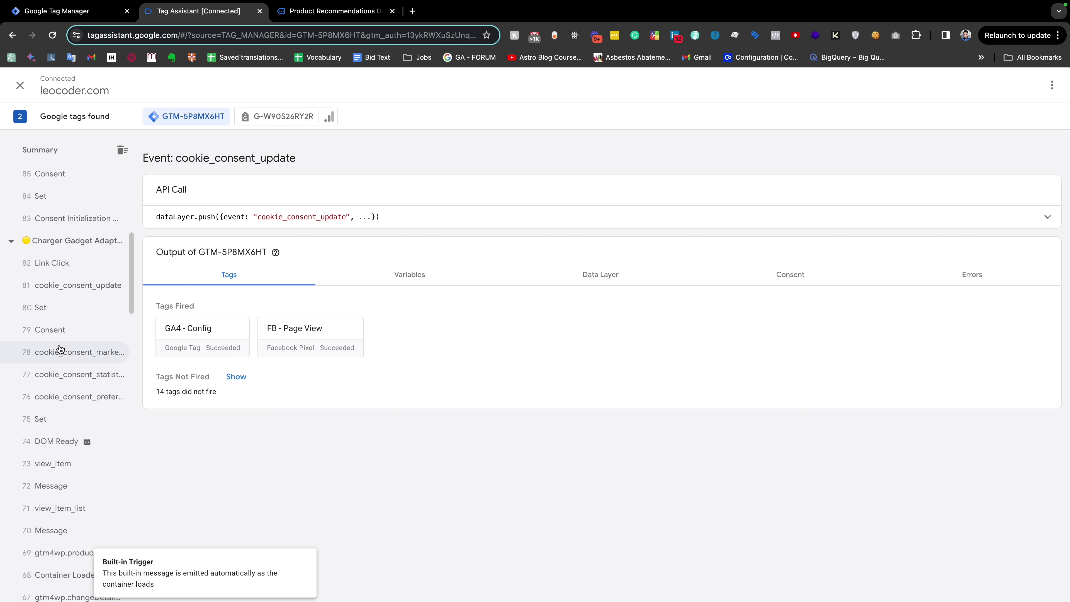
# - Return to the demo shop, open the developer tools and inspect the CookieConsent cookie's details in the cookie editor
pyautogui.click(330, 13)
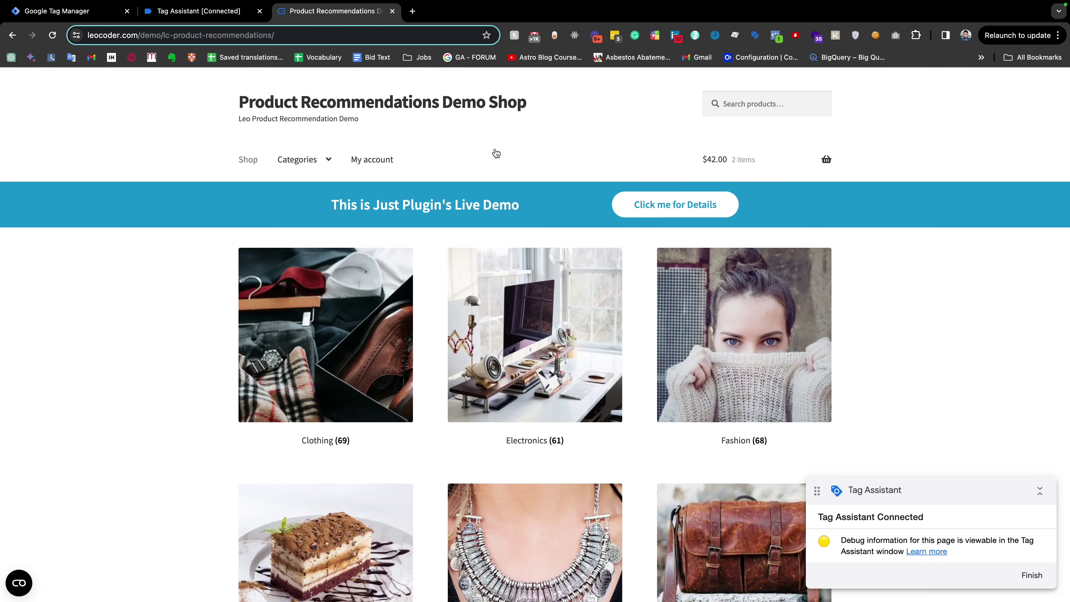
pyautogui.rightClick(471, 157)
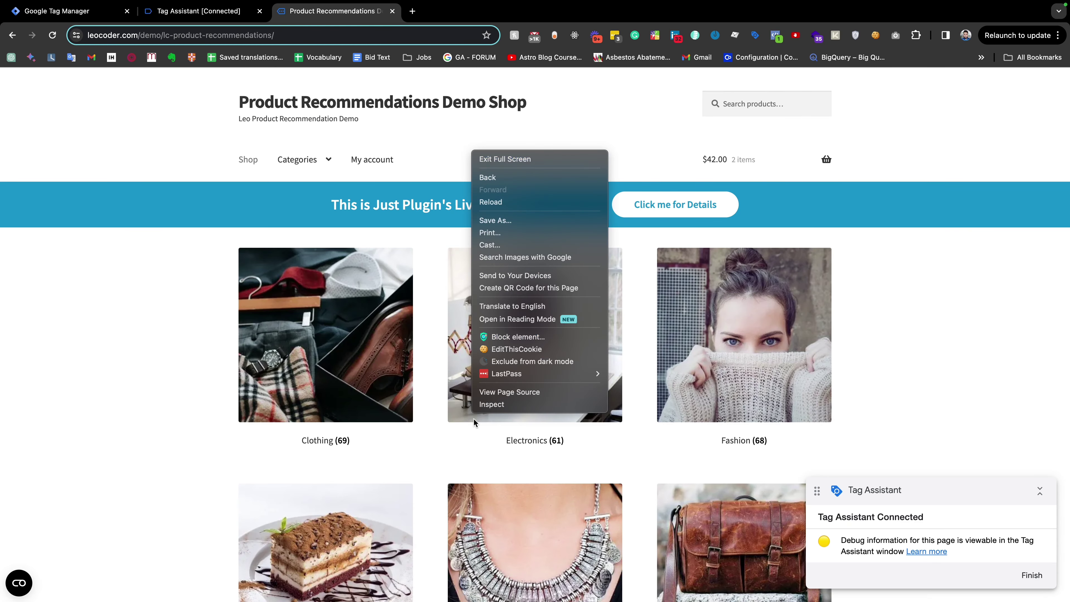
pyautogui.click(489, 405)
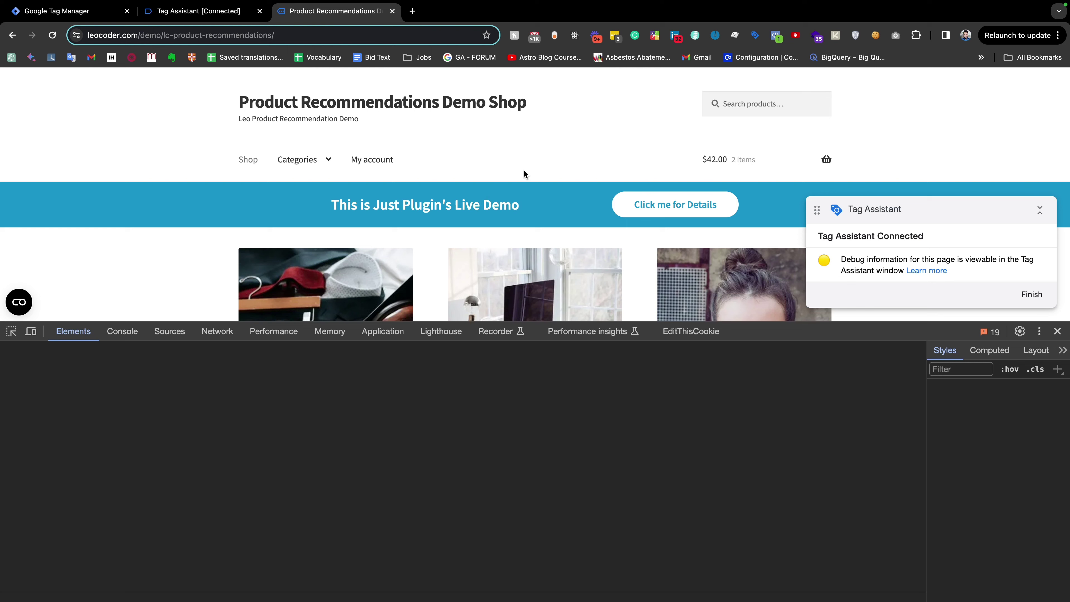
pyautogui.click(875, 36)
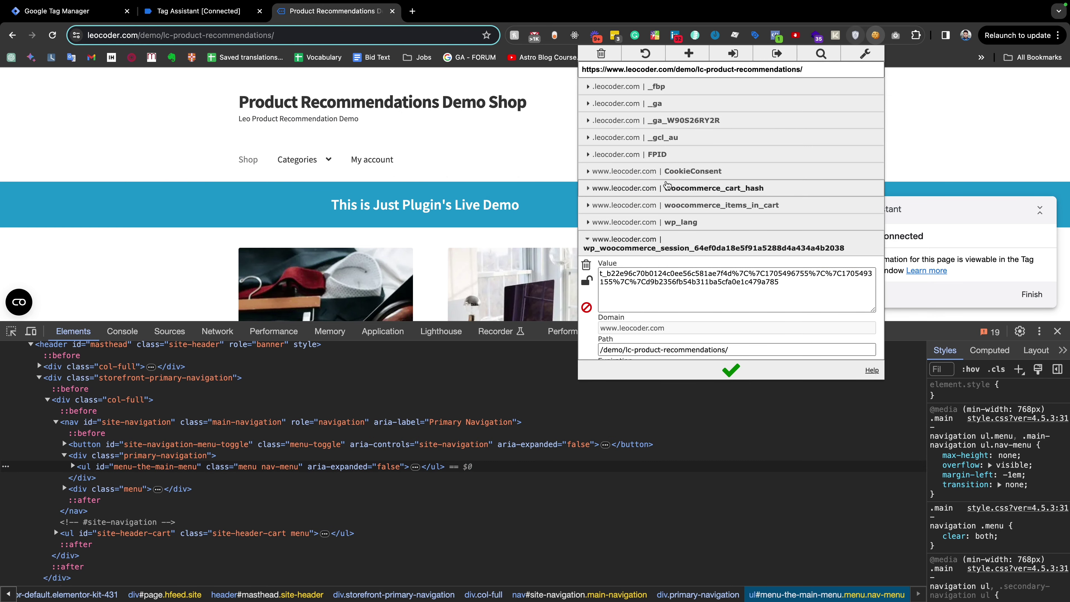
pyautogui.click(635, 171)
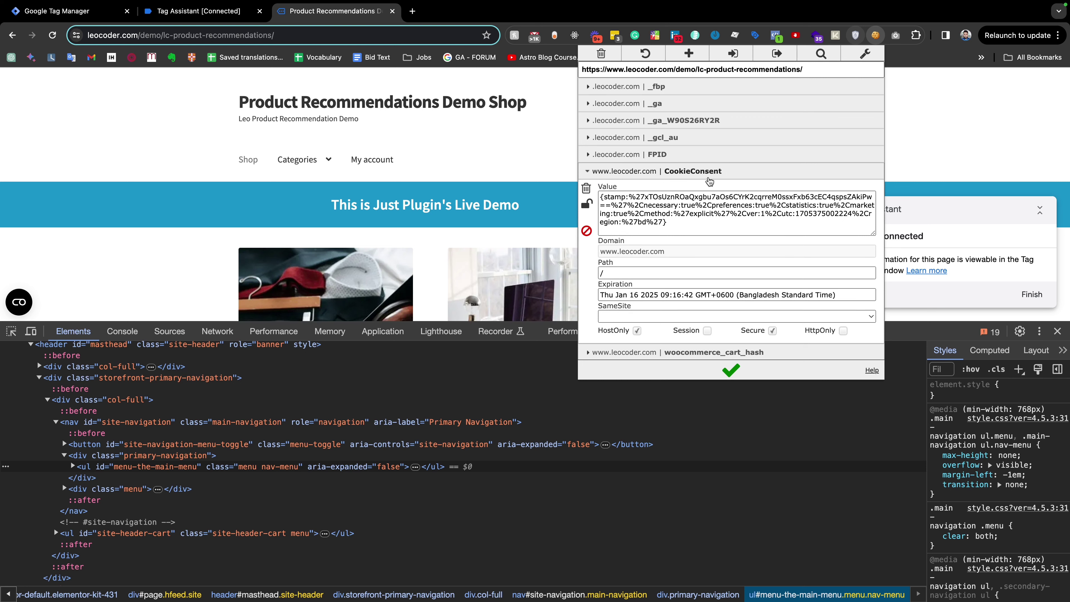
pyautogui.click(589, 171)
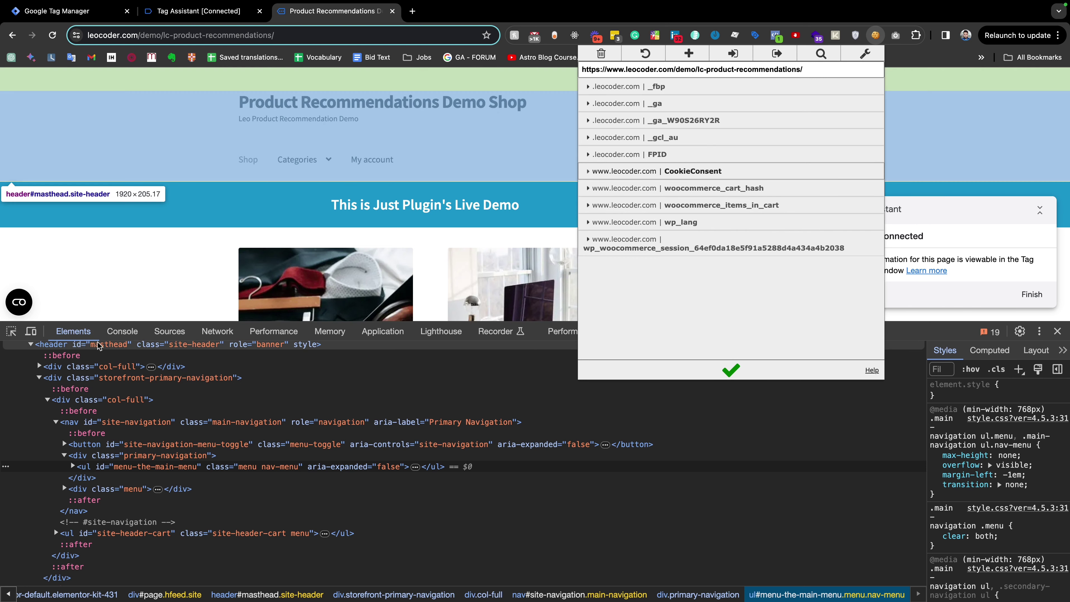
pyautogui.press('Escape')
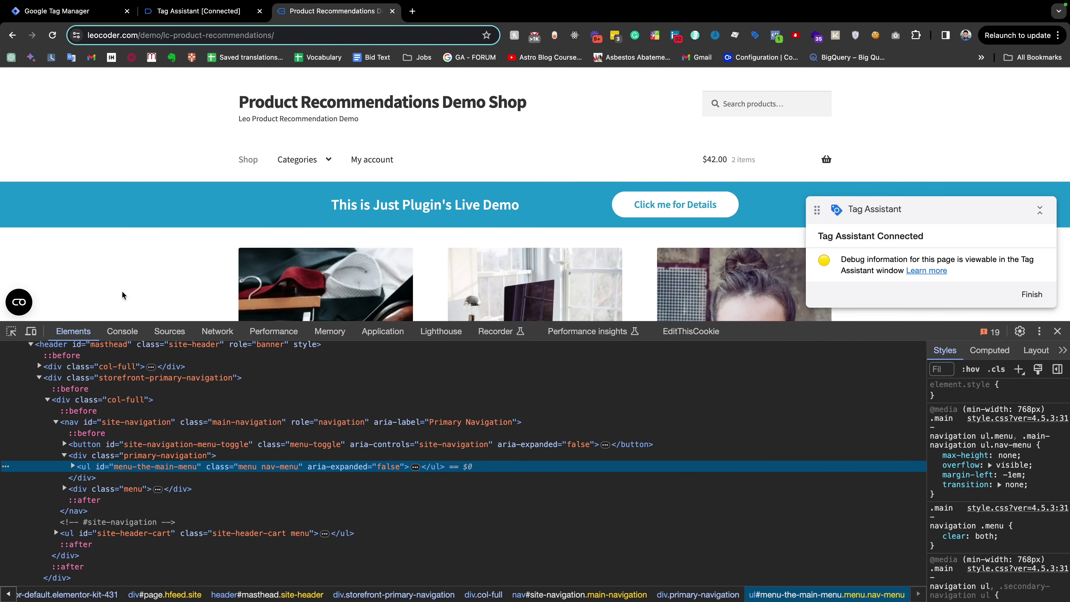
# - Run document.cookie in the browser console on the demo shop page
pyautogui.rightClick(125, 257)
pyautogui.click(143, 508)
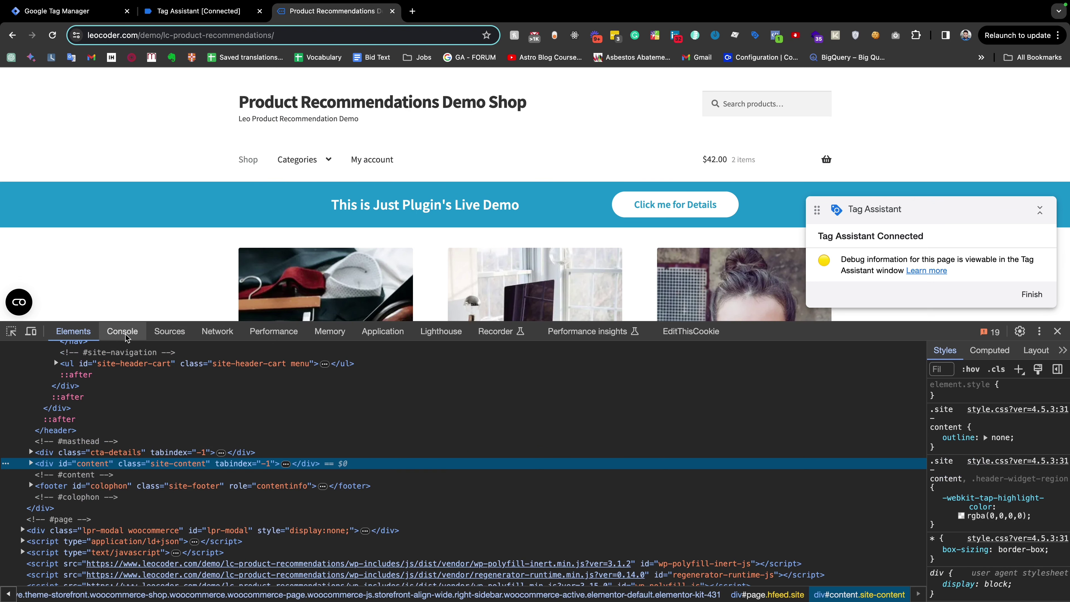
pyautogui.click(122, 331)
pyautogui.click(30, 349)
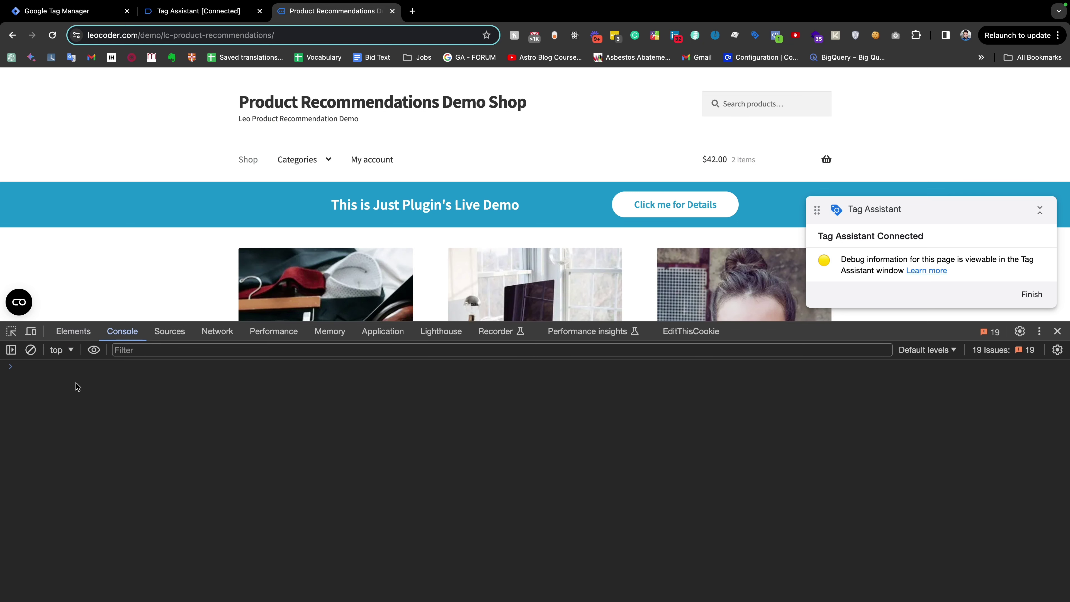
pyautogui.write('document.cookie')
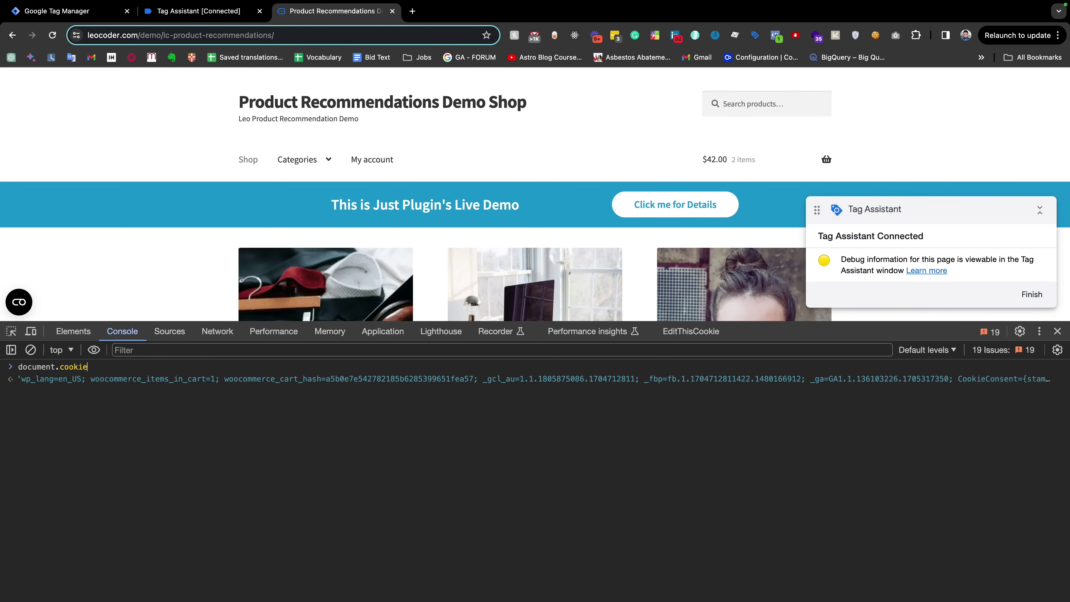
pyautogui.press('Return')
# - Examine the returned cookie string and locate the CookieConsent entry in it
pyautogui.moveTo(193, 402); pyautogui.dragTo(25, 388)
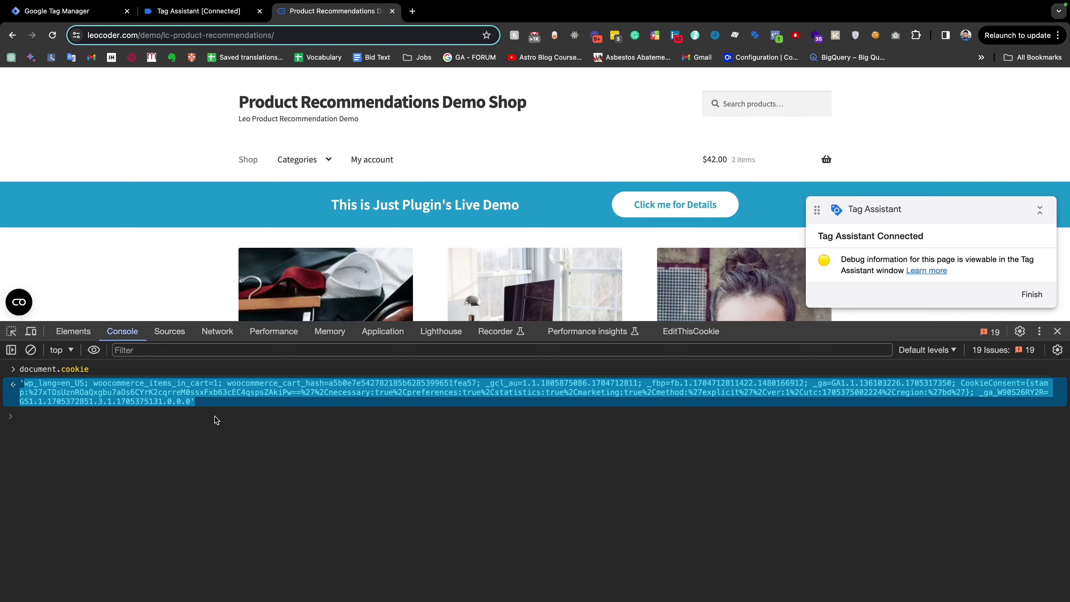
pyautogui.click(359, 394)
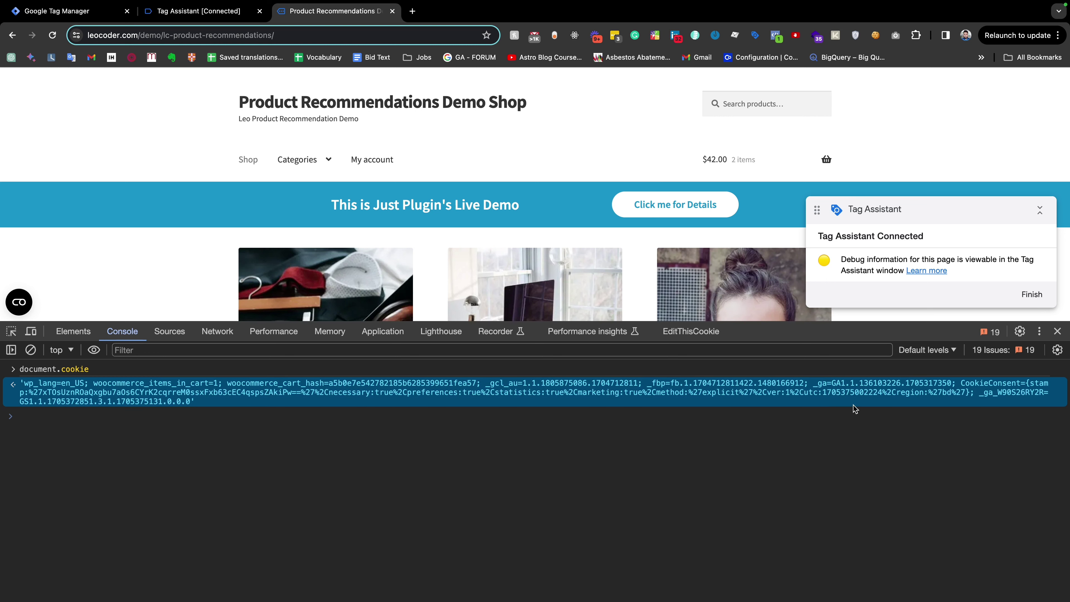
pyautogui.moveTo(1021, 385); pyautogui.dragTo(957, 387)
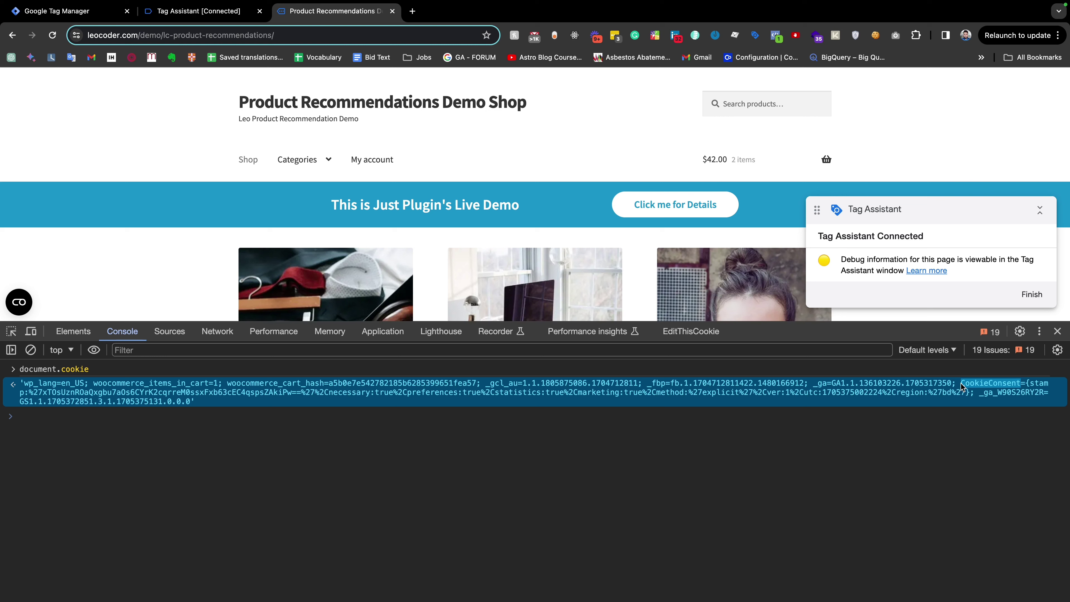
pyautogui.click(270, 487)
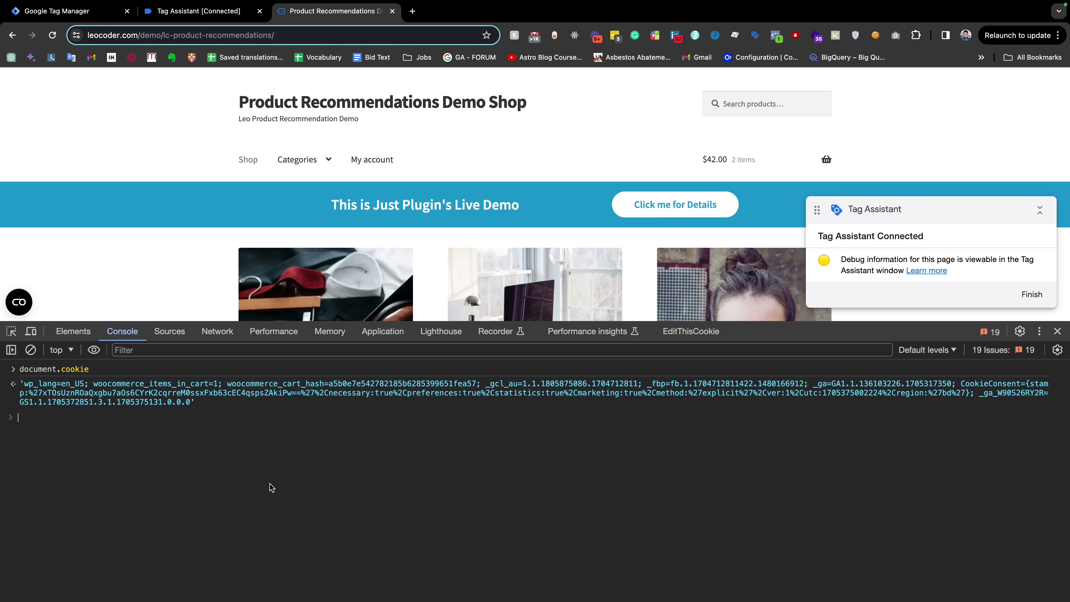
pyautogui.moveTo(1021, 385); pyautogui.dragTo(961, 387)
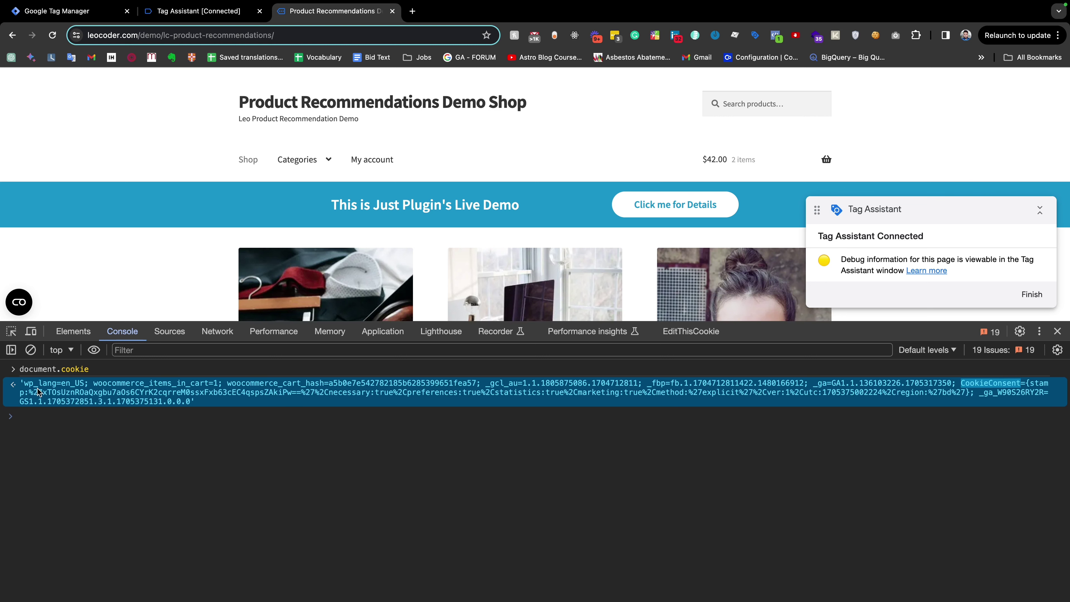
pyautogui.moveTo(25, 383); pyautogui.dragTo(185, 406)
pyautogui.click(121, 435)
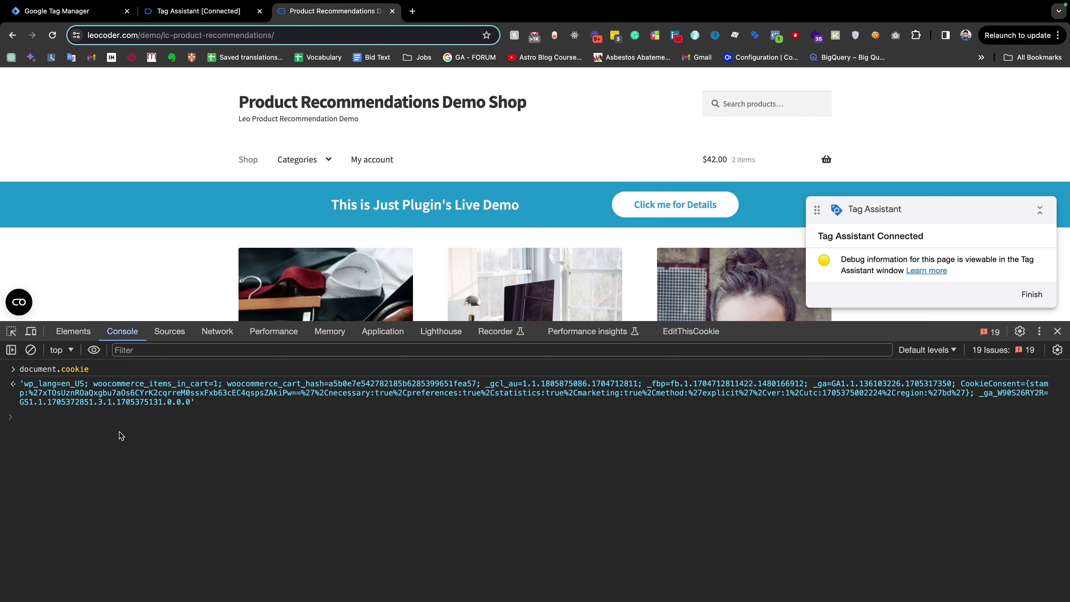
# - Run document.cookie.includes('CookieConsent'); in the console to check for the consent cookie
pyautogui.write('document.cookie.')
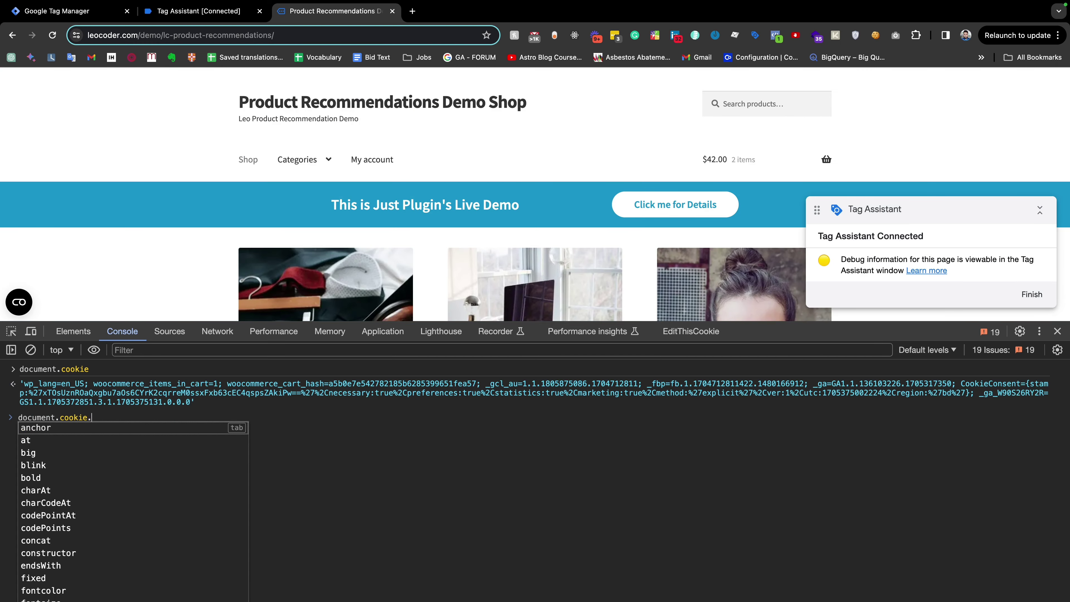
pyautogui.write('includes')
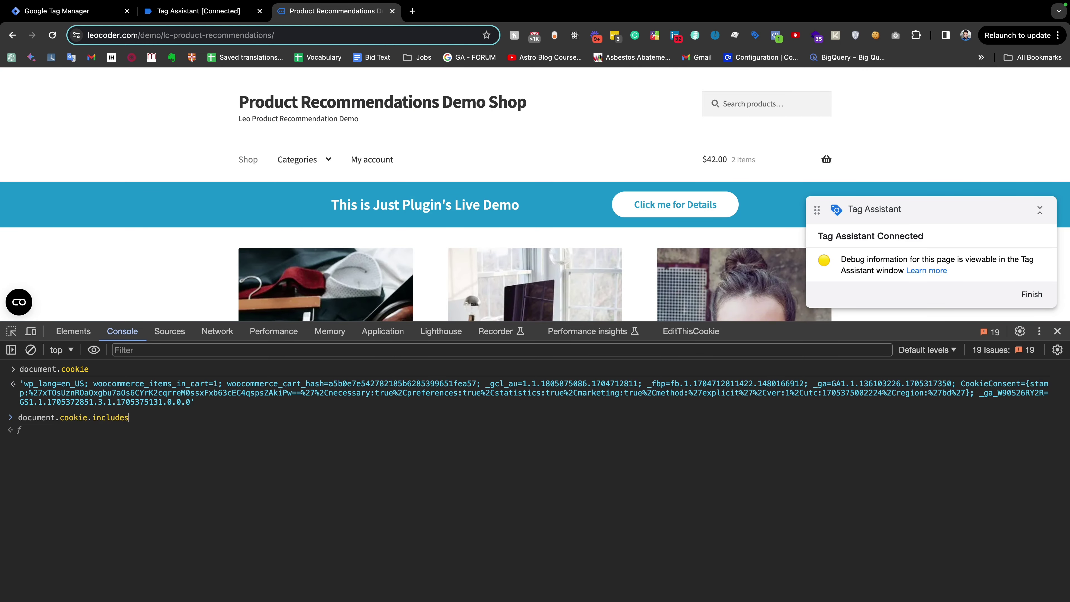
pyautogui.write("('');")
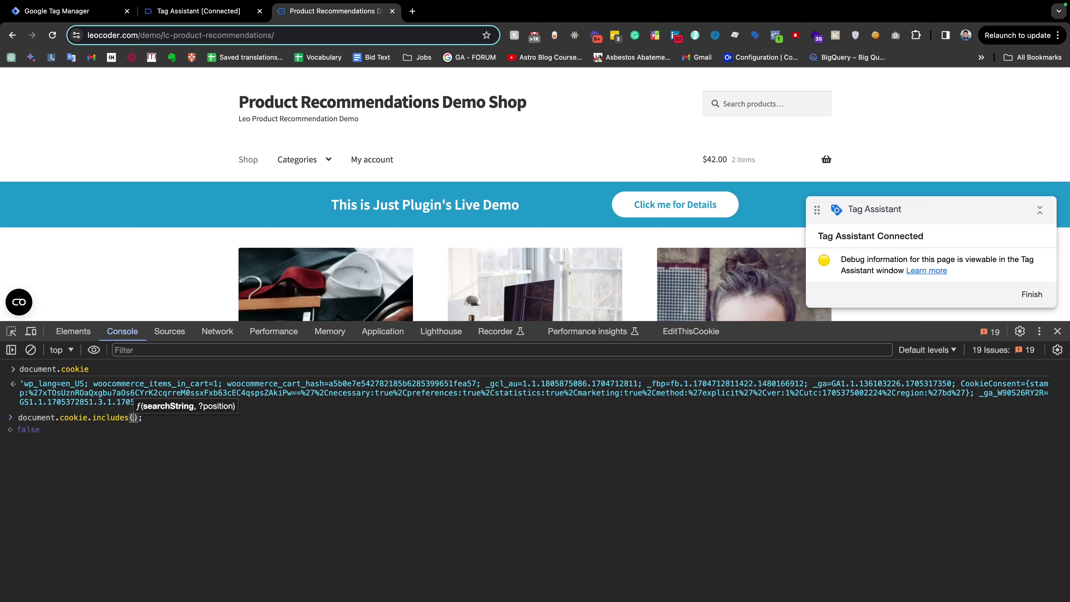
pyautogui.click(138, 417)
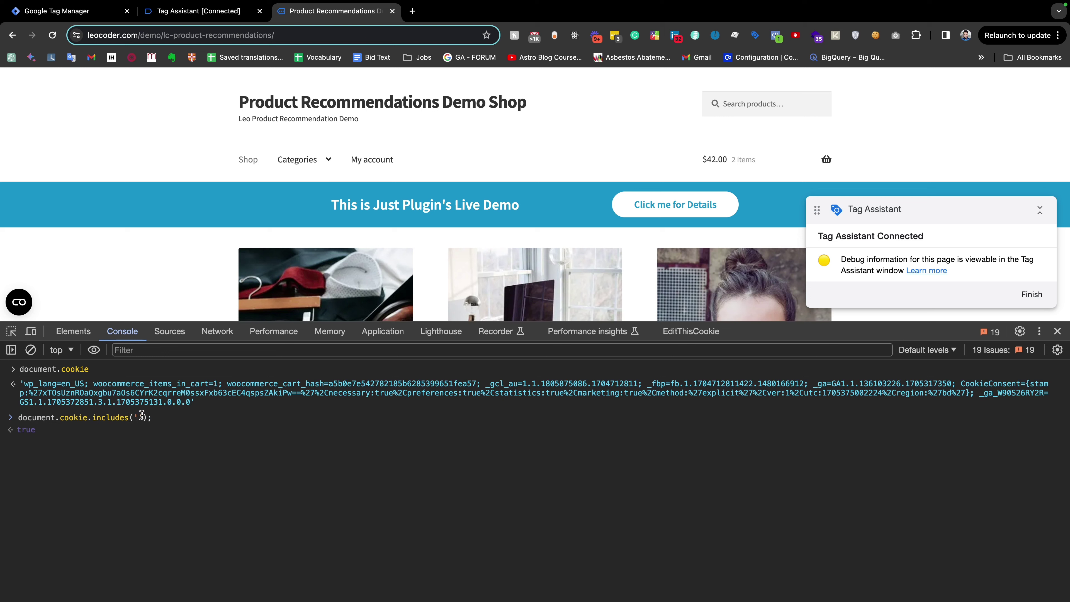
pyautogui.moveTo(1020, 386); pyautogui.dragTo(962, 385)
pyautogui.hotkey('ctrl', 'c')
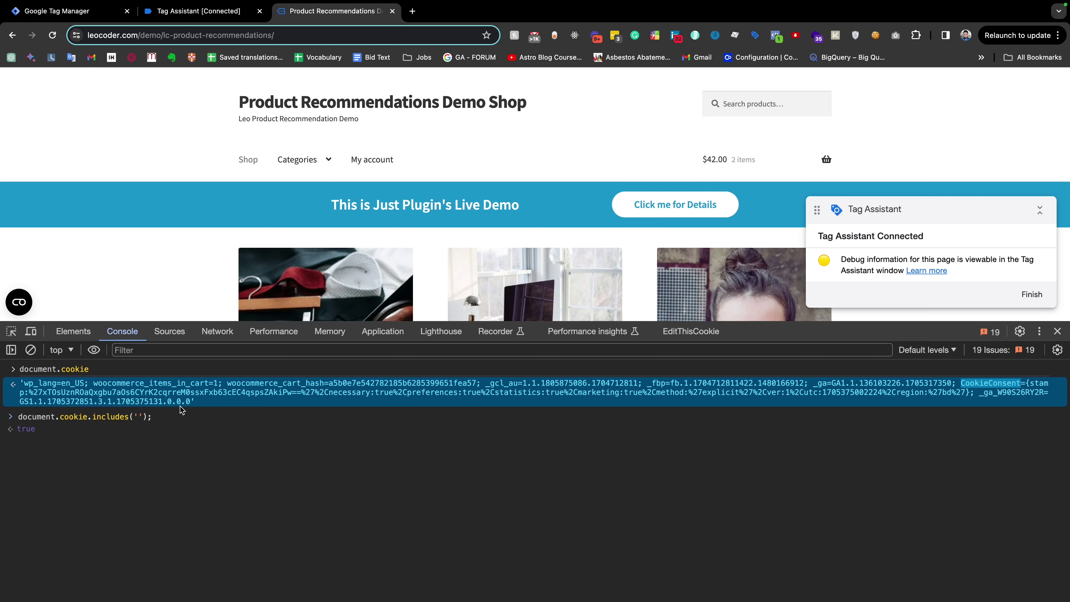
pyautogui.click(142, 415)
pyautogui.hotkey('ctrl', 'v')
pyautogui.press('Return')
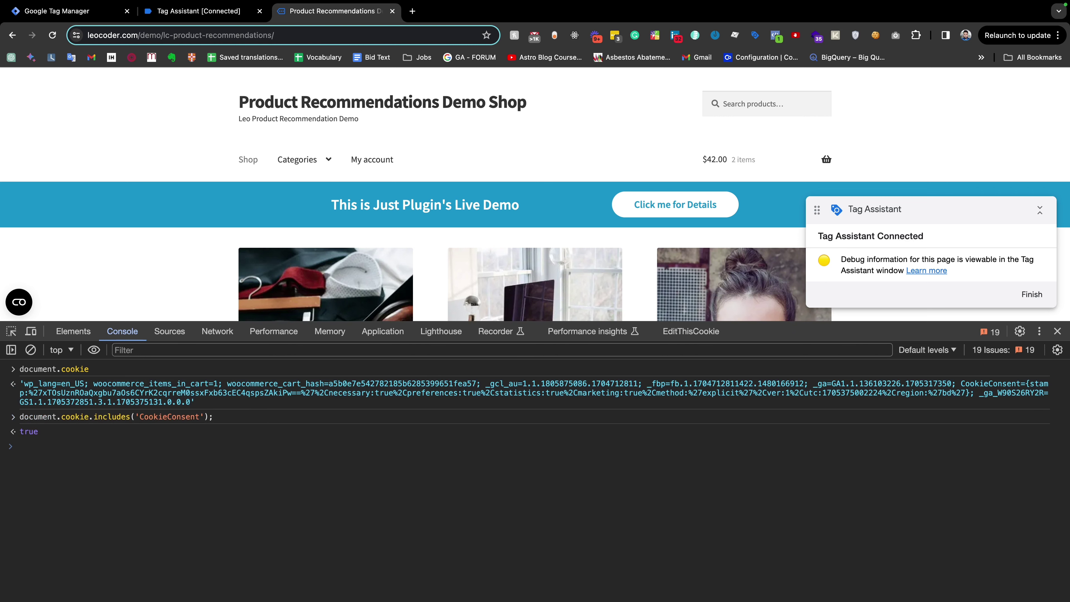
# - Copy the CookieConsent check from the console, then delete the CookieConsent cookie and reload the shop page
pyautogui.moveTo(226, 417); pyautogui.dragTo(19, 417)
pyautogui.press('super+c')
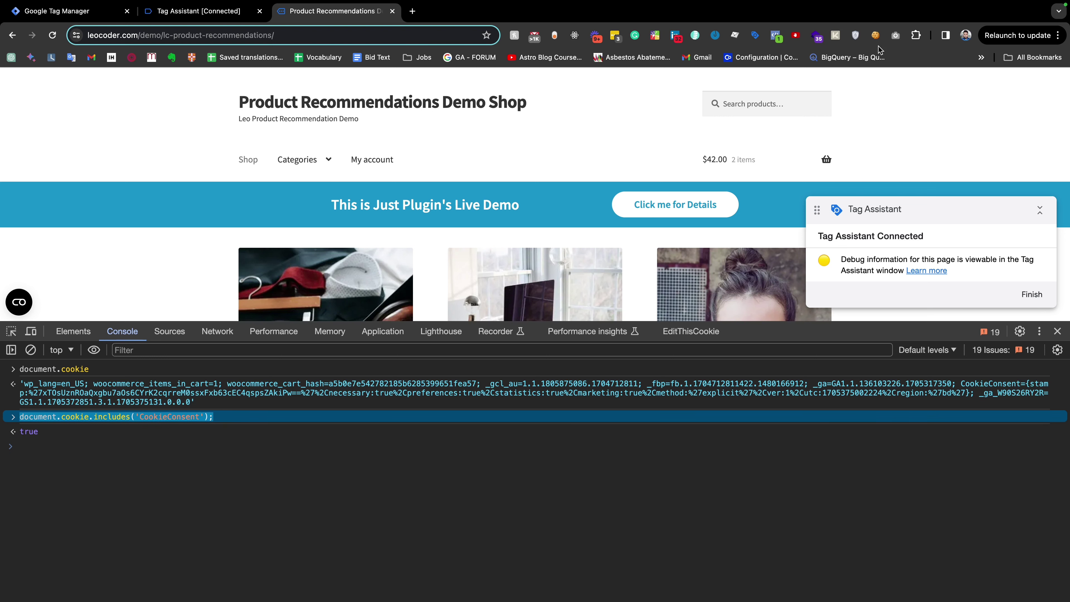
pyautogui.click(875, 35)
pyautogui.click(701, 169)
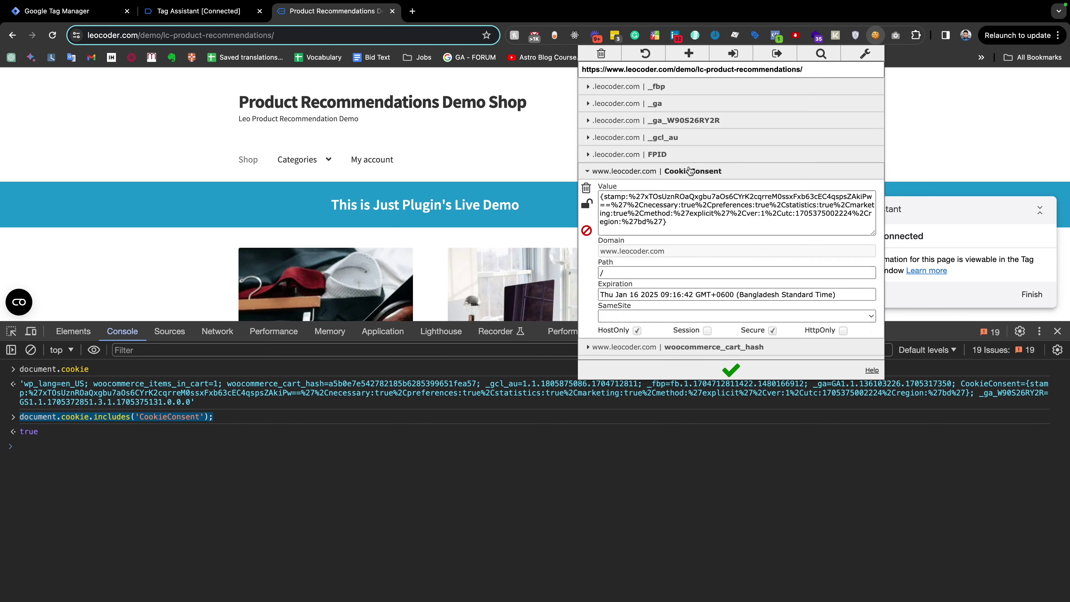
pyautogui.click(586, 198)
pyautogui.click(52, 35)
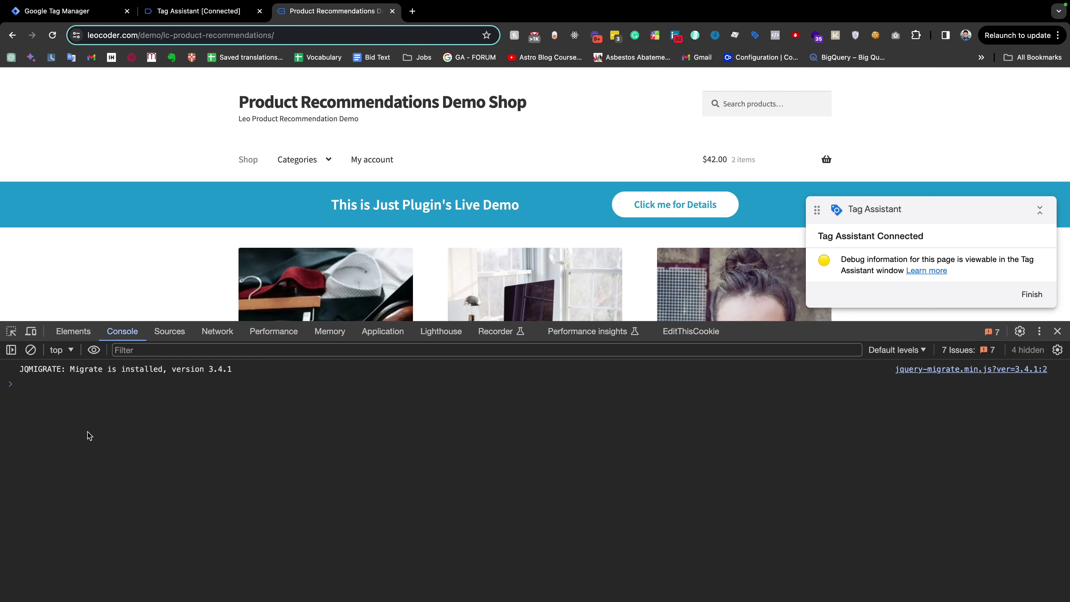
# - Rerun the copied CookieConsent check on the reloaded page and compare its result with the cookie editor's list
pyautogui.press('super+v')
pyautogui.press('Return')
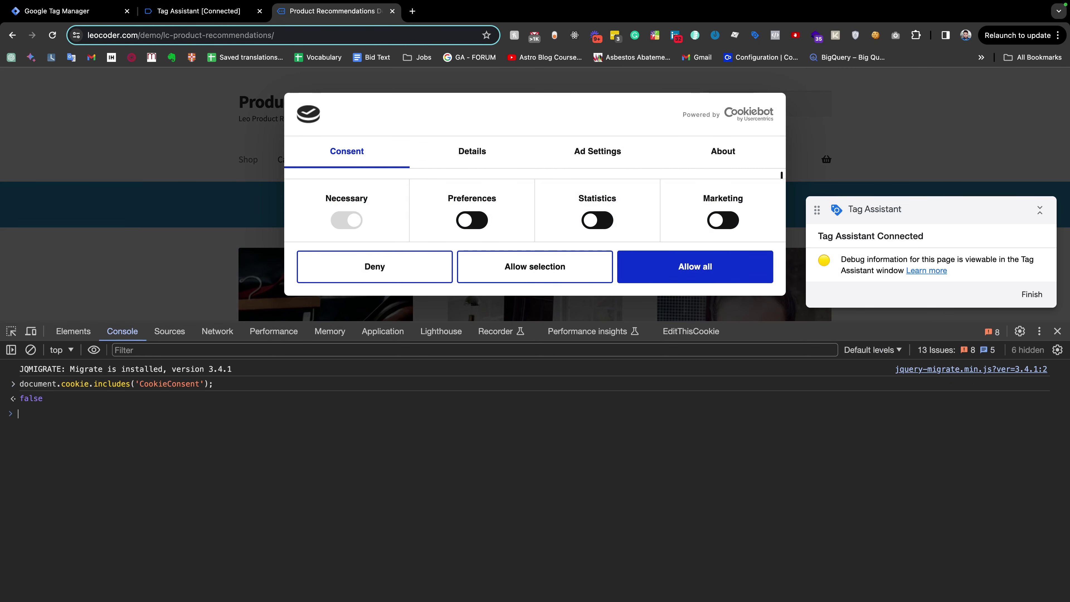
pyautogui.moveTo(47, 399); pyautogui.dragTo(21, 398)
pyautogui.click(875, 36)
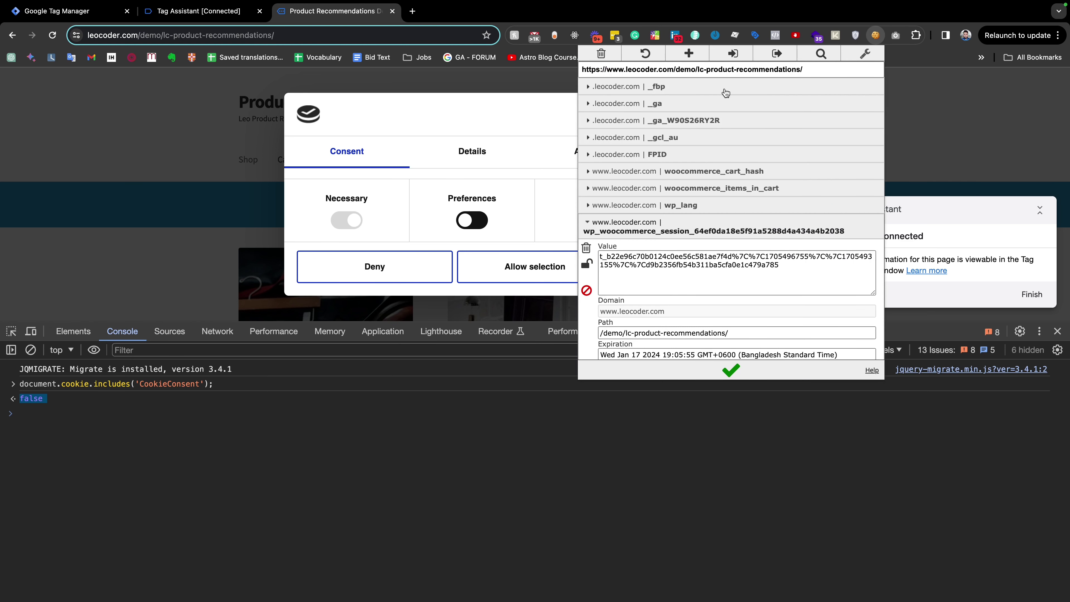
pyautogui.click(495, 82)
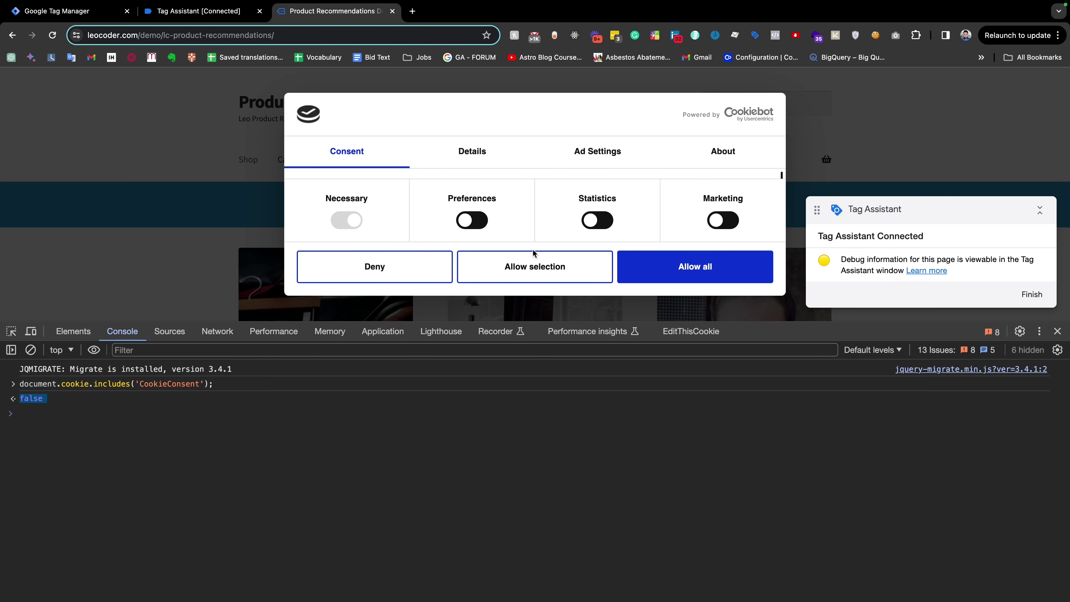
pyautogui.moveTo(233, 387); pyautogui.dragTo(22, 388)
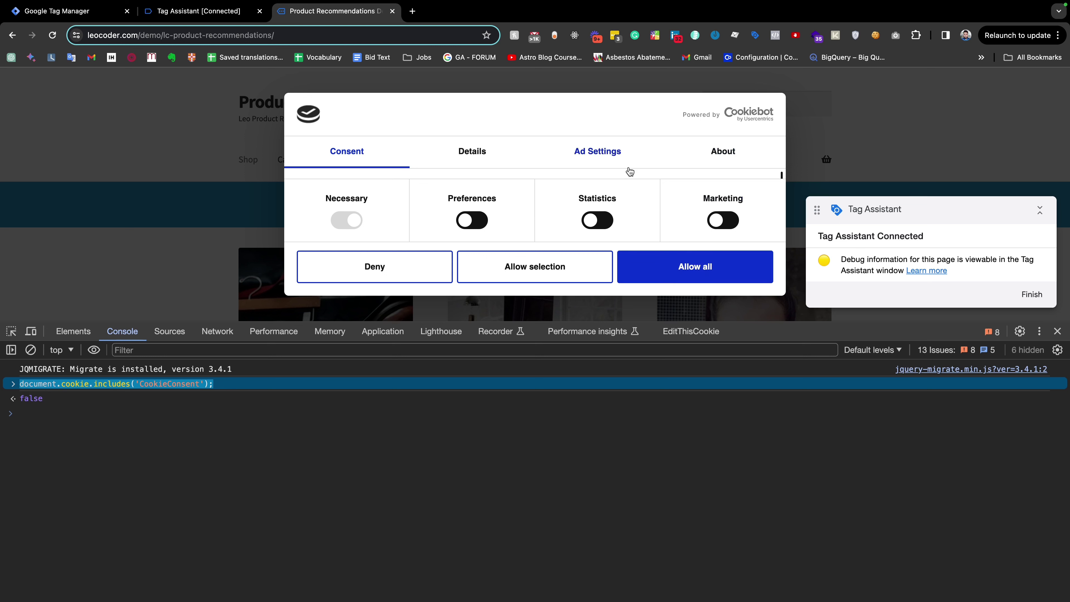
pyautogui.moveTo(54, 401); pyautogui.dragTo(20, 398)
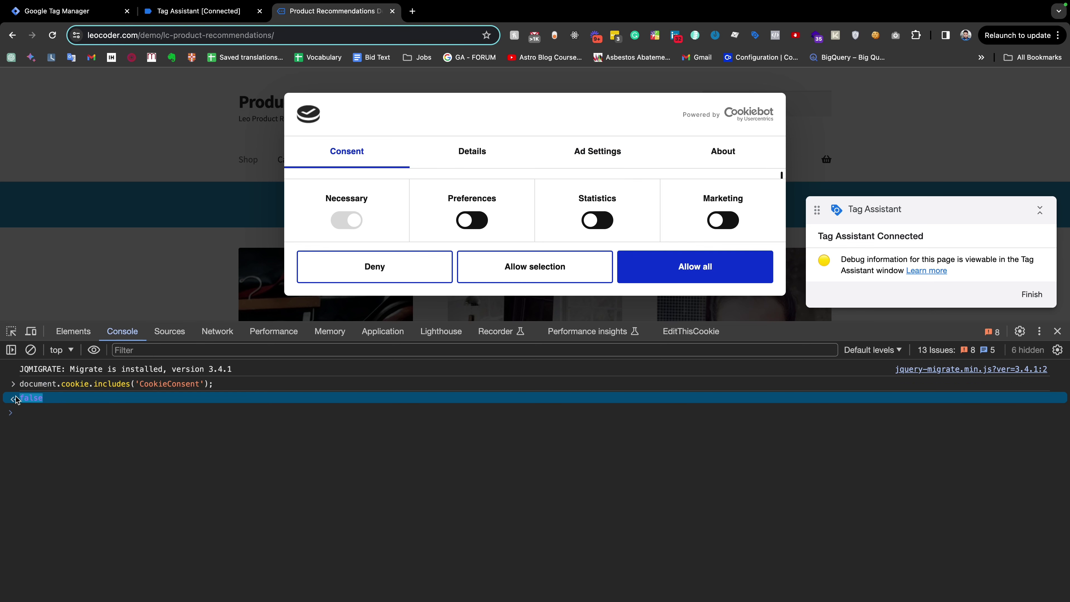
# - Allow all cookies in the Cookiebot banner and run the CookieConsent check again in the console
pyautogui.click(704, 269)
pyautogui.click(212, 466)
pyautogui.press('Up')
pyautogui.press('Return')
pyautogui.moveTo(88, 426); pyautogui.dragTo(18, 399)
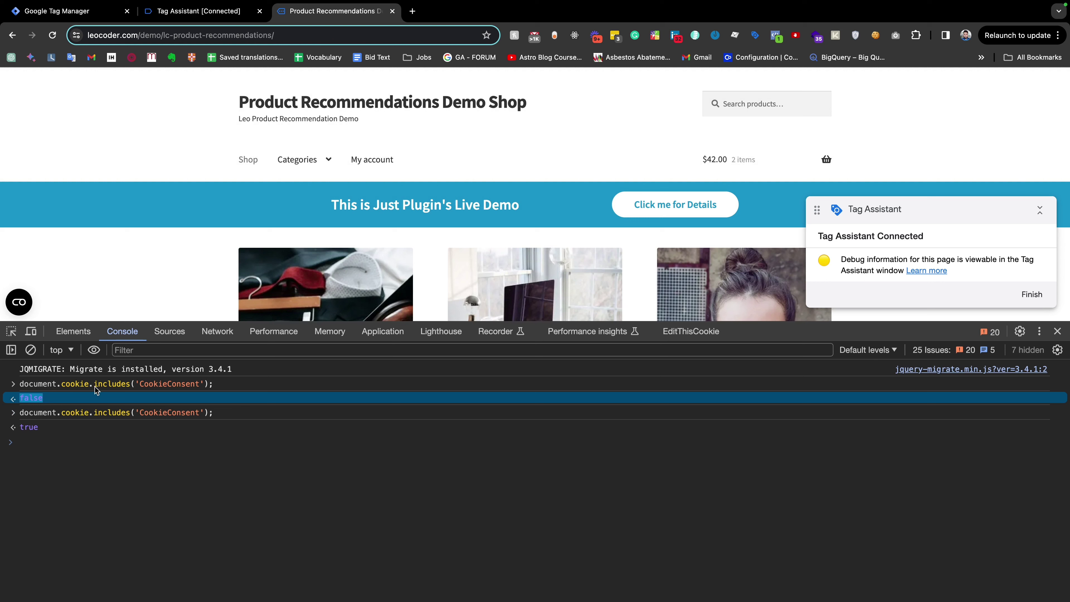
# - Compare the two CookieConsent check results, then copy document.cookie.includes('CookieConsent'); into a new console line
pyautogui.moveTo(235, 390); pyautogui.dragTo(24, 386)
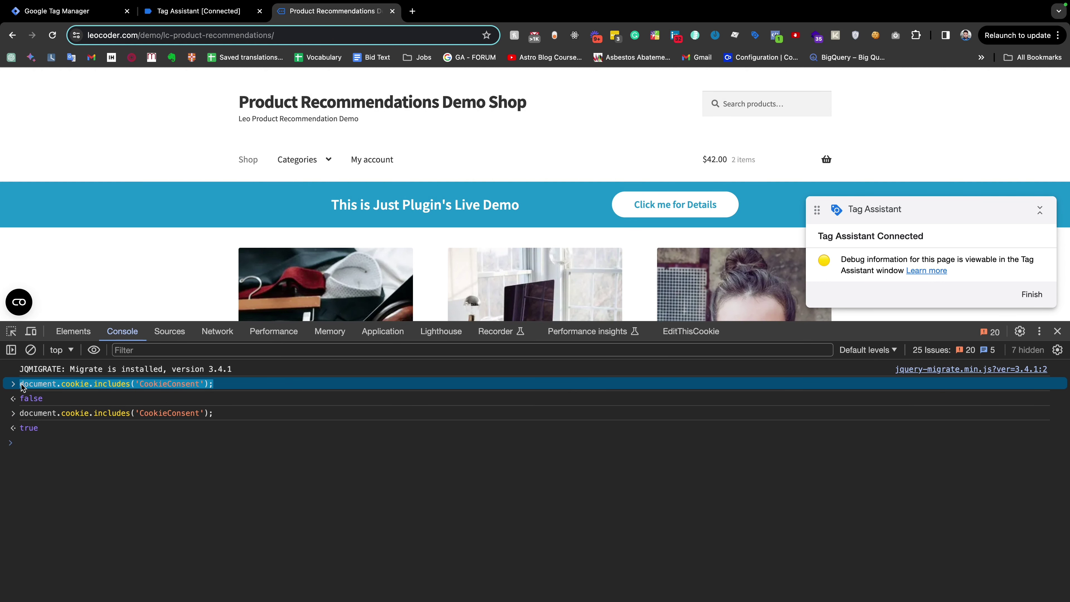
pyautogui.moveTo(23, 386); pyautogui.dragTo(18, 415)
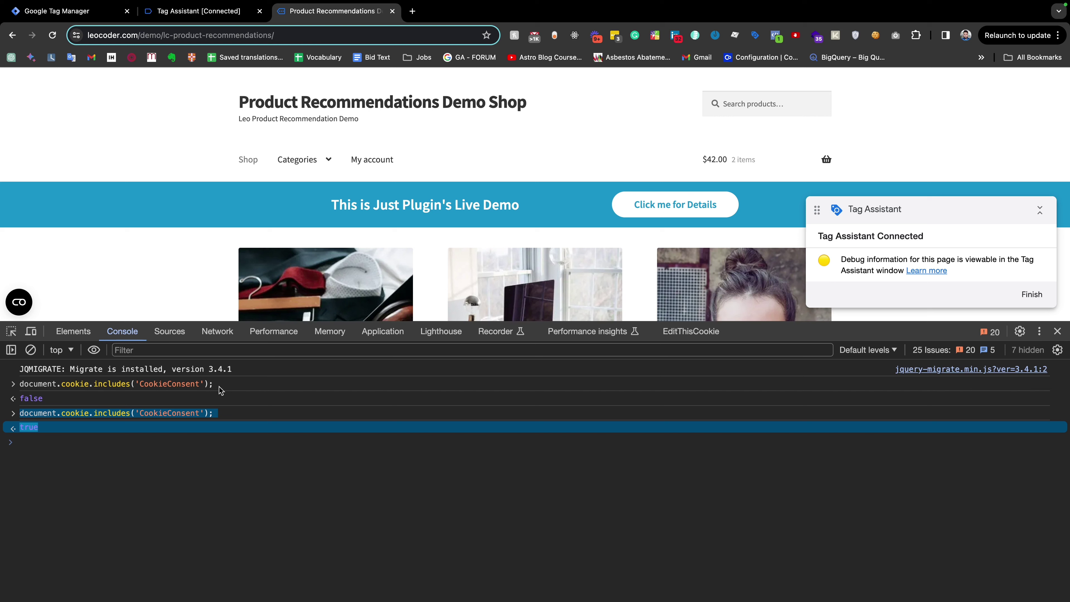
pyautogui.moveTo(228, 389); pyautogui.dragTo(22, 390)
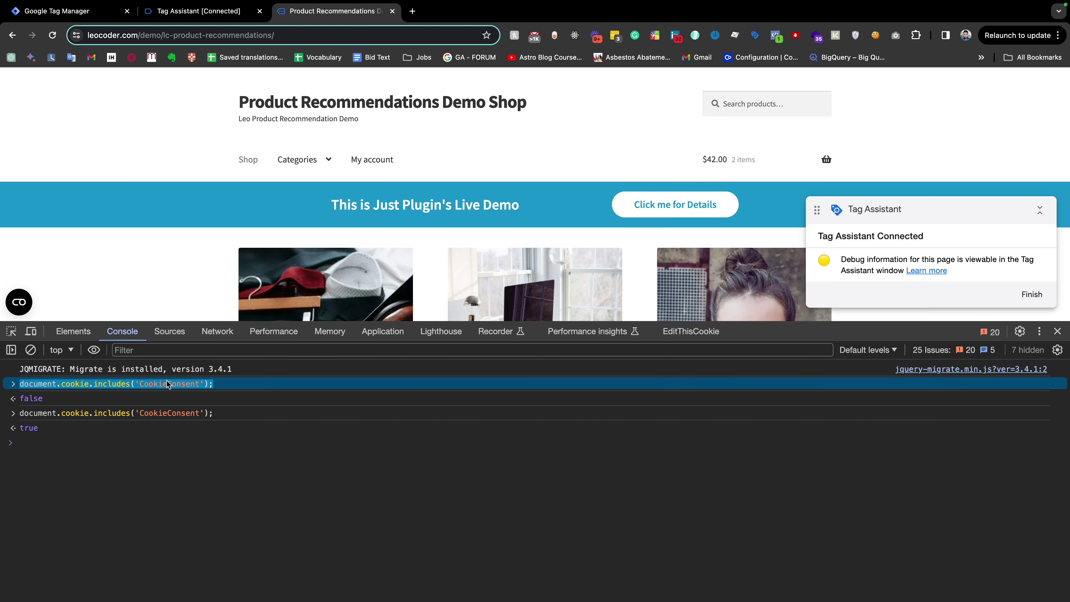
pyautogui.click(138, 442)
pyautogui.moveTo(219, 384); pyautogui.dragTo(19, 388)
pyautogui.press('super+c')
pyautogui.click(60, 443)
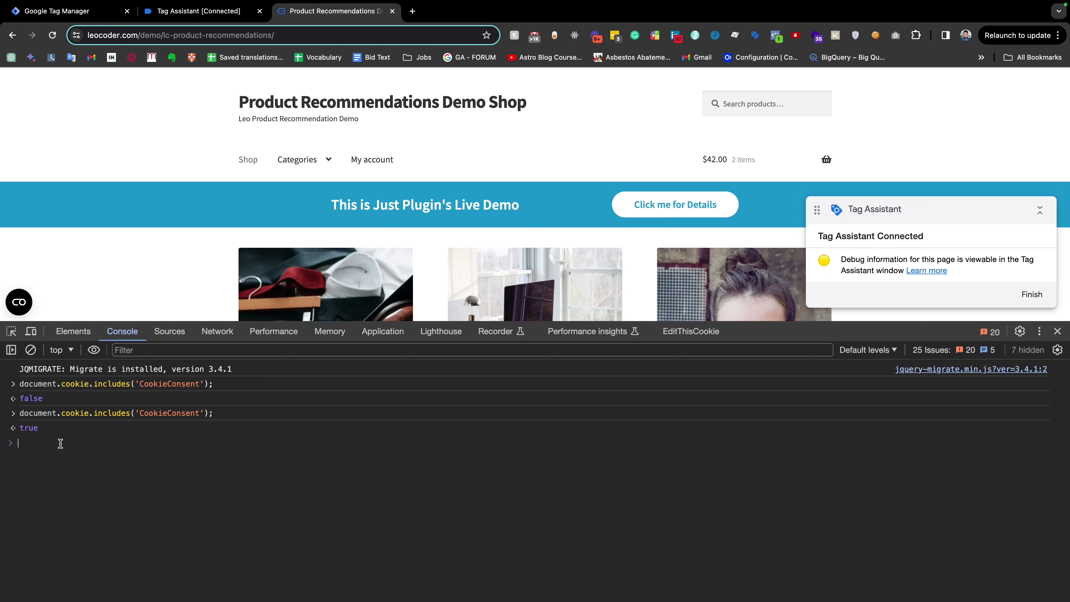
pyautogui.press('super+v')
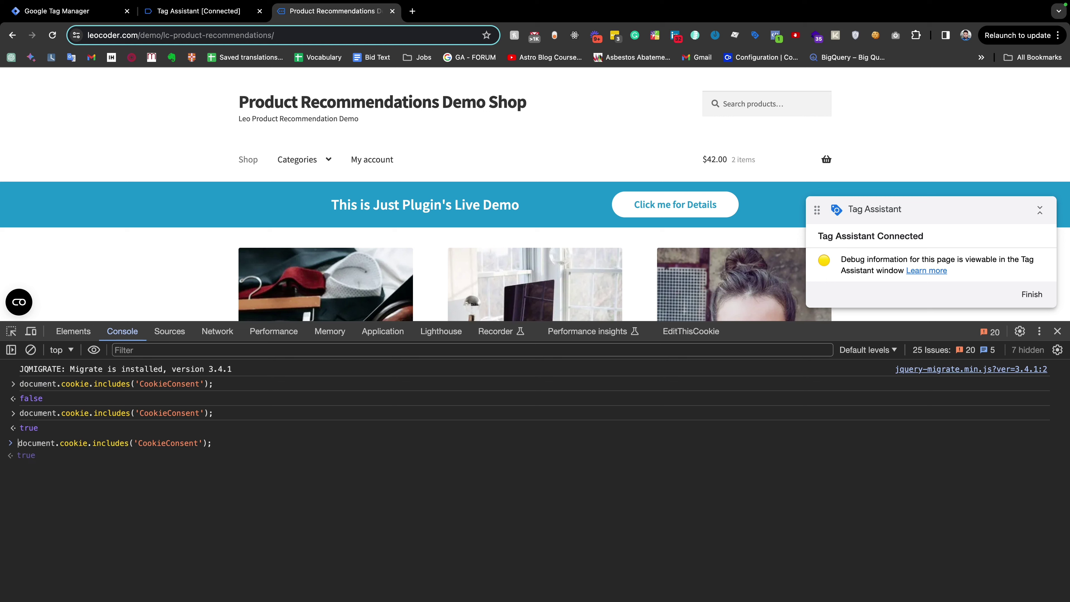
# - Assign the check to window.hasConsentCookie, run the line in the console and copy the full statement
pyautogui.write('wind')
pyautogui.press('Tab')
pyautogui.write('.')
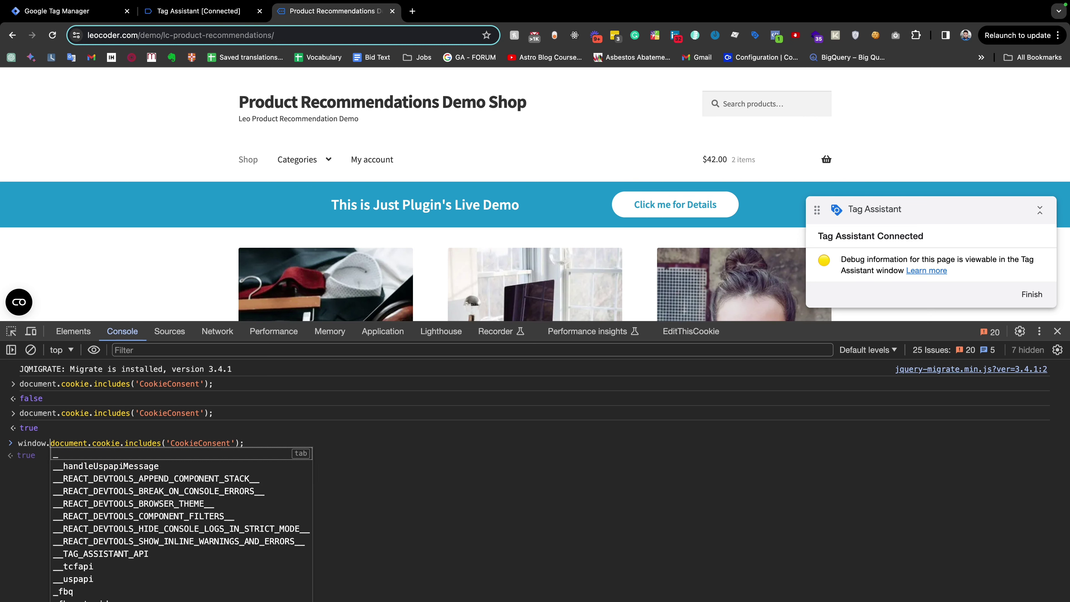
pyautogui.write('hasConsent')
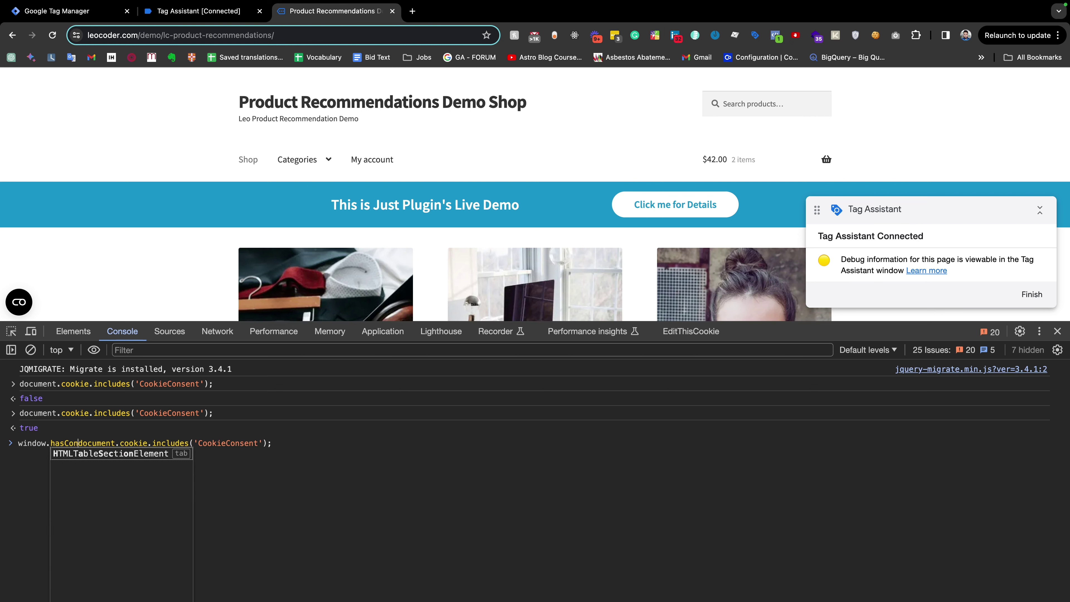
pyautogui.write('Cooki')
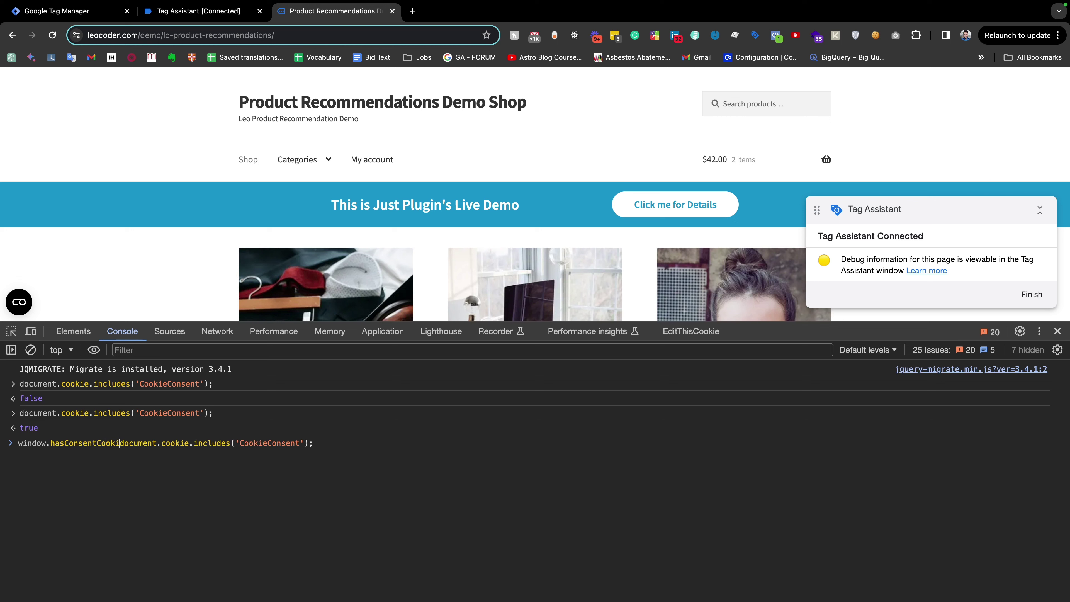
pyautogui.write('e =')
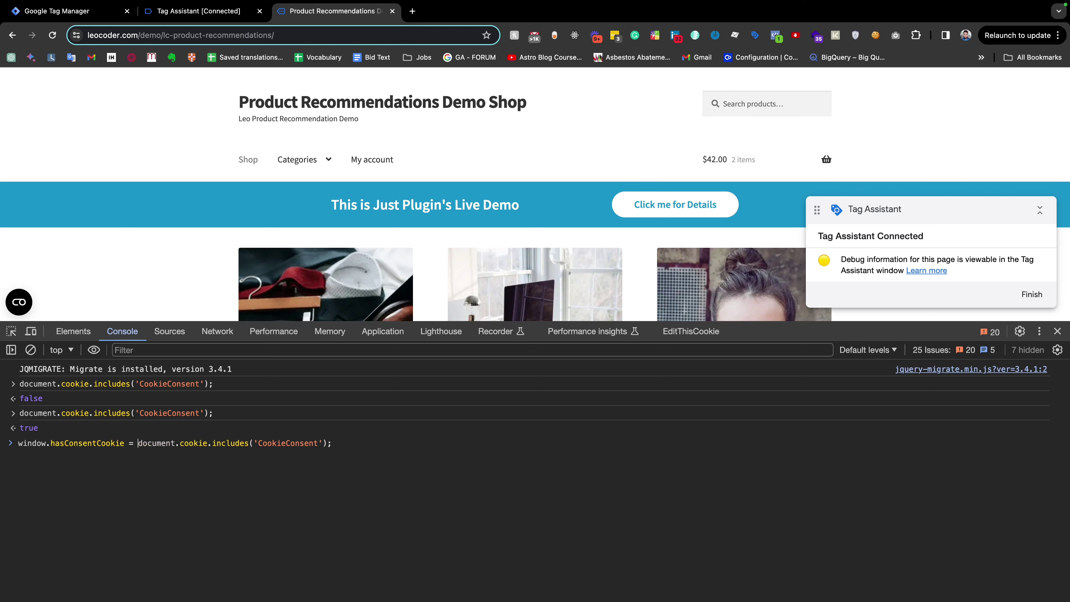
pyautogui.press('Return')
pyautogui.moveTo(334, 442); pyautogui.dragTo(17, 444)
pyautogui.press('super+c')
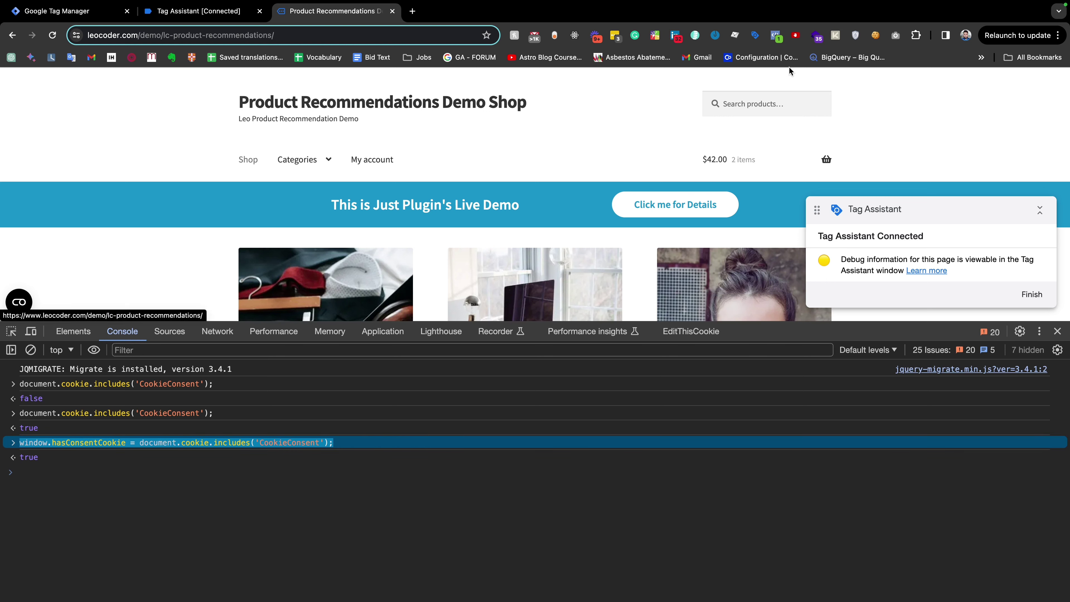
# - Delete the CookieConsent cookie in the cookie editor, clear the console and reload the shop page
pyautogui.click(876, 37)
pyautogui.click(690, 171)
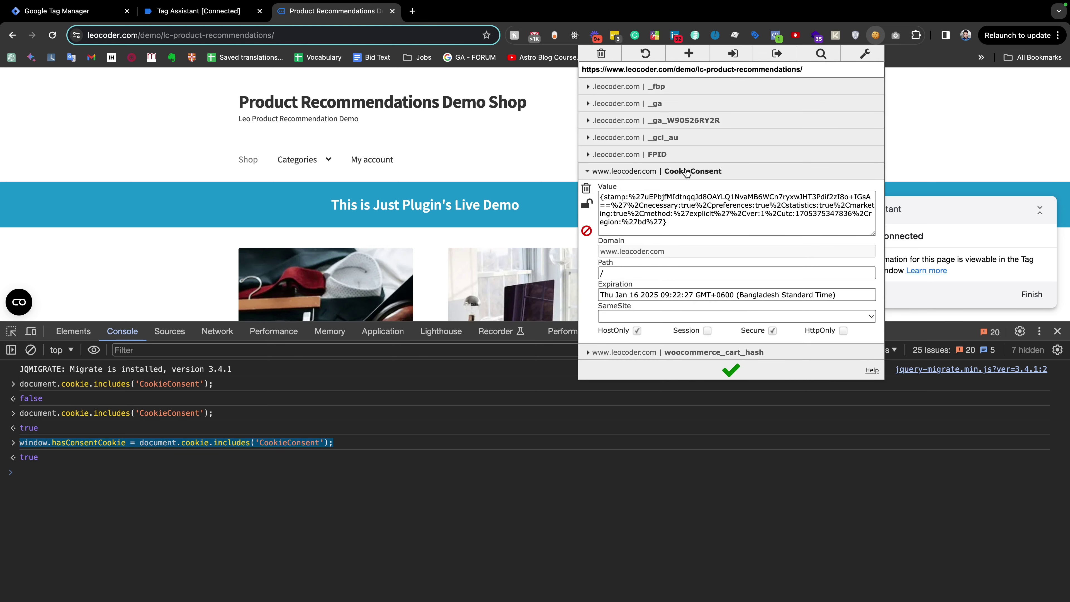
pyautogui.click(585, 189)
pyautogui.click(19, 358)
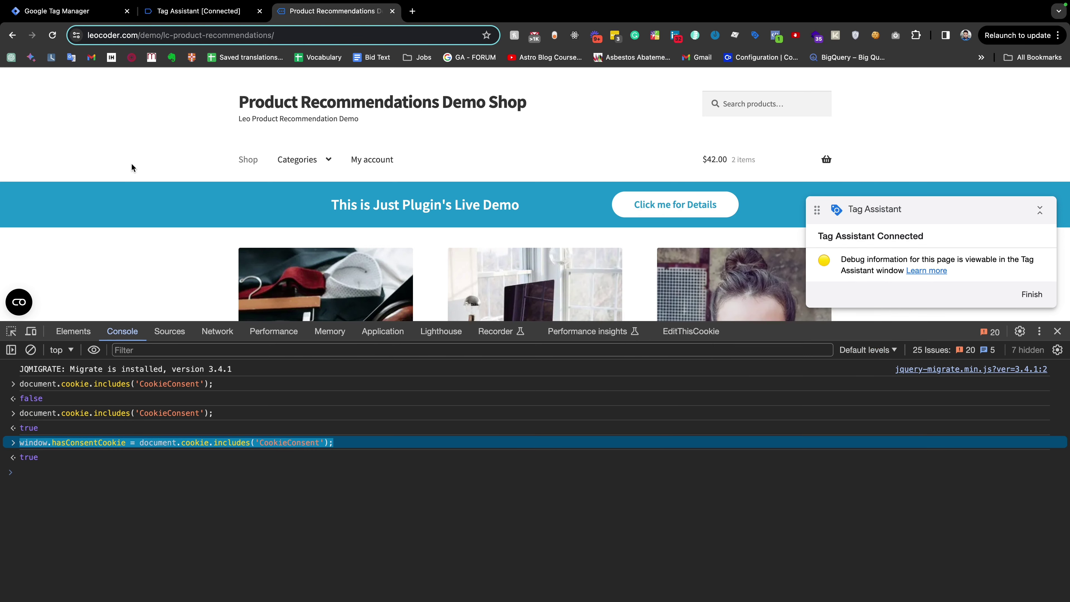
pyautogui.click(30, 349)
pyautogui.press('super+r')
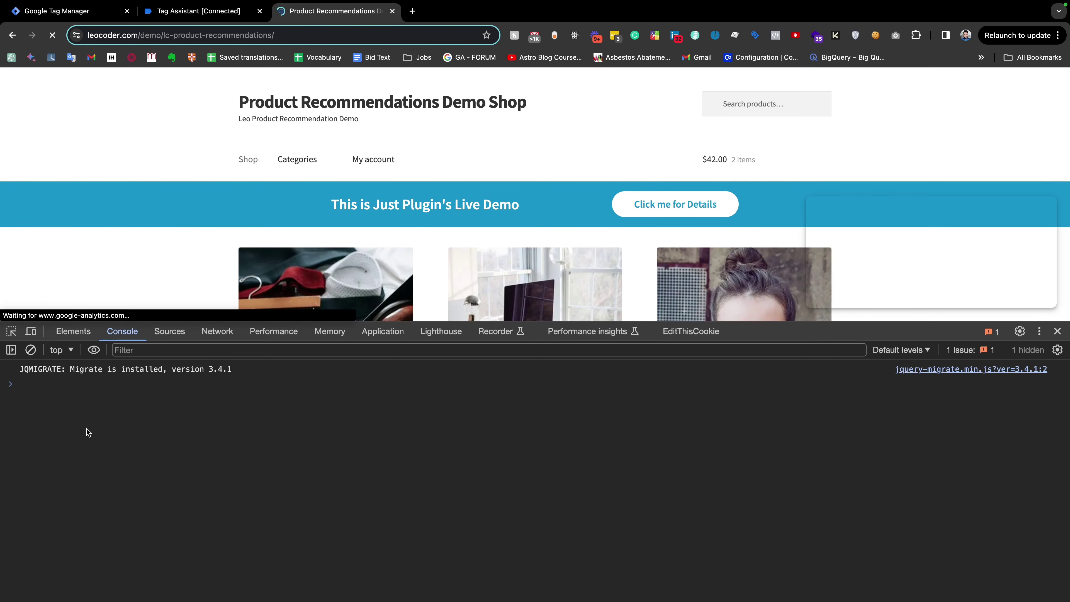
# - Run the copied window.hasConsentCookie assignment on the reloaded page, then query window.hasConsentCookie separately
pyautogui.press('super+v')
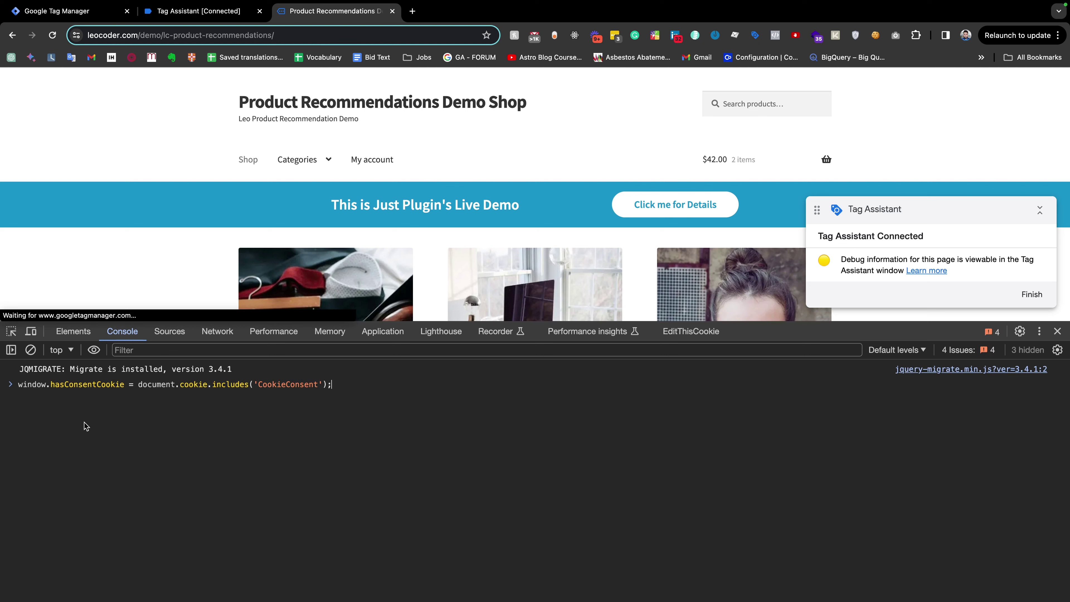
pyautogui.press('Return')
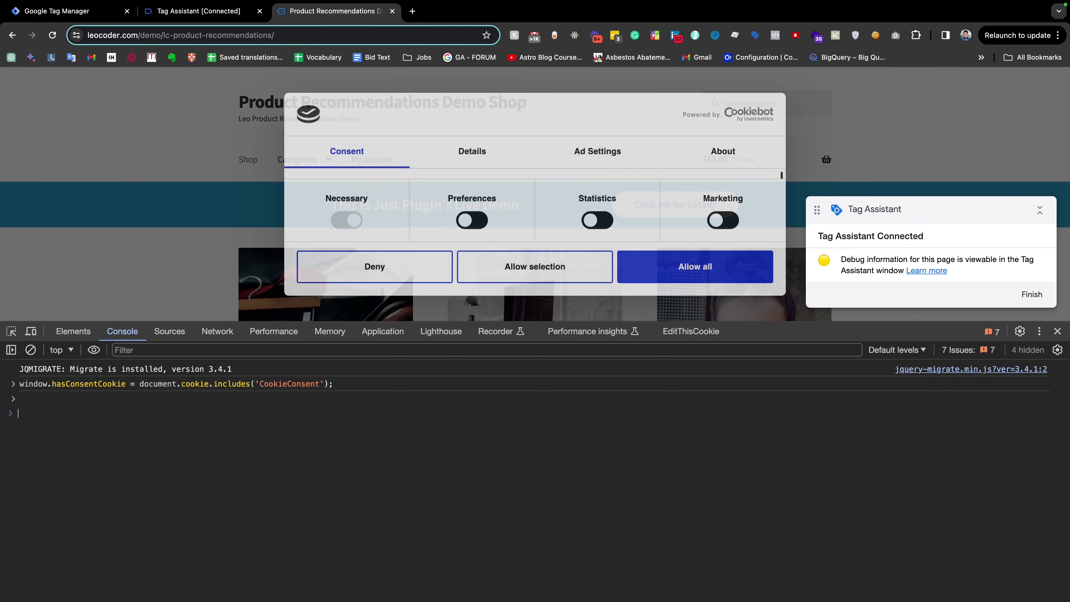
pyautogui.moveTo(126, 387); pyautogui.dragTo(20, 389)
pyautogui.hotkey('ctrl', 'c')
pyautogui.click(55, 469)
pyautogui.hotkey('ctrl', 'v')
pyautogui.press('Return')
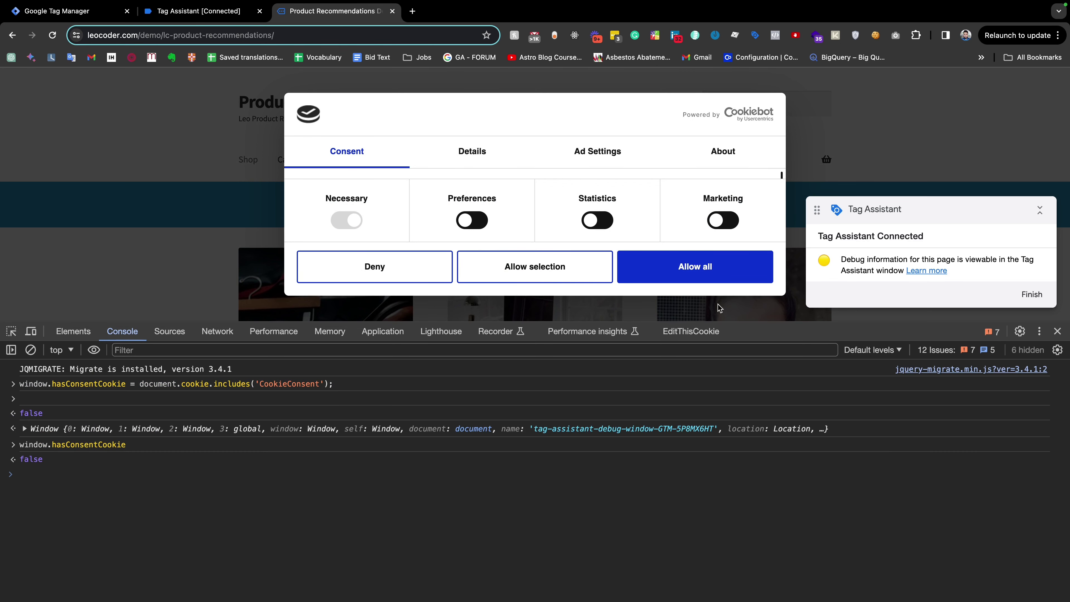
# - Allow all cookies in the Cookiebot banner and query window.hasConsentCookie again in the console
pyautogui.click(667, 266)
pyautogui.click(282, 502)
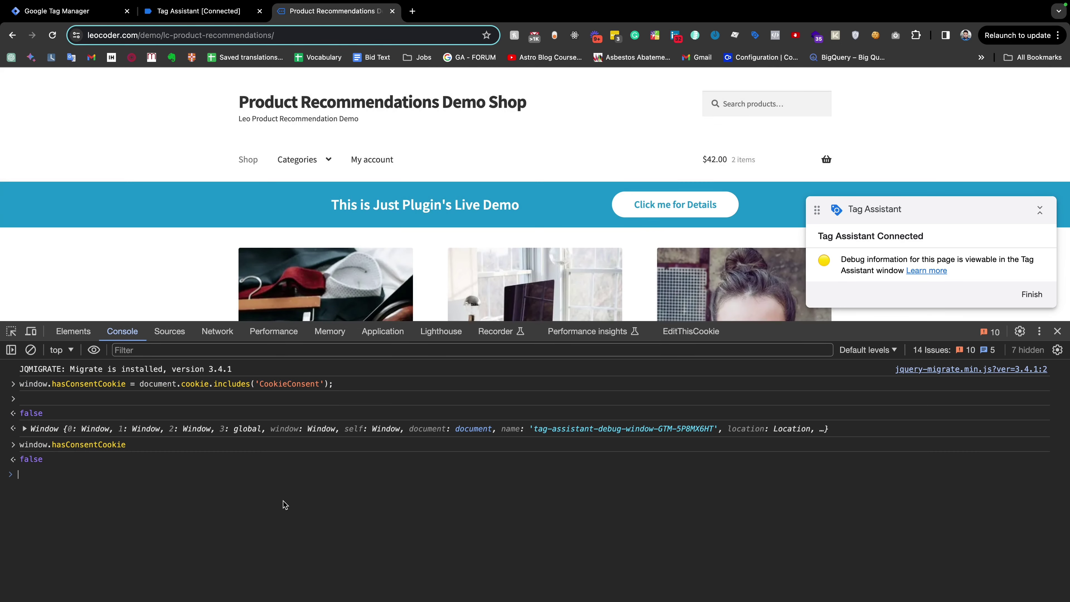
pyautogui.hotkey('ctrl', 'v')
pyautogui.press('Return')
pyautogui.moveTo(75, 495); pyautogui.dragTo(17, 489)
# - Run only the document.cookie.includes('CookieConsent'); part of the assignment to compare it with the stored variable
pyautogui.moveTo(140, 384); pyautogui.dragTo(340, 392)
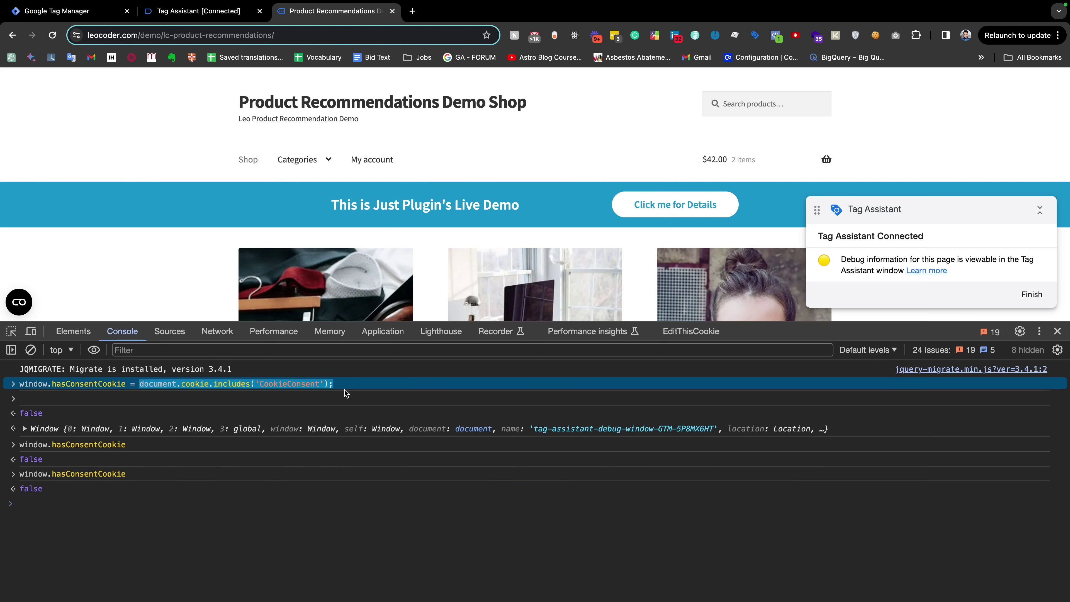
pyautogui.click(104, 504)
pyautogui.hotkey('ctrl', 'v')
pyautogui.press('Return')
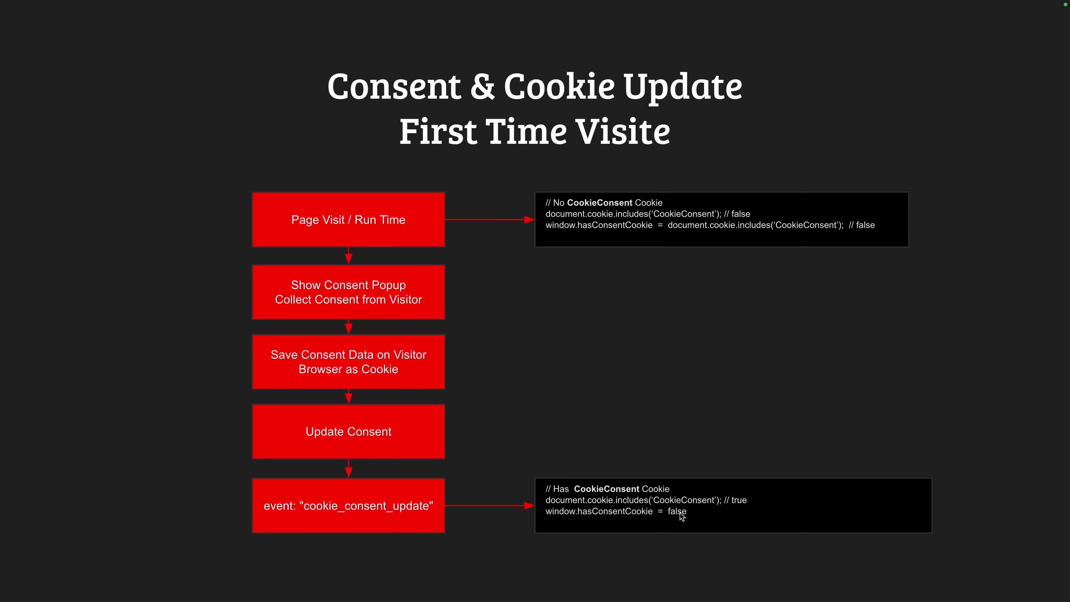
# - Return to the browser, copy the window.hasConsentCookie assignment and run it in the console on the Clothing category page
pyautogui.hotkey('ctrl', 'Right')
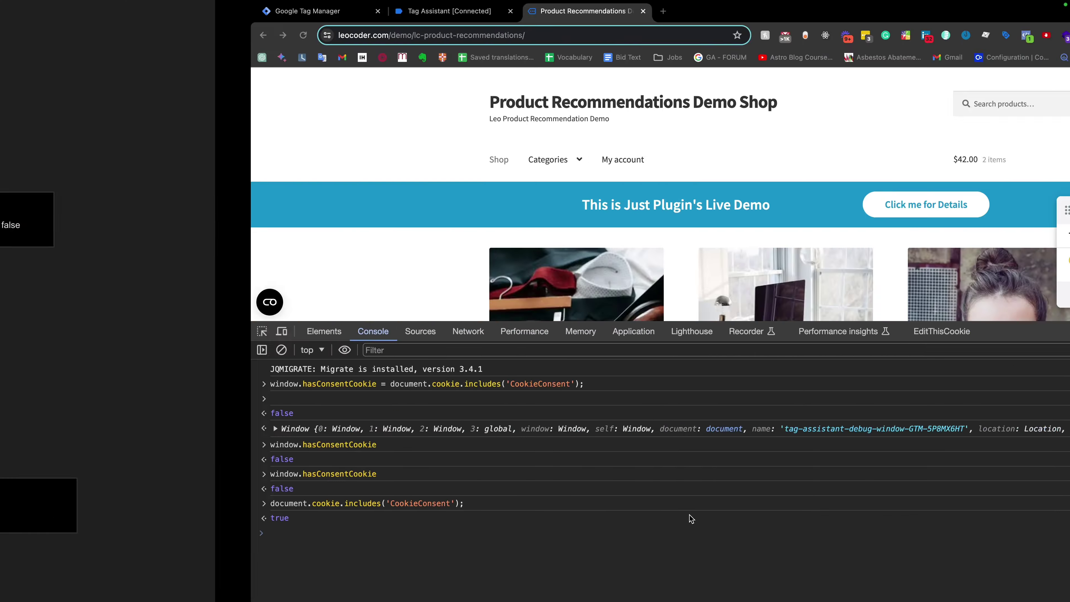
pyautogui.moveTo(342, 387); pyautogui.dragTo(17, 387)
pyautogui.scroll(-2, 328, 253)
pyautogui.click(341, 229)
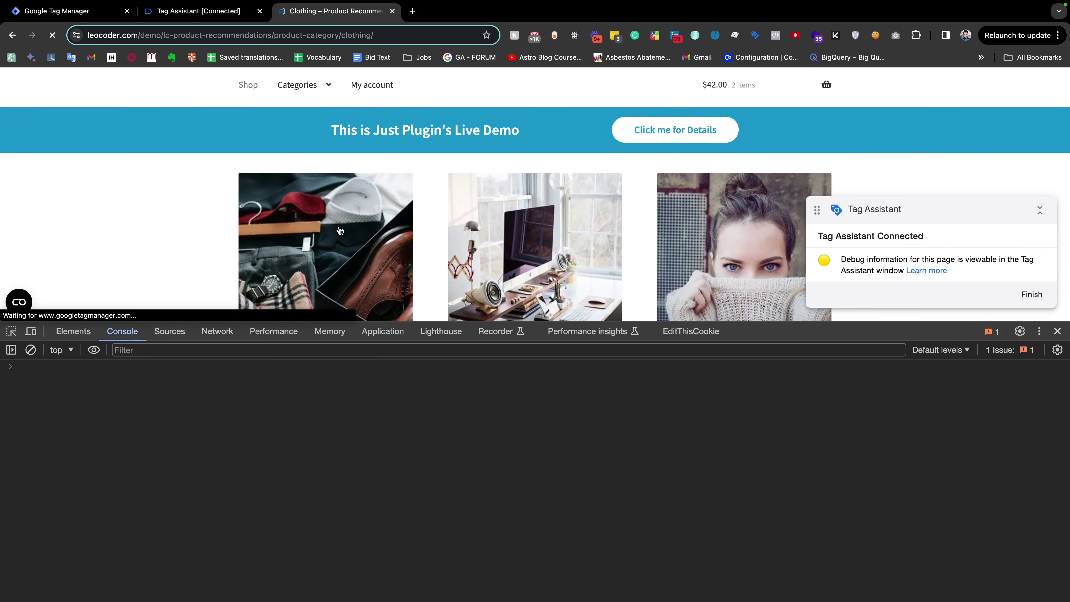
pyautogui.click(31, 350)
pyautogui.click(53, 385)
pyautogui.press('super+v')
pyautogui.press('Return')
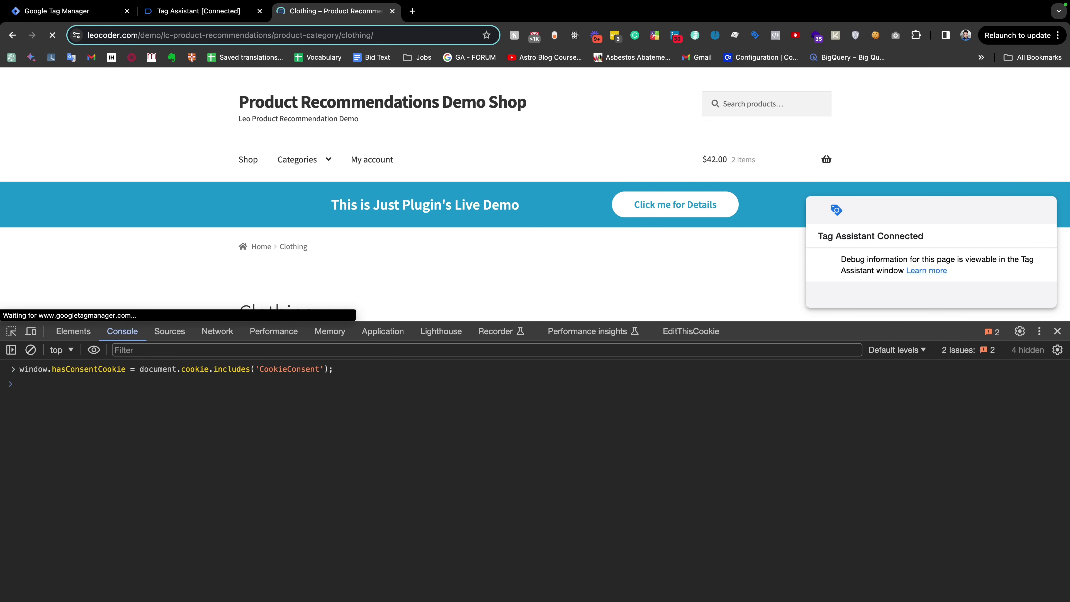
# - Return from the diagram slide to the browser and select the complete window.hasConsentCookie assignment in the Clothing page's console
pyautogui.moveTo(325, 378); pyautogui.dragTo(19, 384)
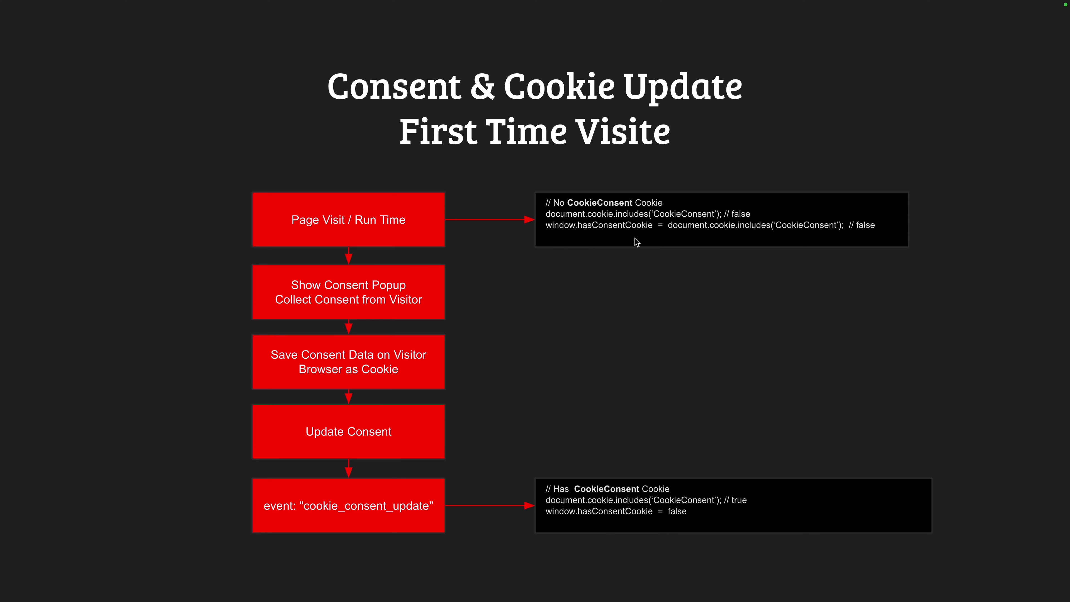
pyautogui.hotkey('ctrl', 'Right')
pyautogui.moveTo(335, 369); pyautogui.dragTo(17, 369)
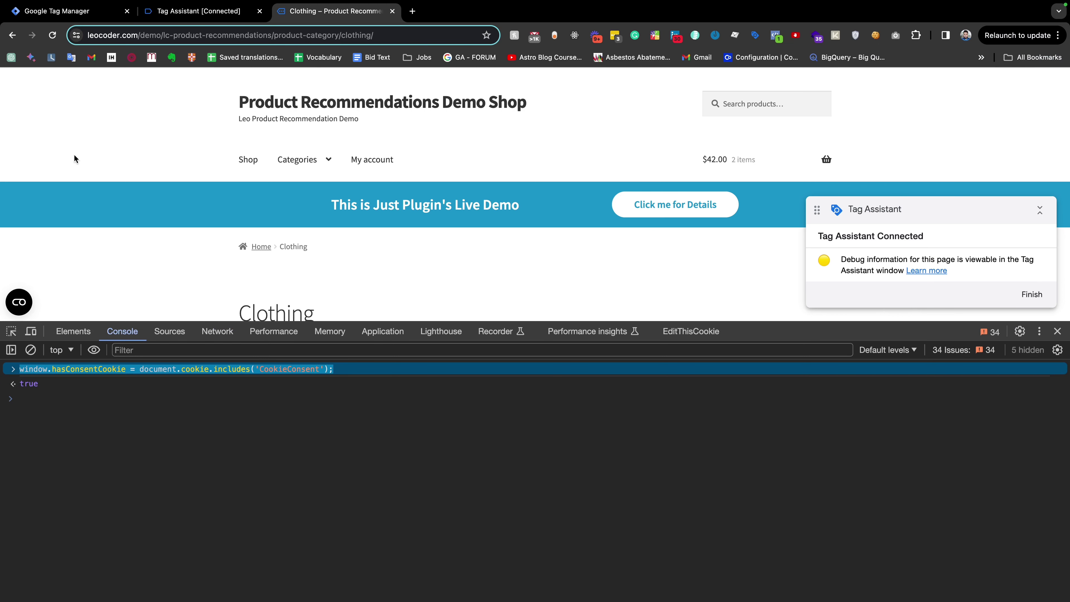
# - Switch to Google Tag Manager and create a Custom HTML tag named Check Consent Cookie
pyautogui.click(67, 11)
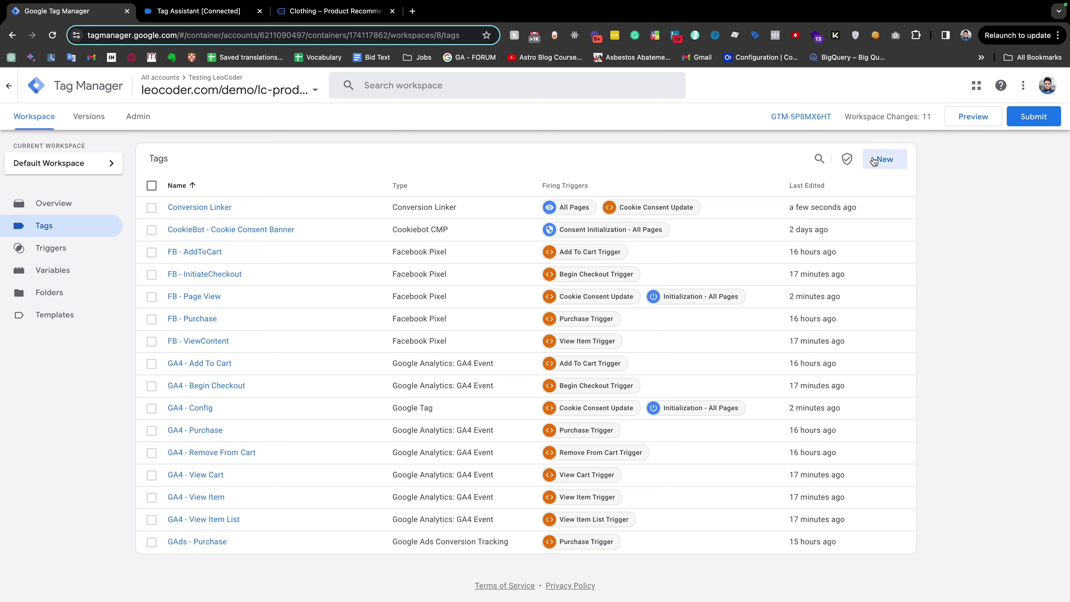
pyautogui.click(883, 159)
pyautogui.click(315, 86)
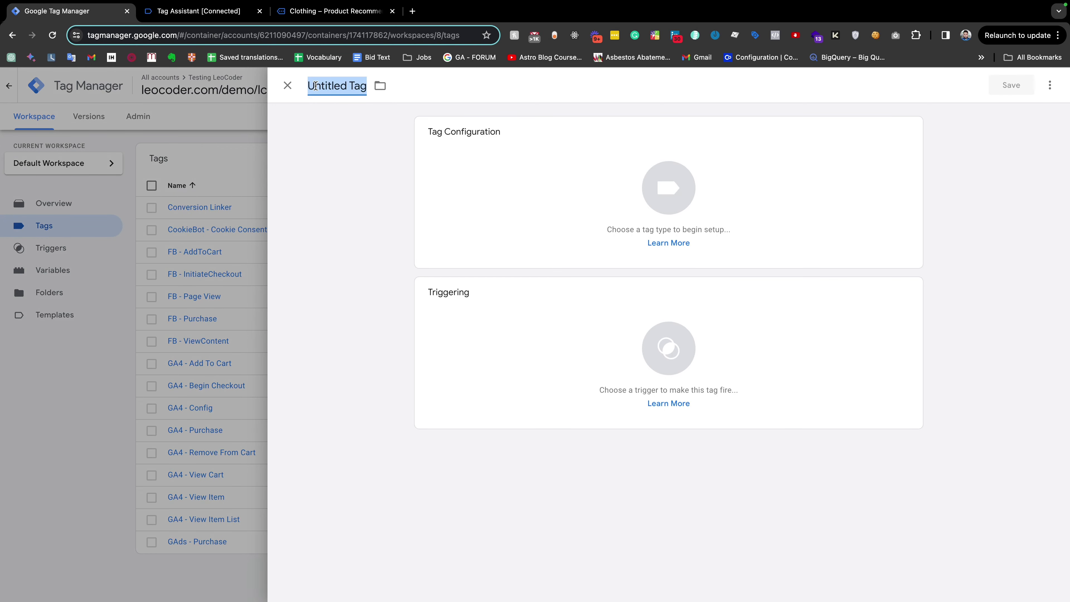
pyautogui.write('Check Consent Cookie')
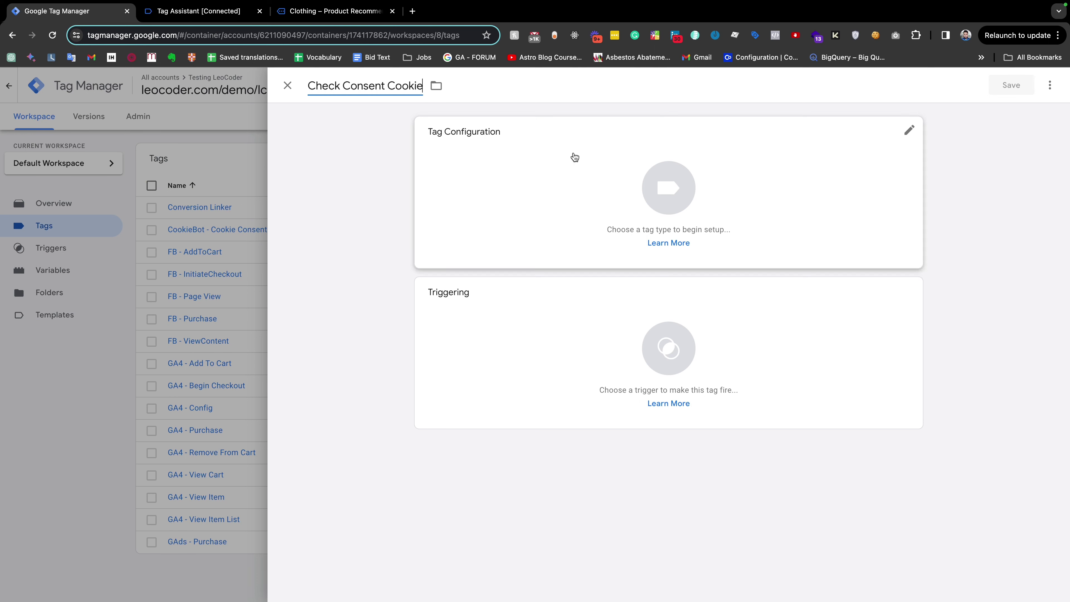
pyautogui.click(673, 195)
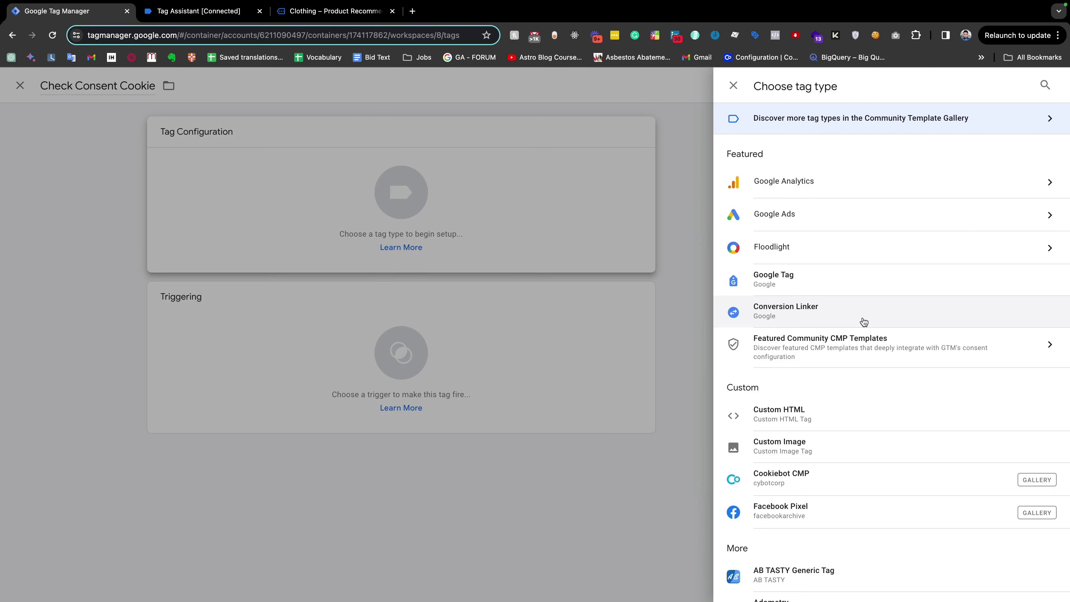
pyautogui.scroll(-2, 862, 320)
pyautogui.click(802, 354)
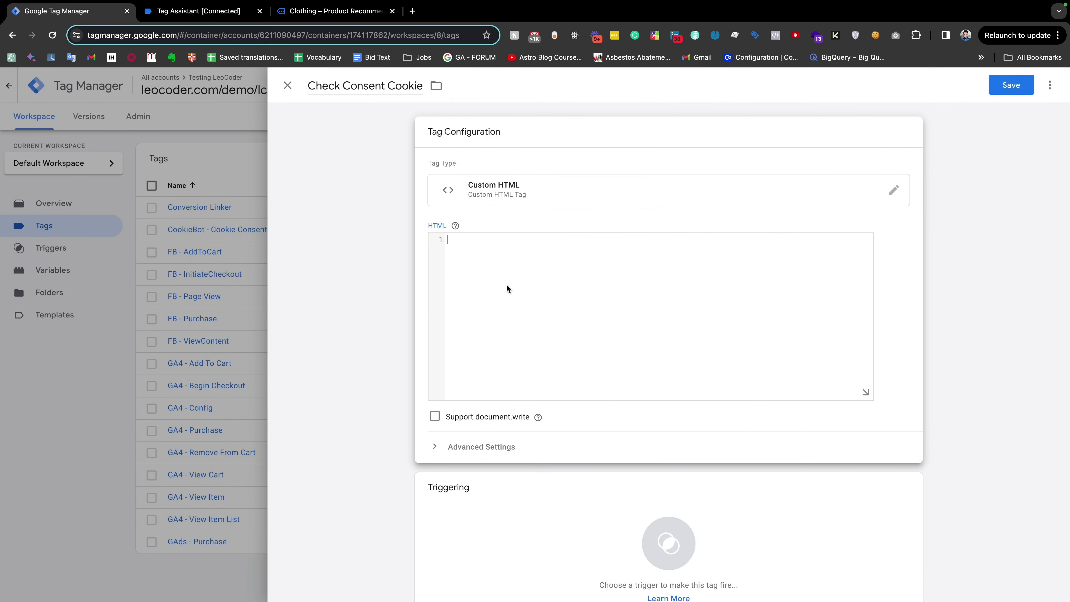
# - Enter a script block in the tag's HTML containing window.hasConsentCookie = document.cookie.includes('CookieConsent');
pyautogui.write('<script>')
pyautogui.press('Return')
pyautogui.press('super+v')
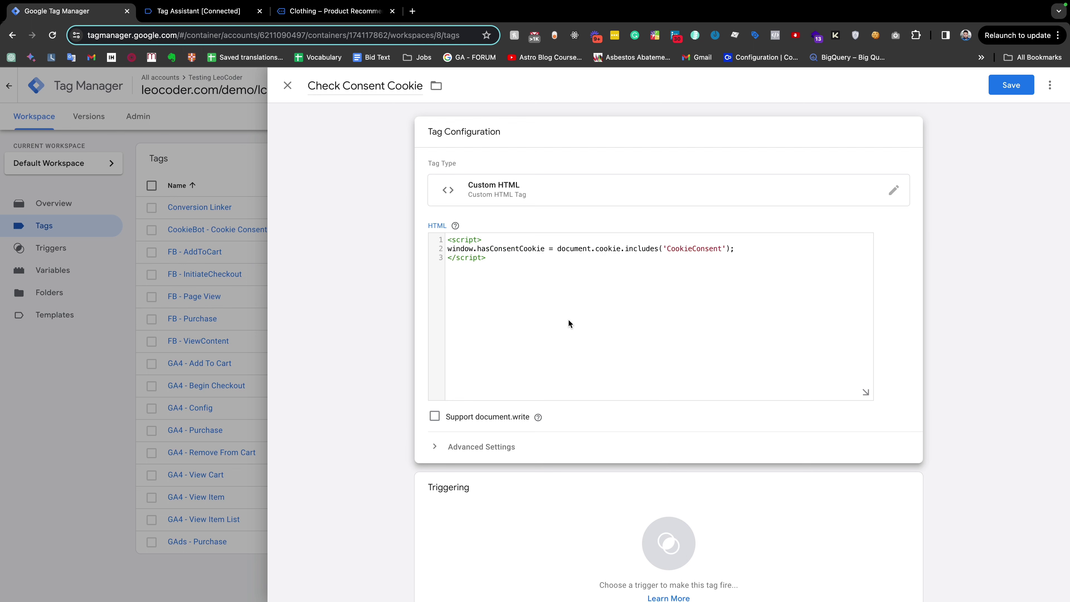
# - Set the tag to fire on Consent Initialization - All Pages, copy window.hasConsentCookie from its code and save the tag
pyautogui.click(632, 485)
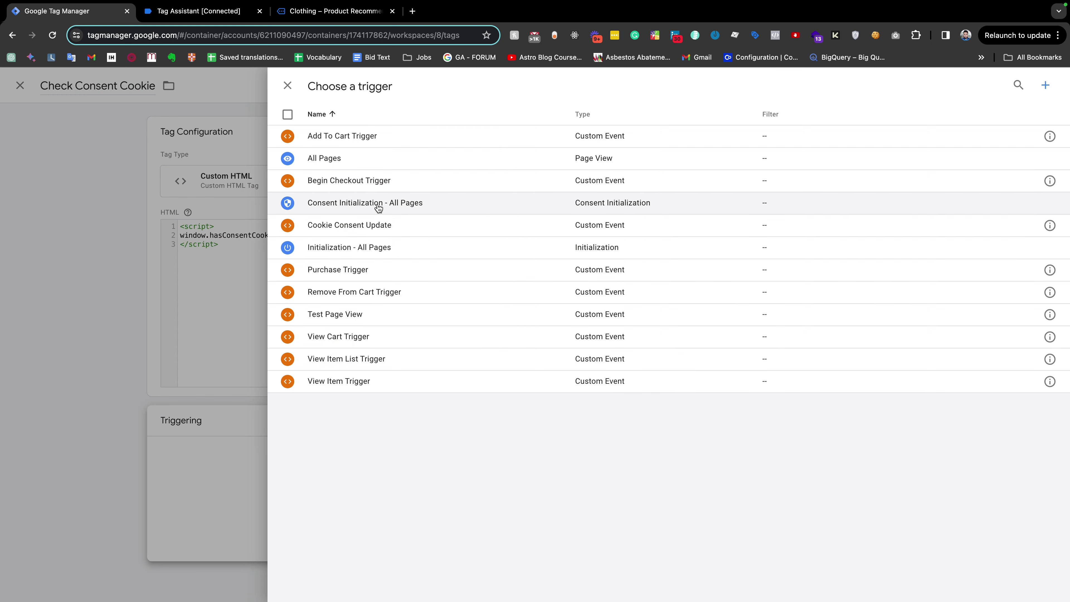
pyautogui.click(358, 206)
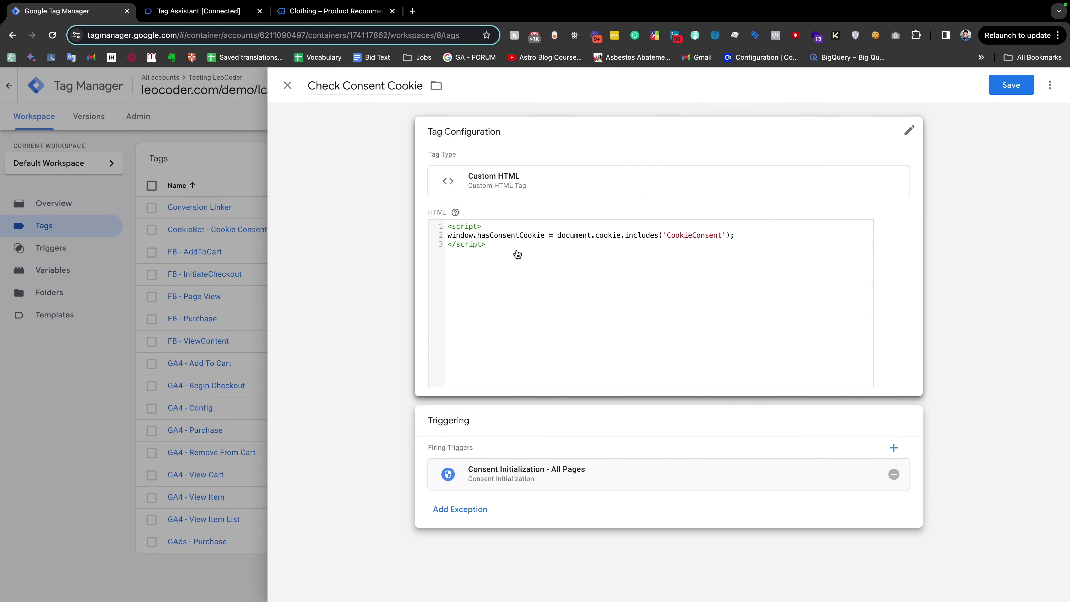
pyautogui.click(548, 237)
pyautogui.moveTo(545, 248); pyautogui.dragTo(448, 248)
pyautogui.press('super+c')
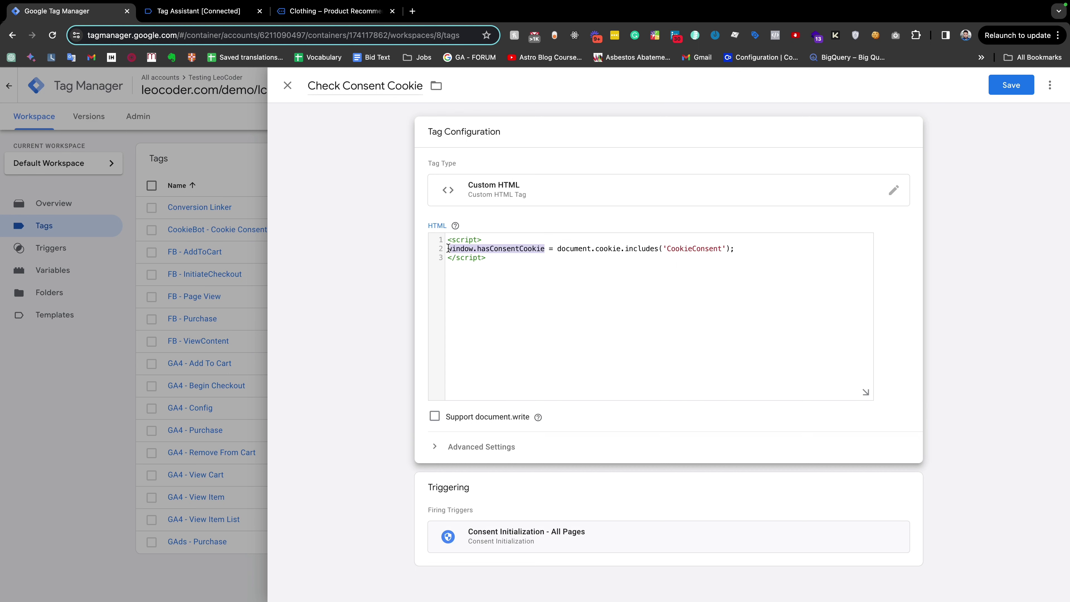
pyautogui.click(1020, 85)
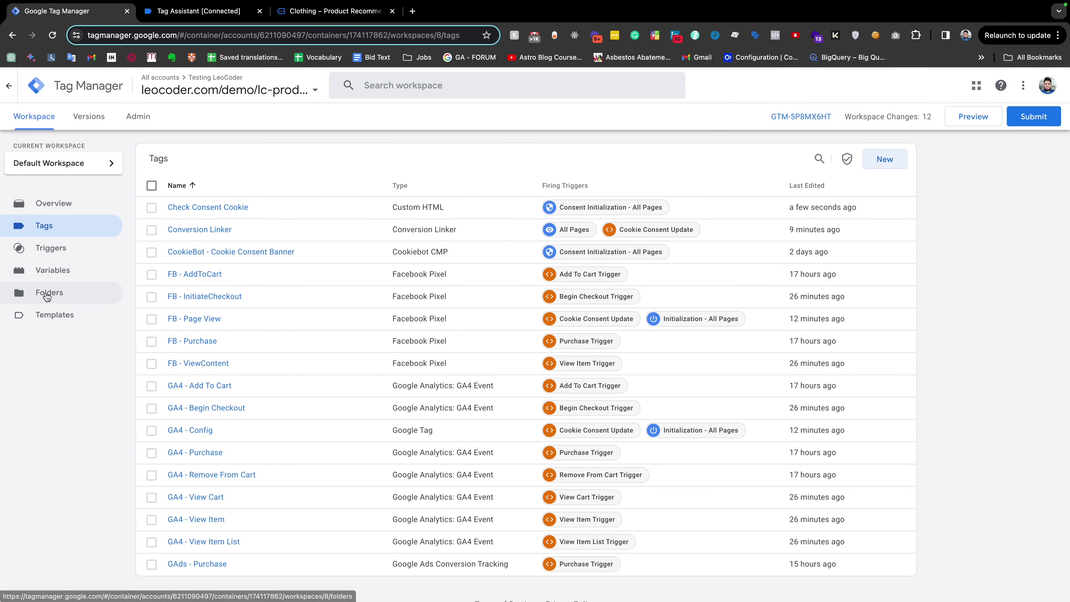
# - Create a new user-defined variable named hasConsentCookie in the workspace
pyautogui.click(69, 274)
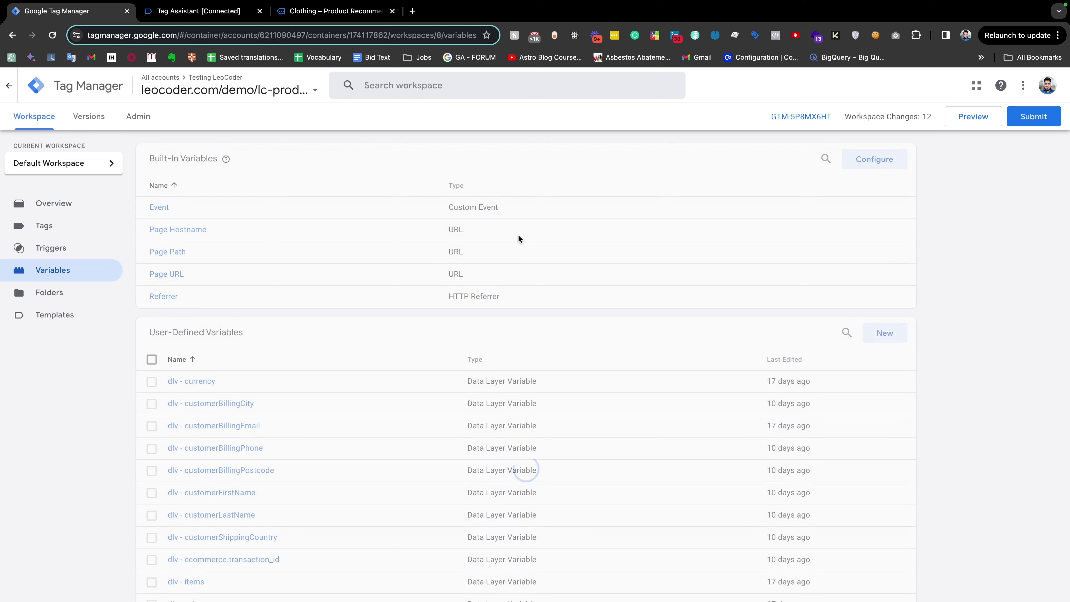
pyautogui.scroll(-2, 715, 333)
pyautogui.scroll(2, 715, 333)
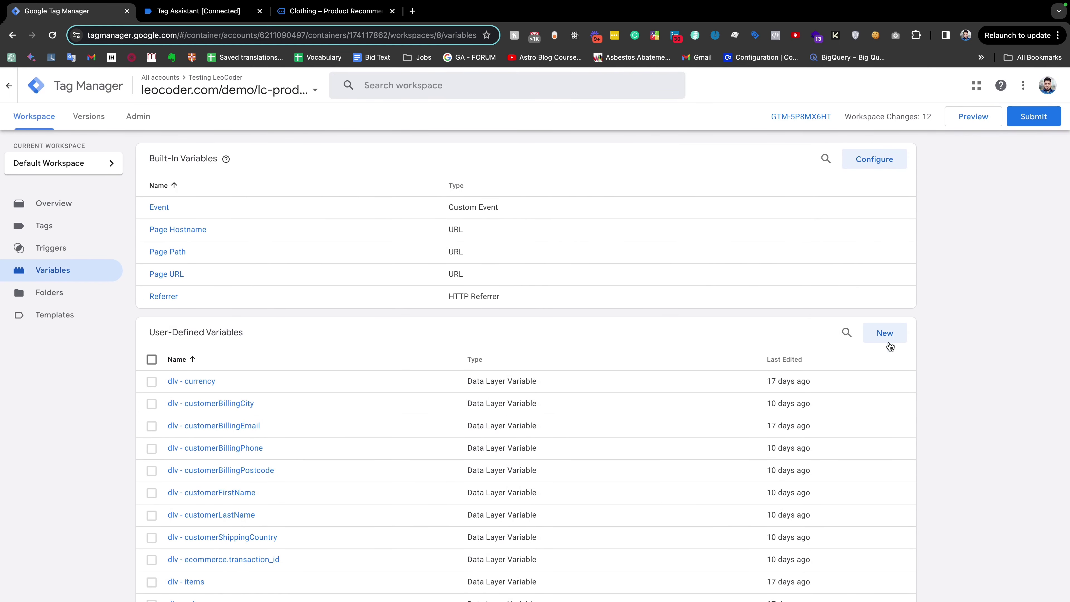
pyautogui.click(885, 333)
pyautogui.tripleClick(328, 89)
pyautogui.write('hasConsentCooke')
pyautogui.press('BackSpace')
pyautogui.press('BackSpace')
pyautogui.press('BackSpace')
pyautogui.press('BackSpace')
pyautogui.press('BackSpace')
pyautogui.write('Cookie')
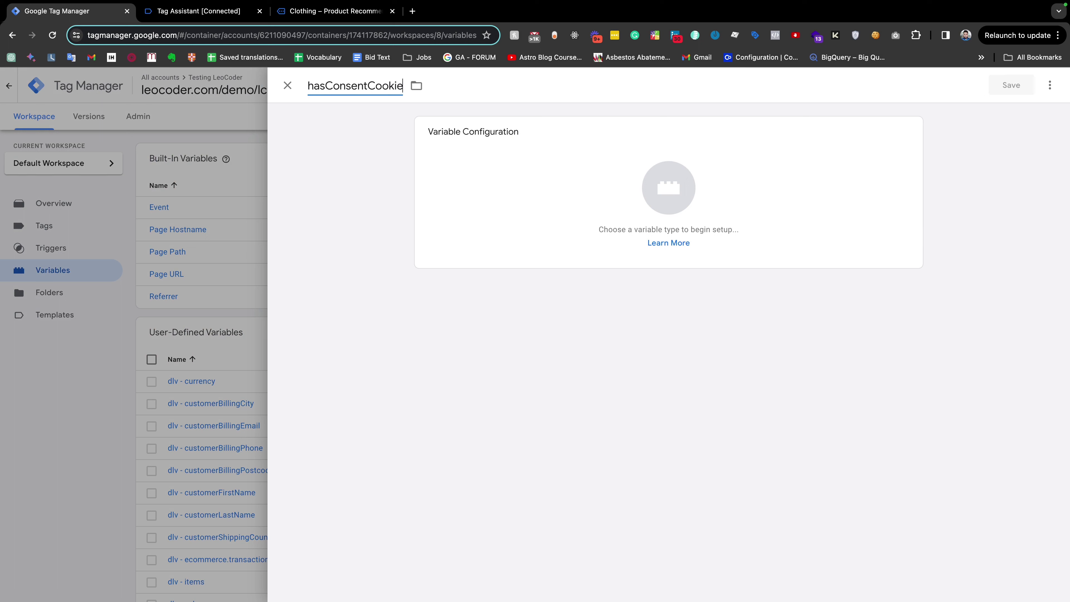
# - Configure hasConsentCookie as a JavaScript Variable with the global variable name window.hasConsentCookie and save it
pyautogui.click(669, 198)
pyautogui.scroll(-3, 827, 420)
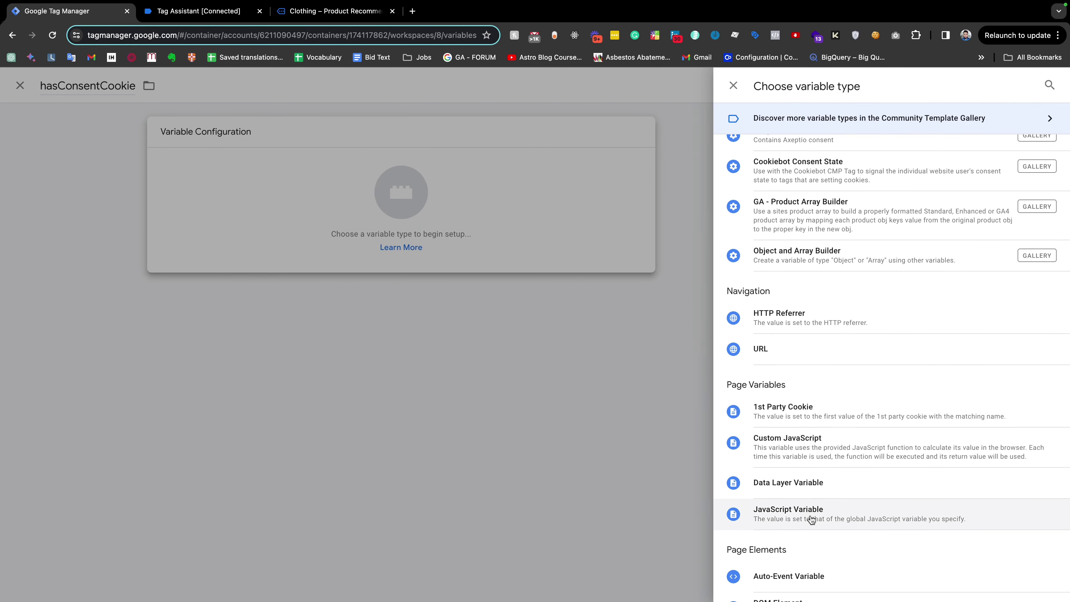
pyautogui.click(812, 519)
pyautogui.click(461, 248)
pyautogui.press('super+v')
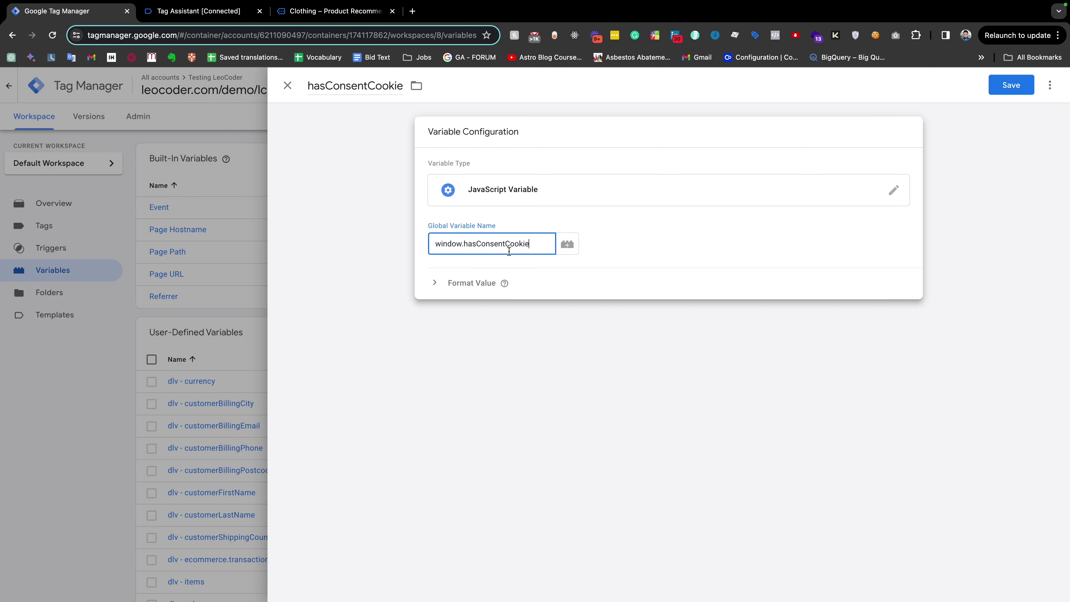
pyautogui.click(1011, 86)
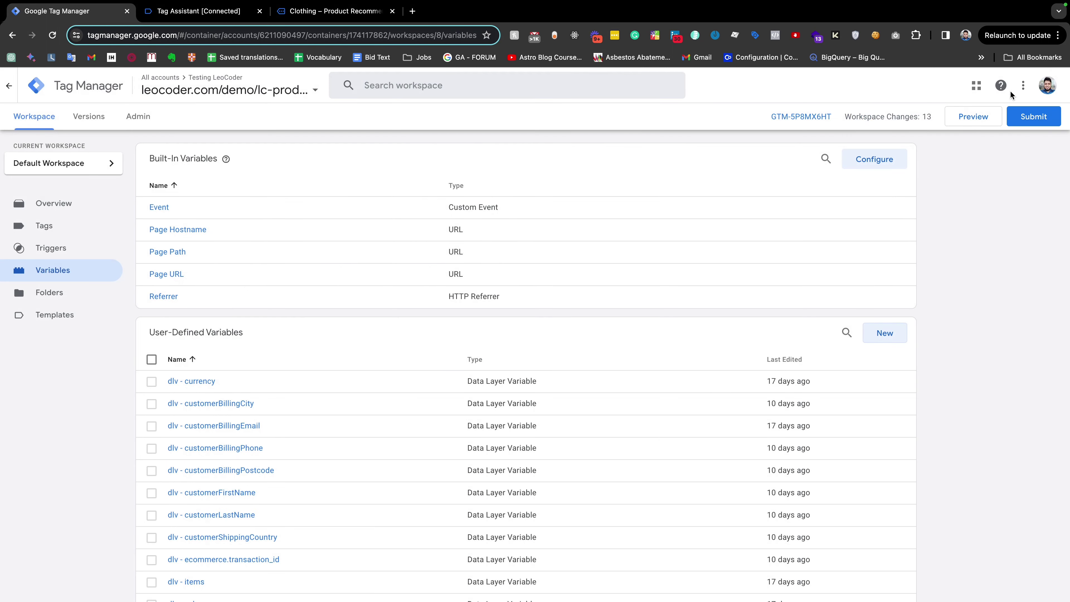
pyautogui.scroll(-5, 702, 296)
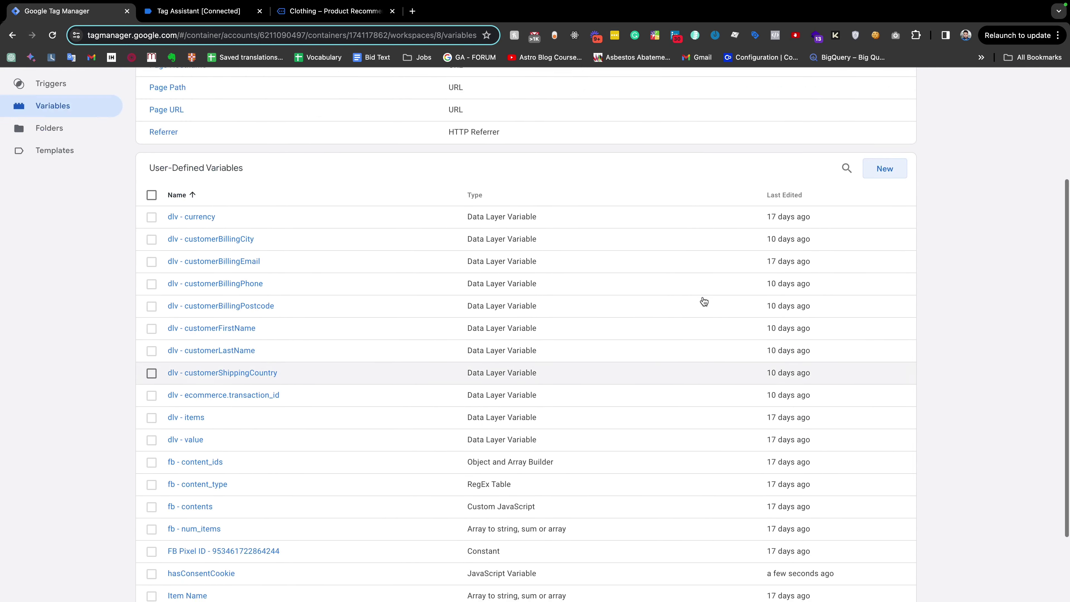
pyautogui.scroll(5, 704, 301)
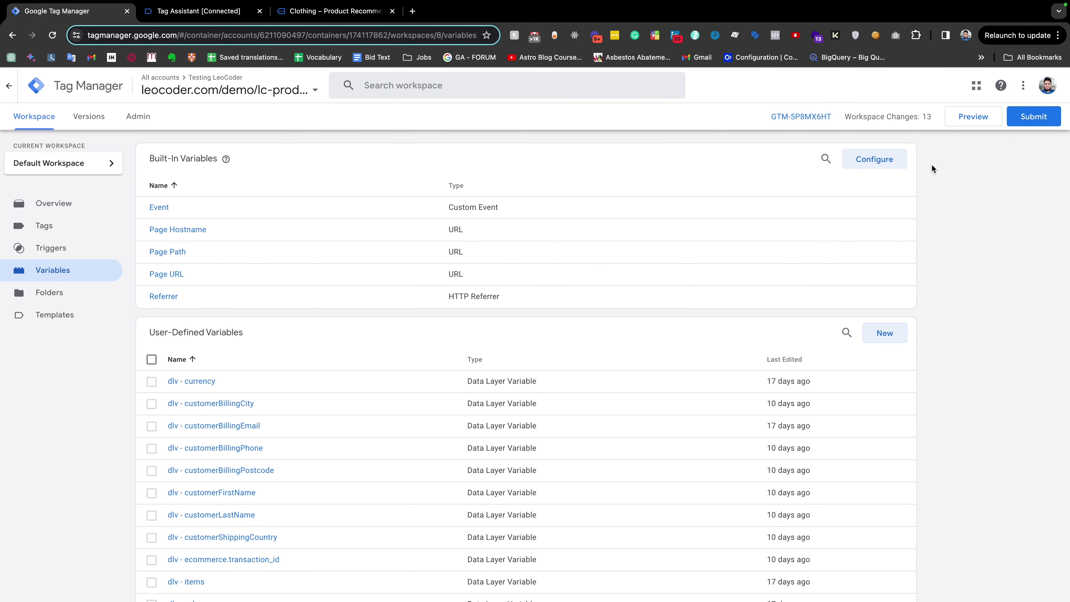
# - Start previewing the workspace in Tag Assistant and close the developer tools on the connected shop page
pyautogui.click(962, 124)
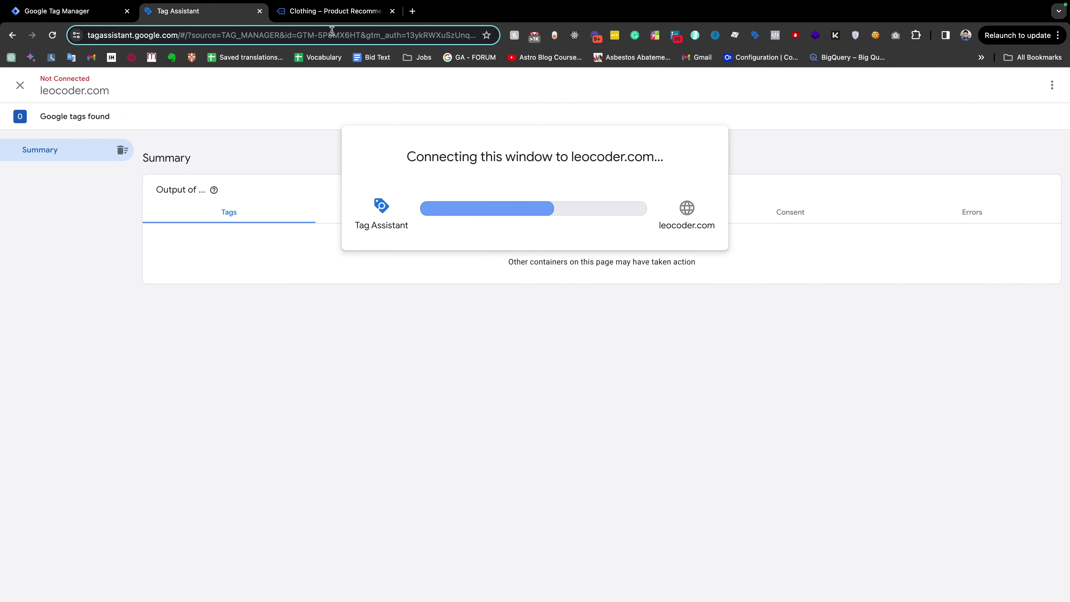
pyautogui.click(315, 12)
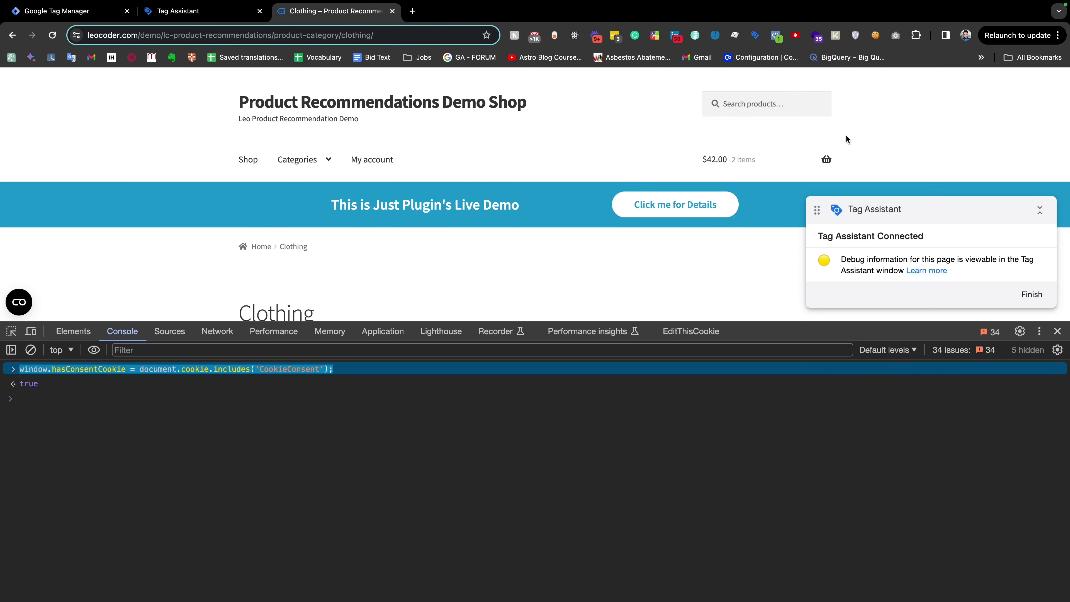
pyautogui.click(1057, 331)
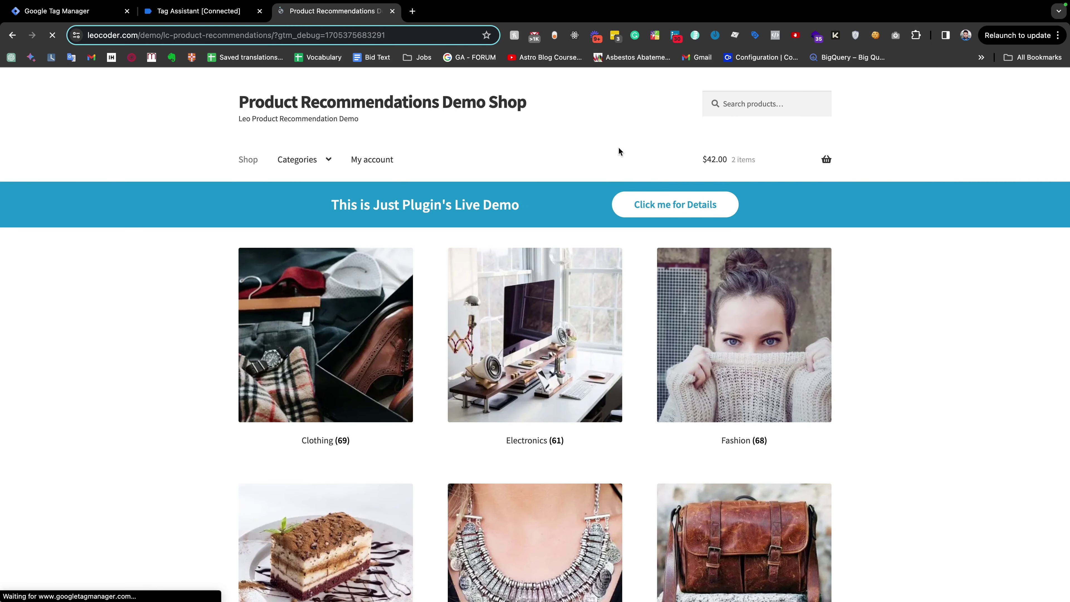
# - Delete the CookieConsent cookie from the shop site using the cookie editor extension
pyautogui.click(875, 35)
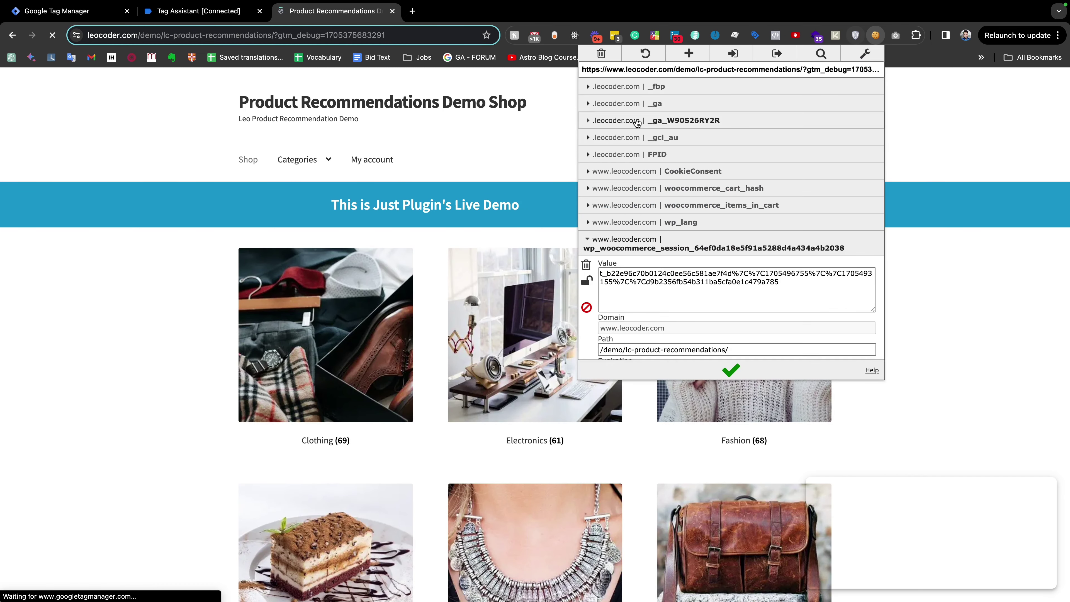
pyautogui.click(657, 171)
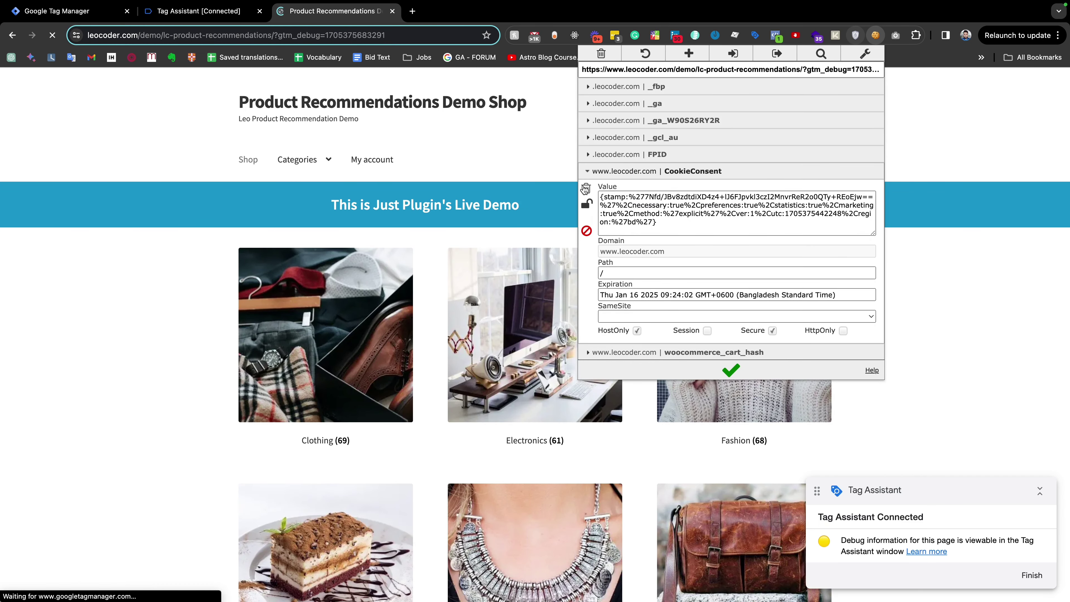
pyautogui.click(585, 189)
pyautogui.click(500, 158)
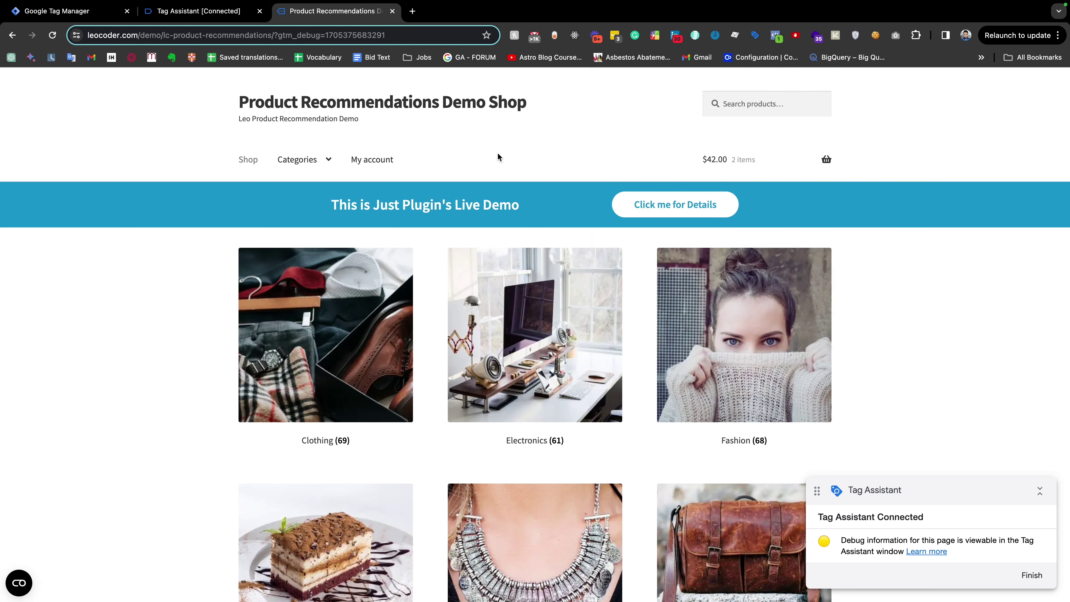
# - Clear the recorded page events in Tag Assistant and reload the shop home page to bring up the consent banner
pyautogui.click(213, 7)
pyautogui.click(533, 276)
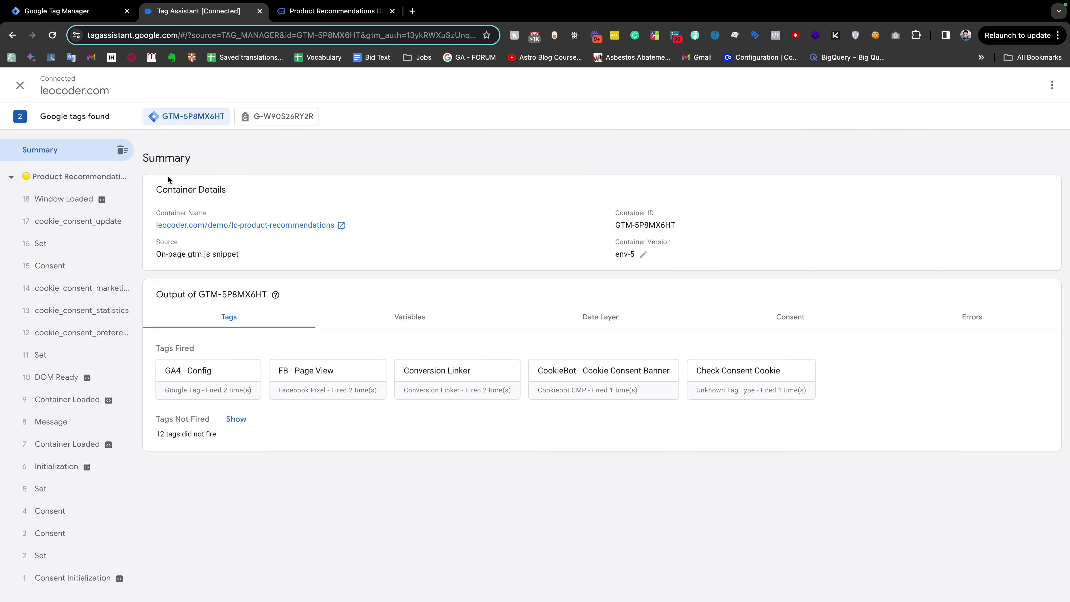
pyautogui.click(79, 176)
pyautogui.click(122, 150)
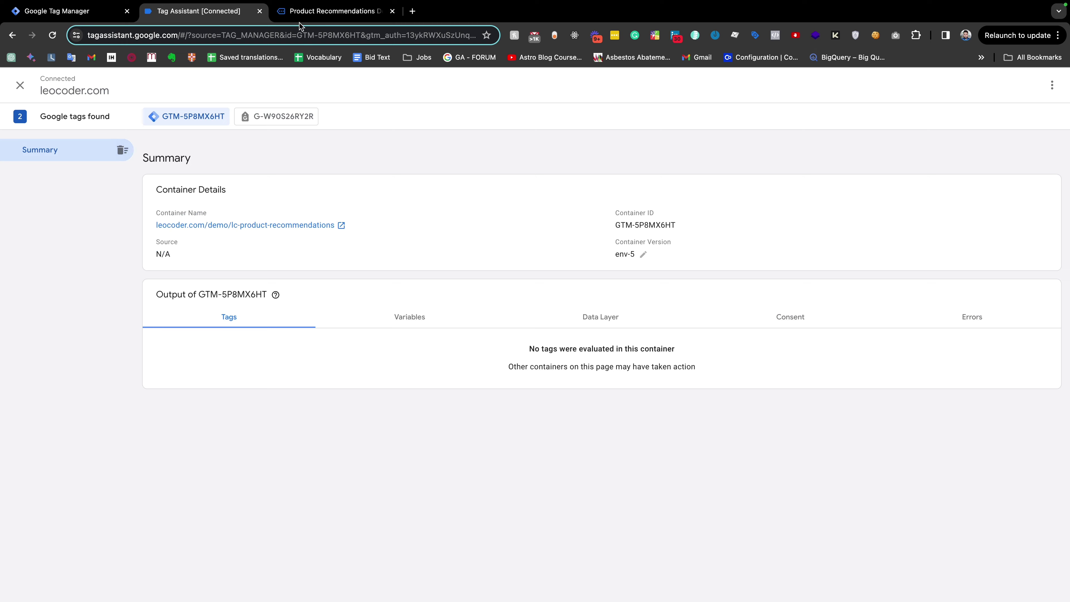
pyautogui.click(311, 11)
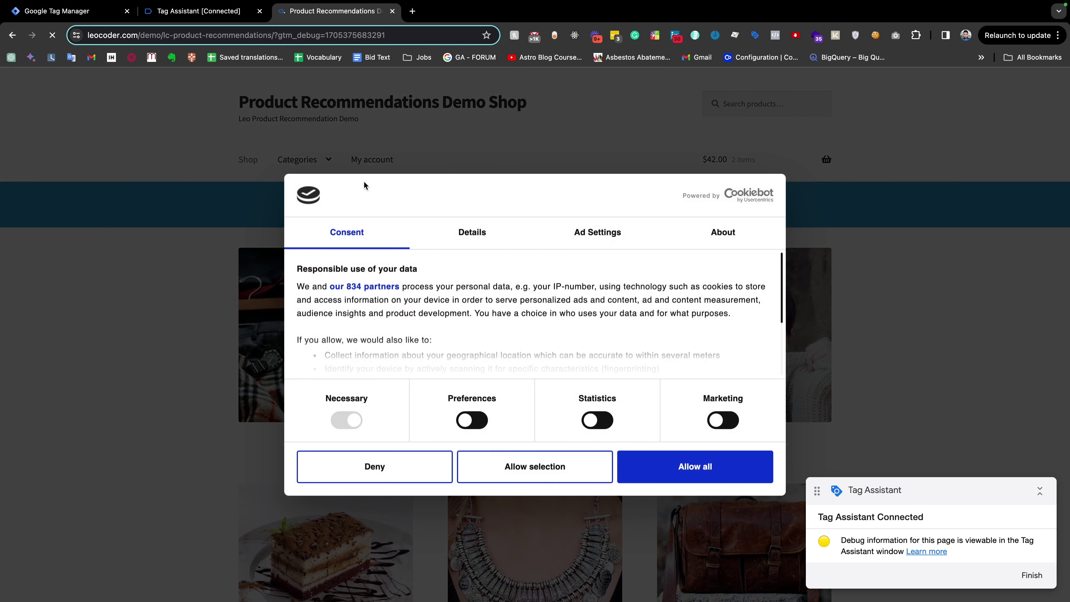
# - In Tag Assistant, examine the value of hasConsentCookie among the Window Loaded event's variables before consent is given
pyautogui.click(211, 11)
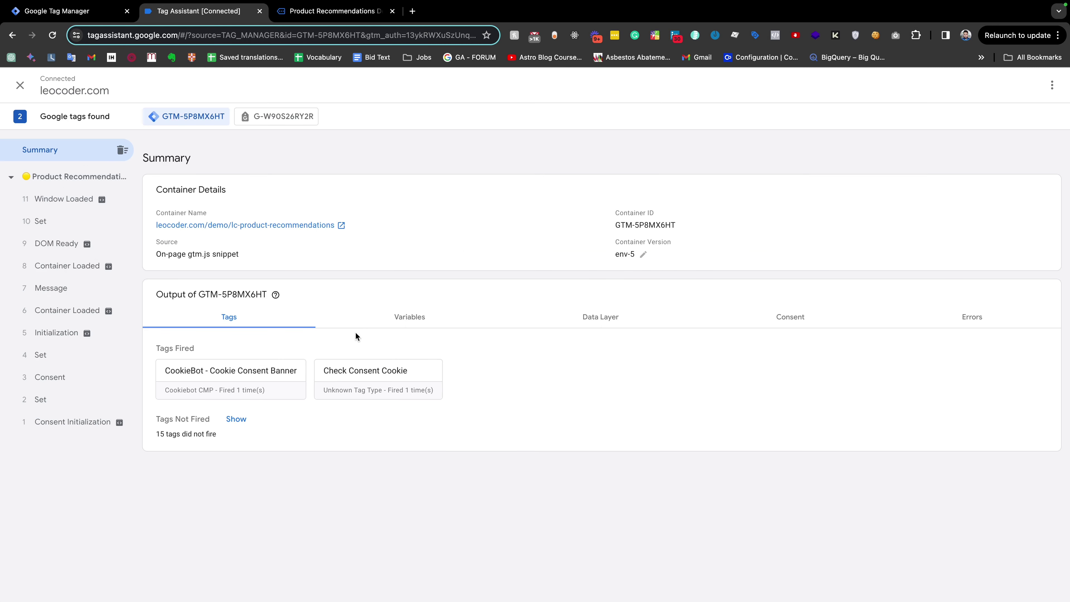
pyautogui.click(398, 323)
pyautogui.click(45, 202)
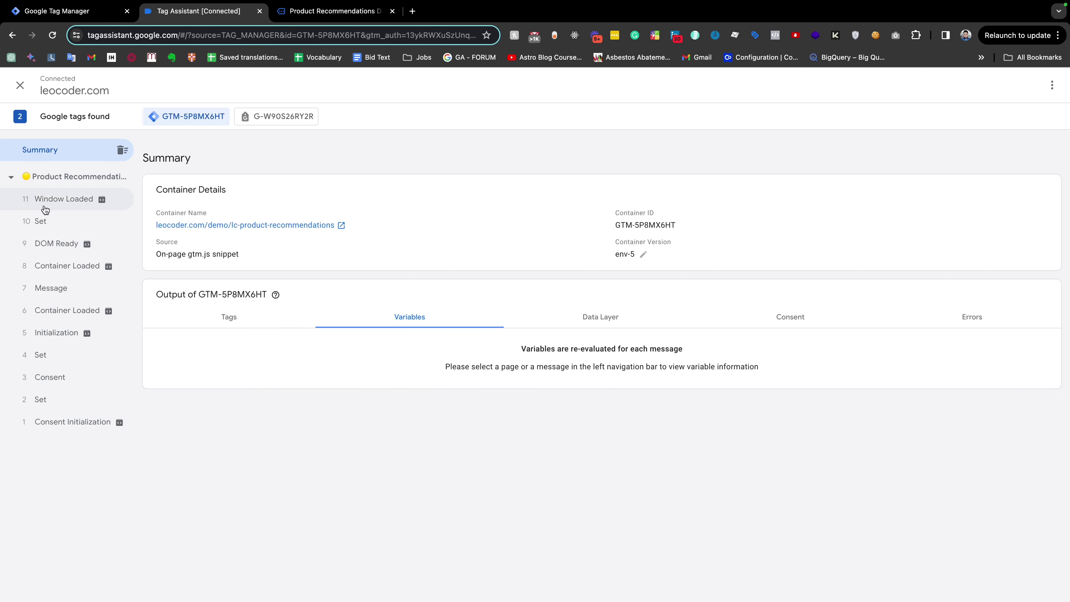
pyautogui.scroll(-8, 421, 429)
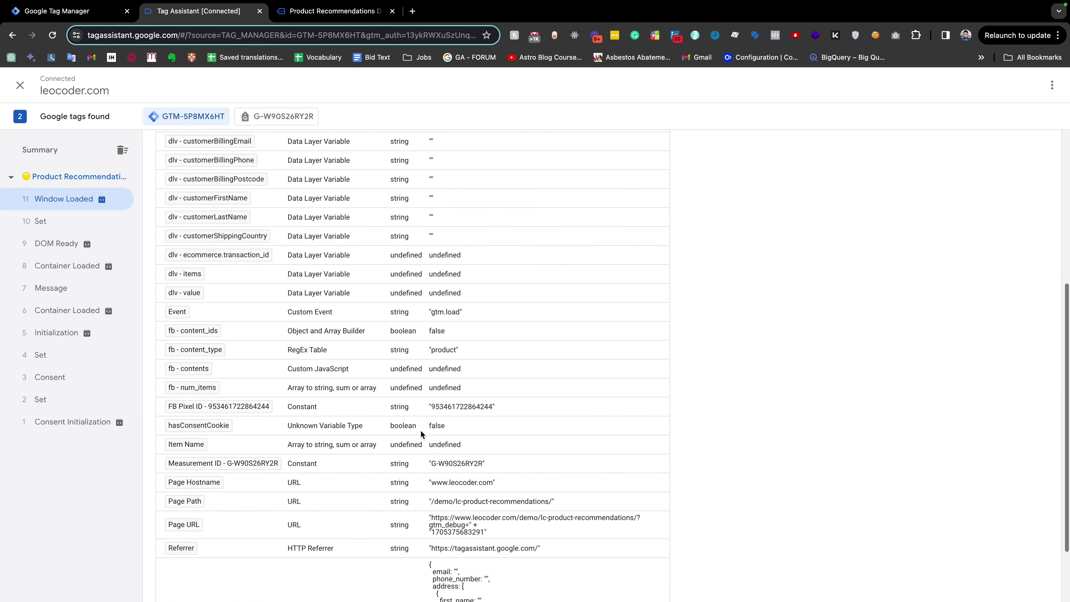
pyautogui.scroll(4, 420, 434)
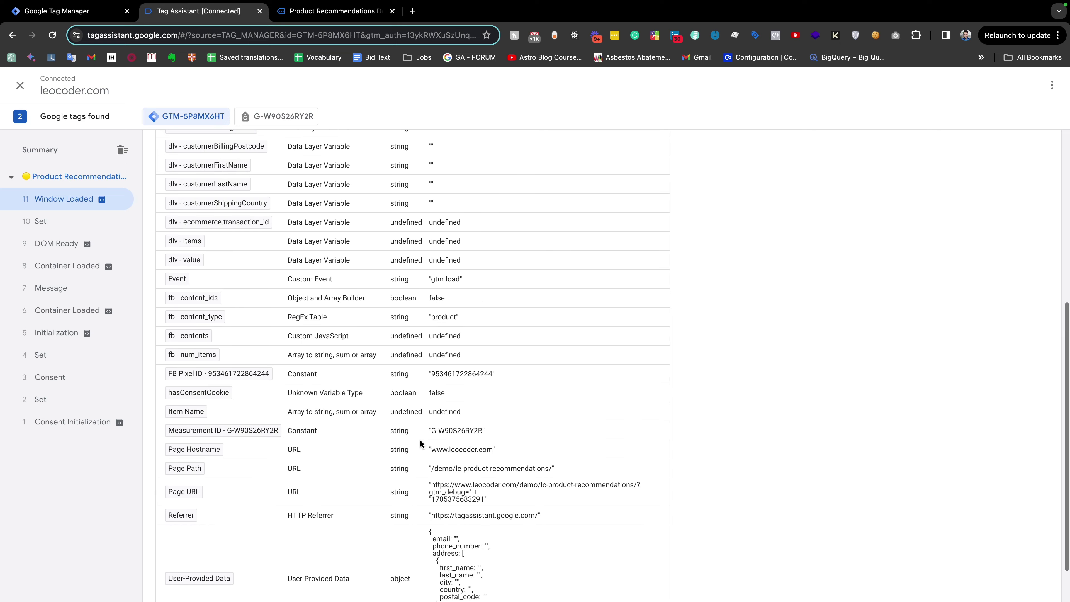
pyautogui.scroll(1, 420, 443)
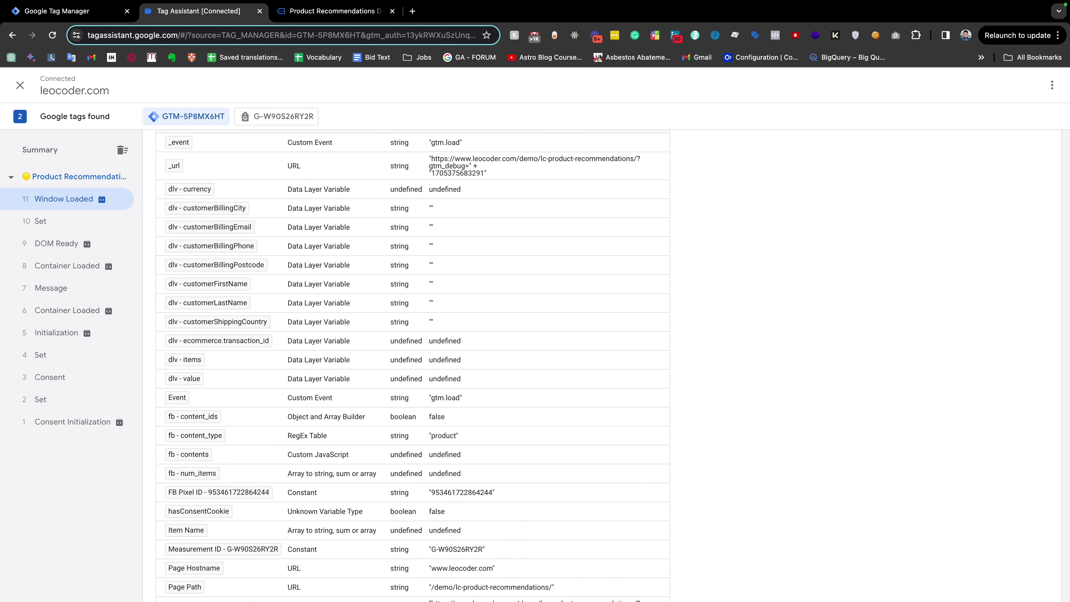
pyautogui.scroll(-2, 248, 510)
pyautogui.moveTo(448, 453); pyautogui.dragTo(390, 456)
pyautogui.scroll(7, 390, 459)
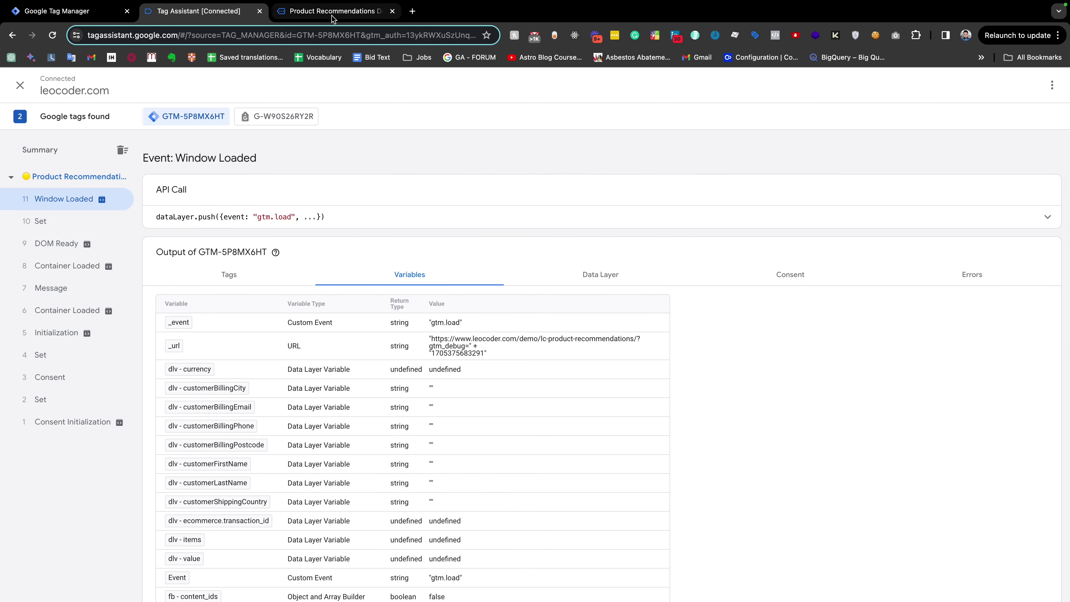
# - Allow all cookies in the shop's Cookiebot consent banner and return to Tag Assistant
pyautogui.click(332, 11)
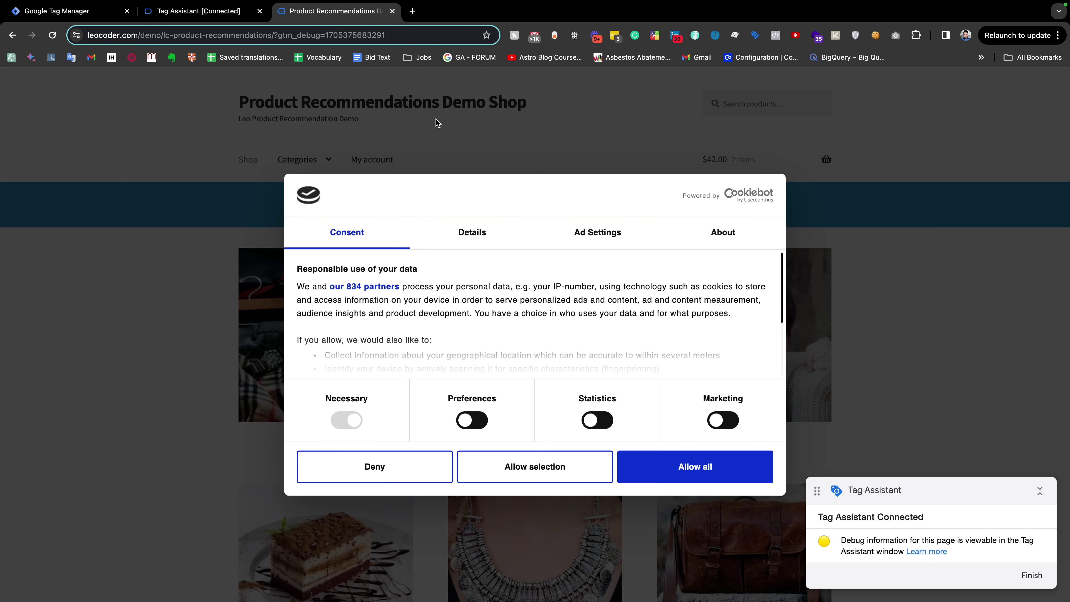
pyautogui.click(664, 480)
pyautogui.click(198, 11)
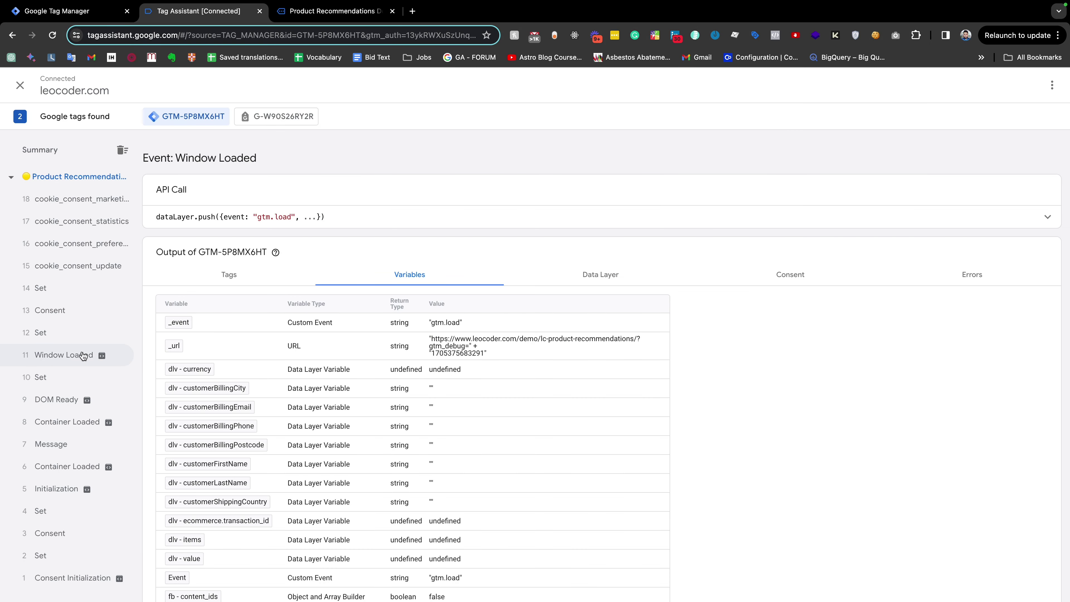
# - Examine the value of hasConsentCookie among the variables of the home page's cookie_consent_update event
pyautogui.click(33, 270)
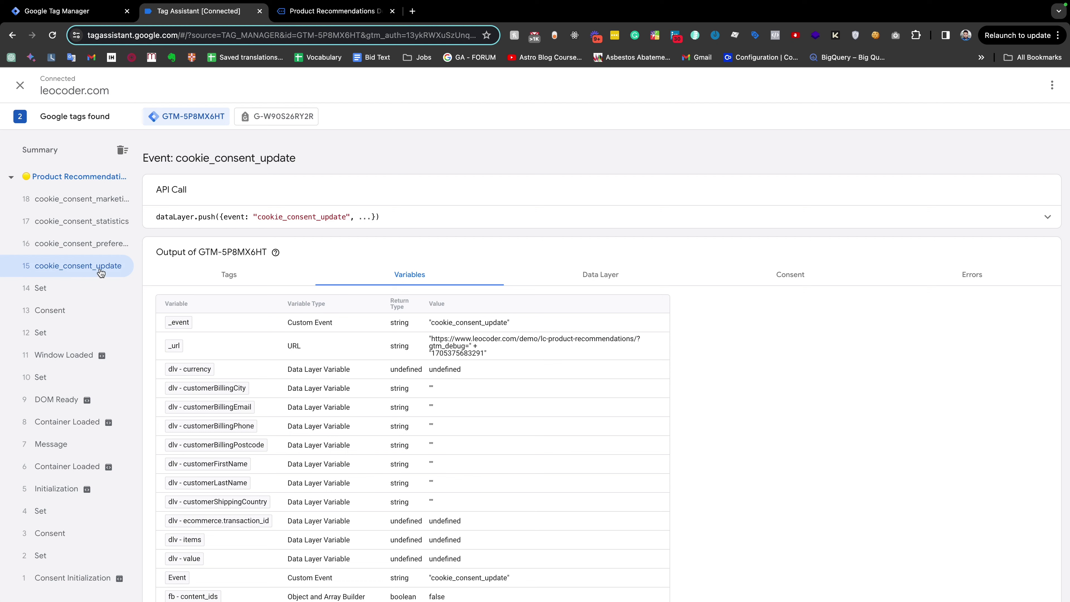
pyautogui.scroll(-8, 318, 333)
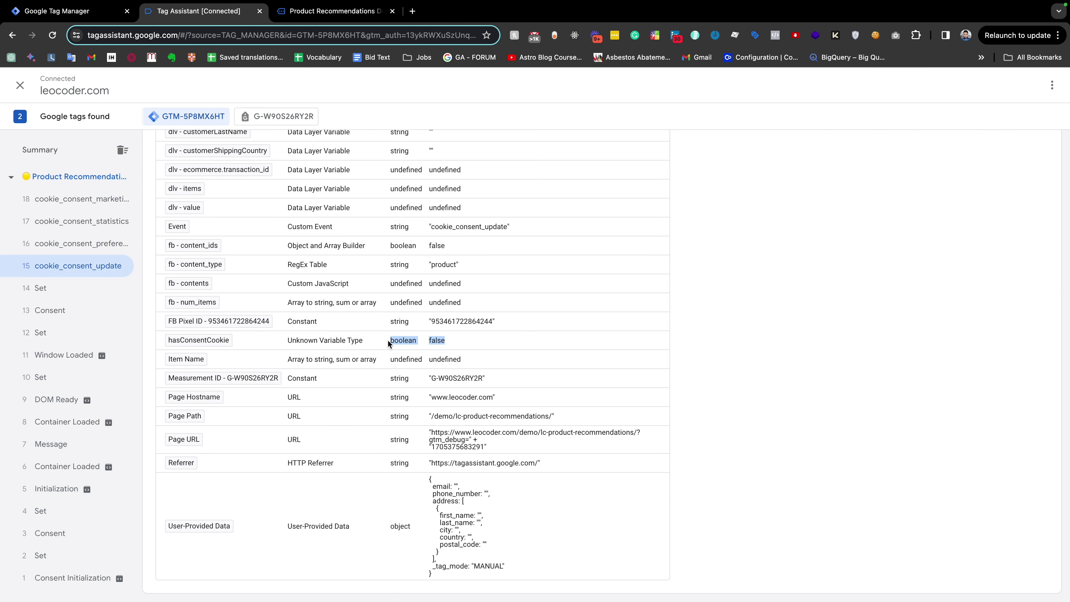
pyautogui.scroll(8, 388, 341)
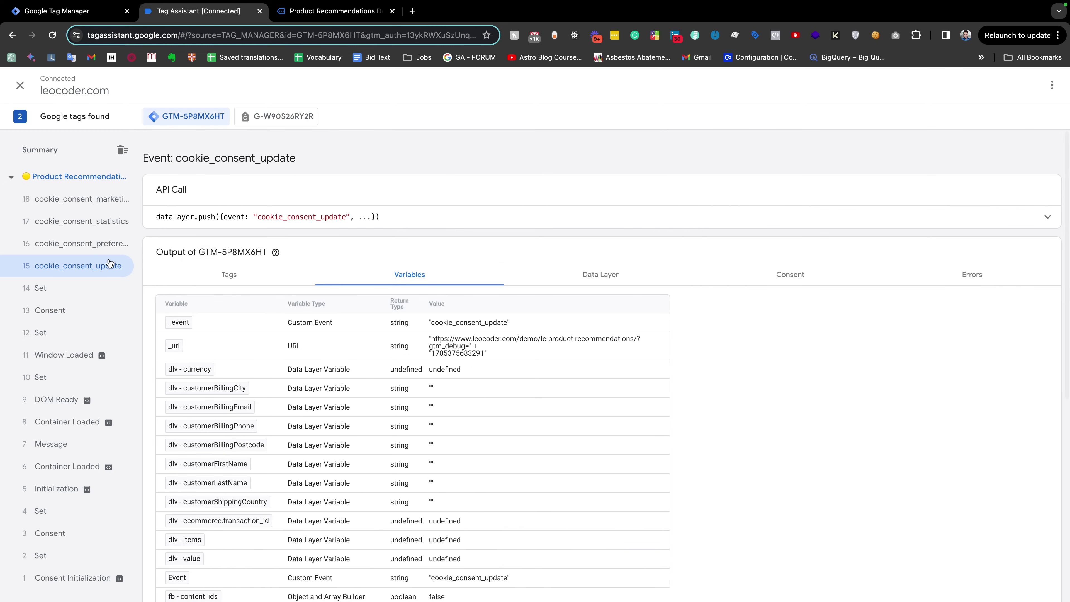
# - Return to the shop site and open the Food product category
pyautogui.click(339, 13)
pyautogui.scroll(-8, 436, 323)
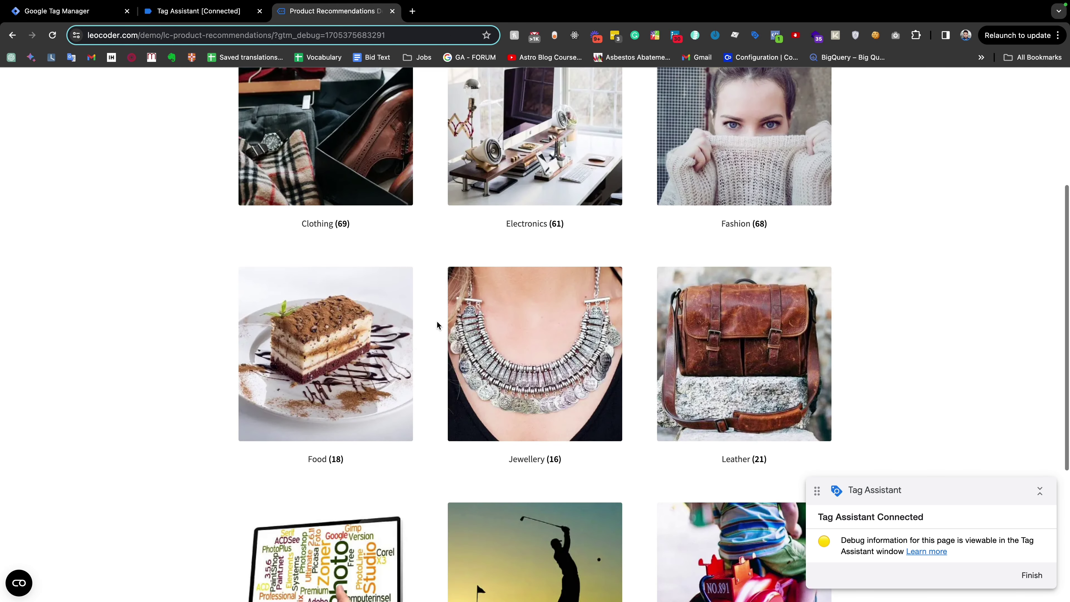
pyautogui.click(351, 355)
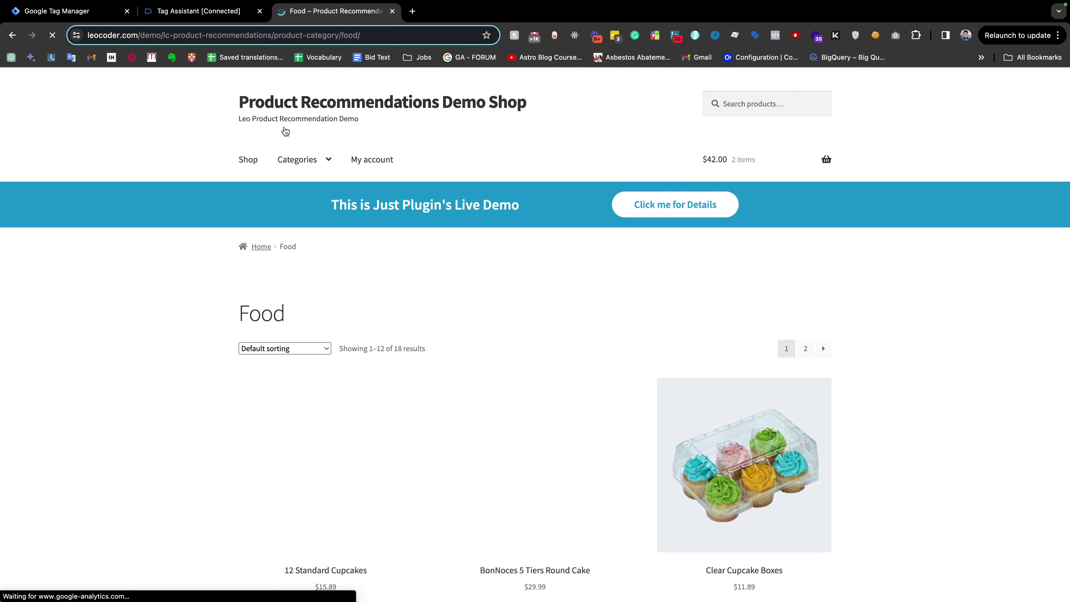
# - In Tag Assistant, examine the type and value of hasConsentCookie for the Food page's cookie_consent_update event
pyautogui.click(223, 12)
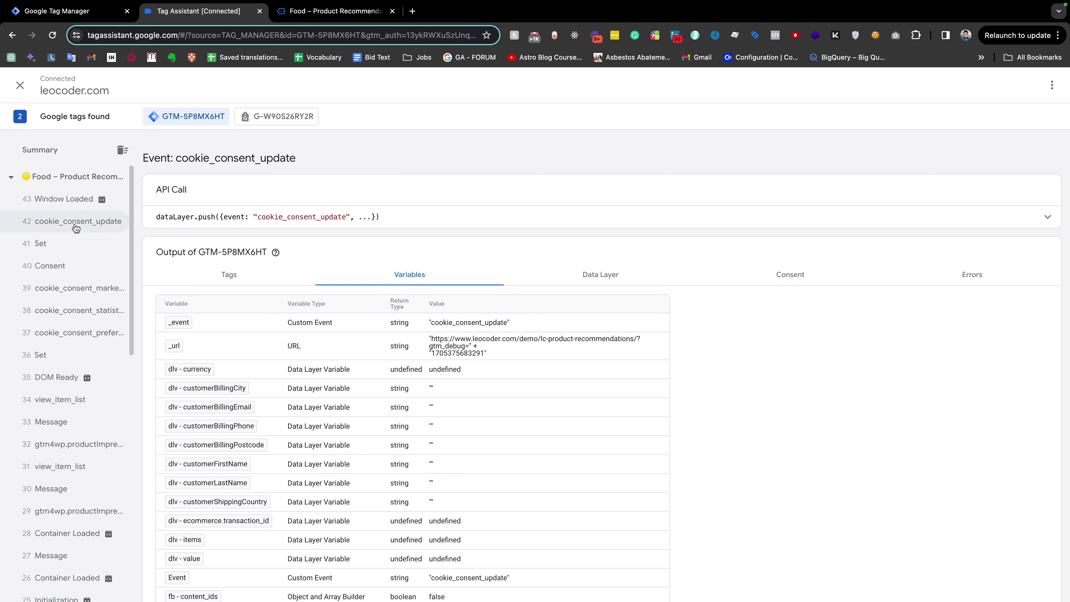
pyautogui.click(92, 224)
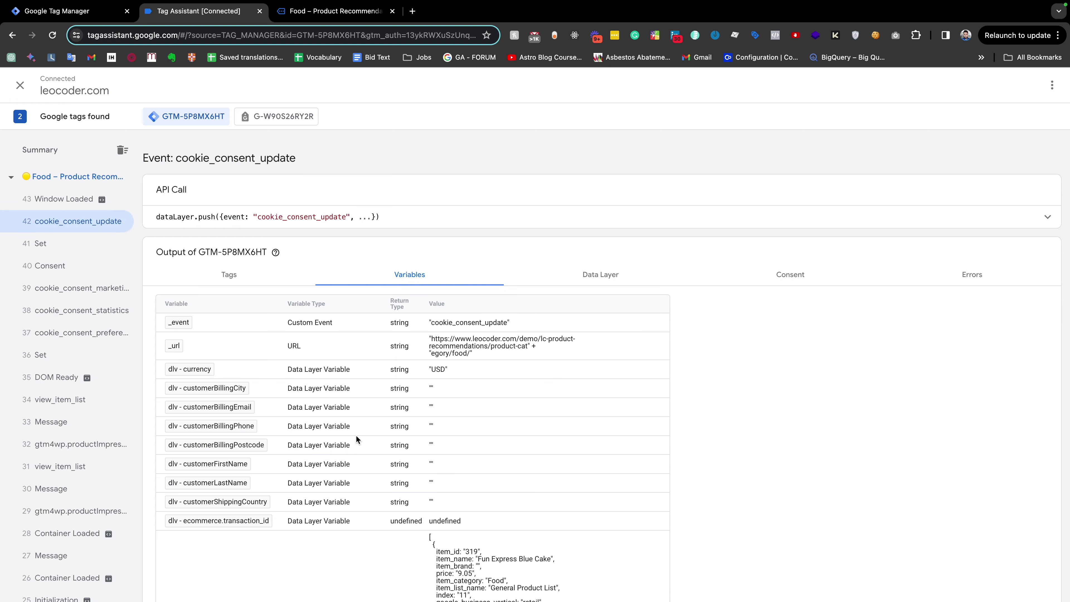
pyautogui.scroll(-10, 355, 439)
pyautogui.moveTo(442, 333); pyautogui.dragTo(353, 332)
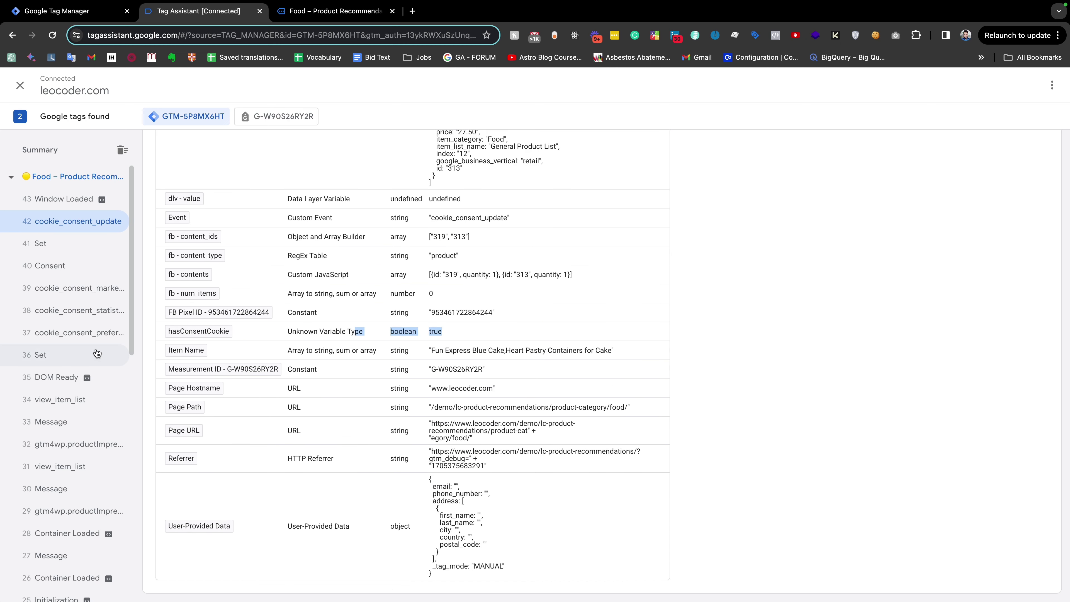
pyautogui.scroll(-2, 68, 295)
pyautogui.click(280, 329)
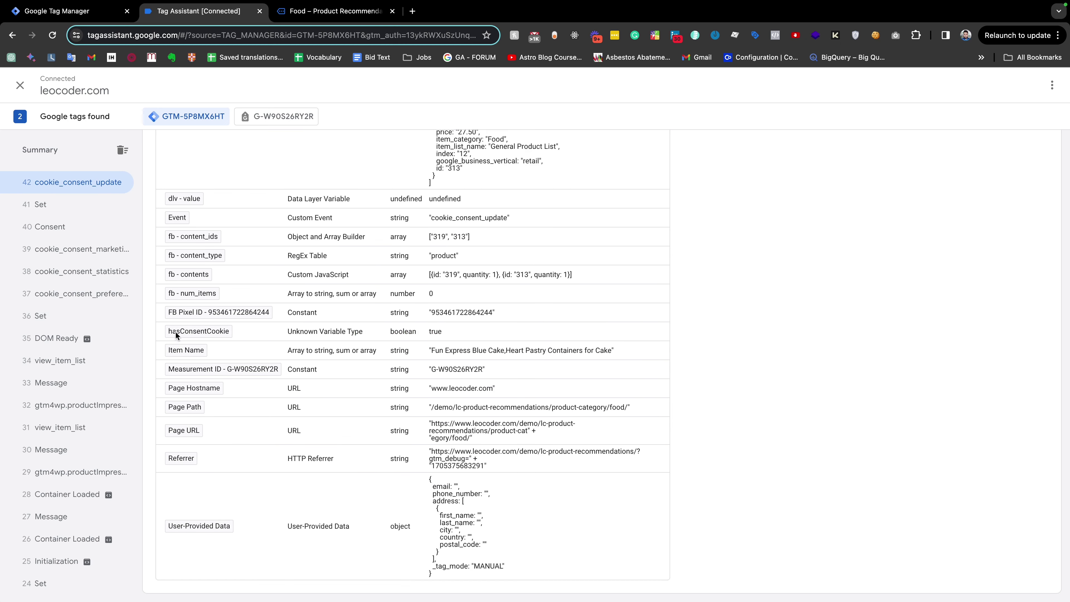
pyautogui.moveTo(270, 335); pyautogui.dragTo(220, 333)
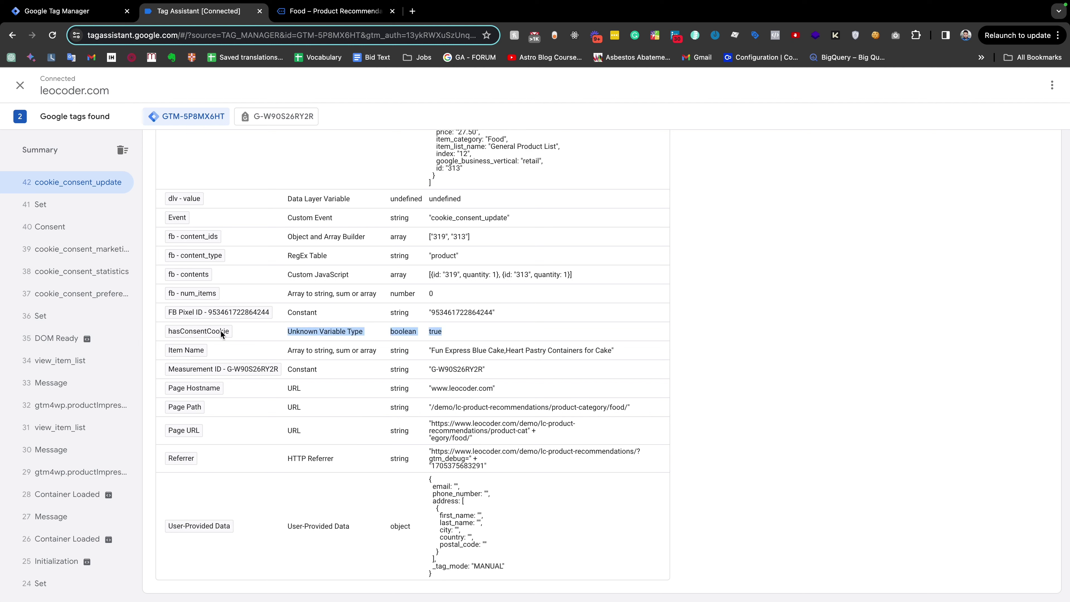
# - In Tag Manager, open the Cookie Consent Update trigger and rename it First Time Cookie Consent Update
pyautogui.click(441, 331)
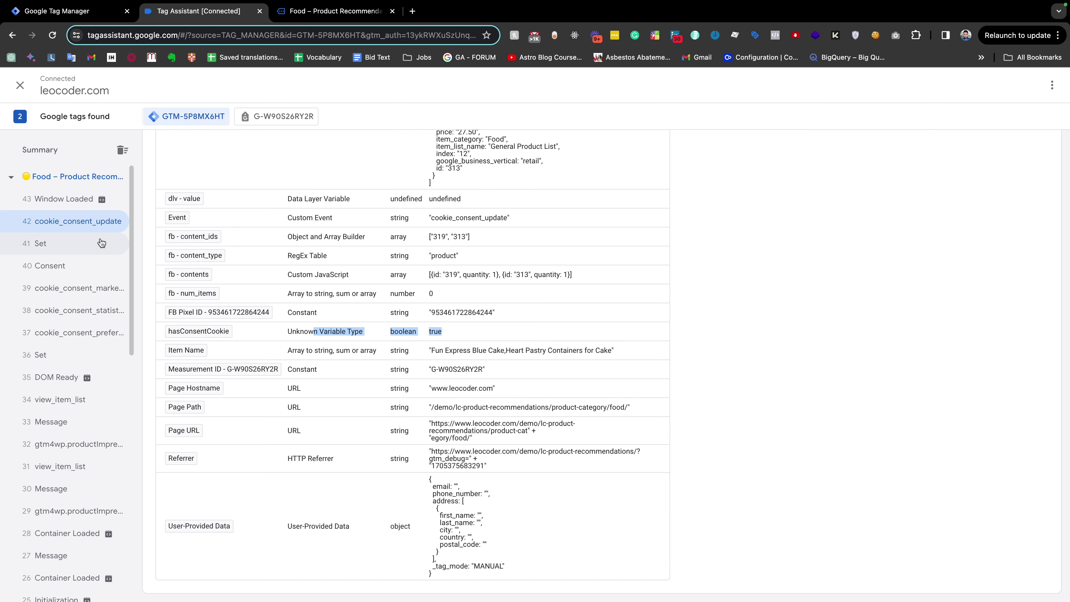
pyautogui.click(68, 12)
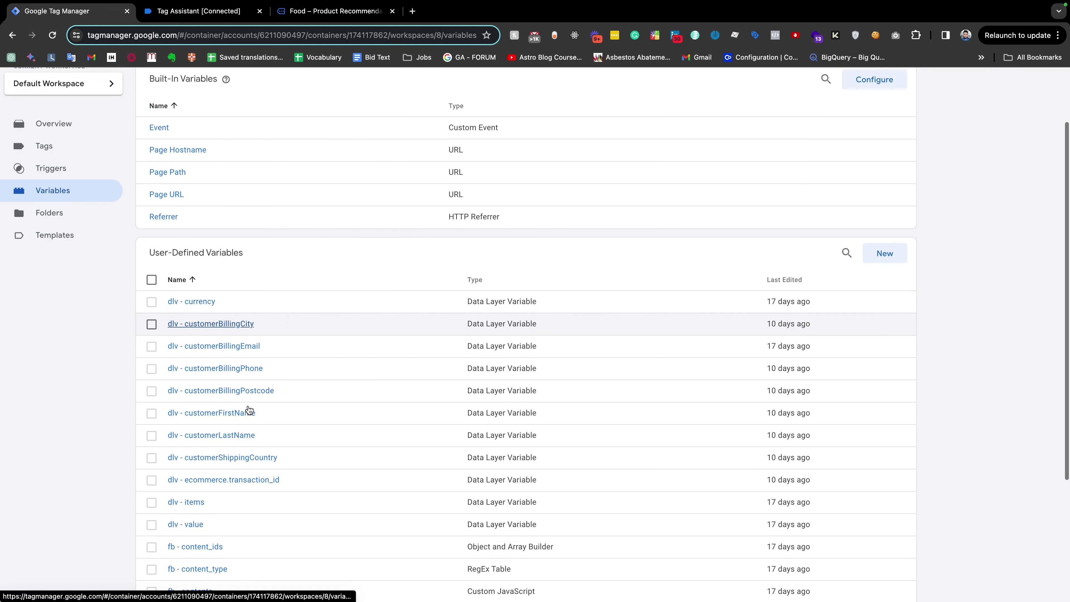
pyautogui.scroll(-1, 248, 410)
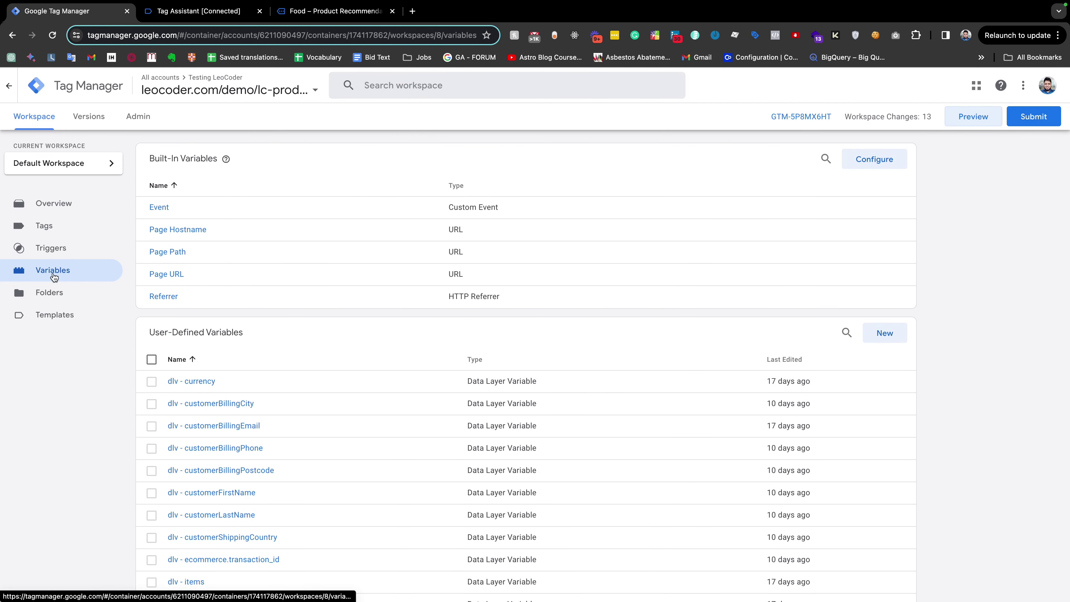
pyautogui.scroll(-5, 70, 422)
pyautogui.scroll(5, 70, 421)
pyautogui.click(51, 247)
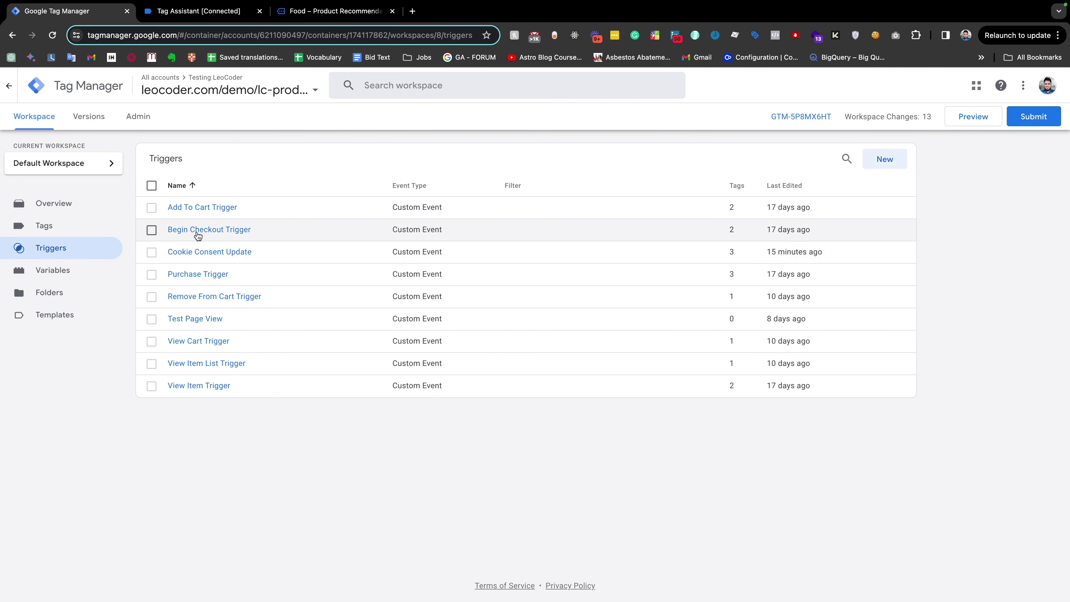
pyautogui.click(229, 252)
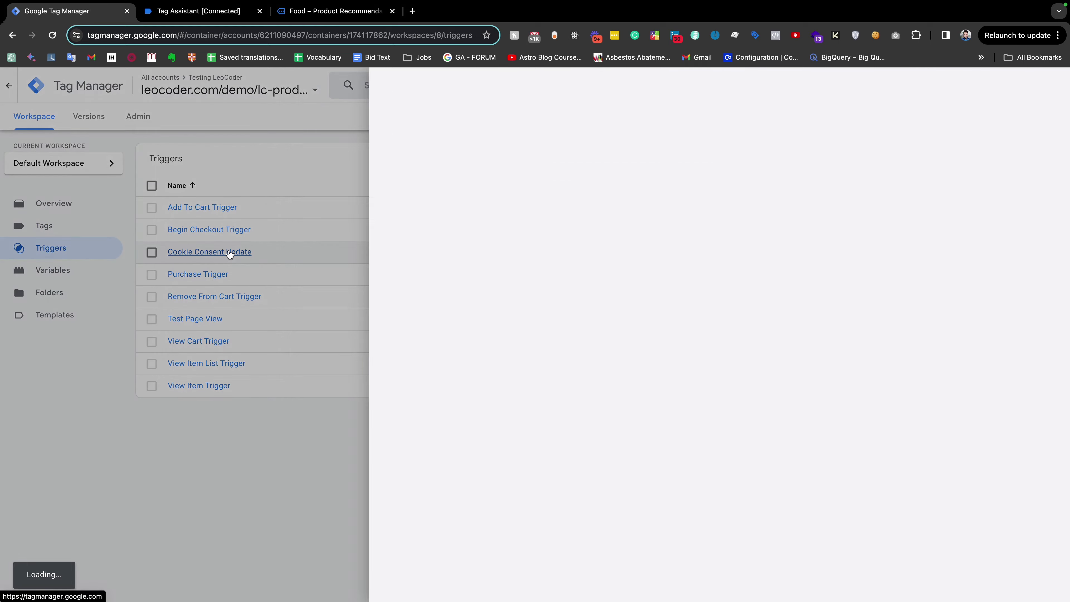
pyautogui.click(342, 86)
pyautogui.click(309, 86)
pyautogui.write('First Time Cookie Consent Update')
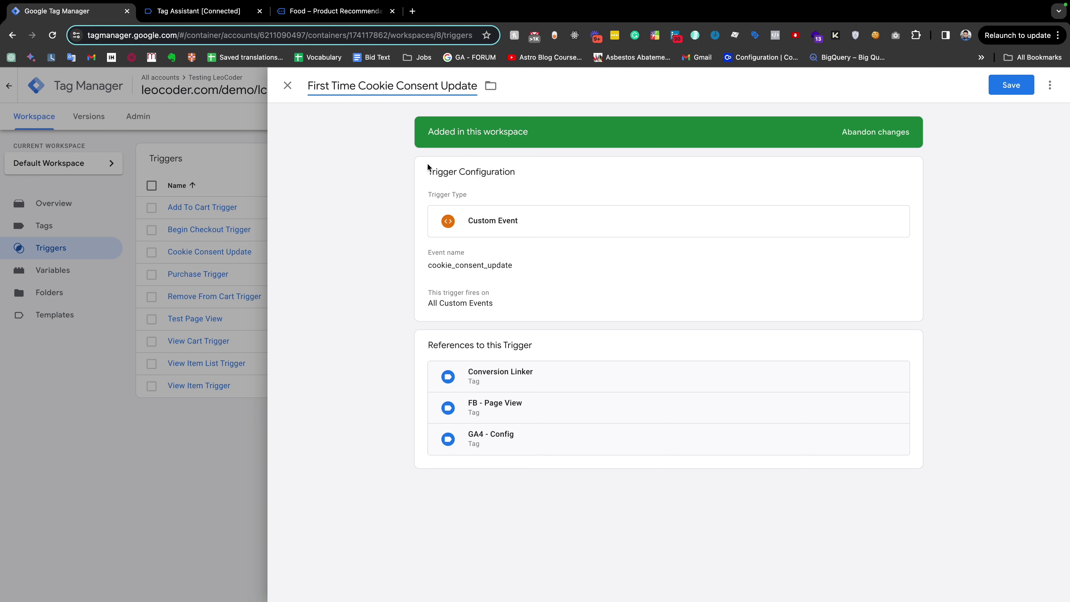
# - Limit the trigger to some custom events where hasConsentCookie equals false, and save it
pyautogui.click(536, 242)
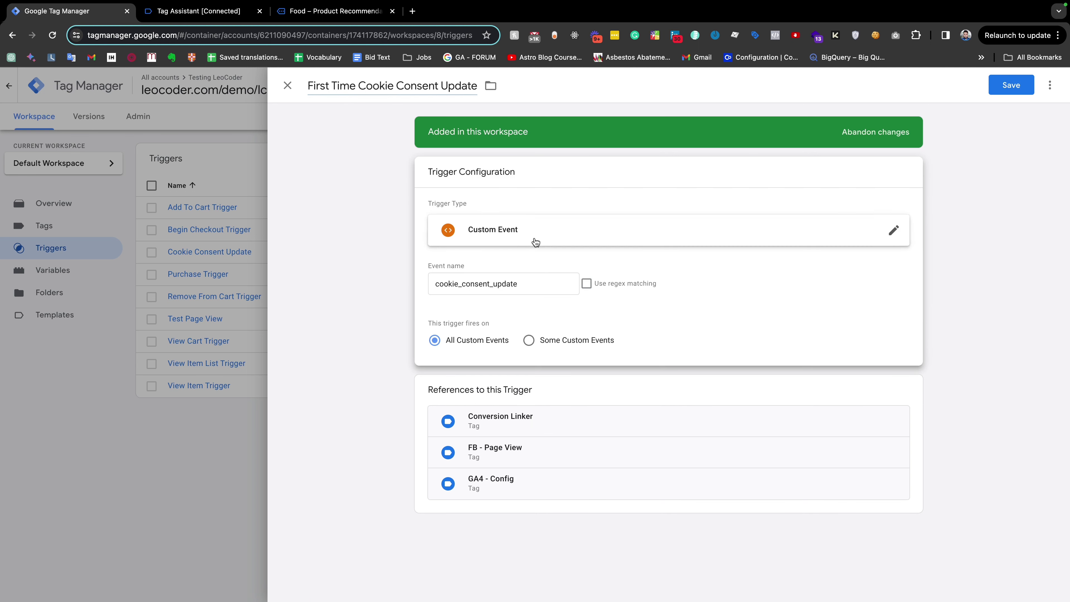
pyautogui.click(530, 341)
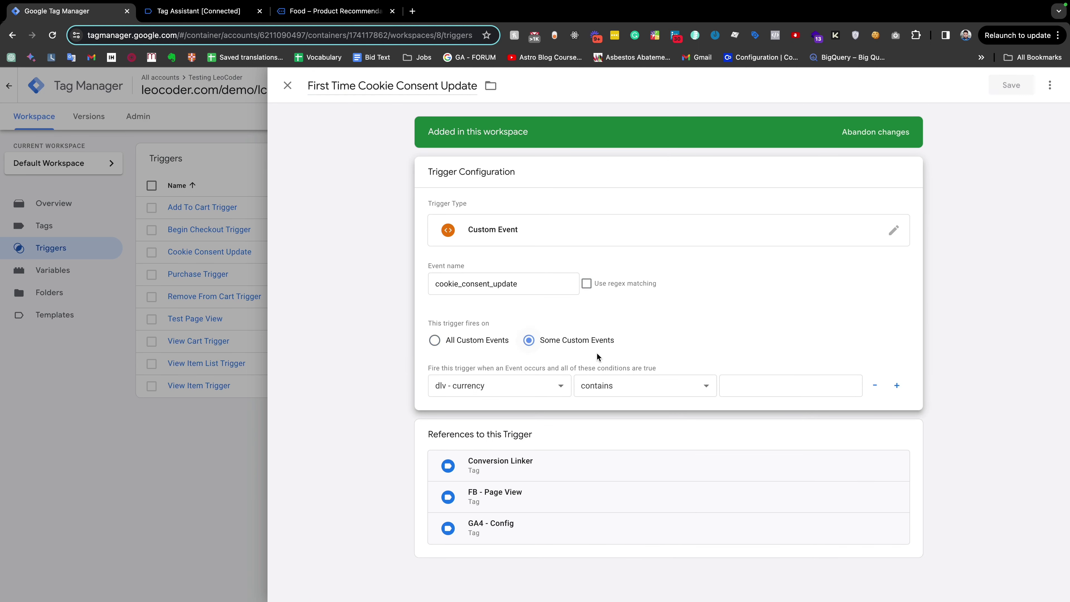
pyautogui.click(524, 391)
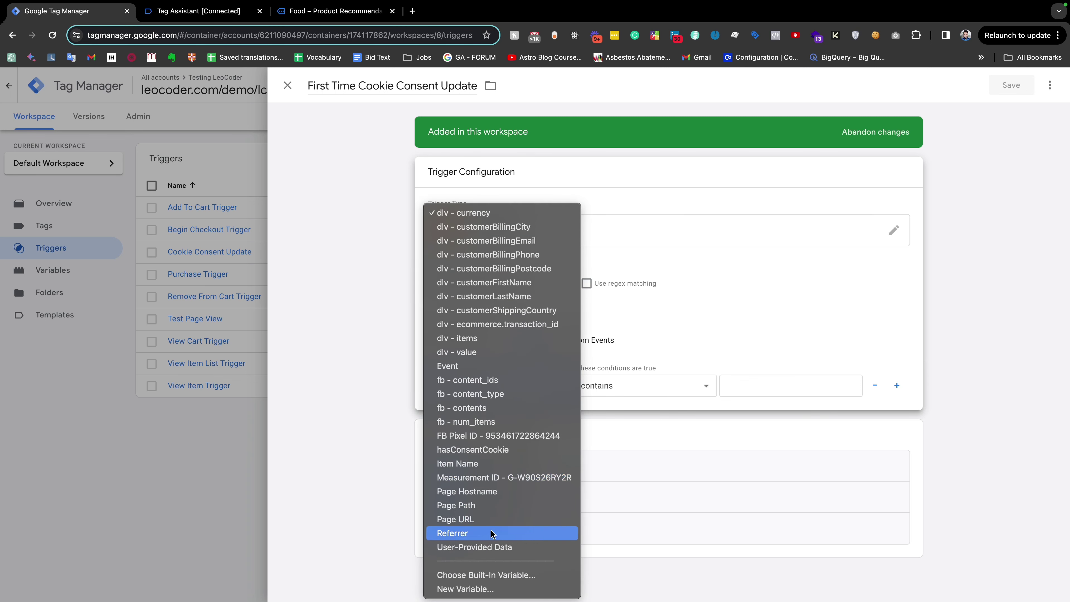
pyautogui.click(467, 451)
pyautogui.click(701, 388)
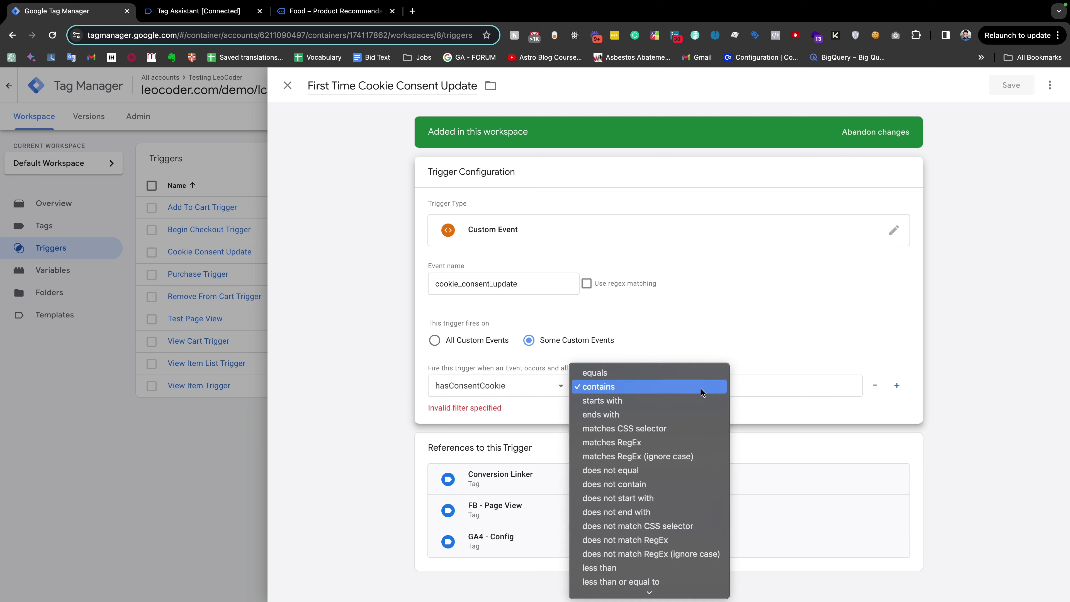
pyautogui.click(602, 375)
pyautogui.click(763, 382)
pyautogui.write('fal')
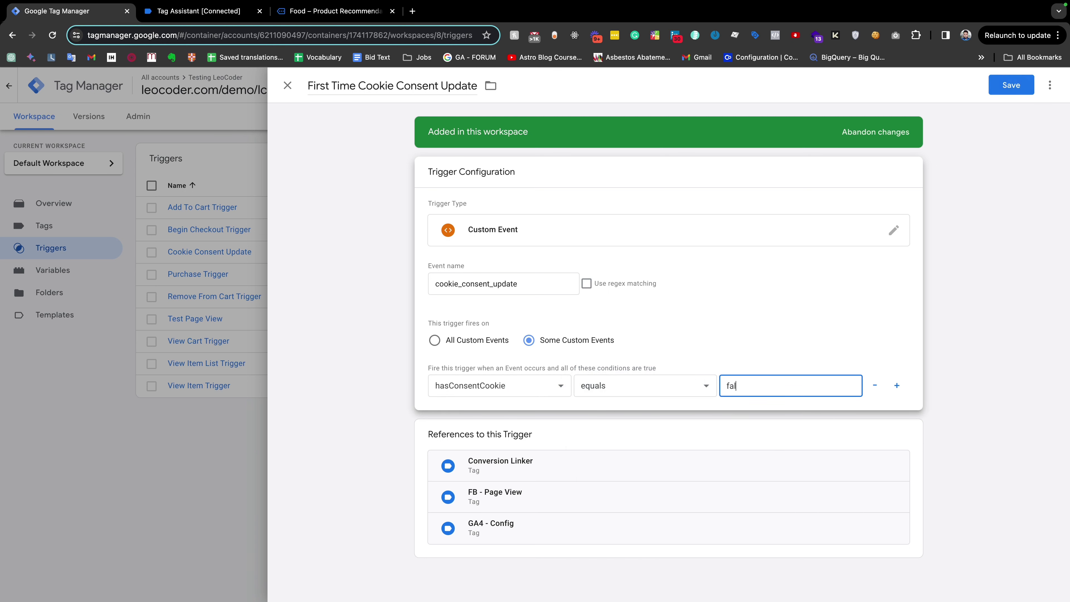
pyautogui.write('se')
pyautogui.click(1007, 302)
pyautogui.click(1013, 84)
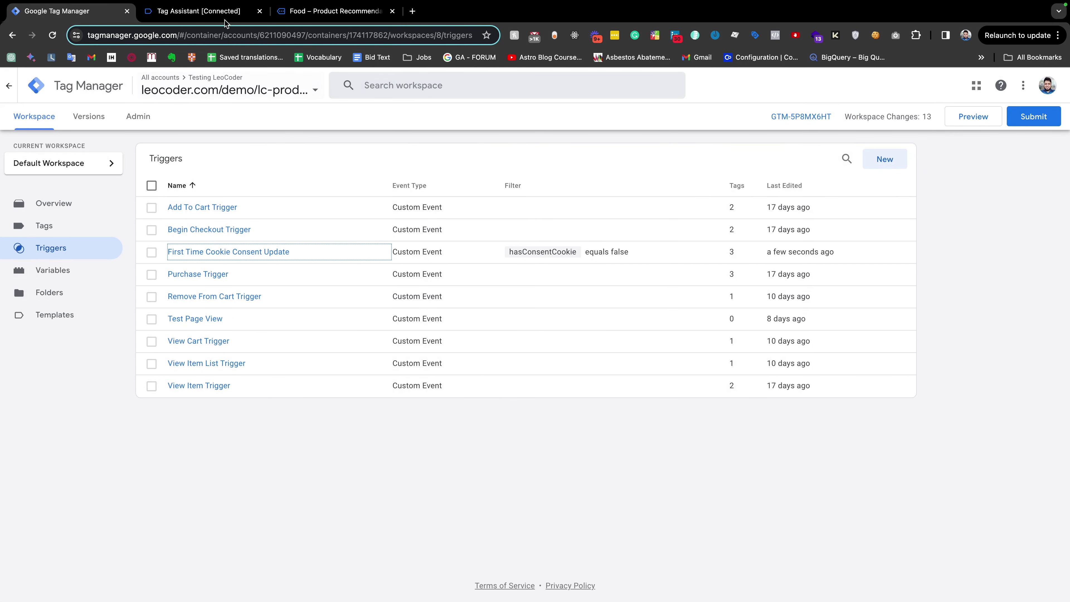
# - Start a new preview of the workspace and delete the shop site's CookieConsent cookie
pyautogui.click(966, 119)
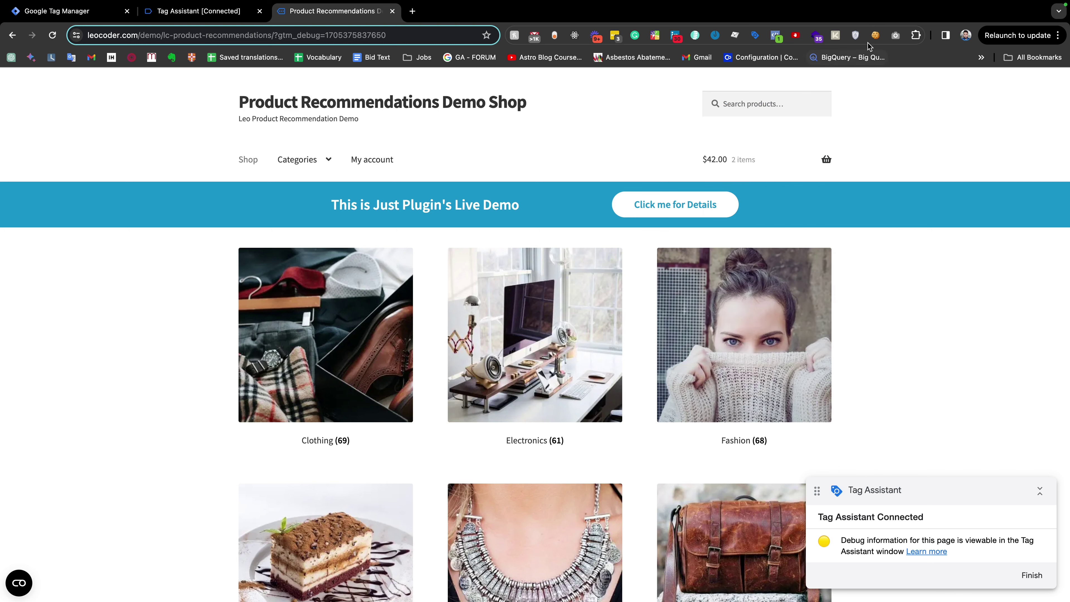
pyautogui.click(875, 35)
pyautogui.click(674, 170)
pyautogui.click(586, 189)
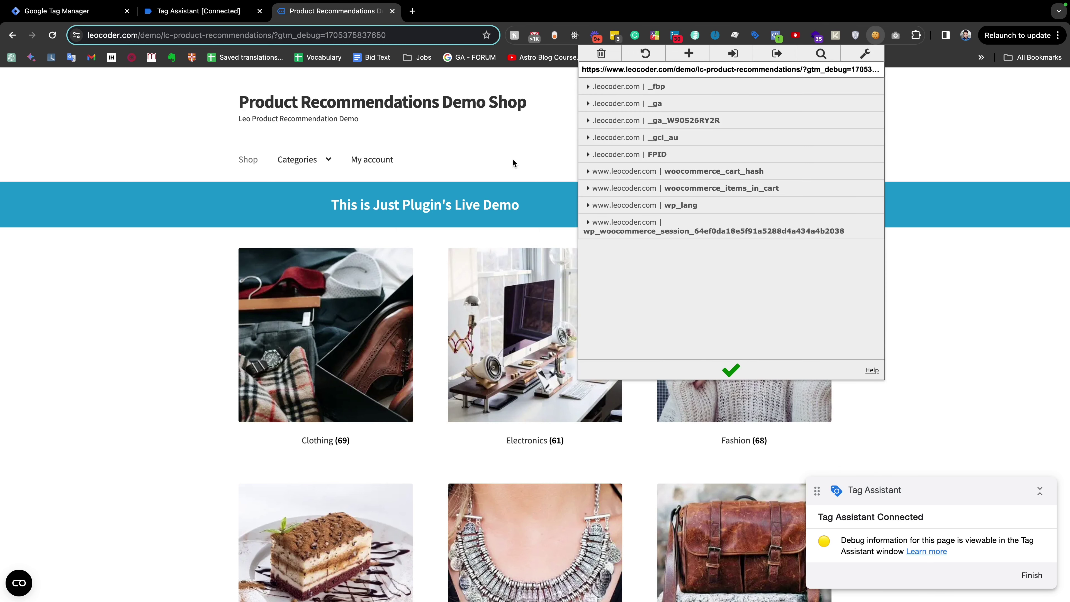
# - Reload the shop's home page and check in Tag Assistant which tags fire on it before consent is given
pyautogui.click(230, 10)
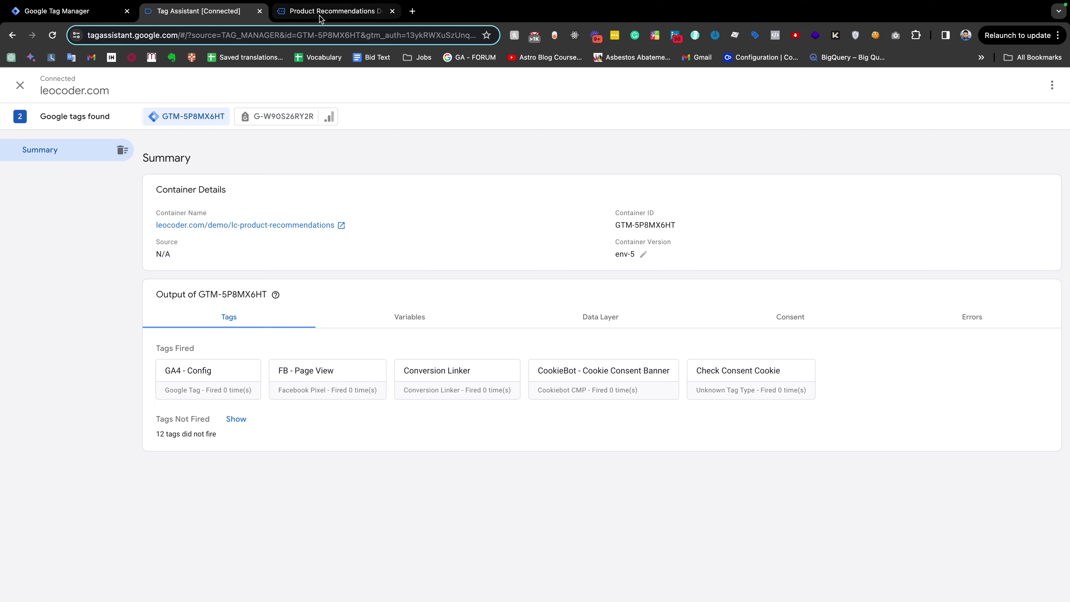
pyautogui.click(321, 13)
pyautogui.click(387, 167)
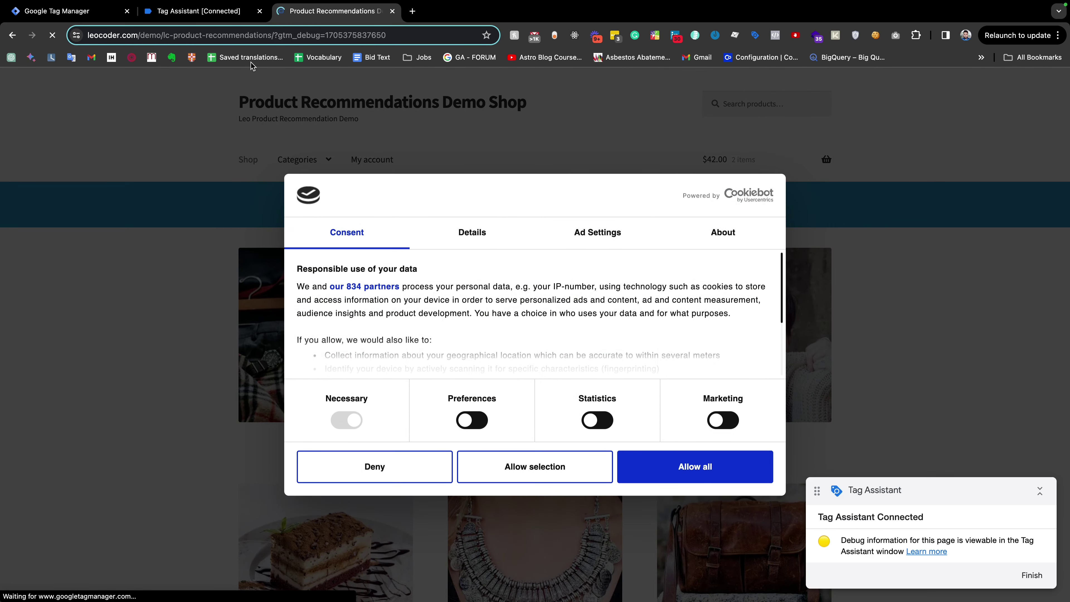
pyautogui.click(206, 13)
pyautogui.click(110, 178)
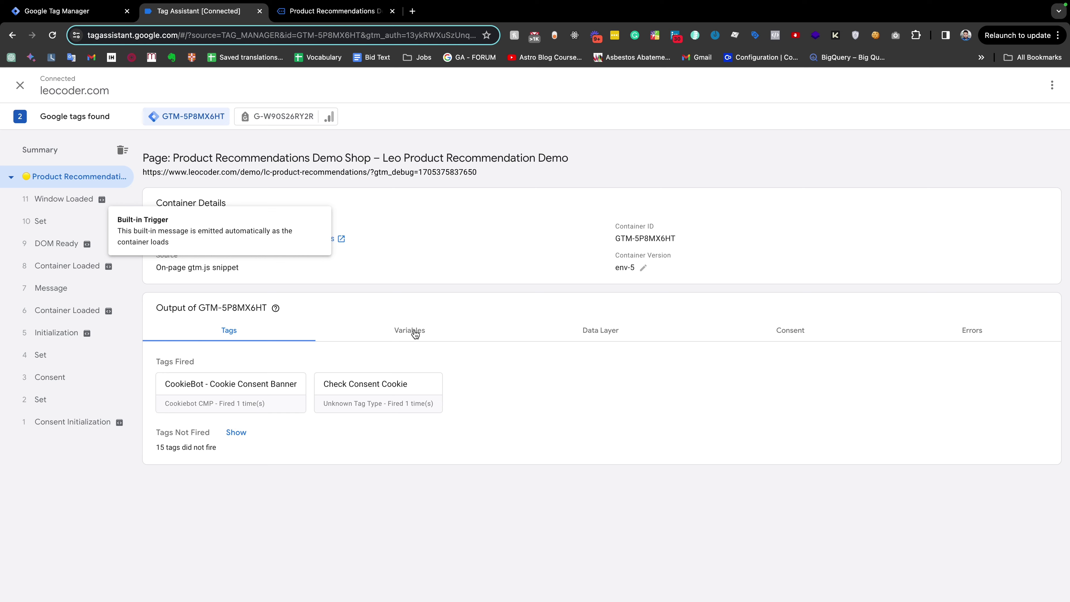
# - Accept all cookies in the home page's Cookiebot banner and return to Tag Assistant
pyautogui.click(369, 12)
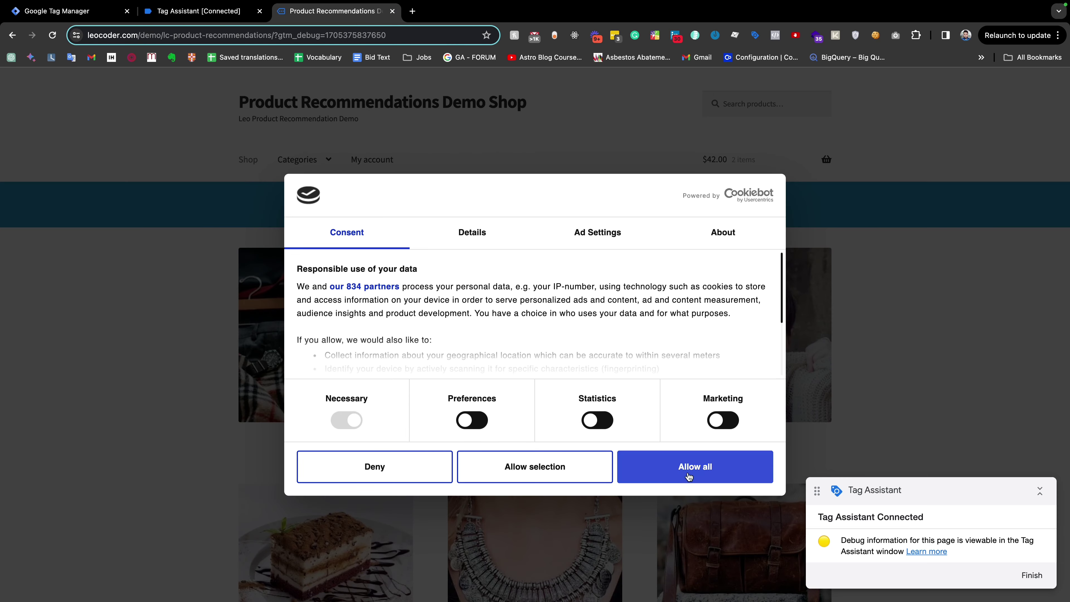
pyautogui.click(678, 466)
pyautogui.click(220, 12)
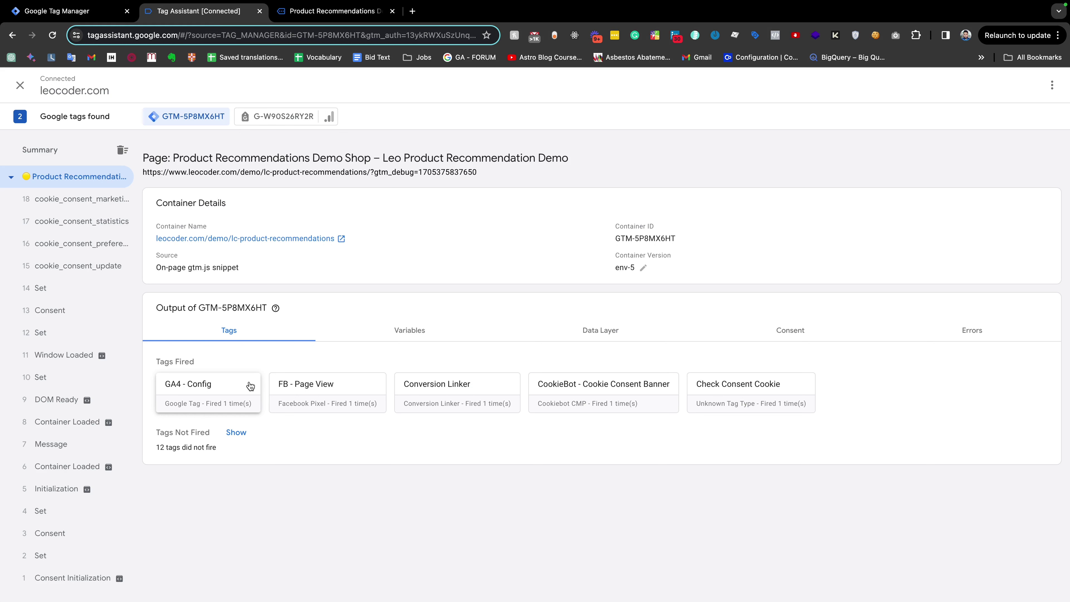
# - Compare the tags fired on the home page's cookie_consent_update event with those on its Initialization event
pyautogui.click(85, 269)
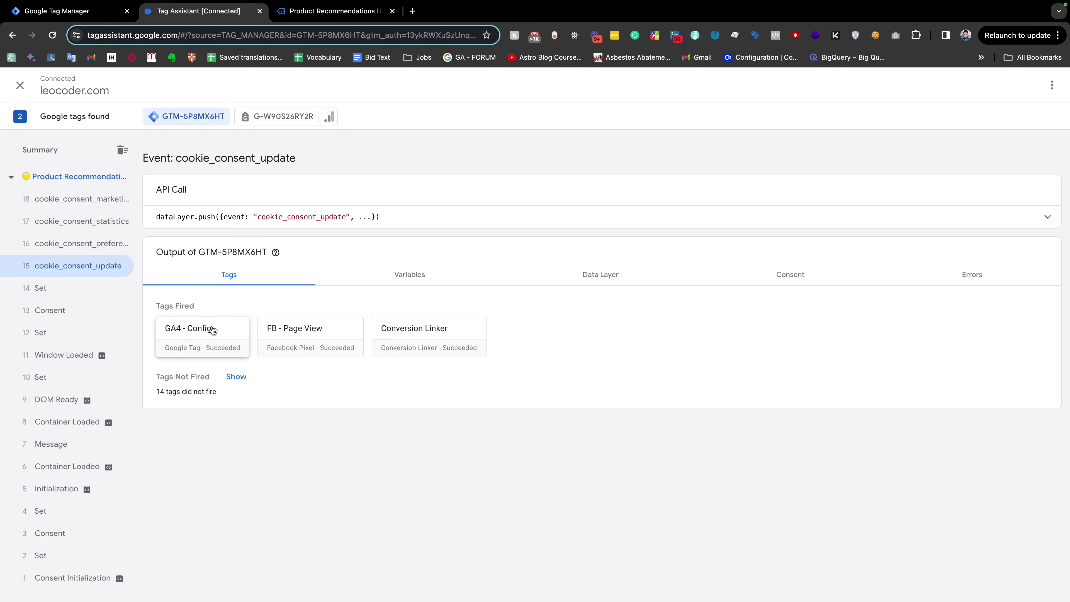
pyautogui.click(50, 489)
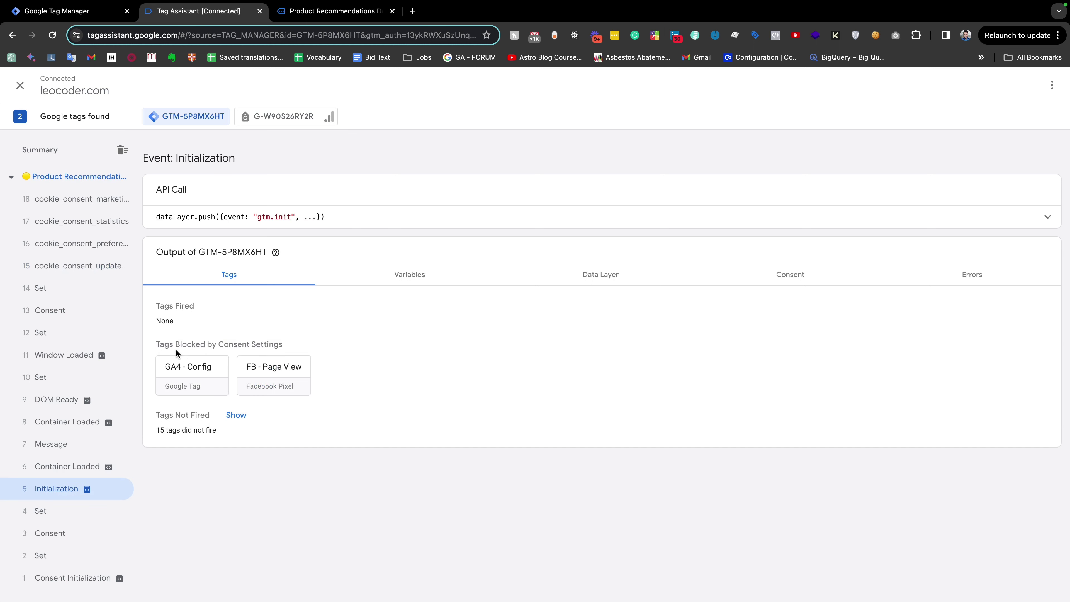
pyautogui.click(98, 270)
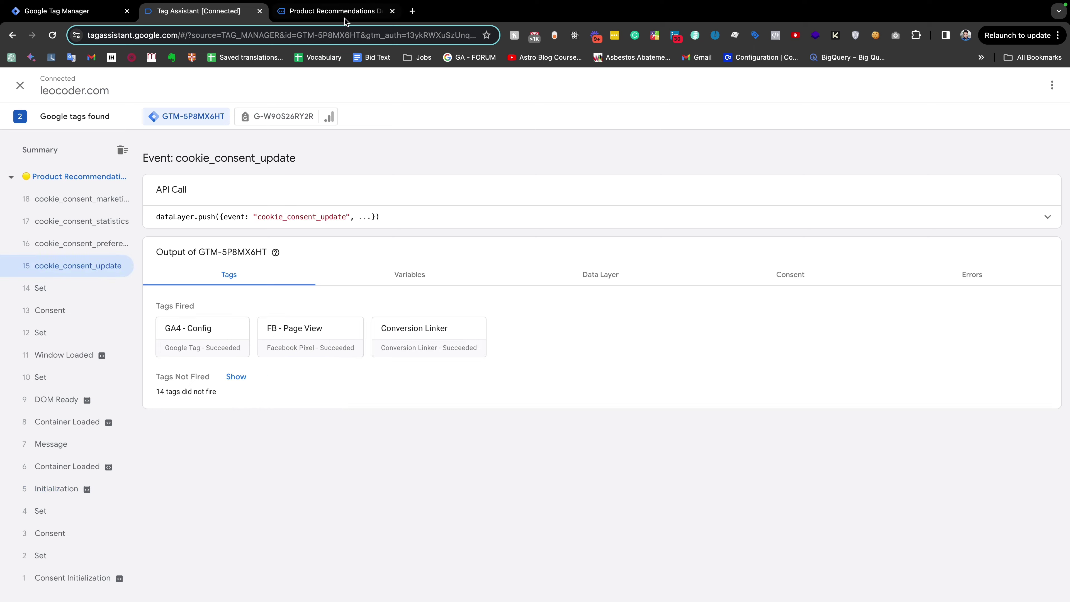
# - Open the shop's Electronics category page and return to Tag Assistant
pyautogui.click(339, 12)
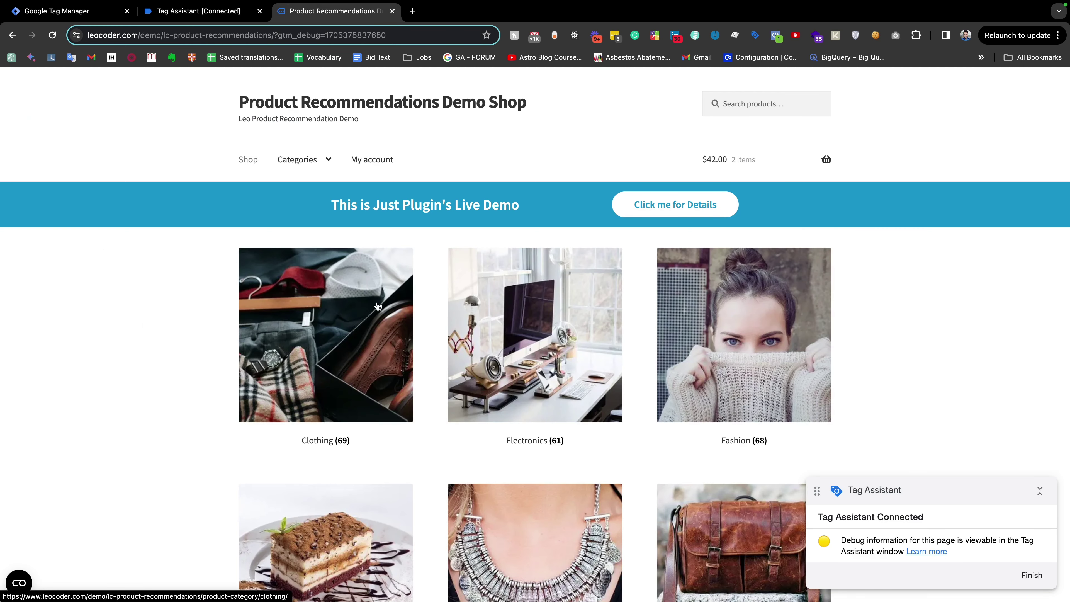
pyautogui.click(511, 312)
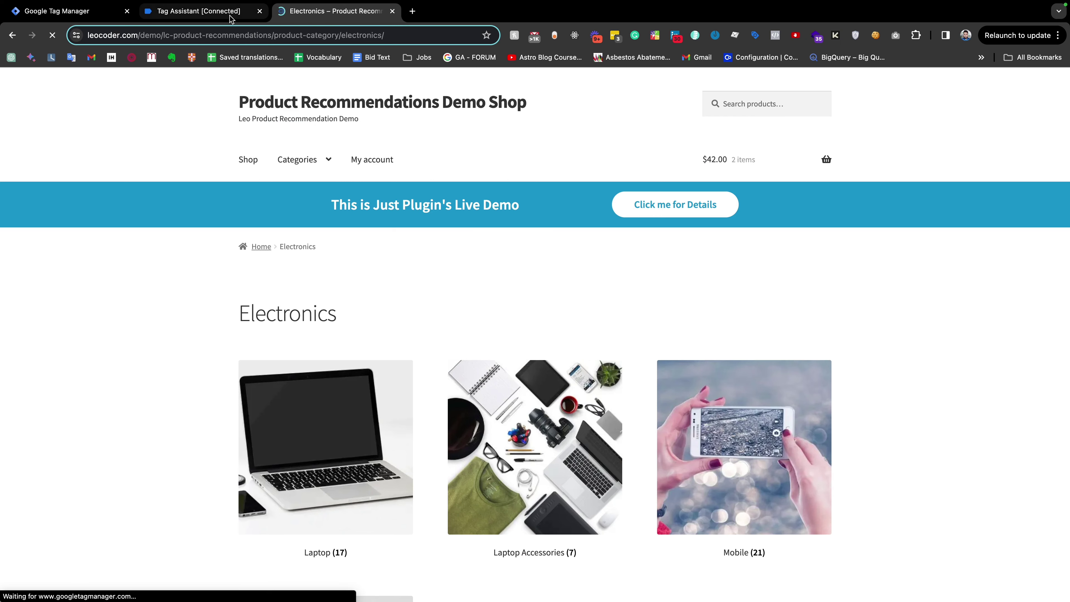
pyautogui.click(192, 11)
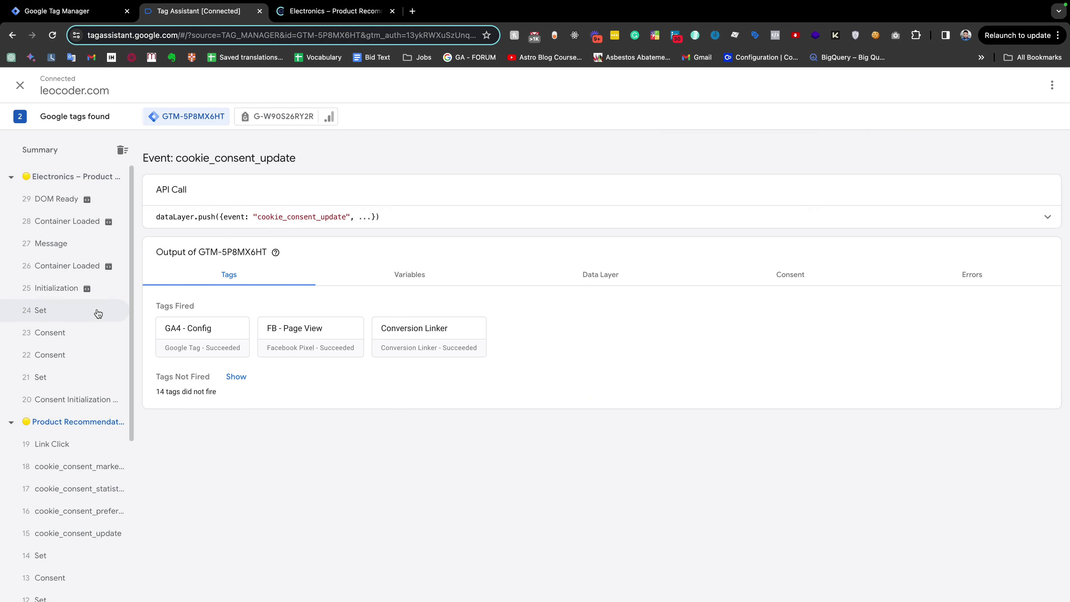
# - Examine which tags fire on the Electronics page as a whole and on its Initialization event
pyautogui.click(71, 186)
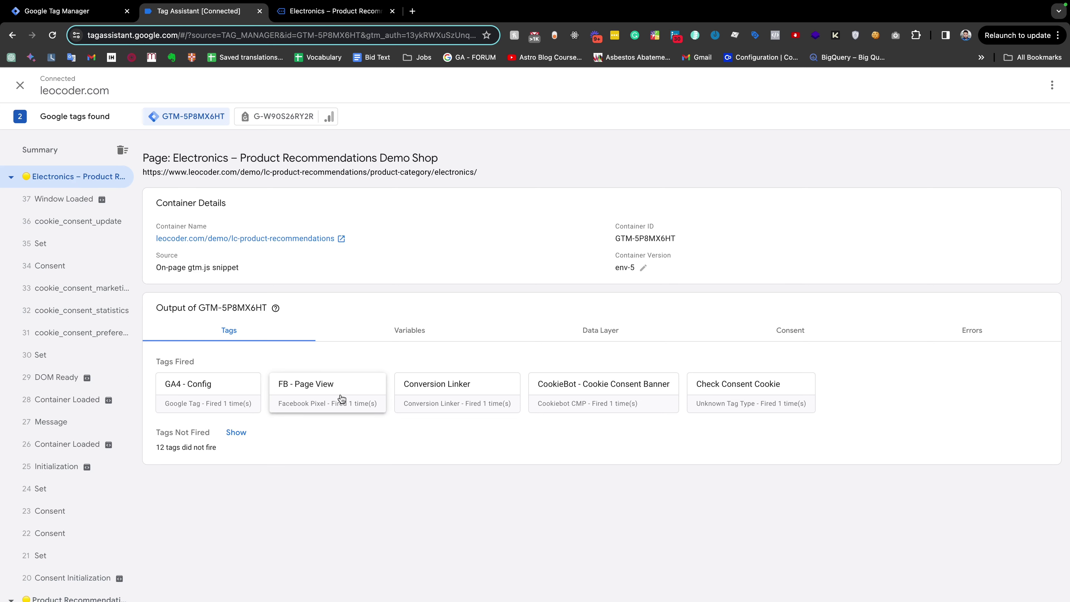
pyautogui.scroll(-2, 67, 434)
pyautogui.click(55, 431)
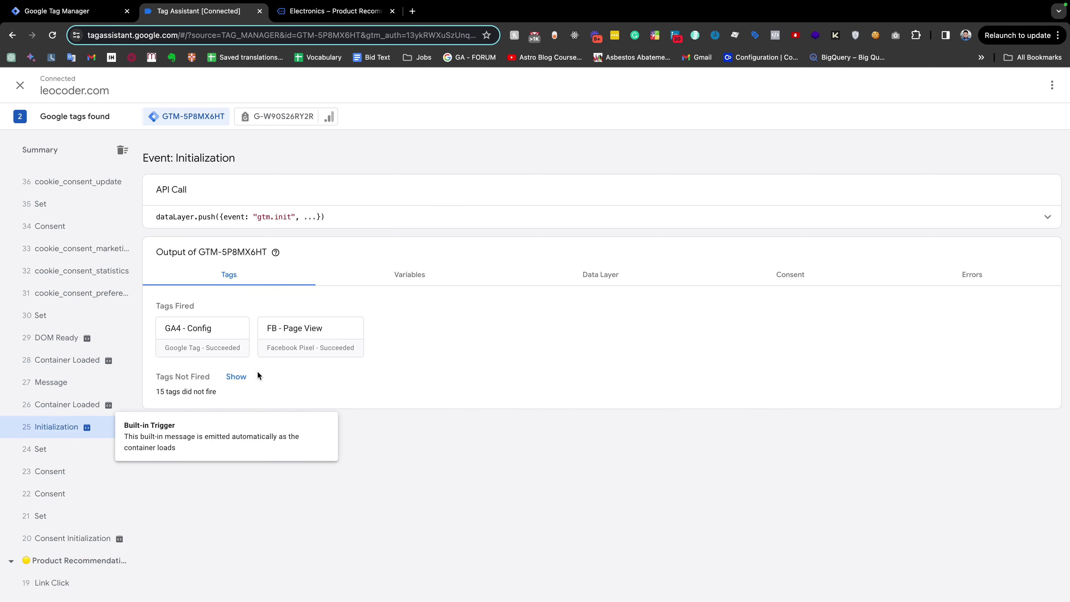
# - Inspect the firing trigger filters of the unfired GA4 - Config tag for the Electronics page's cookie_consent_preferences event
pyautogui.click(50, 300)
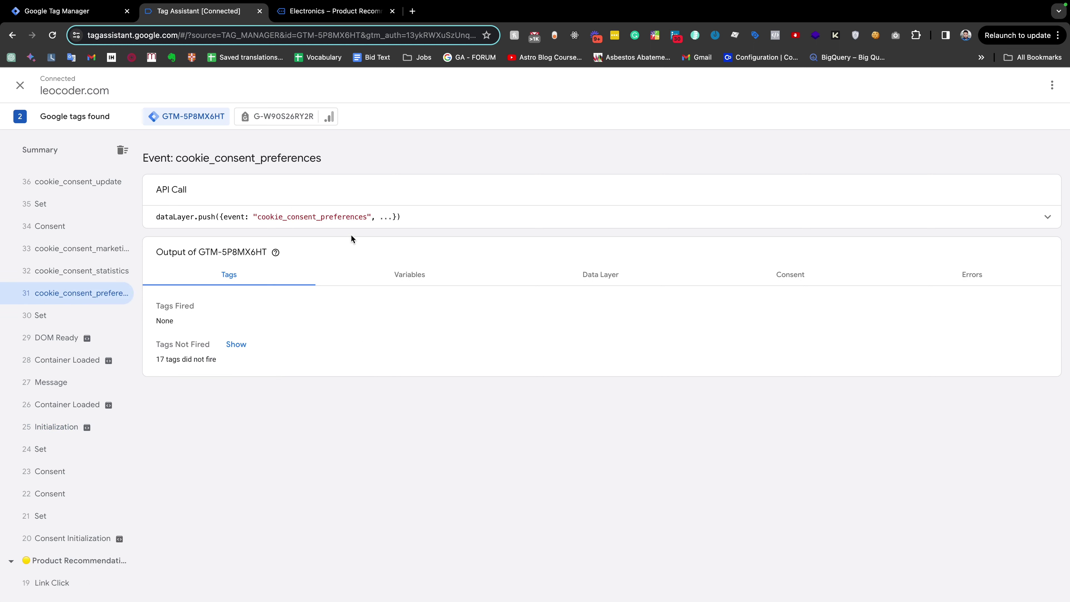
pyautogui.click(236, 345)
pyautogui.click(190, 365)
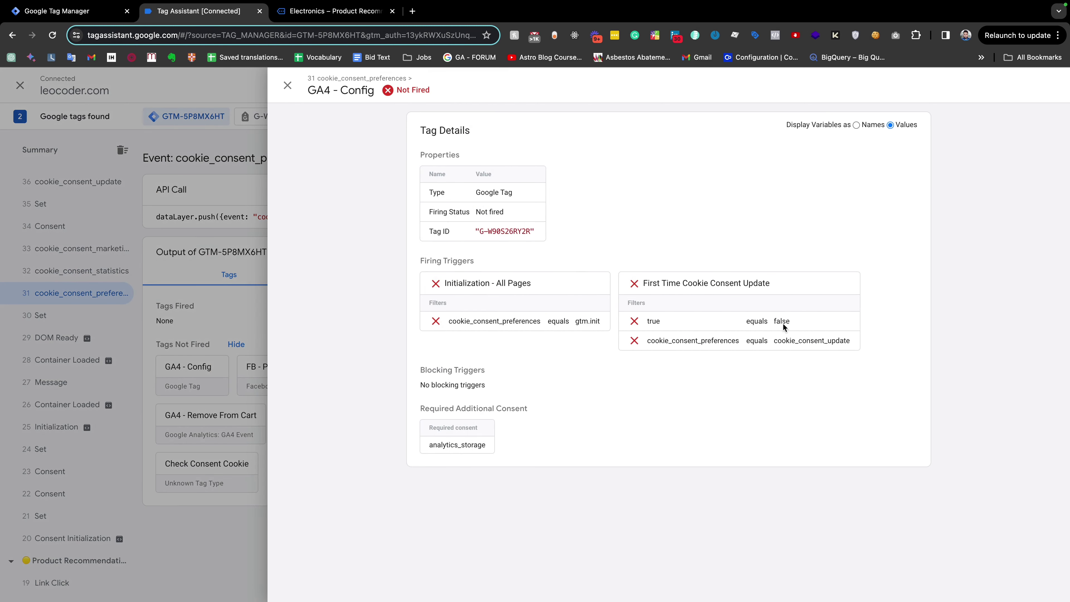
pyautogui.doubleClick(756, 322)
pyautogui.moveTo(660, 321); pyautogui.dragTo(635, 322)
pyautogui.moveTo(811, 322); pyautogui.dragTo(719, 324)
pyautogui.moveTo(861, 349); pyautogui.dragTo(681, 344)
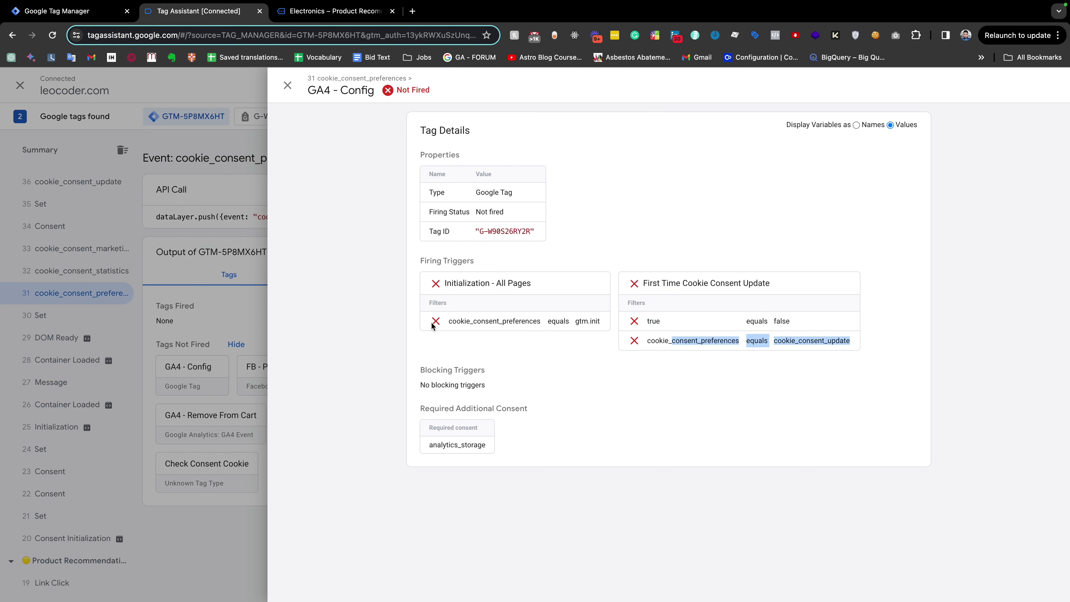
pyautogui.click(209, 307)
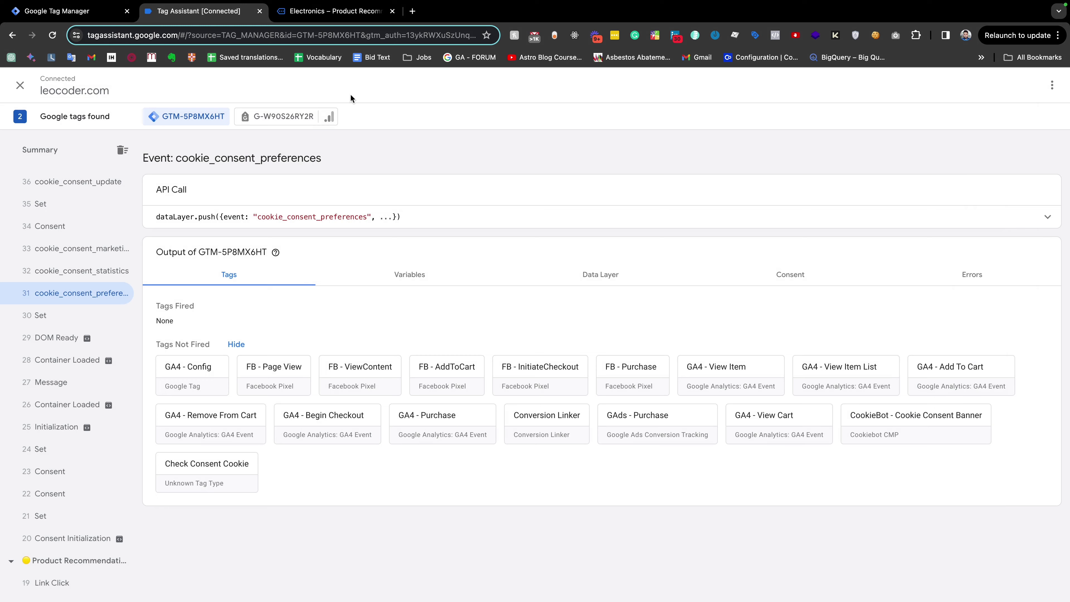
# - Visit the shop's Laptop category, reopen the Electronics category, and return to Tag Assistant
pyautogui.click(310, 12)
pyautogui.scroll(-5, 327, 271)
pyautogui.scroll(2, 331, 209)
pyautogui.scroll(2, 331, 209)
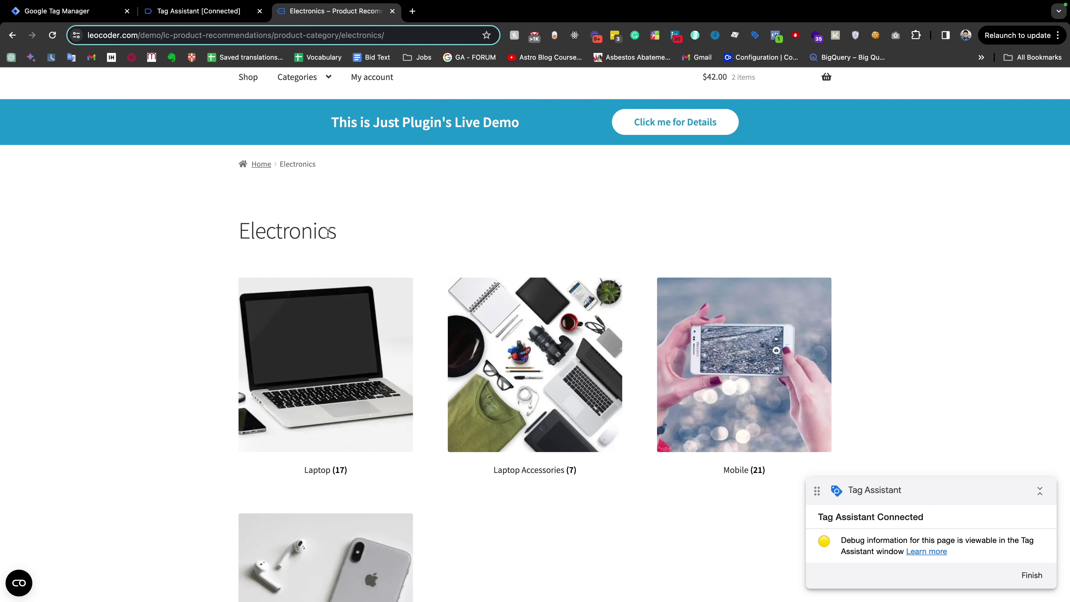
pyautogui.click(348, 350)
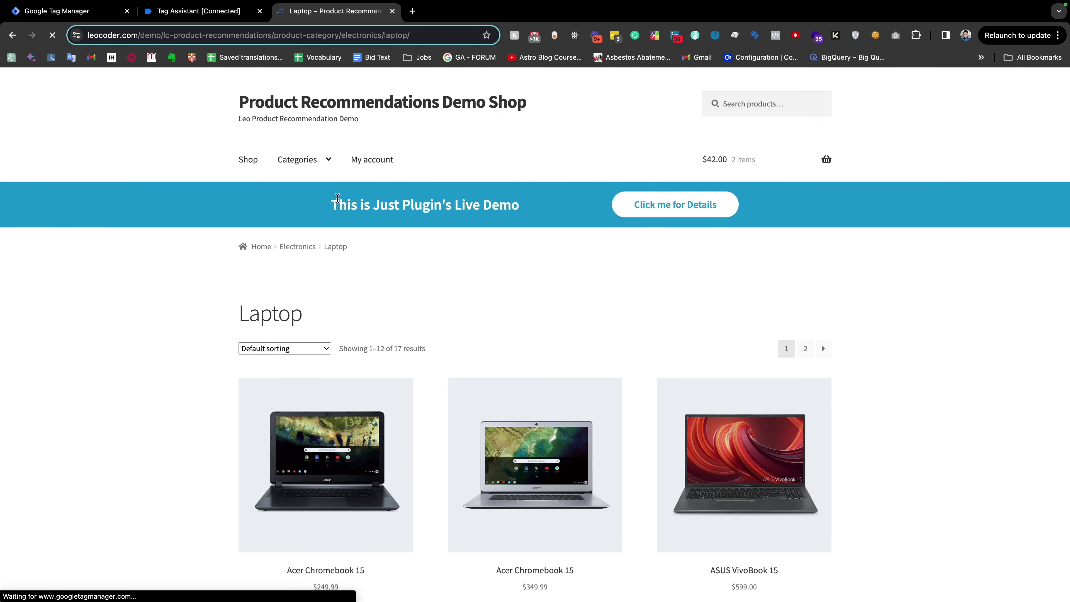
pyautogui.moveTo(298, 160)
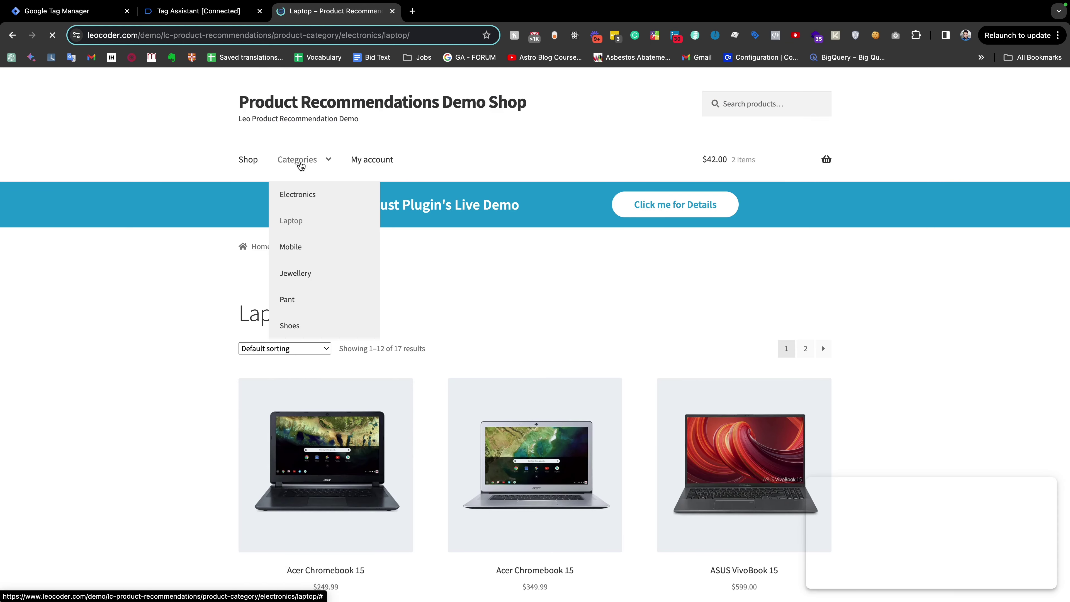
pyautogui.click(297, 195)
pyautogui.click(199, 11)
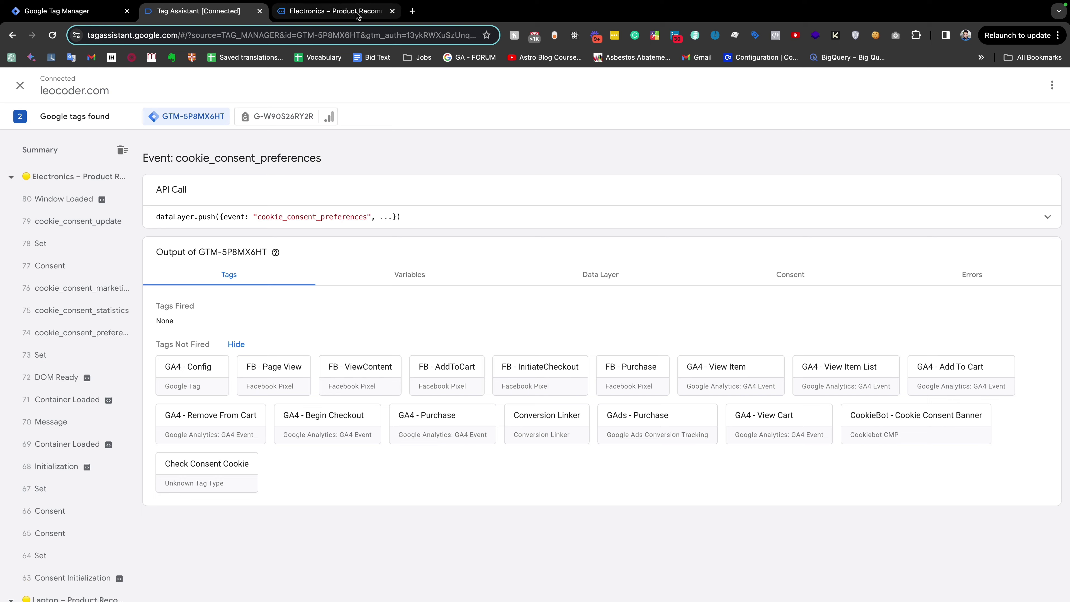
# - Open the shop's Laptop category page and clear the recorded events in Tag Assistant
pyautogui.click(332, 11)
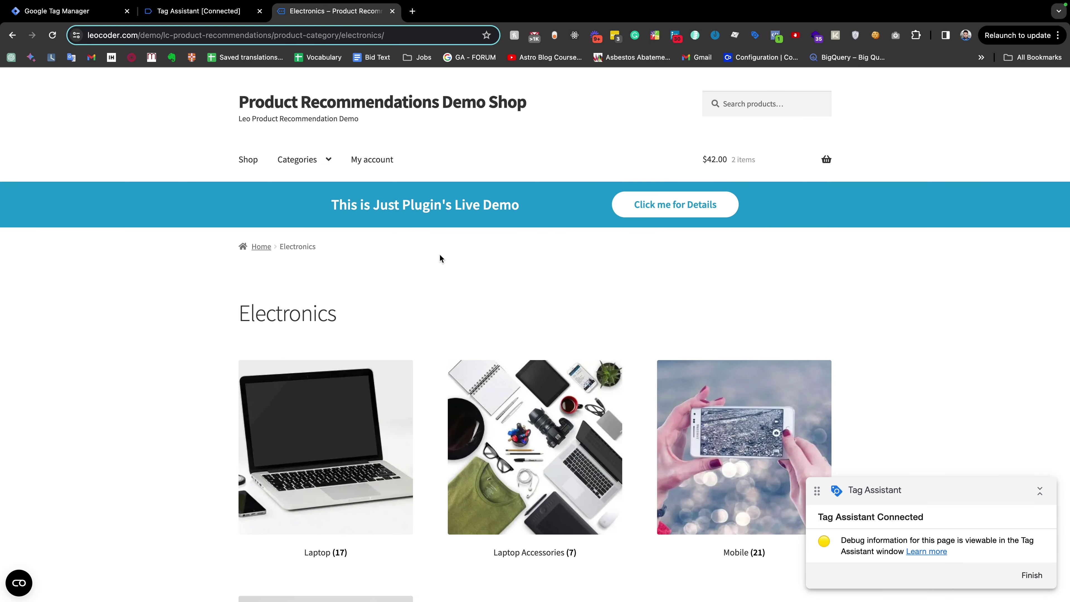
pyautogui.scroll(-3, 438, 252)
pyautogui.click(290, 399)
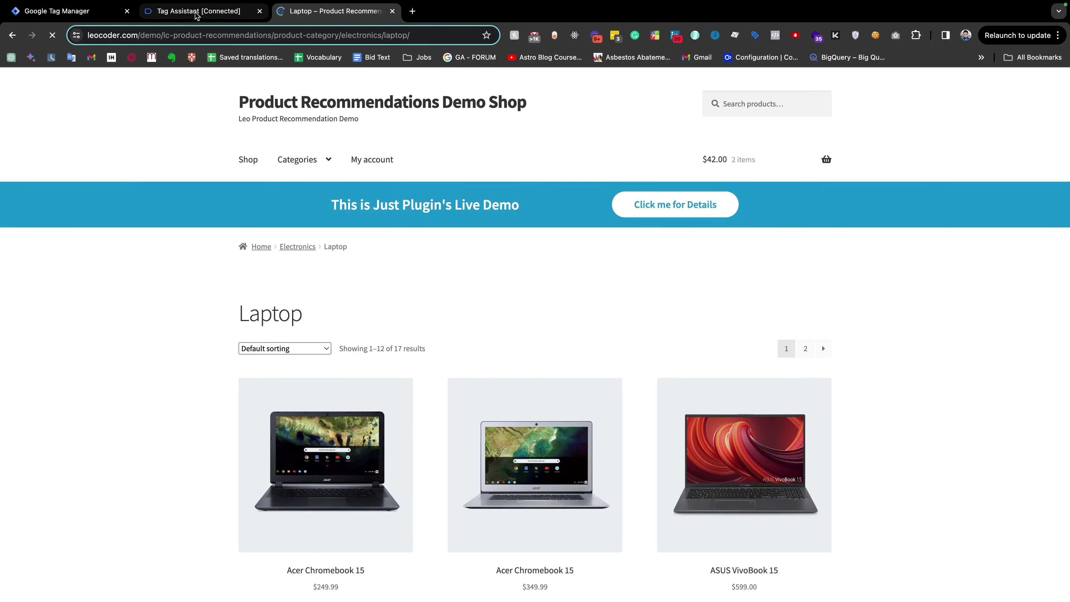
pyautogui.click(198, 11)
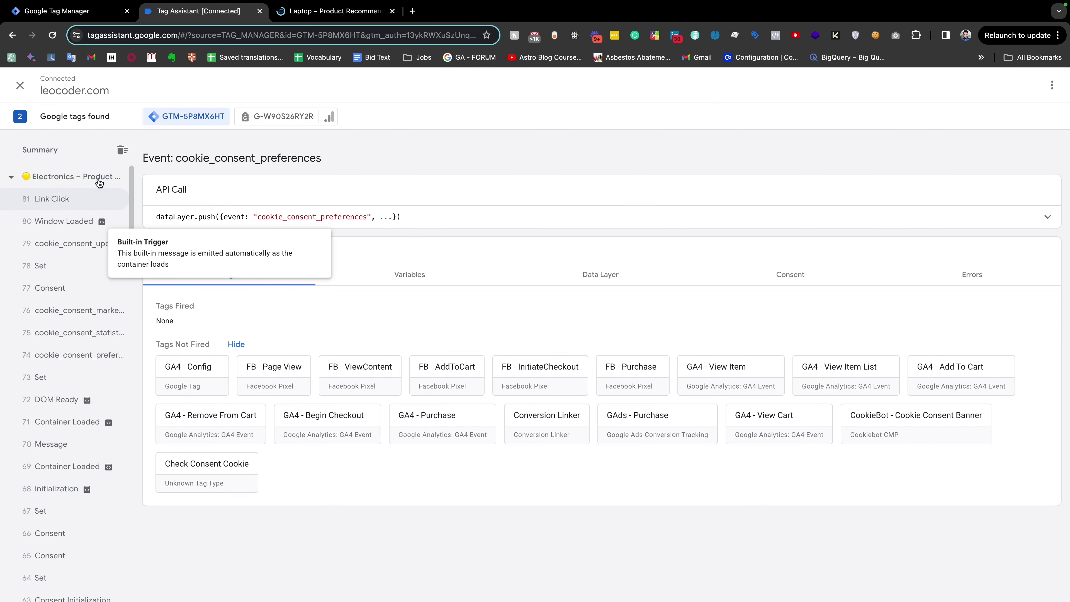
pyautogui.click(121, 157)
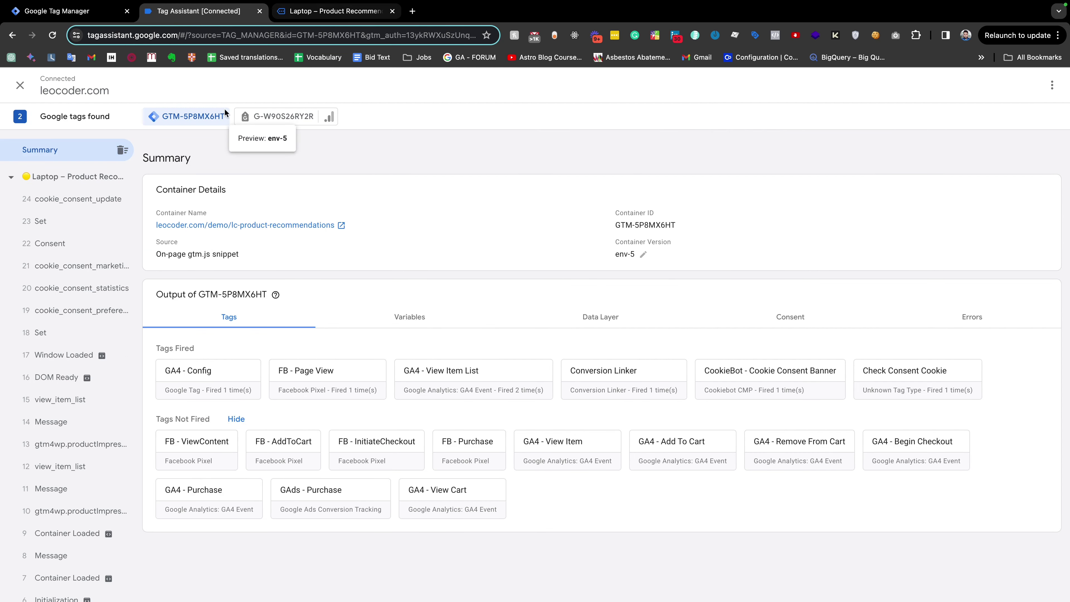
pyautogui.click(122, 149)
# - Delete the CookieConsent cookie stored for the shop's Laptop page
pyautogui.click(335, 11)
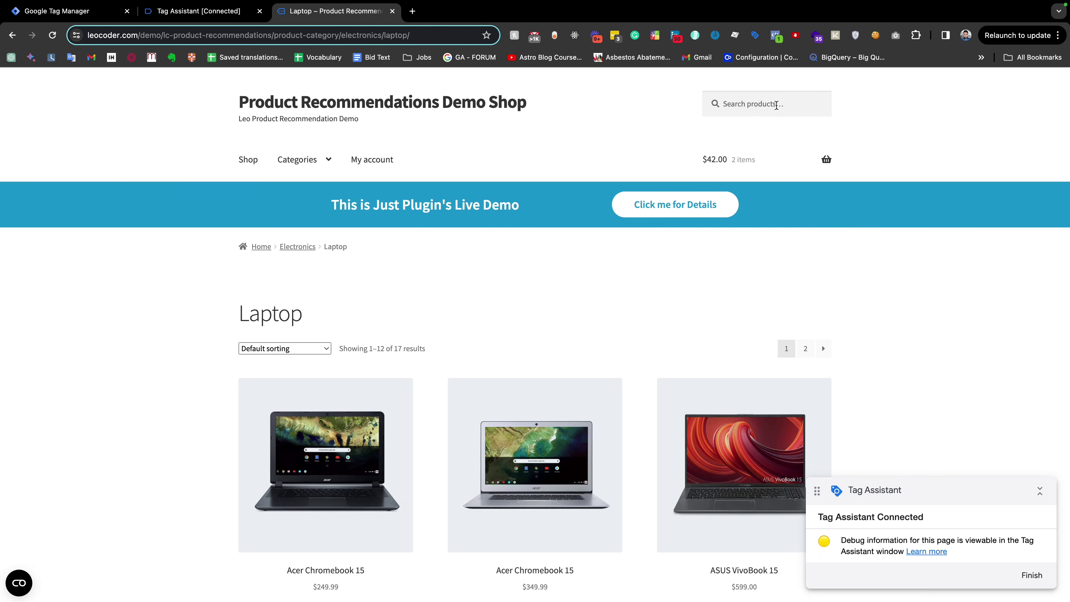
pyautogui.click(876, 36)
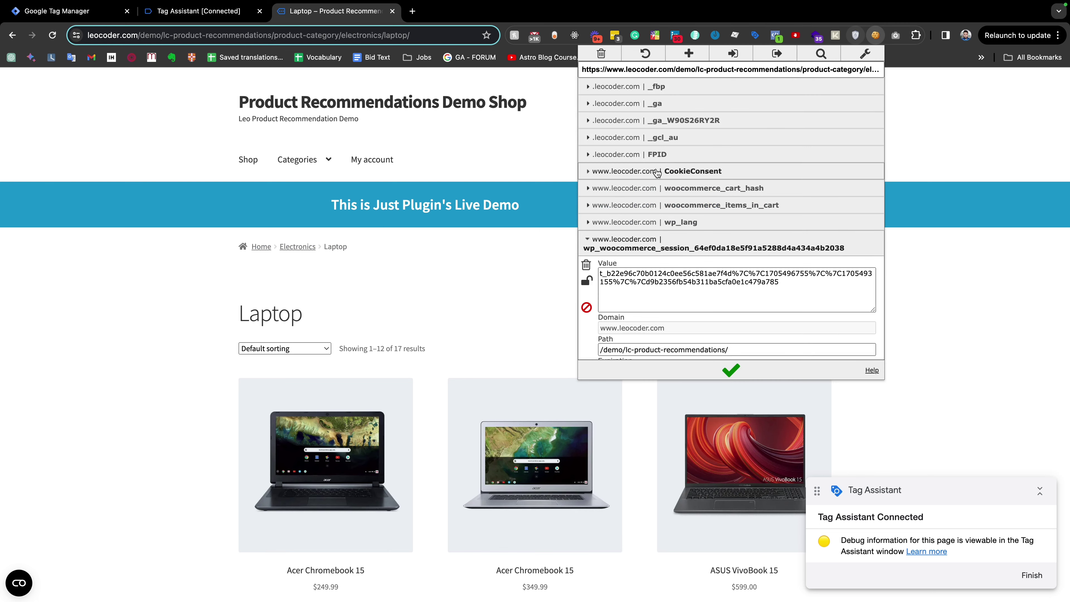
pyautogui.click(666, 173)
pyautogui.click(586, 186)
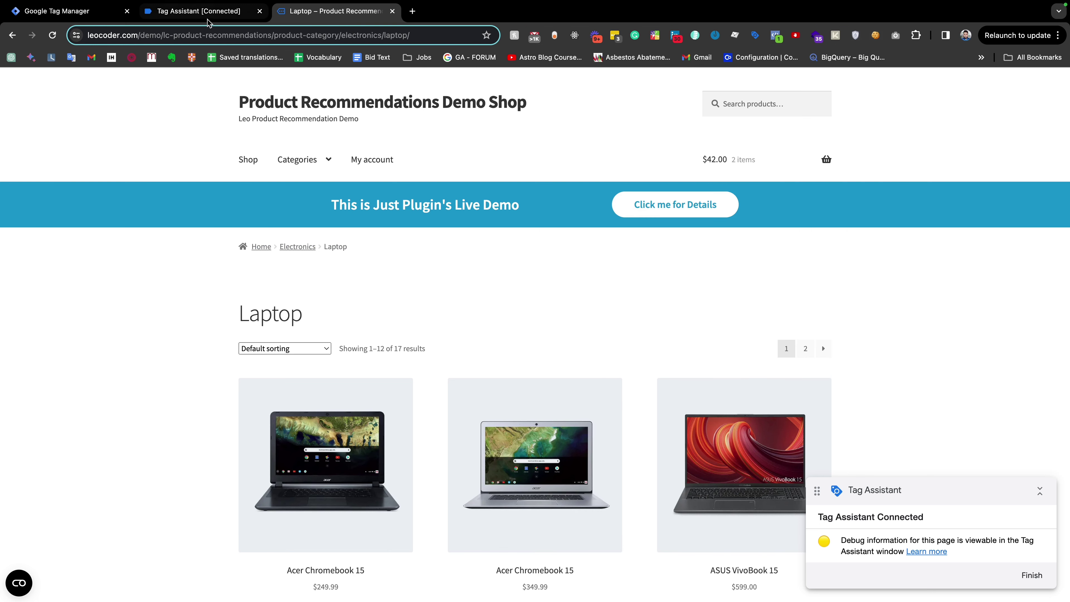
# - Reload the shop's Laptop category page and return to Tag Assistant
pyautogui.click(199, 13)
pyautogui.click(335, 11)
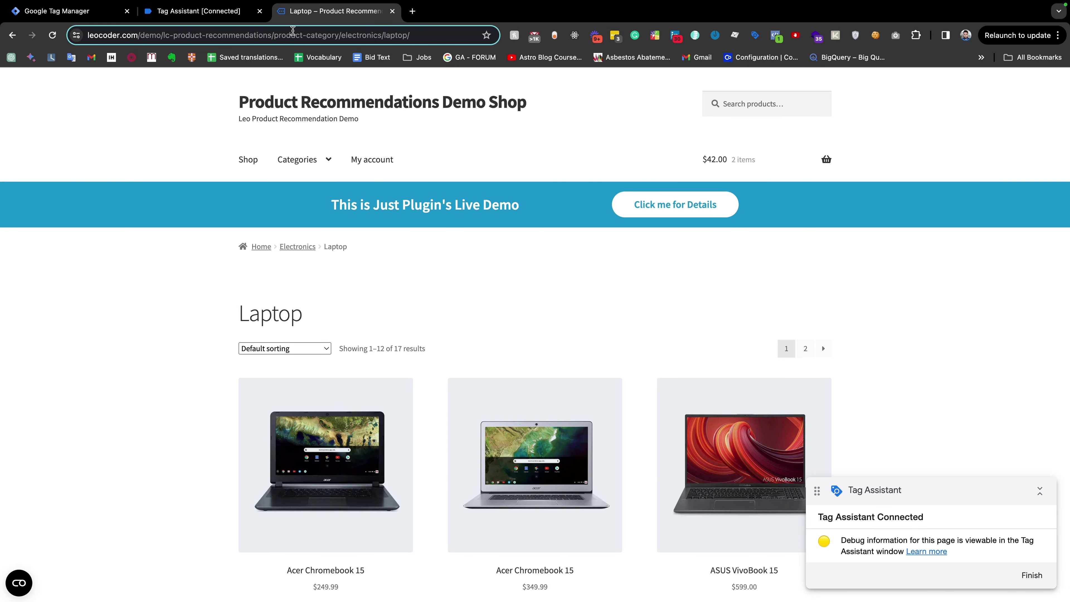
pyautogui.press('super+r')
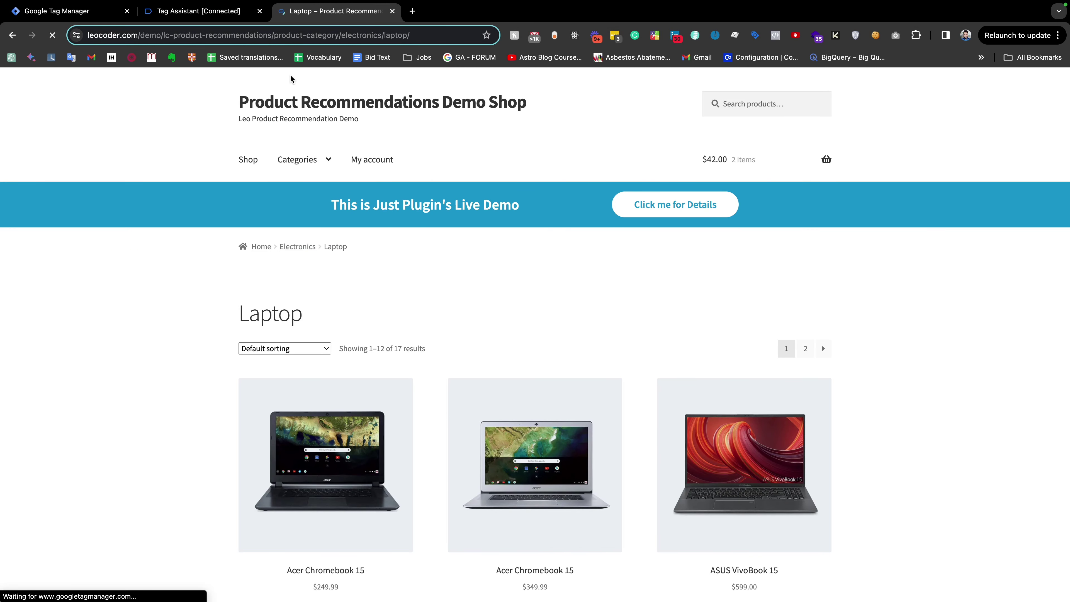
pyautogui.click(225, 16)
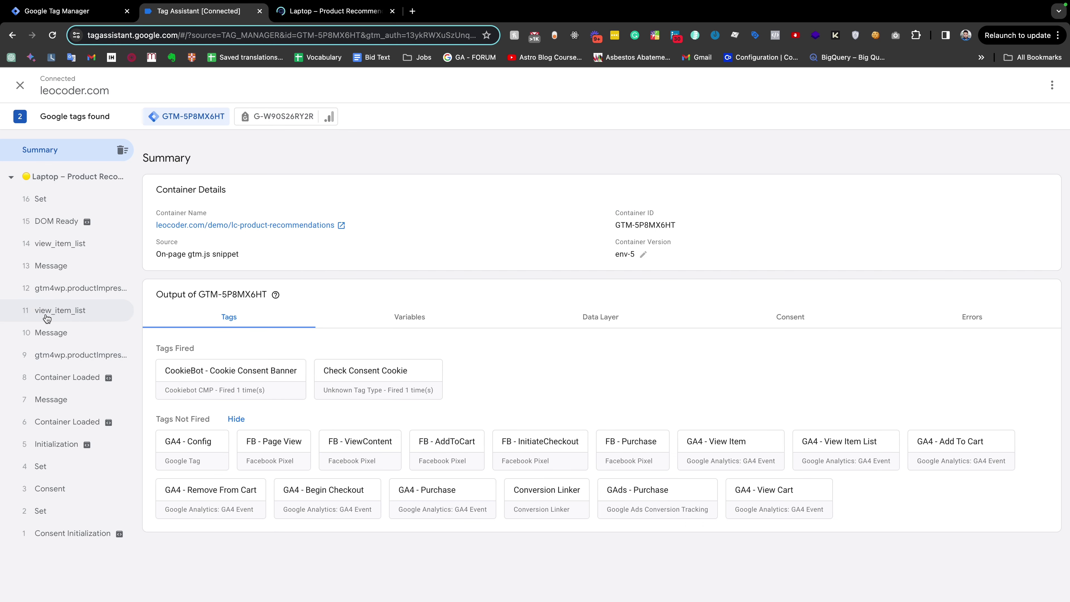
# - Examine which tags fire or are blocked by consent settings on the Laptop page's two view_item_list events
pyautogui.click(62, 313)
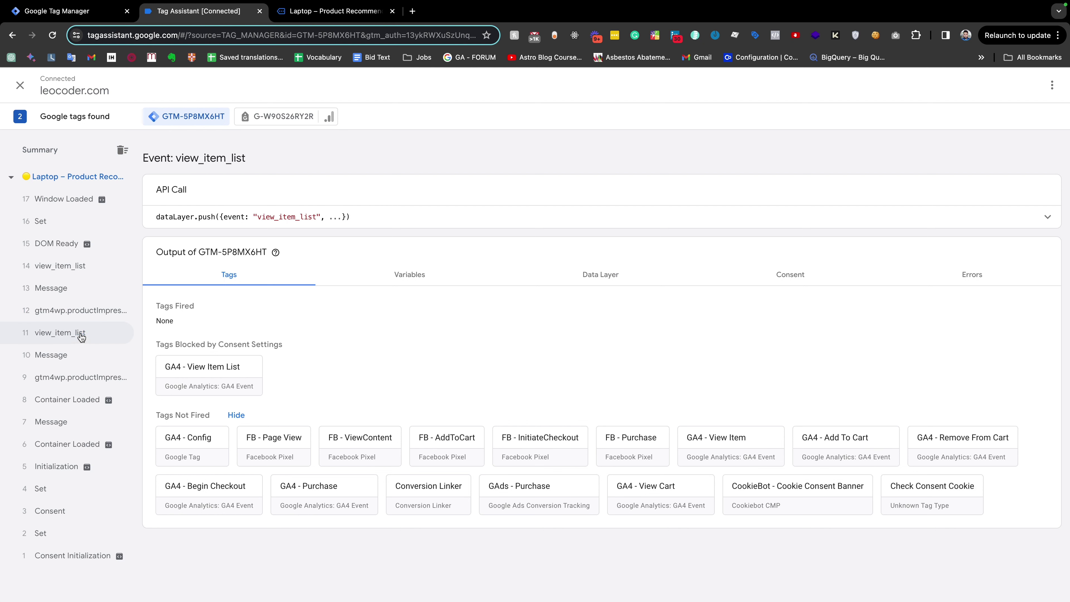
pyautogui.click(60, 266)
pyautogui.click(59, 333)
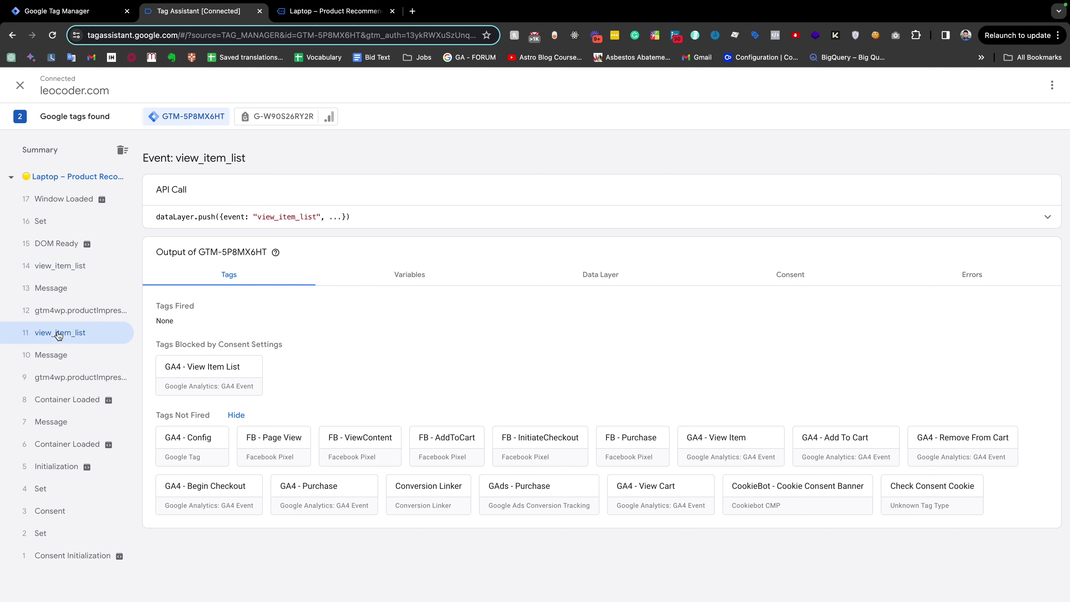
pyautogui.click(57, 270)
pyautogui.click(58, 354)
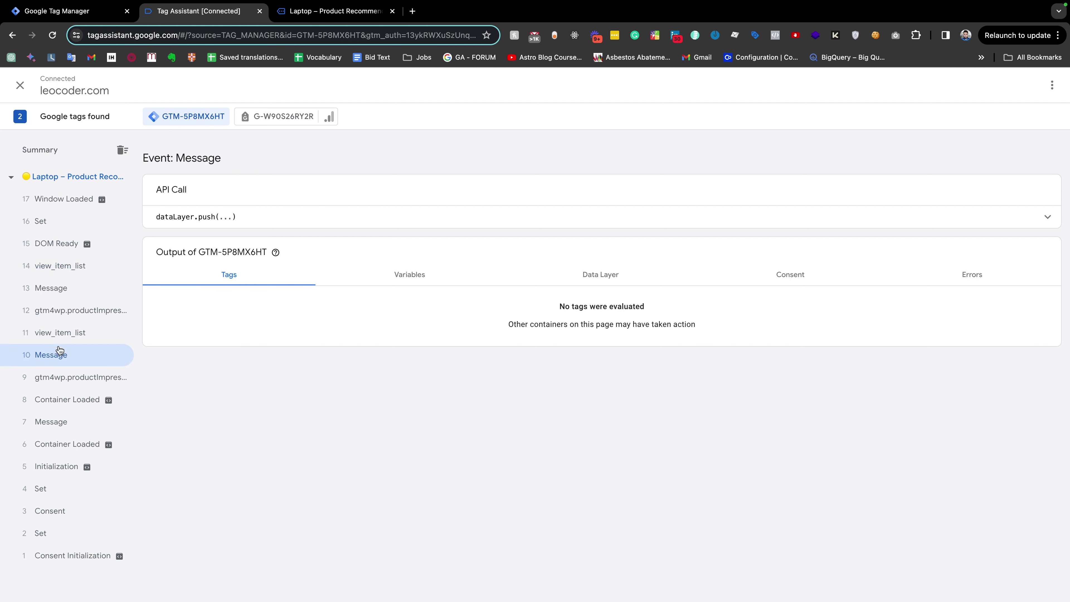
# - Allow cookies in the Laptop page's consent banner and check in Tag Assistant which tags fire on the page and its view_item_list event
pyautogui.click(299, 12)
pyautogui.click(694, 466)
pyautogui.click(198, 11)
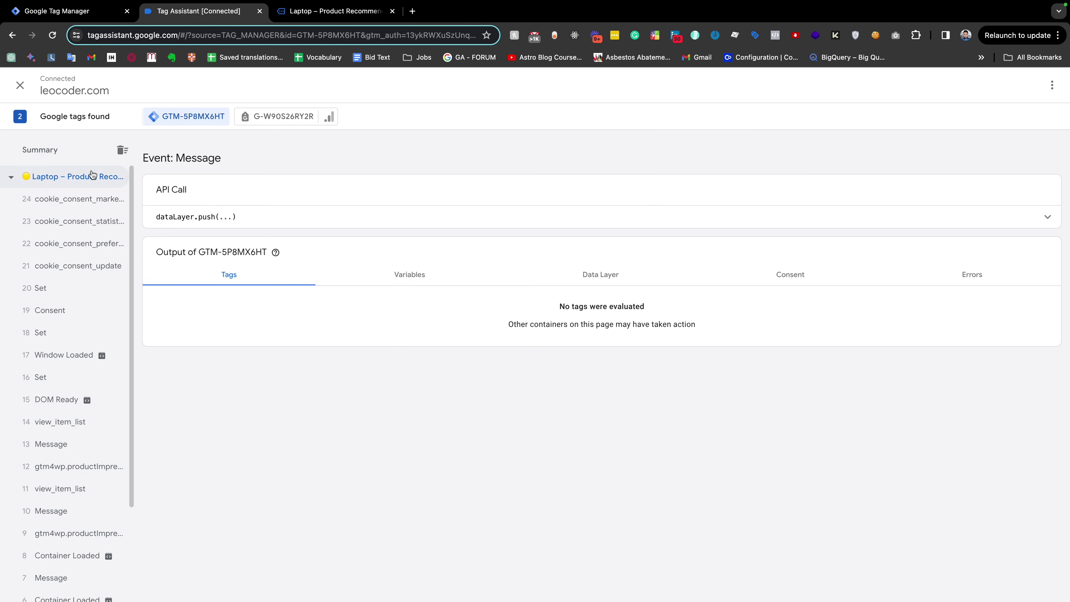
pyautogui.click(93, 175)
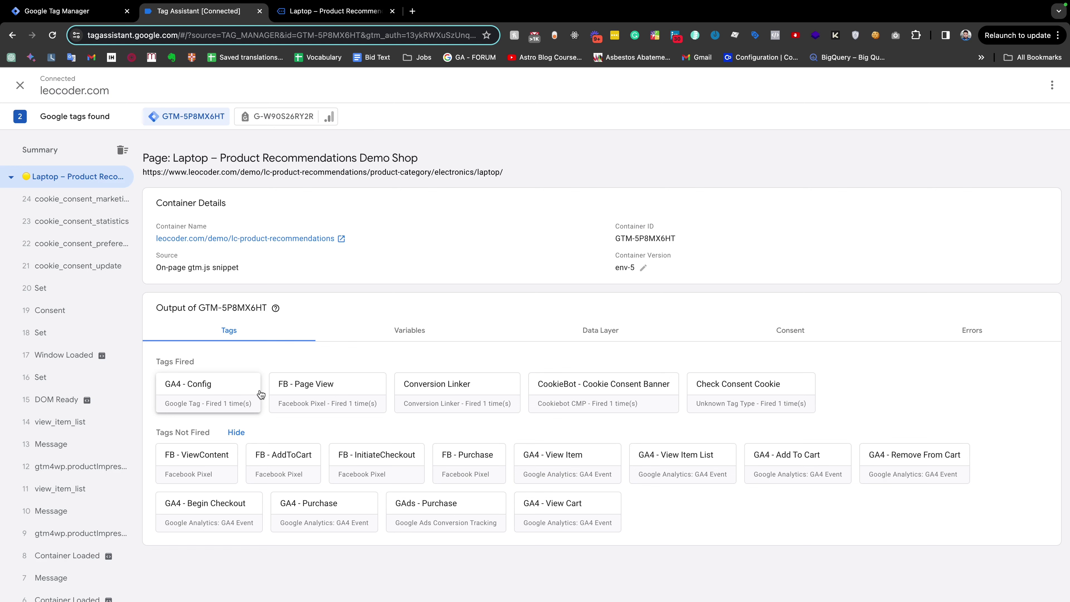
pyautogui.click(78, 427)
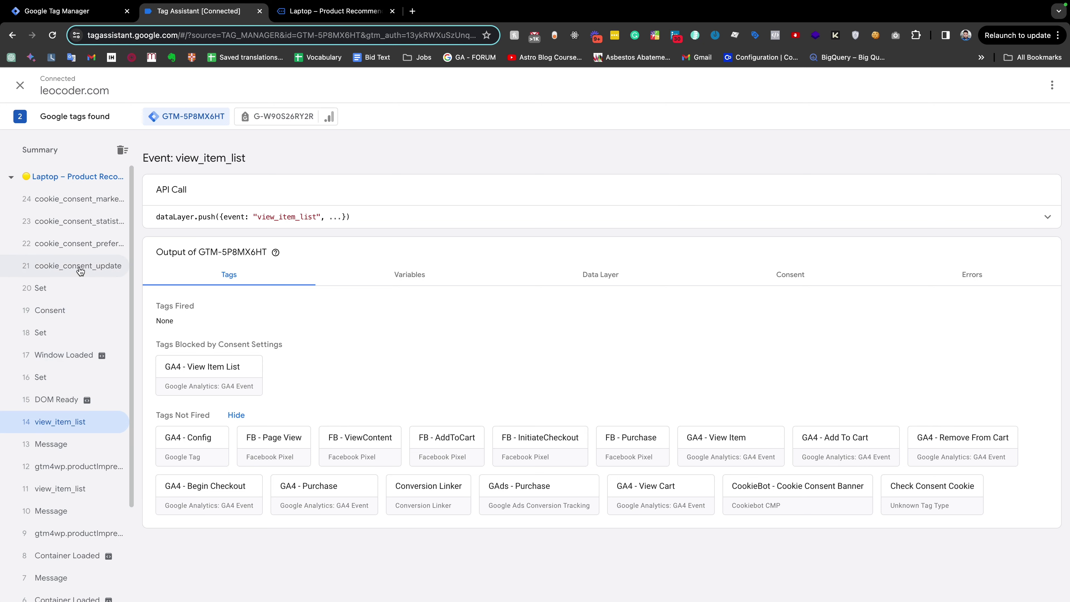
# - Visit the shop's Acer Chromebook 15 product page, the cart and the checkout page
pyautogui.click(332, 10)
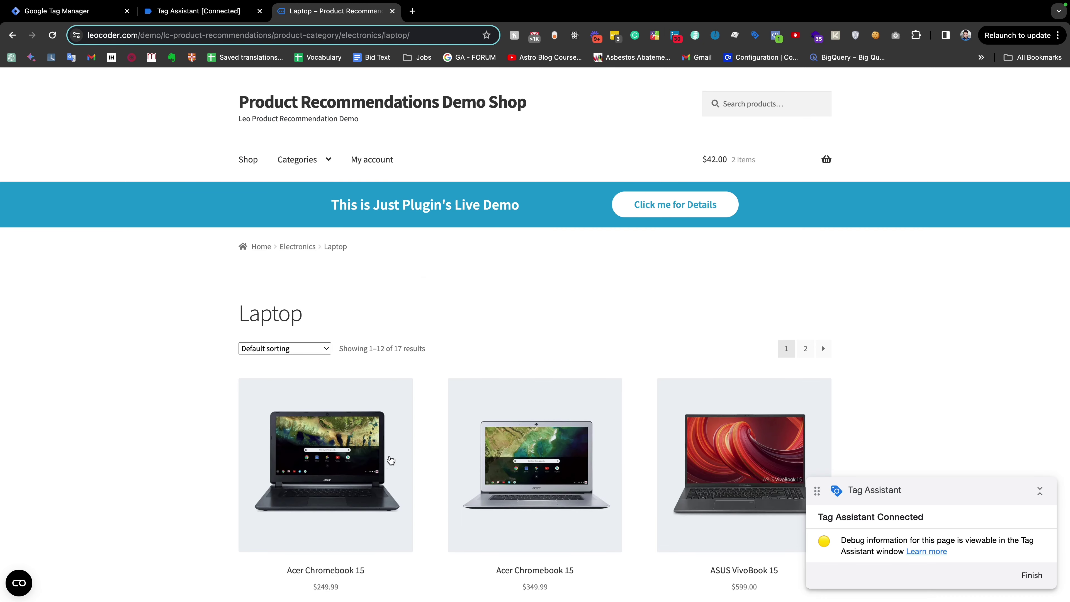
pyautogui.click(347, 457)
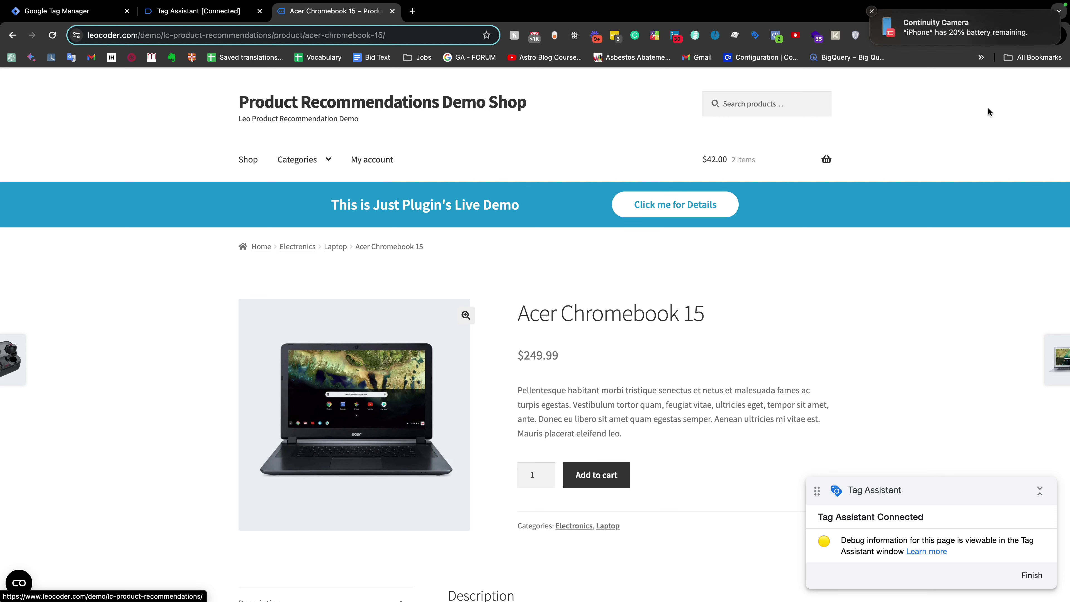
pyautogui.click(826, 160)
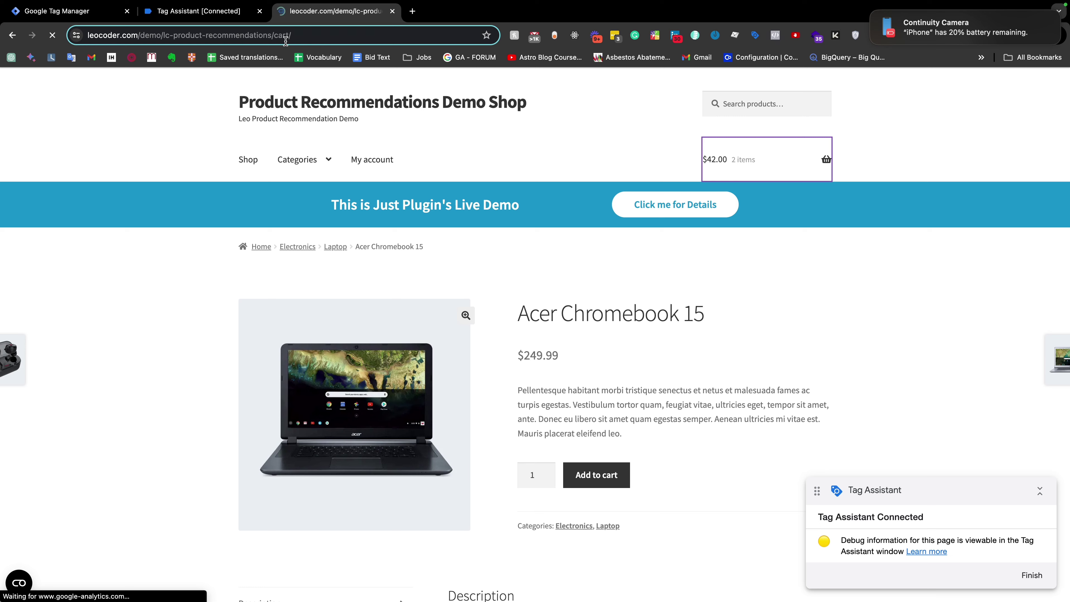
pyautogui.scroll(-5, 295, 310)
pyautogui.scroll(-2, 296, 313)
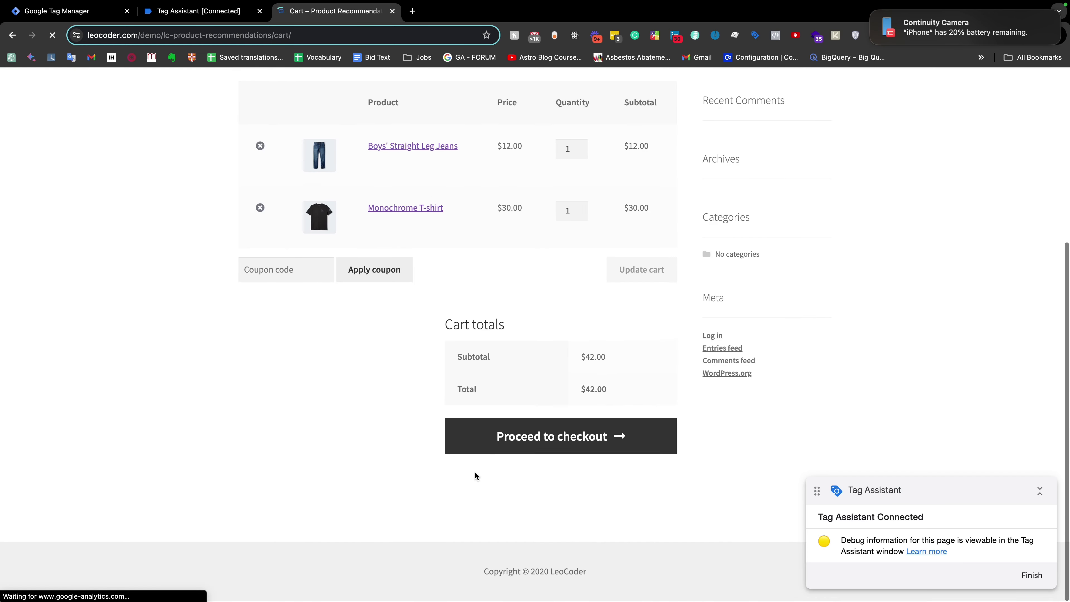
pyautogui.click(483, 441)
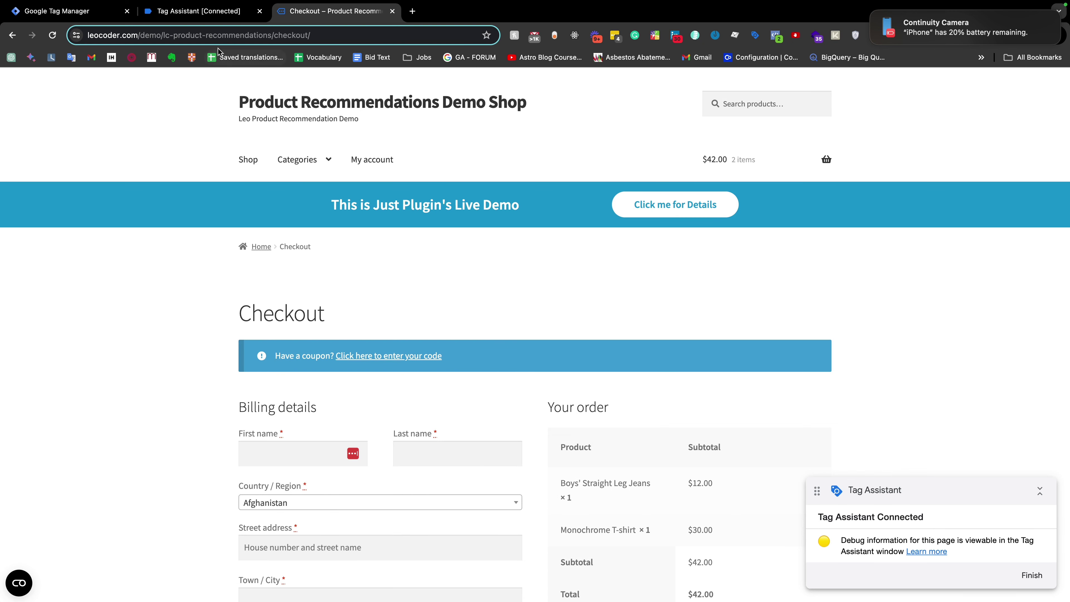
# - Duplicate the First Time Cookie Consent Update trigger in Google Tag Manager, naming the copy "First Time Cookie Consent Update - Category Page"
pyautogui.click(206, 11)
pyautogui.click(55, 14)
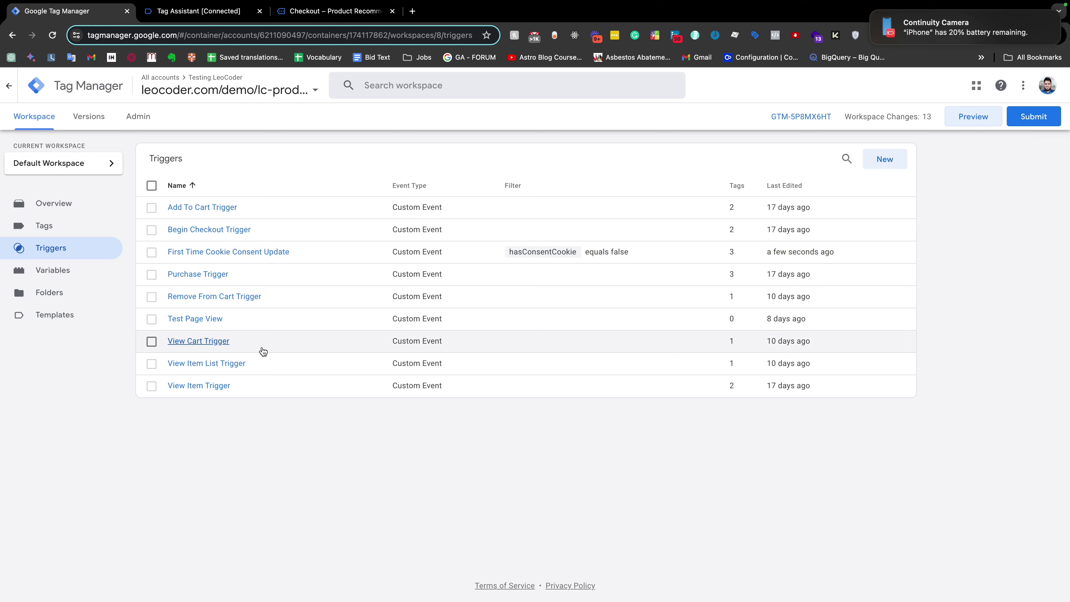
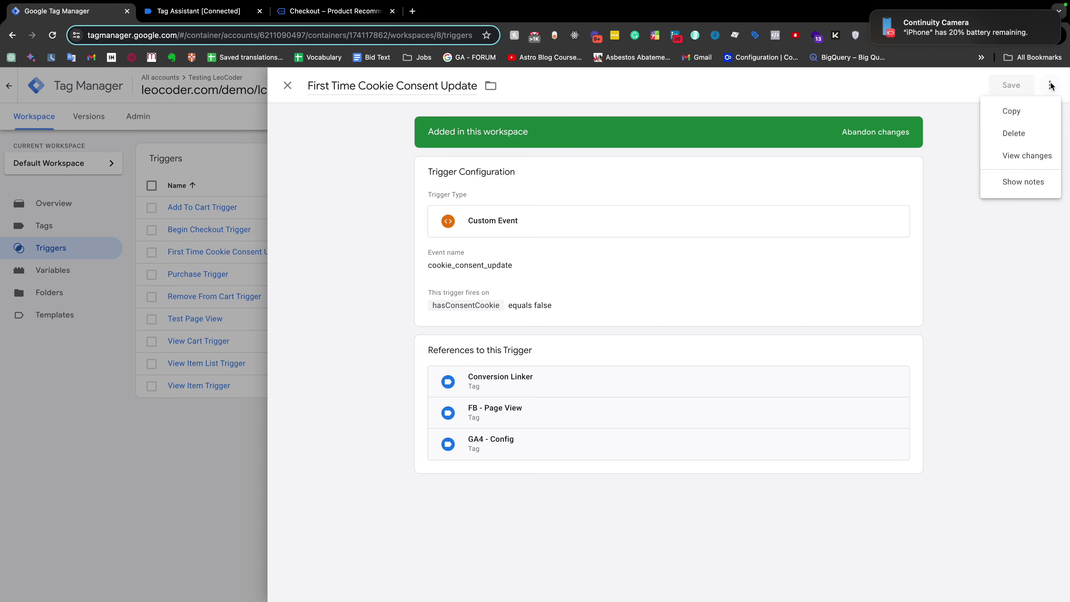
pyautogui.click(1010, 111)
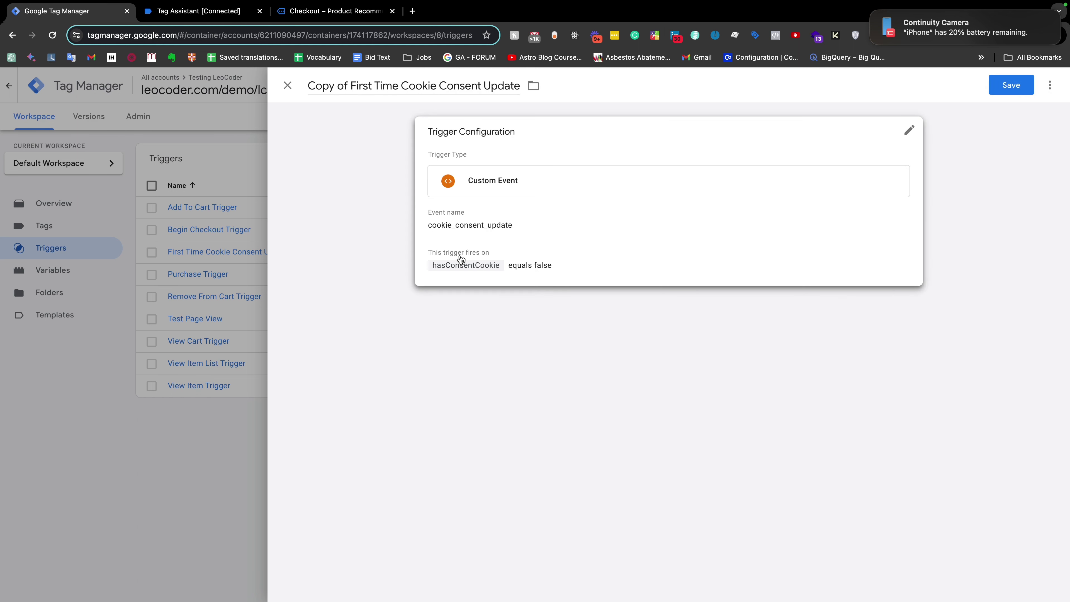
pyautogui.click(540, 218)
pyautogui.moveTo(352, 86); pyautogui.dragTo(308, 85)
pyautogui.press('BackSpace')
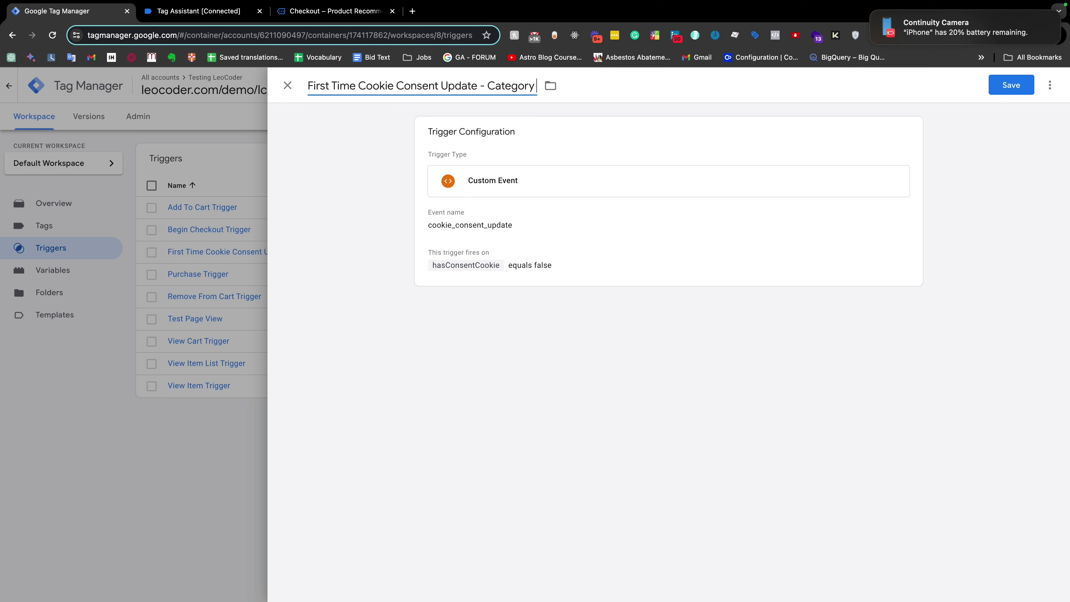
# - Add a second firing condition based on Page Path to the category page trigger
pyautogui.click(497, 214)
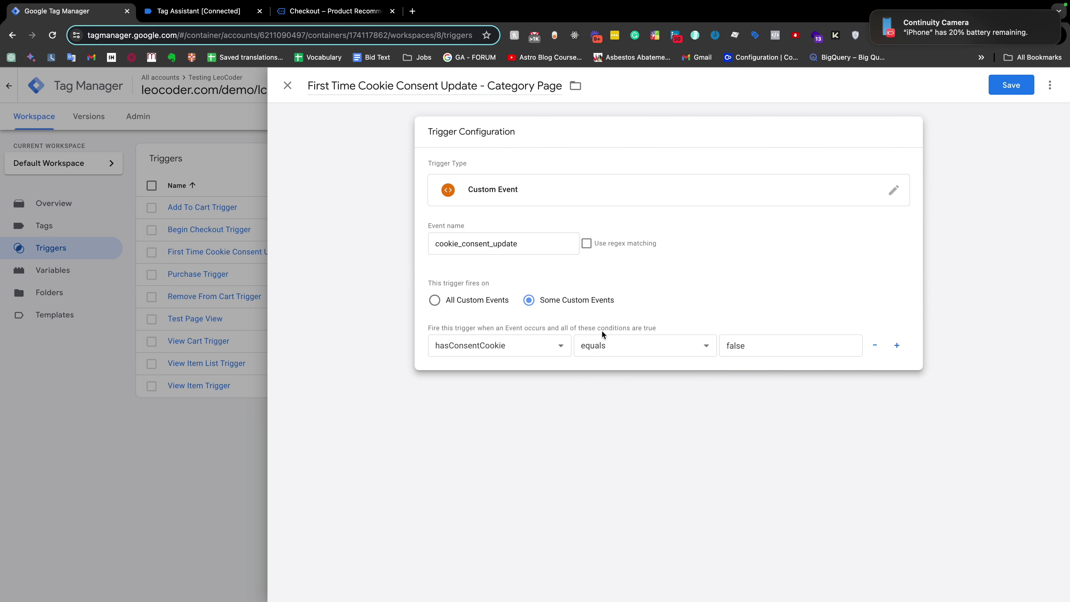
pyautogui.click(896, 345)
pyautogui.click(456, 369)
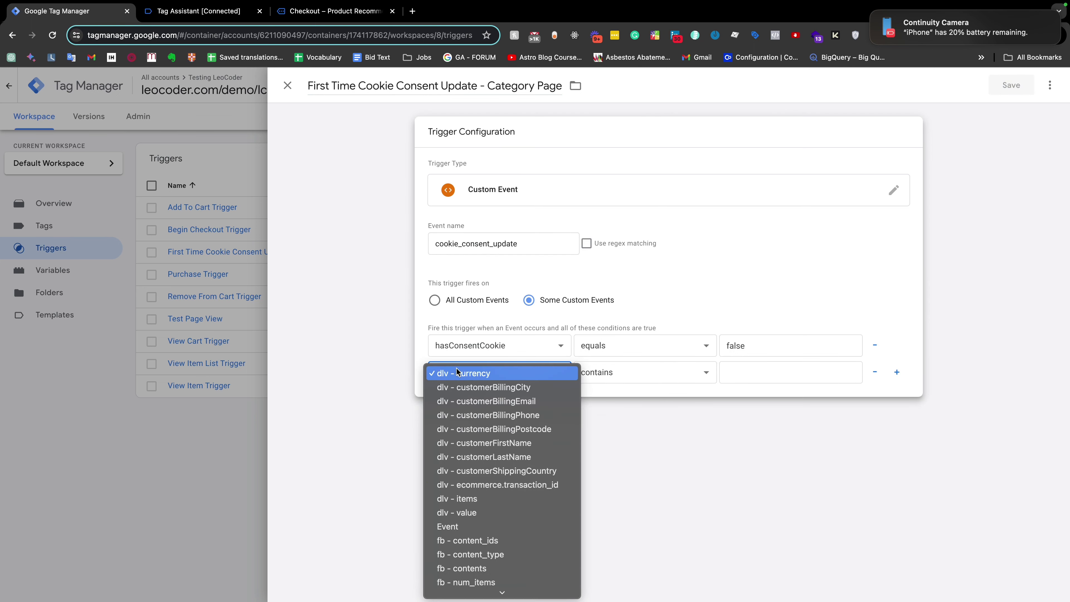
pyautogui.scroll(-2, 503, 483)
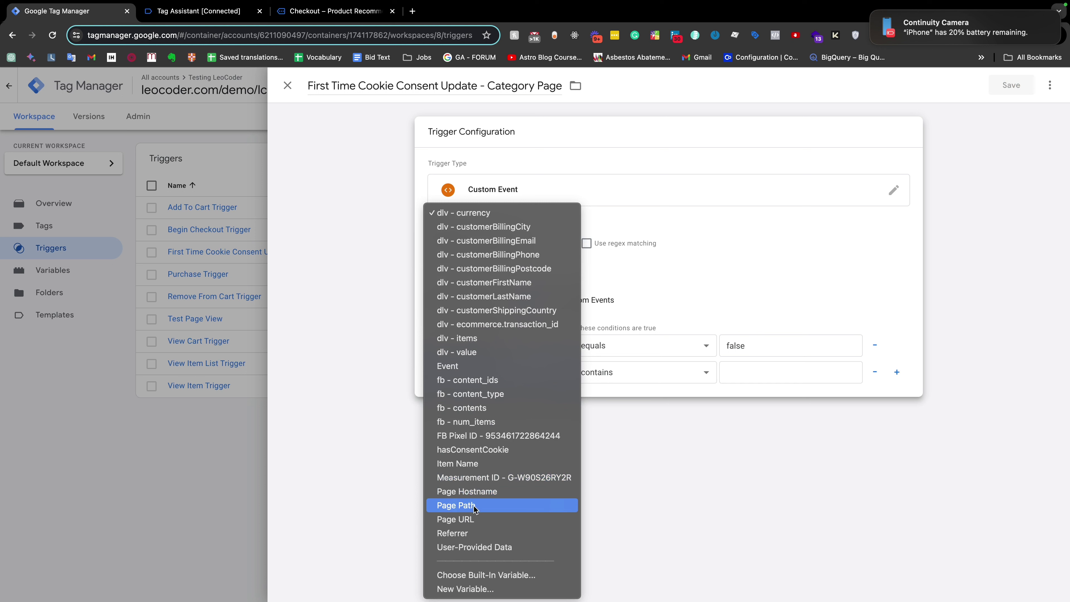
pyautogui.click(490, 505)
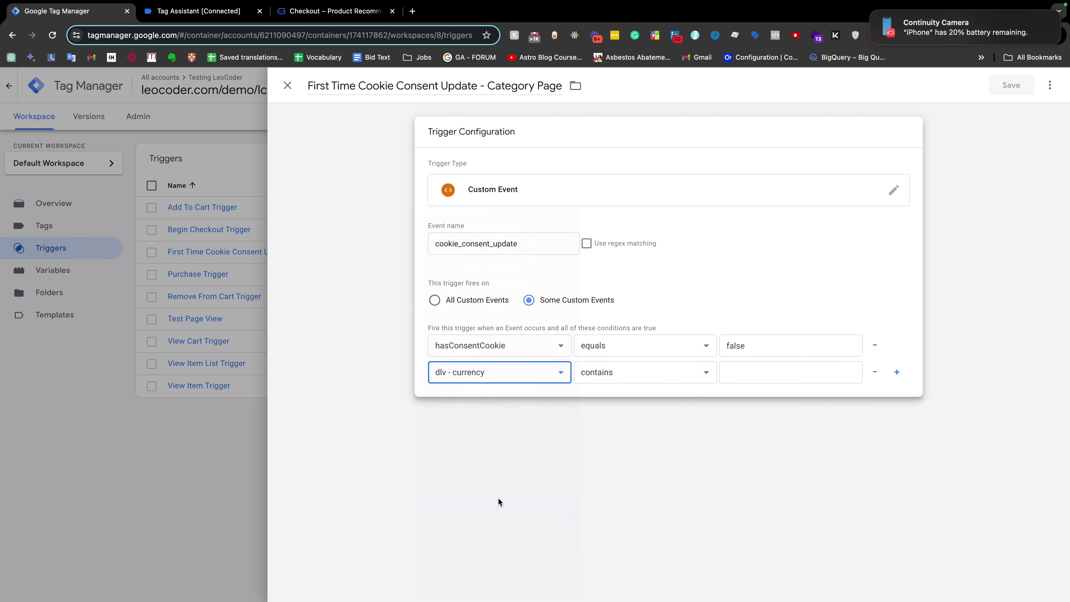
# - Open the shop's Electronics category page and select the /product-category/ part of its URL for the trigger condition
pyautogui.click(312, 17)
pyautogui.moveTo(275, 179)
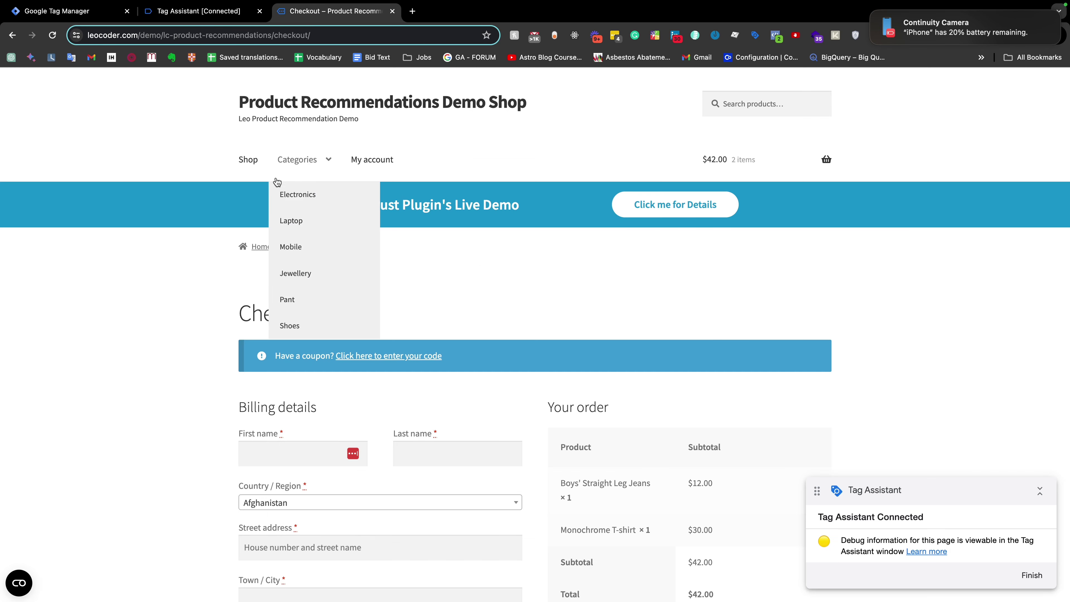
pyautogui.click(297, 194)
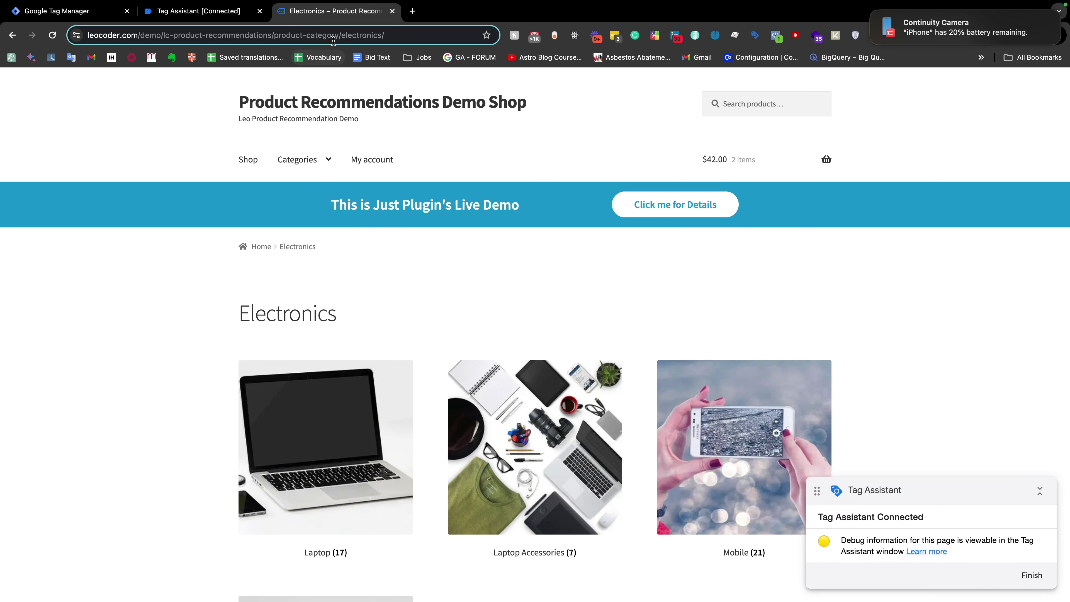
pyautogui.click(342, 36)
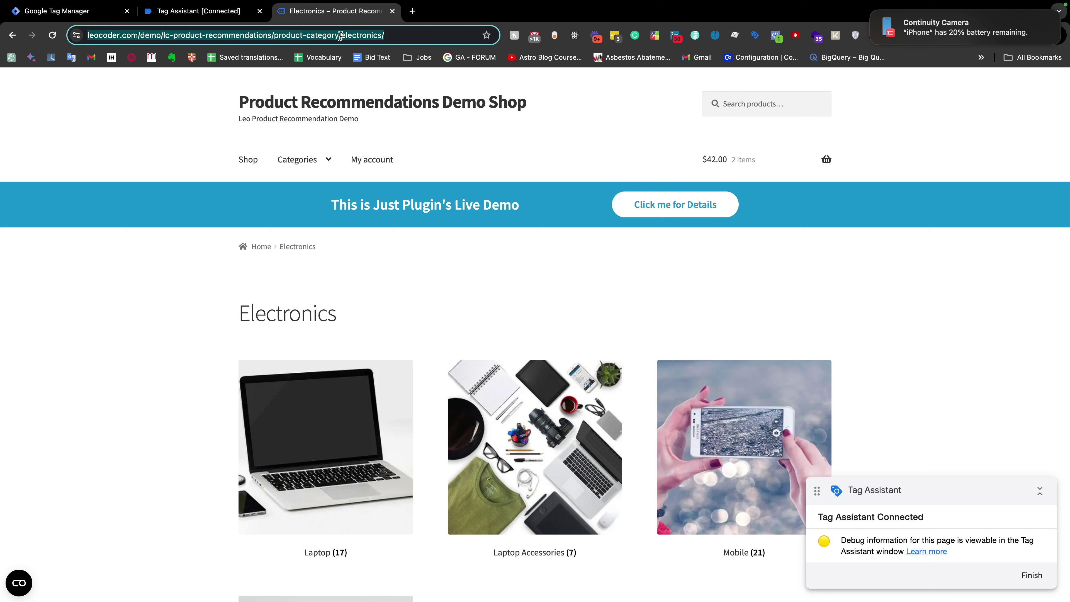
pyautogui.tripleClick(206, 125)
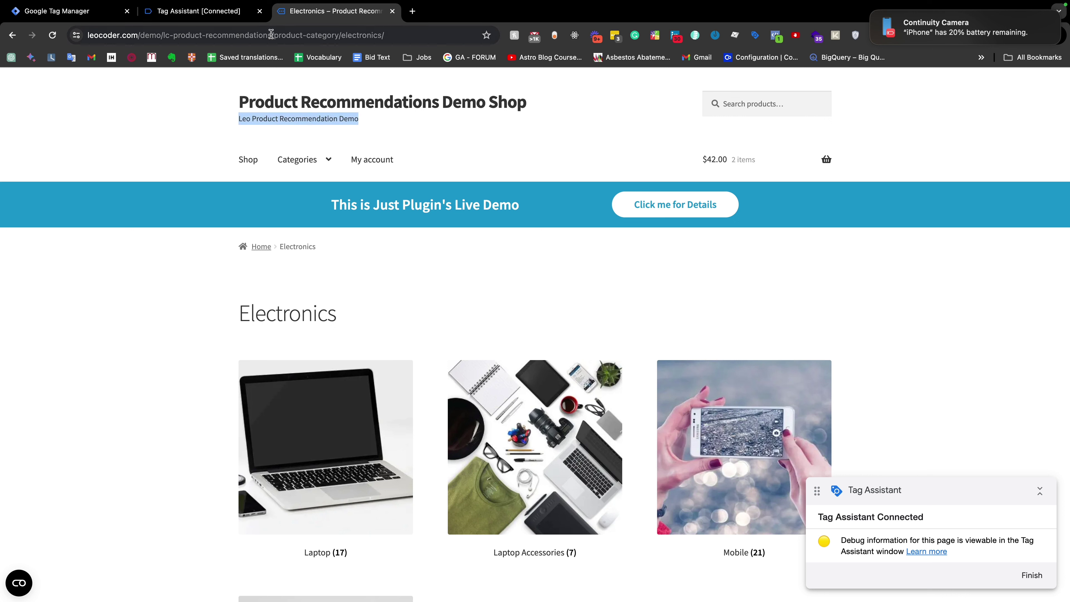
pyautogui.moveTo(270, 35); pyautogui.dragTo(341, 37)
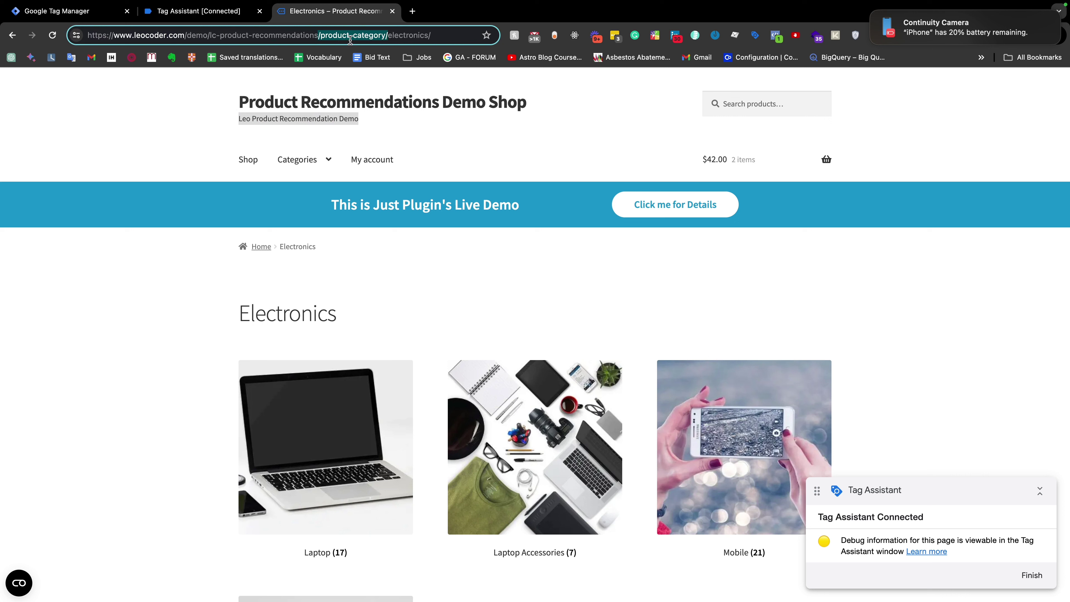
pyautogui.click(233, 16)
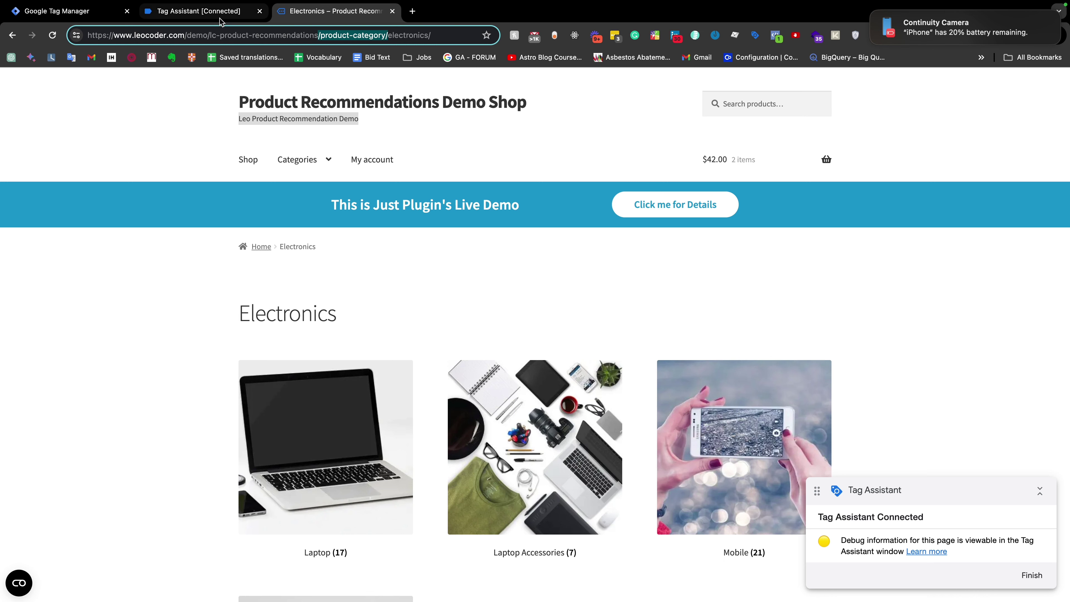
# - Set the category page trigger's Page Path condition to contain /product-category/ in Google Tag Manager and save the trigger
pyautogui.click(67, 13)
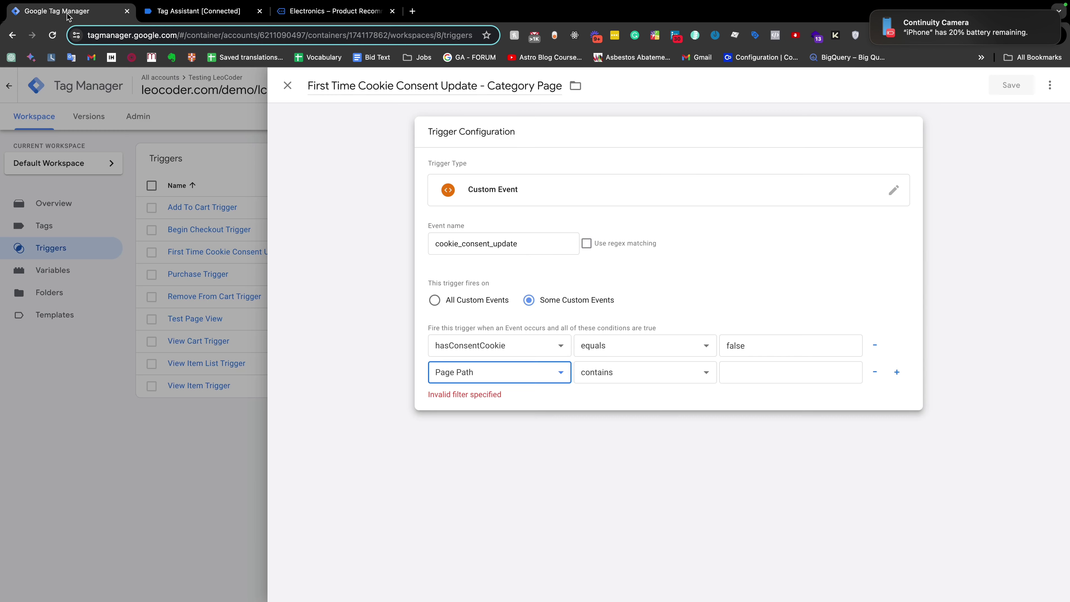
pyautogui.click(724, 377)
pyautogui.press('super+v')
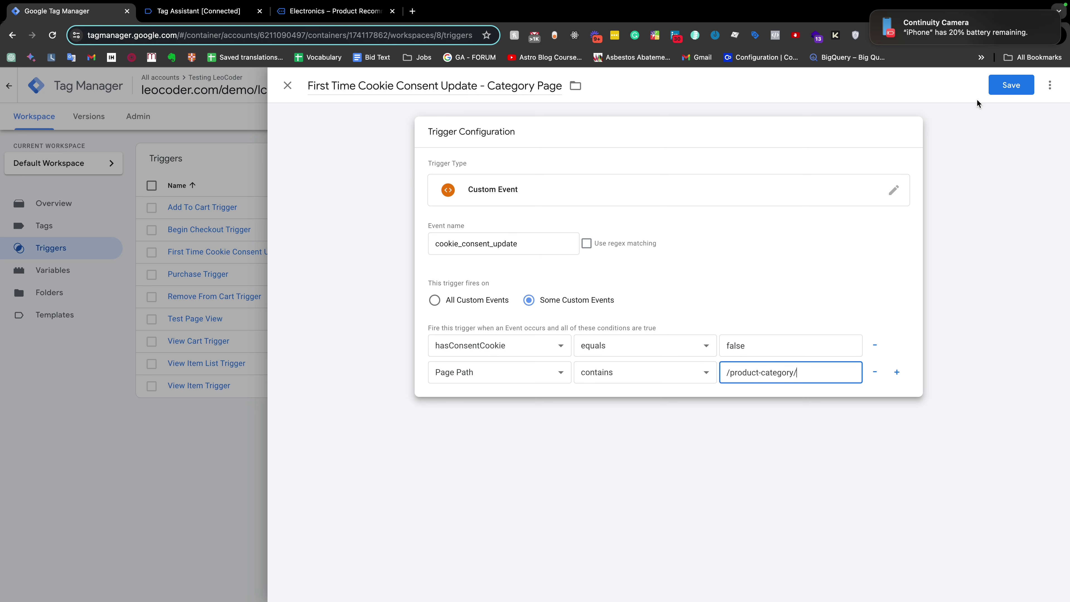
pyautogui.click(1009, 87)
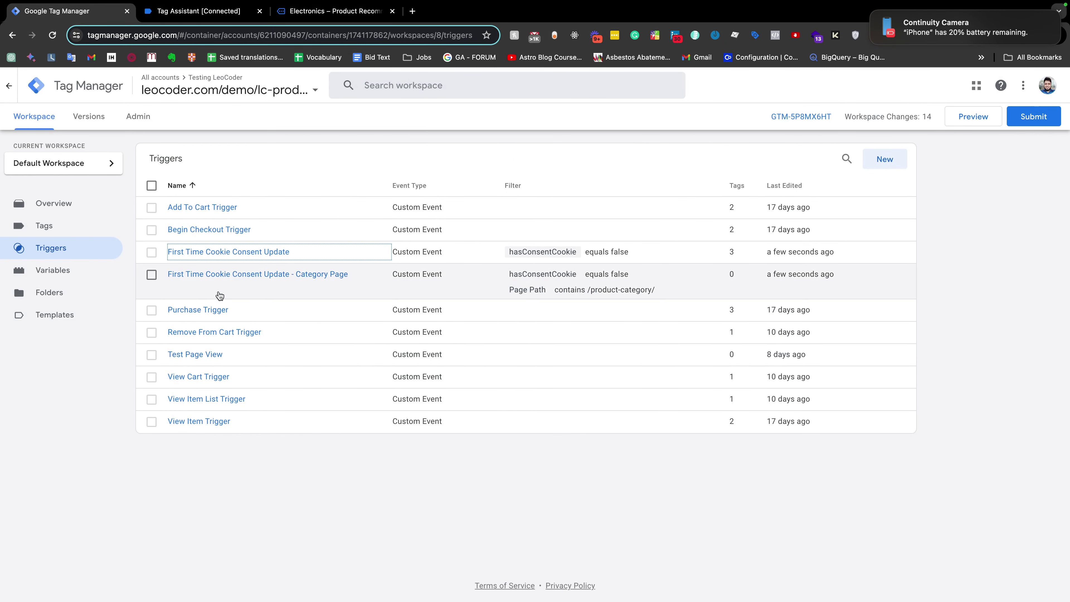
# - Duplicate the category page trigger, naming the copy "Copy of First Time Cookie Consent Update - Product Page"
pyautogui.click(151, 275)
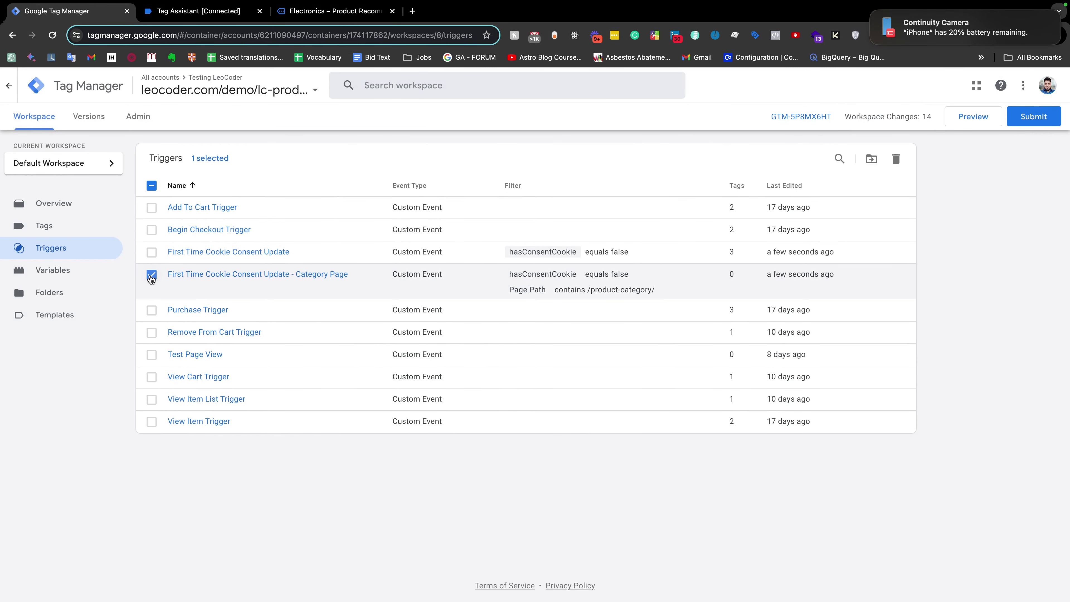
pyautogui.click(151, 275)
pyautogui.click(181, 274)
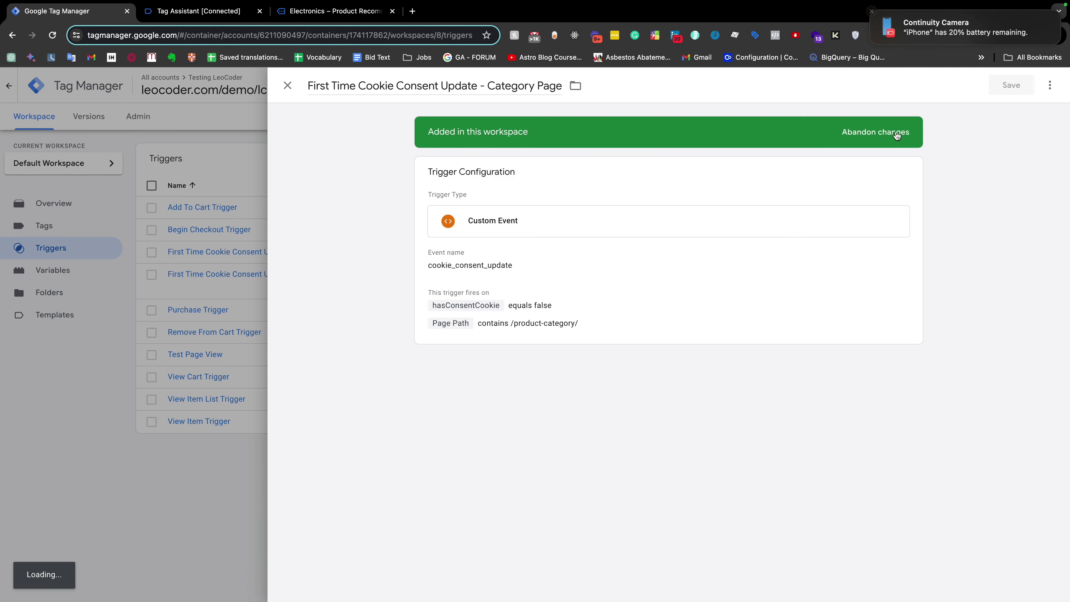
pyautogui.click(1050, 86)
pyautogui.click(1019, 114)
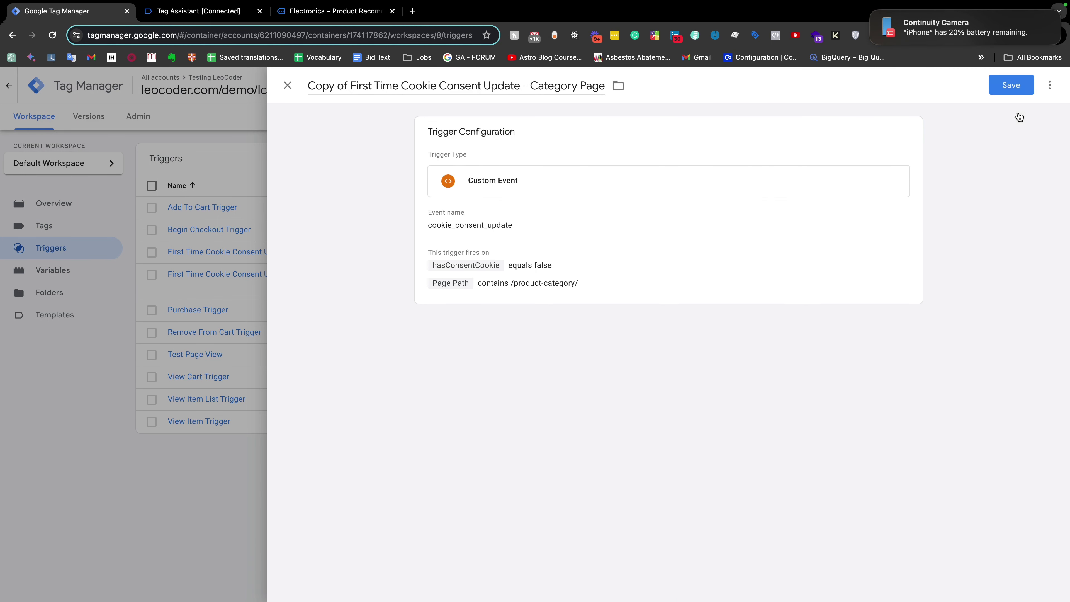
pyautogui.moveTo(530, 86); pyautogui.dragTo(758, 88)
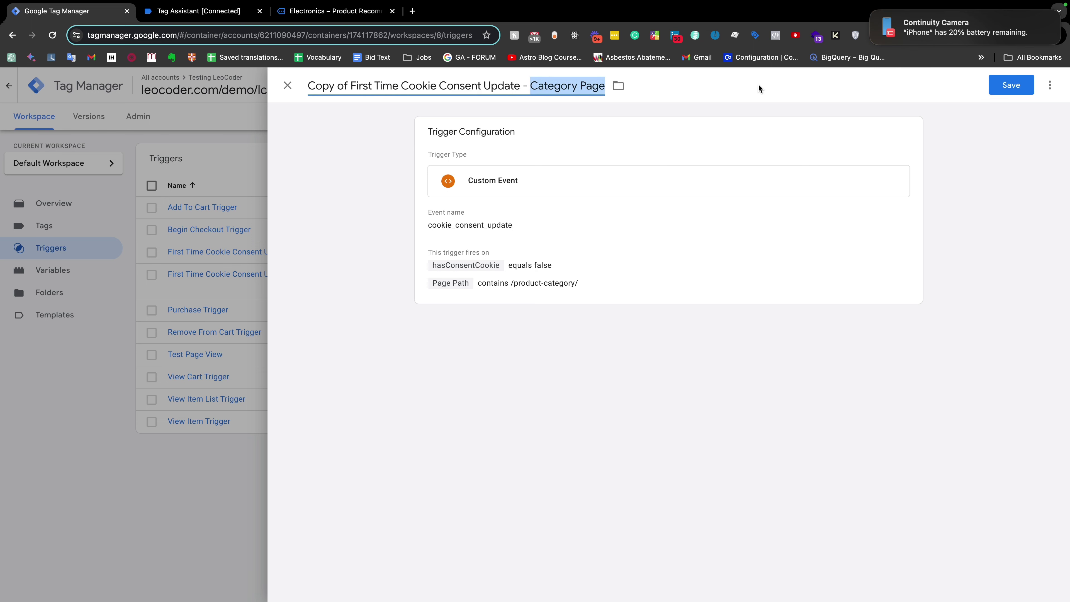
pyautogui.write('Produc')
# - Copy /product/ from the Acer Chromebook 15 page's URL, set it as the product page trigger's Page Path condition and save
pyautogui.click(332, 11)
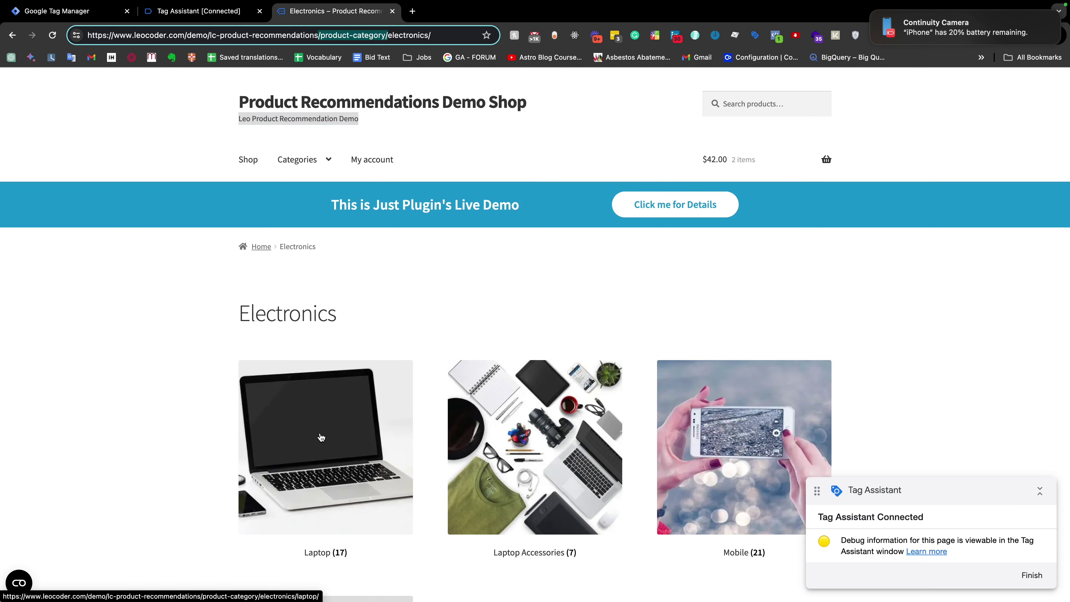
pyautogui.click(324, 449)
pyautogui.click(324, 337)
pyautogui.moveTo(305, 34); pyautogui.dragTo(269, 34)
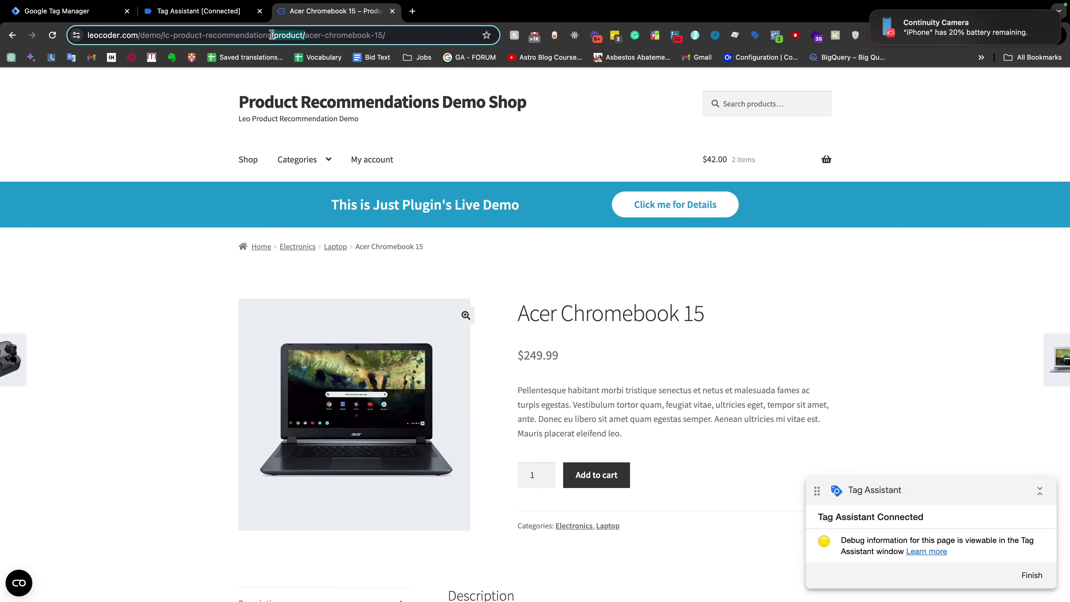
pyautogui.press('super+c')
pyautogui.click(67, 11)
pyautogui.press('super+v')
pyautogui.click(1011, 84)
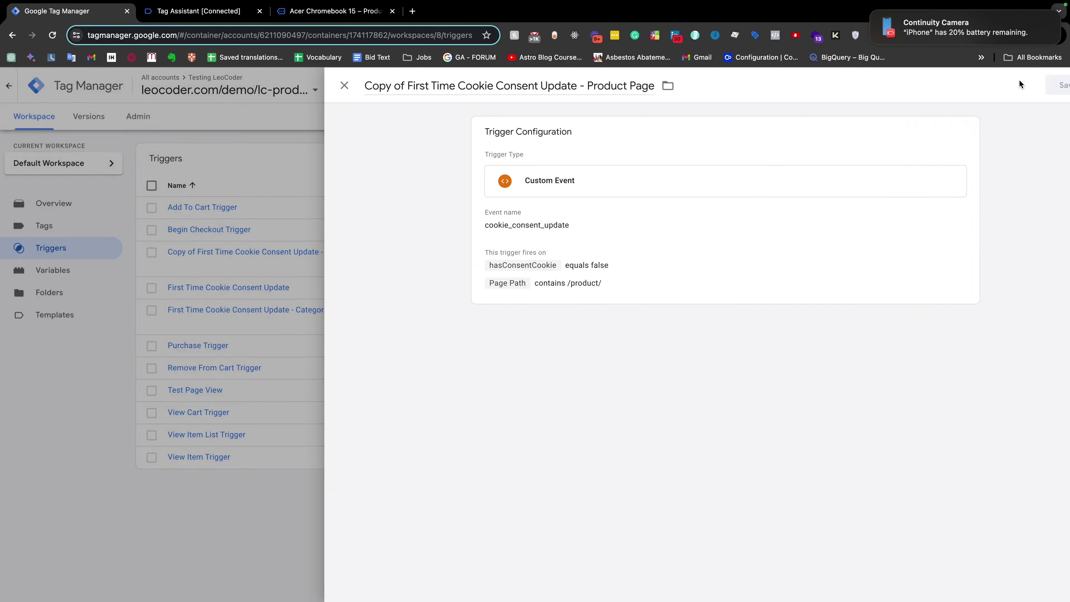
# - Open the shop's cart page and copy the /cart/ part of its URL for a trigger condition
pyautogui.hotkey('ctrl', 'Tab')
pyautogui.hotkey('ctrl', 'Tab')
pyautogui.click(826, 162)
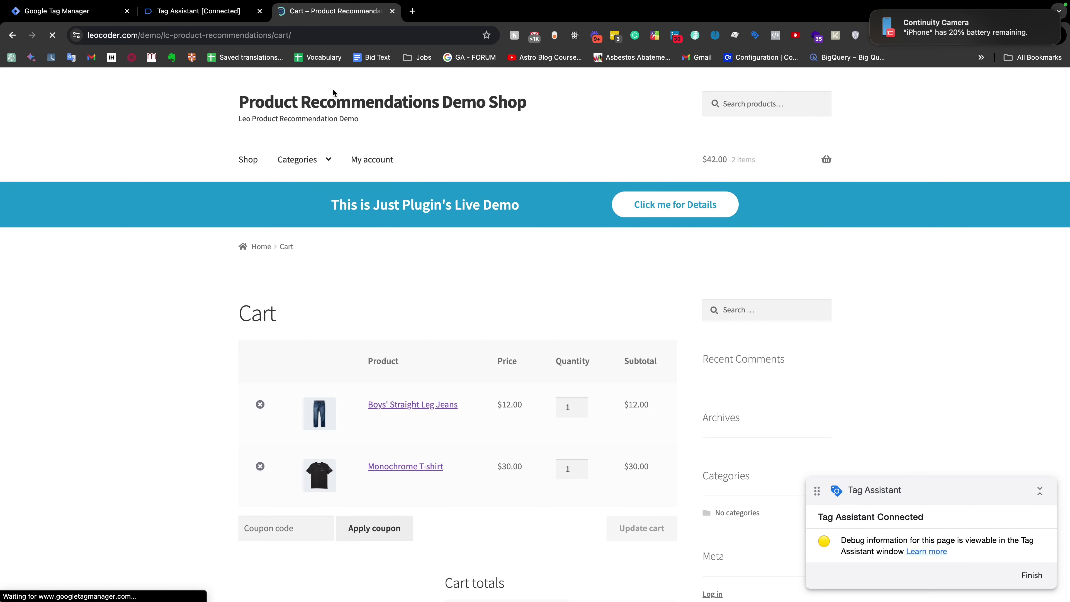
pyautogui.moveTo(318, 35); pyautogui.dragTo(357, 41)
pyautogui.hotkey('ctrl', 'Tab')
# - Rename the category page trigger as "First Time Cookie Consent Update - Cart Page", set its Page Path condition to contain /cart/ and save
pyautogui.click(295, 311)
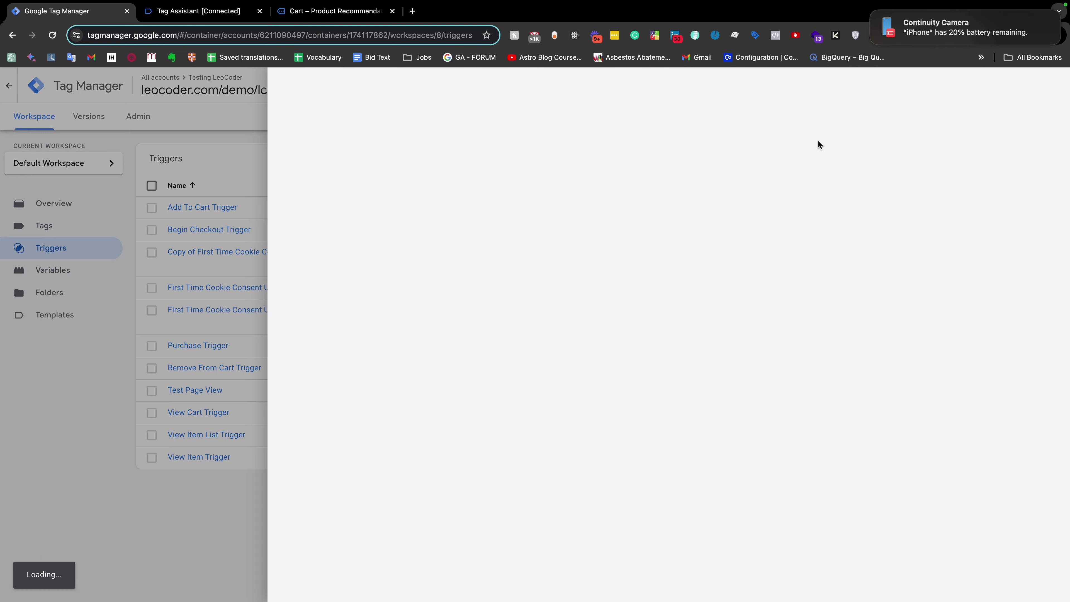
pyautogui.doubleClick(510, 86)
pyautogui.write('Cart Page')
pyautogui.click(599, 217)
pyautogui.tripleClick(787, 413)
pyautogui.hotkey('ctrl', 'v')
pyautogui.click(1011, 85)
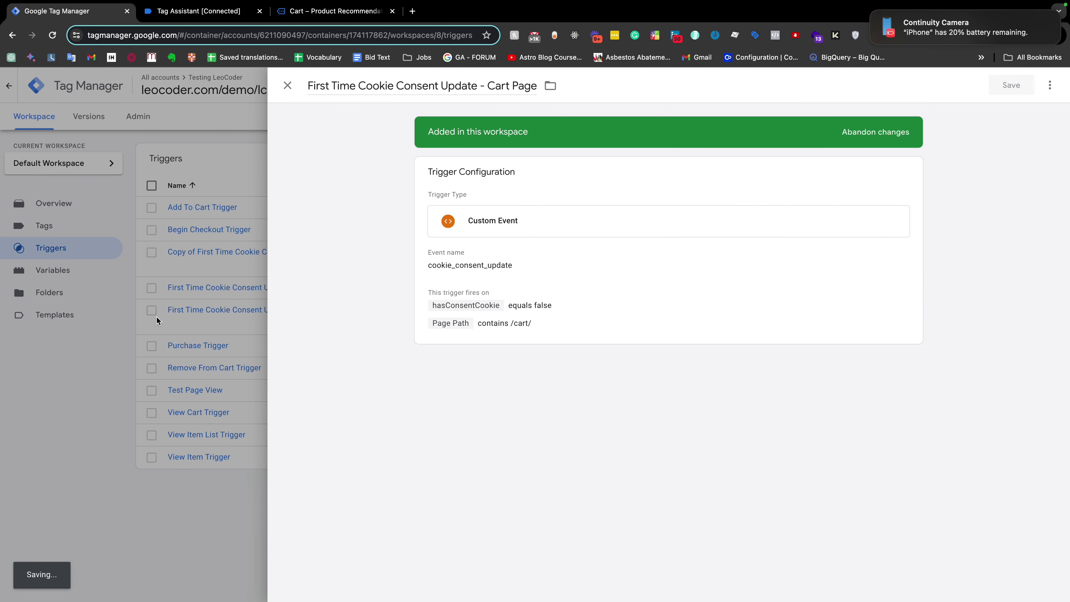
# - Proceed to the shop's checkout page, select the /checkout/ part of its URL and return to Google Tag Manager
pyautogui.hotkey('ctrl', 'Tab')
pyautogui.hotkey('ctrl', 'Tab')
pyautogui.scroll(-5, 340, 290)
pyautogui.click(559, 434)
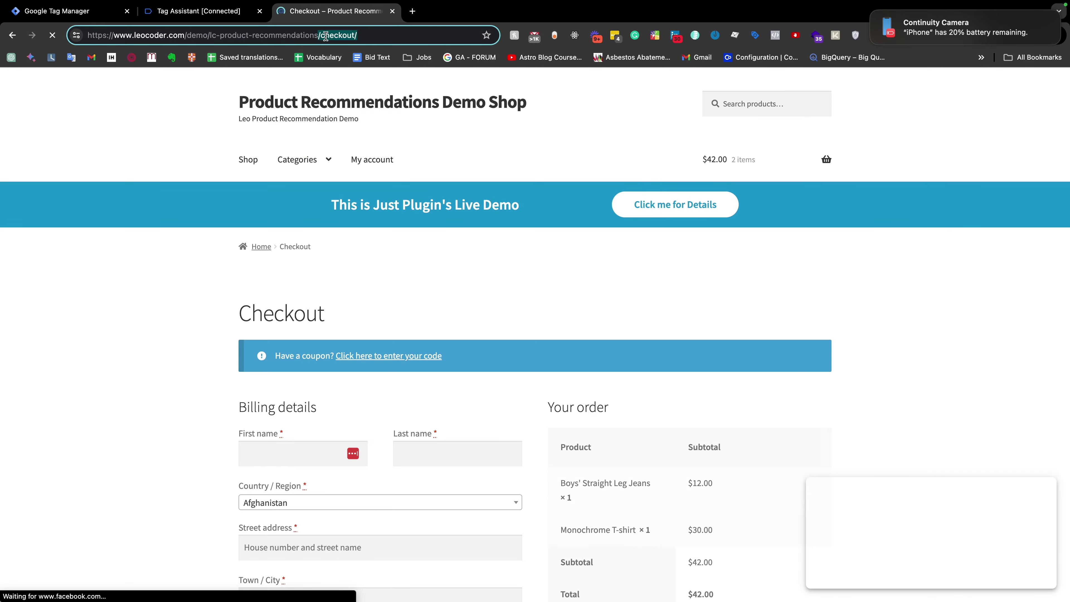
pyautogui.hotkey('ctrl', 'shift', 'Tab')
pyautogui.hotkey('ctrl', 'shift', 'Tab')
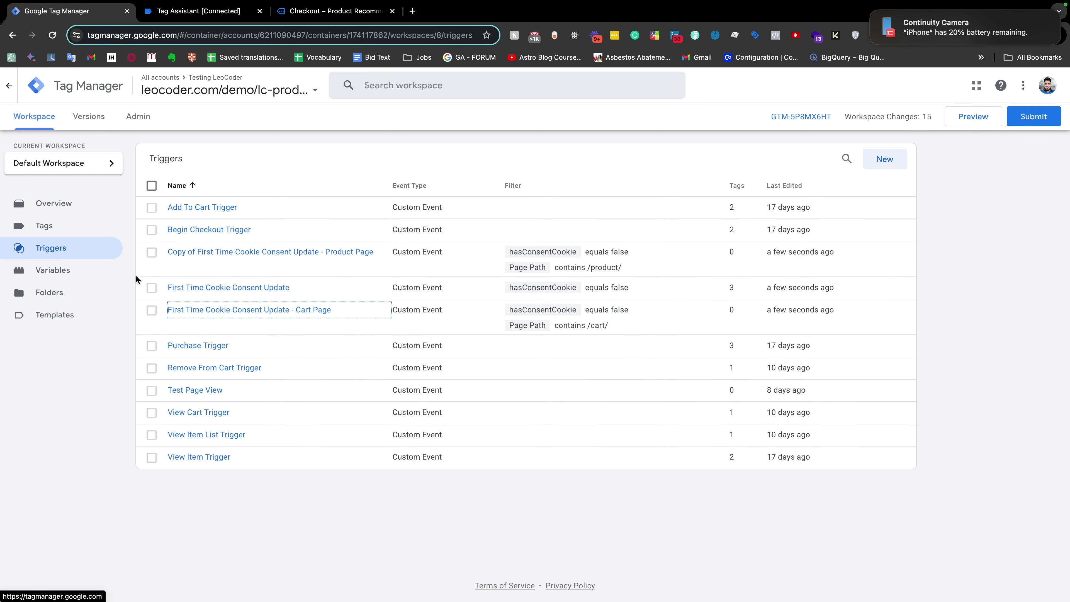
# - Duplicate the cart page trigger, naming the copy "First Time Cookie Consent Update - Checkout Page"
pyautogui.click(303, 309)
pyautogui.click(1050, 85)
pyautogui.click(1020, 123)
pyautogui.moveTo(308, 86); pyautogui.dragTo(359, 85)
pyautogui.press('BackSpace')
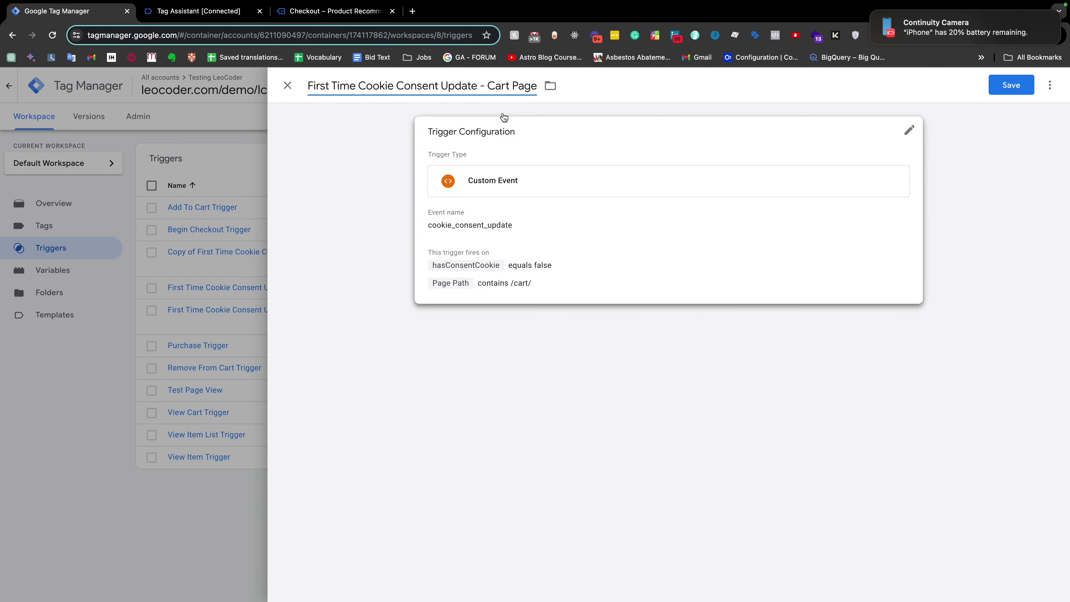
pyautogui.doubleClick(497, 85)
pyautogui.press('BackSpace')
pyautogui.write('Checkout')
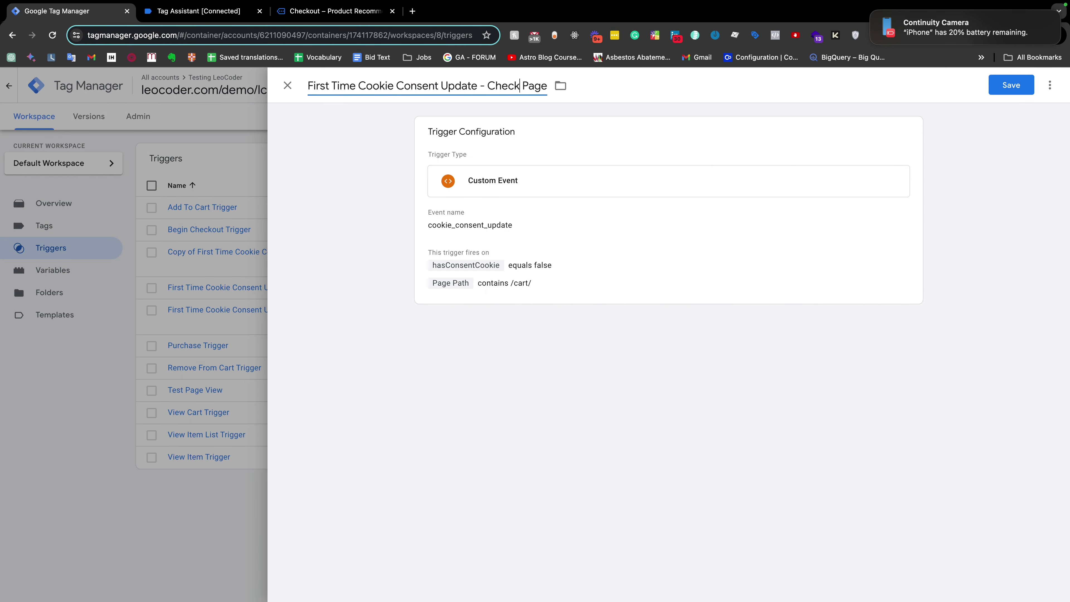
# - Set the checkout page trigger's Page Path condition to contain /checkout/ and save the trigger
pyautogui.click(505, 283)
pyautogui.doubleClick(754, 373)
pyautogui.write('checkout')
pyautogui.click(1021, 87)
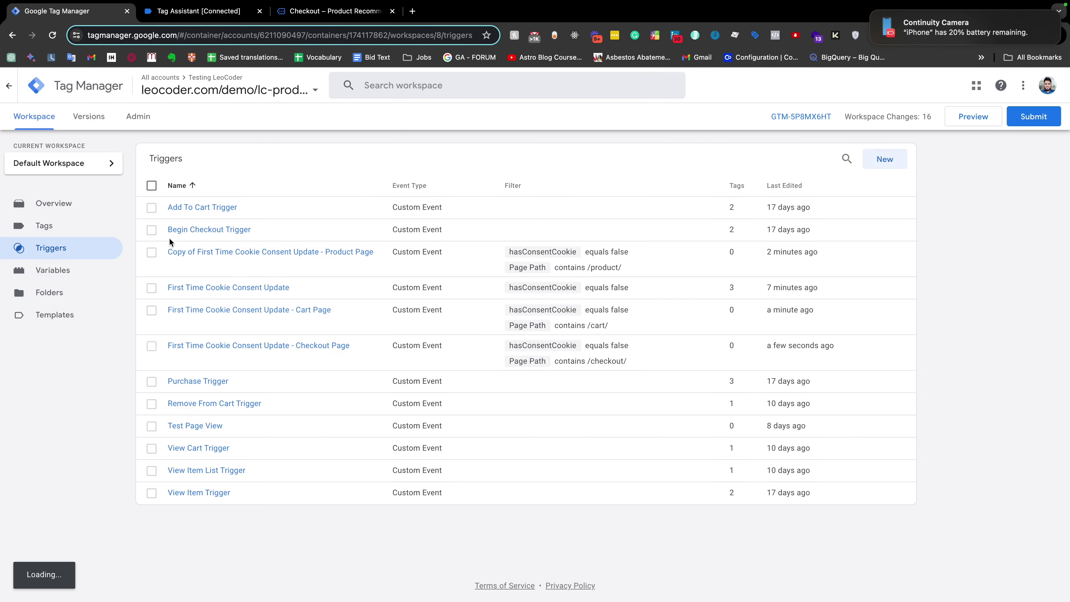
# - Rename the First Time Cookie Consent Update trigger as "First Time Cookie Consent Update - All pages" and save it
pyautogui.click(236, 287)
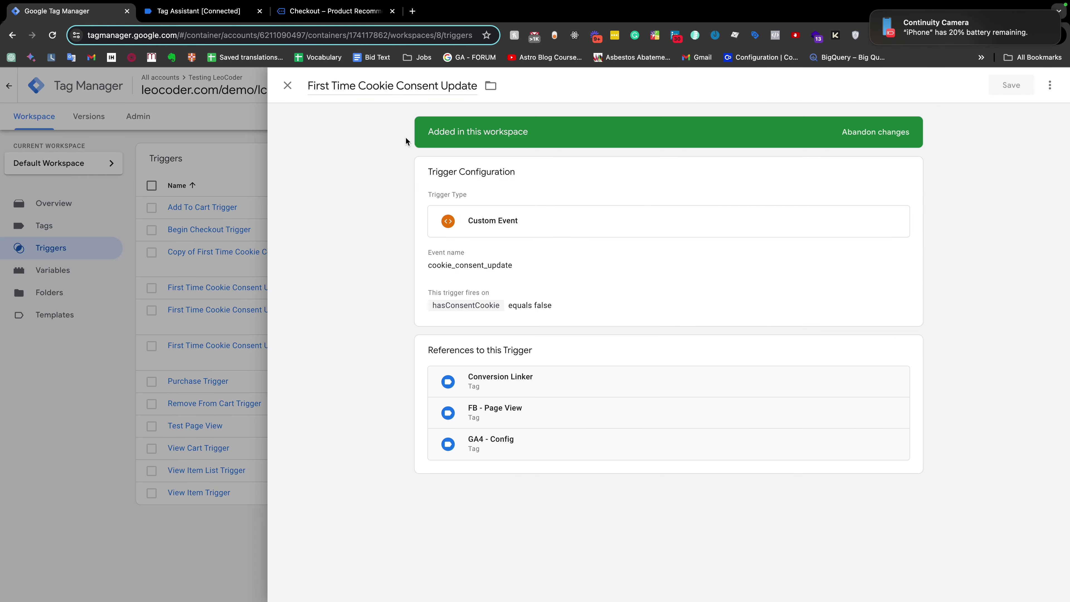
pyautogui.click(472, 85)
pyautogui.write('- All')
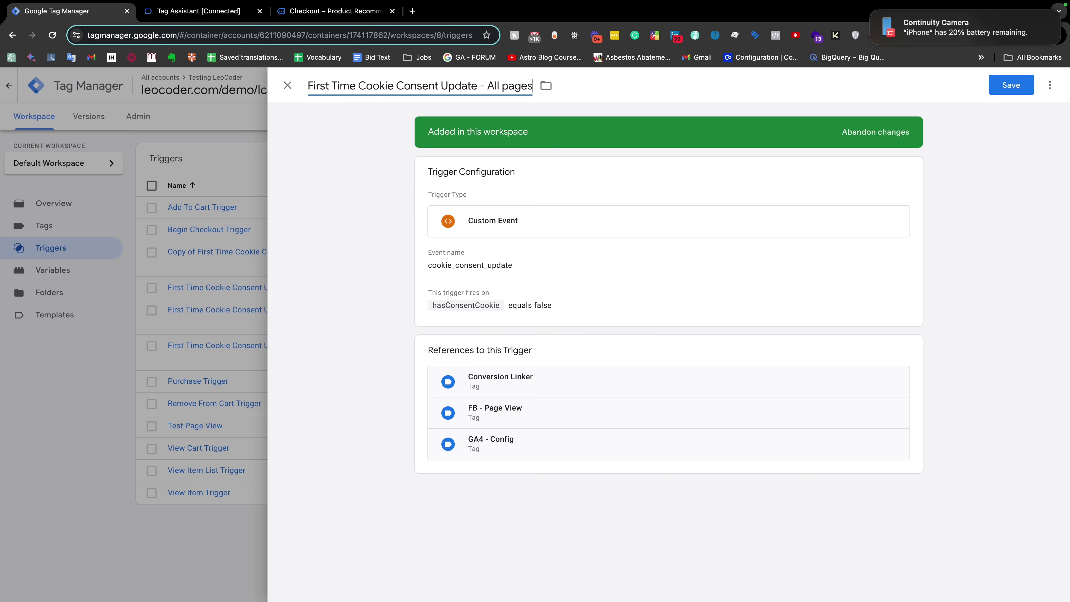
pyautogui.write(' pages')
pyautogui.press('super+s')
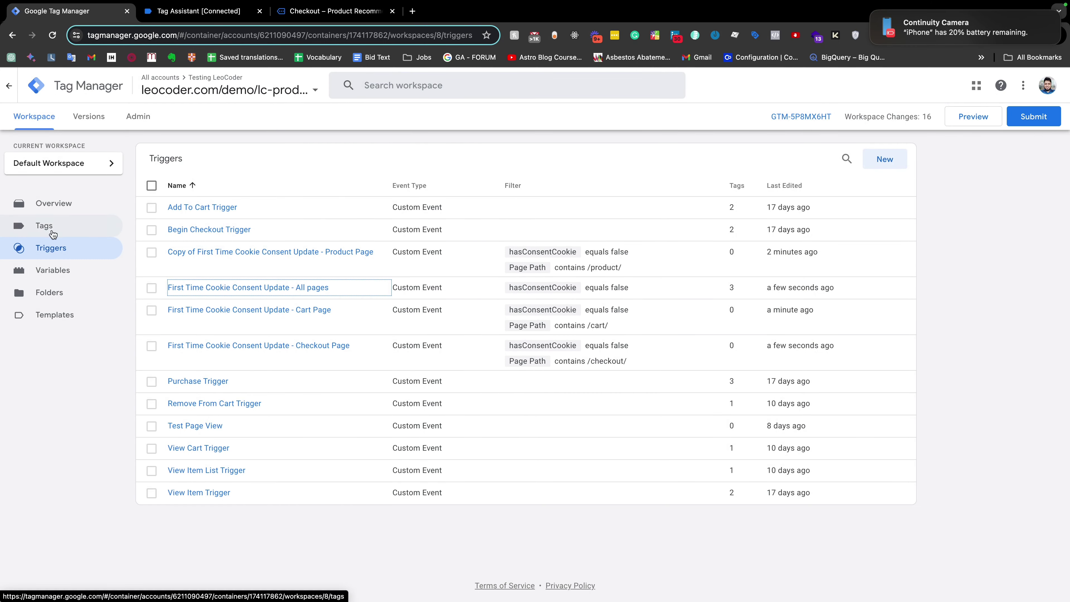
pyautogui.click(53, 234)
pyautogui.click(196, 523)
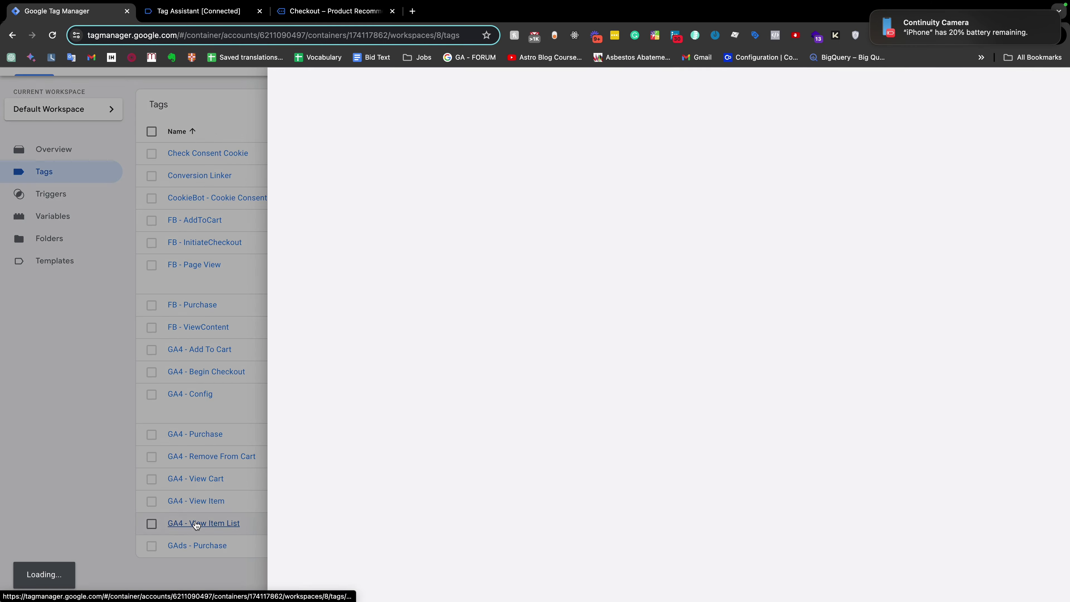
pyautogui.scroll(-10, 484, 379)
pyautogui.click(485, 547)
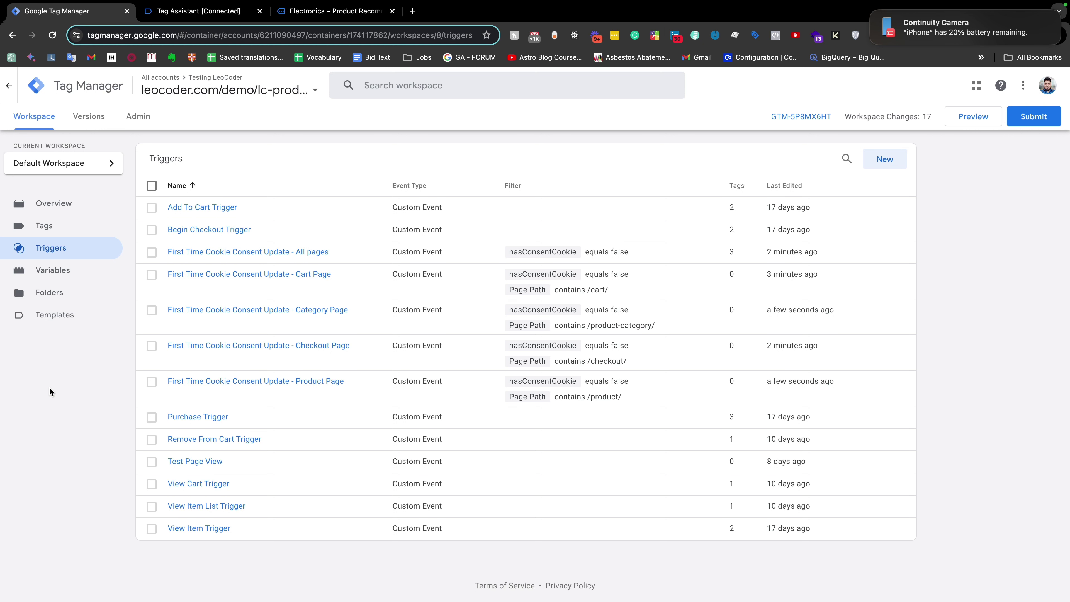
# - Add the "First Time Cookie Consent Update - Category Page" firing trigger to the GA4 - View Item List tag and save it
pyautogui.click(47, 229)
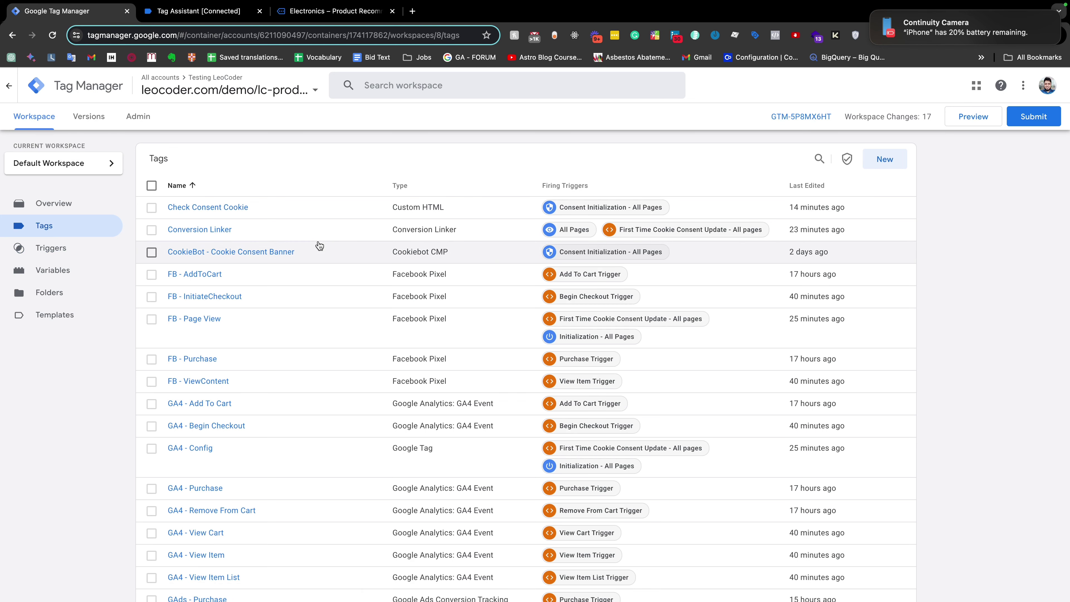
pyautogui.scroll(-2, 318, 245)
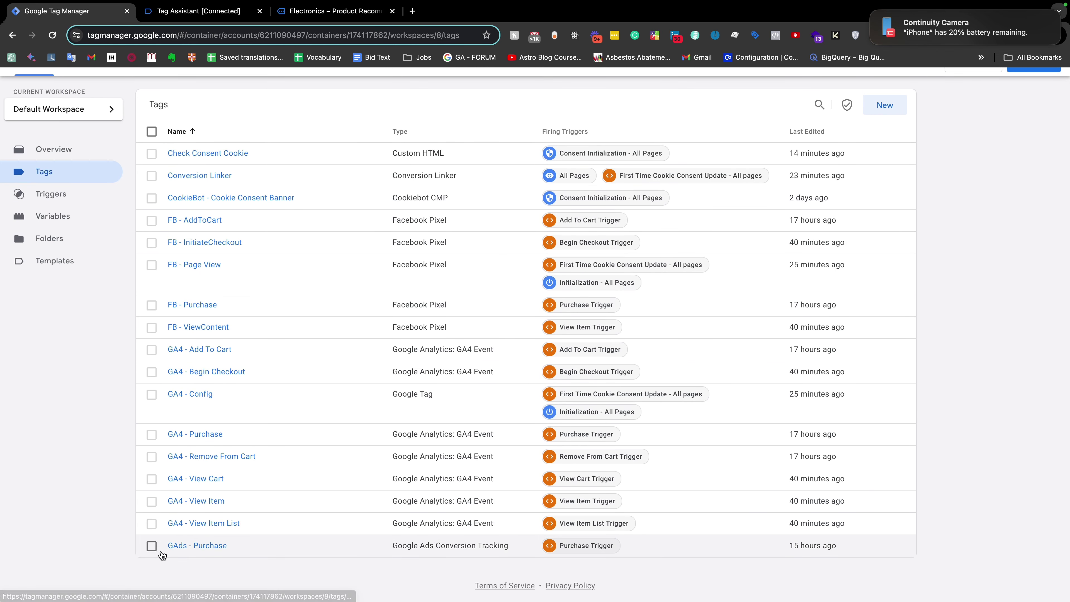
pyautogui.click(214, 525)
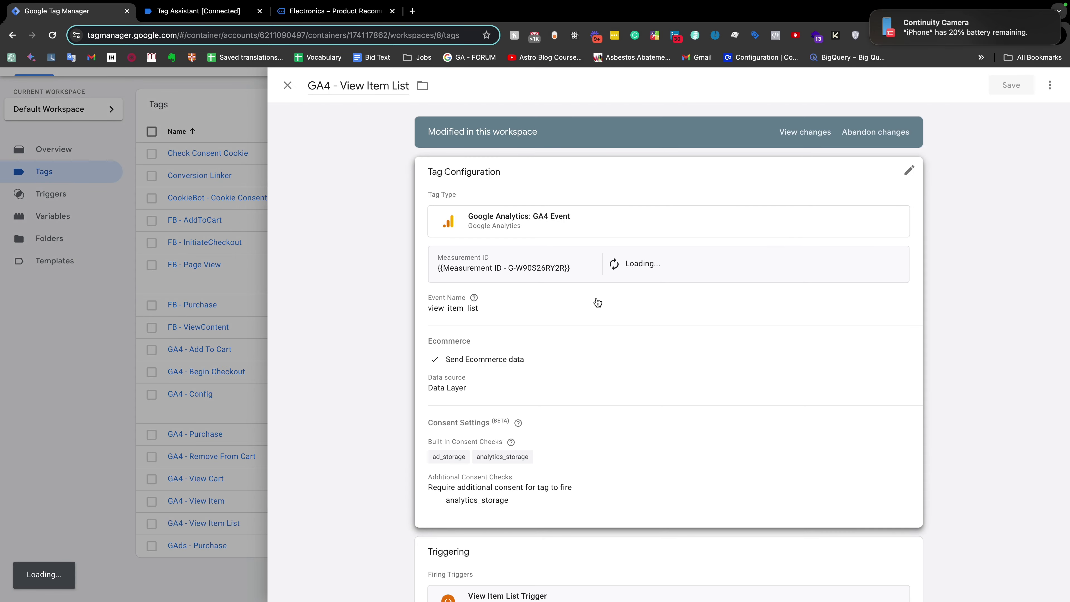
pyautogui.click(557, 395)
pyautogui.scroll(-10, 556, 390)
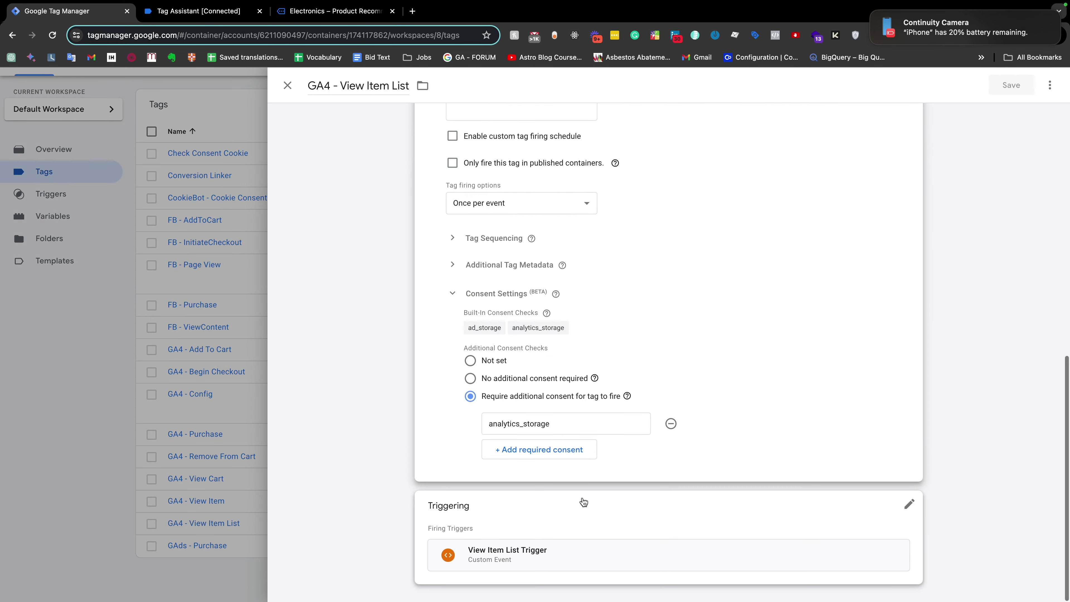
pyautogui.click(909, 505)
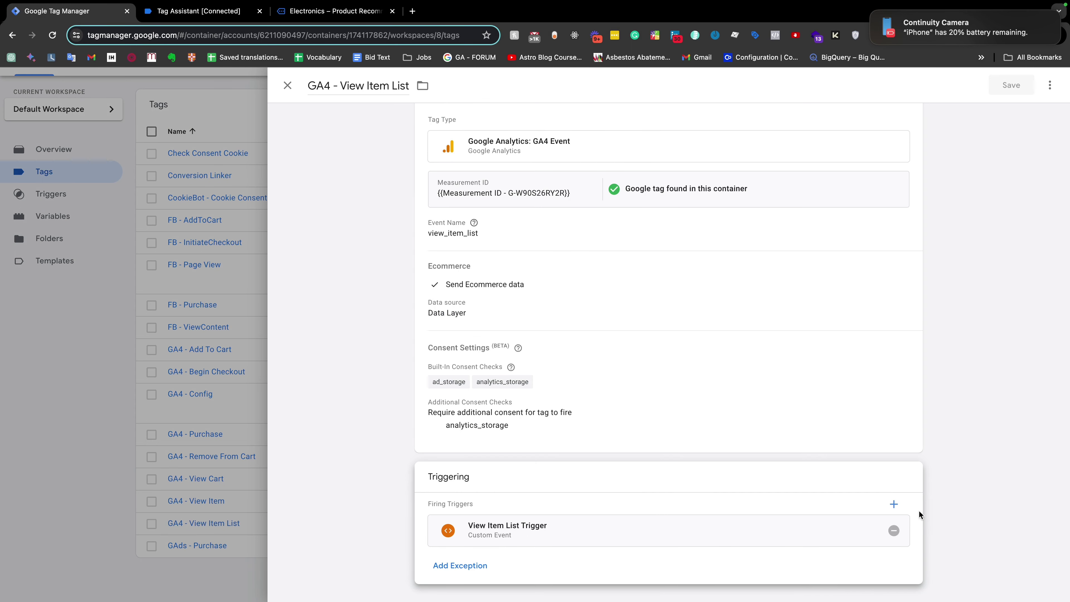
pyautogui.click(892, 505)
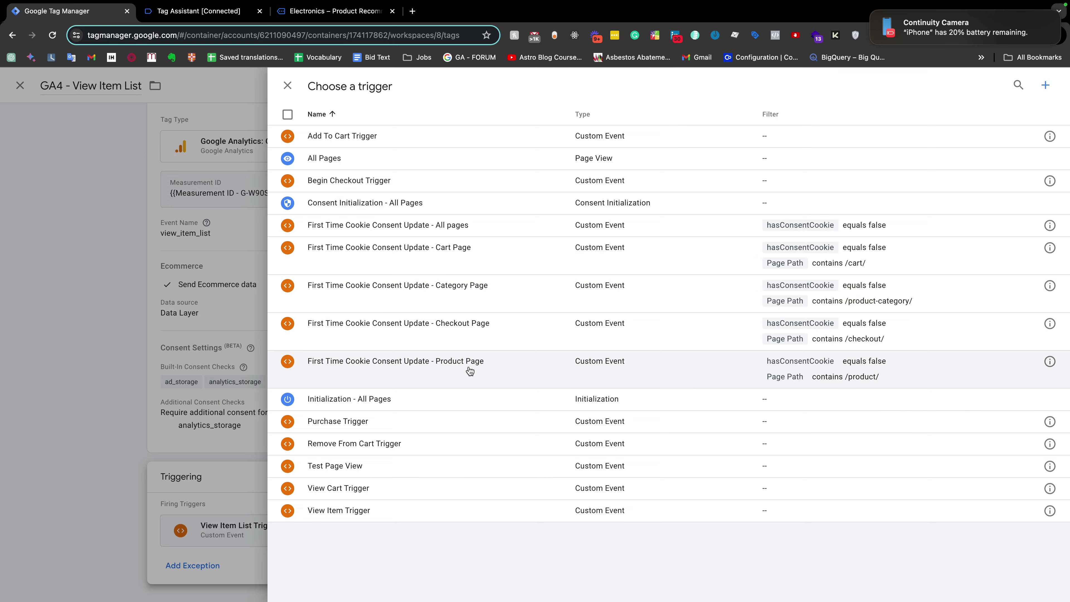
pyautogui.click(454, 293)
pyautogui.press('super+s')
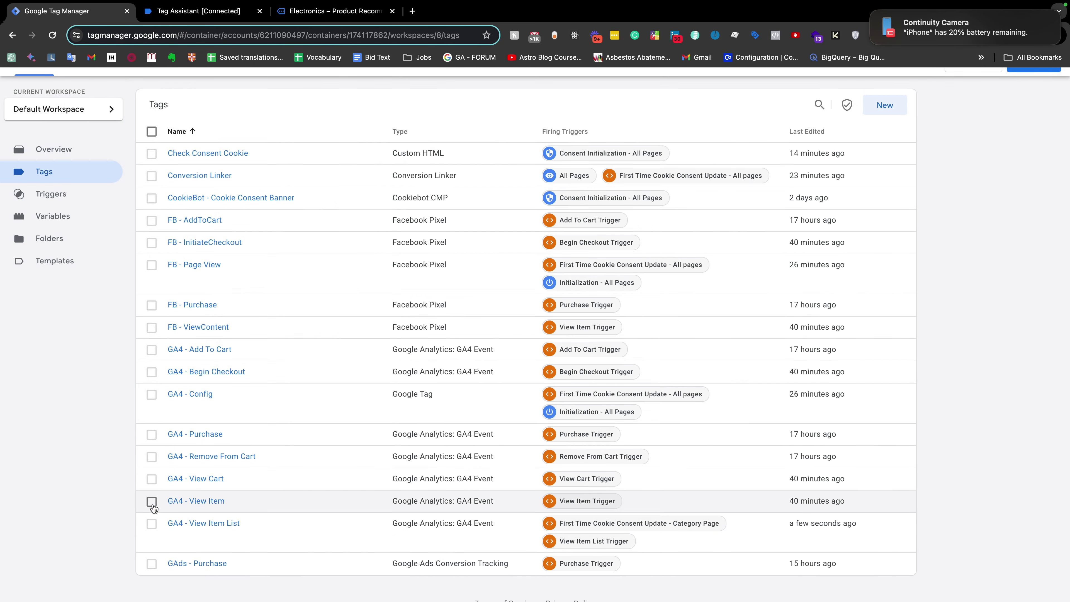
# - Add the "First Time Cookie Consent Update - Product Page" firing trigger to the GA4 - View Item and FB - ViewContent tags together and save
pyautogui.click(152, 502)
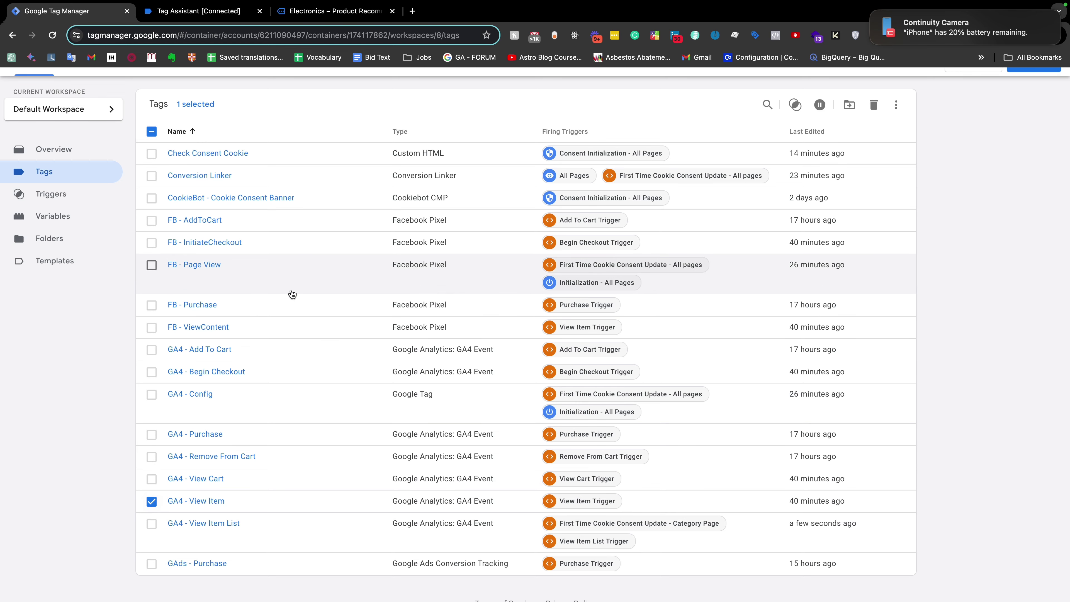
pyautogui.click(152, 327)
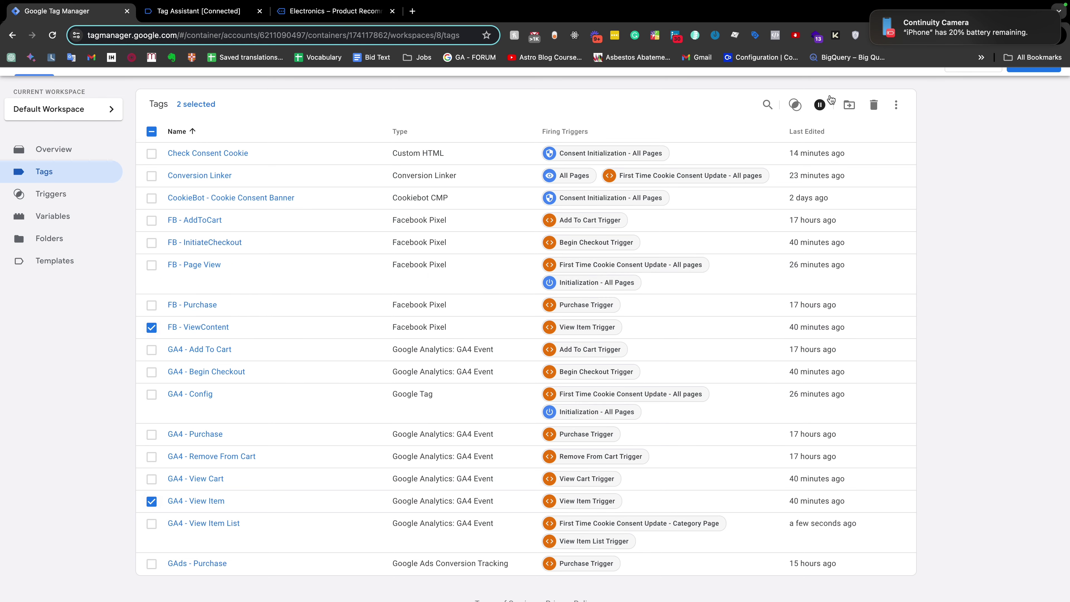
pyautogui.click(796, 106)
pyautogui.click(899, 139)
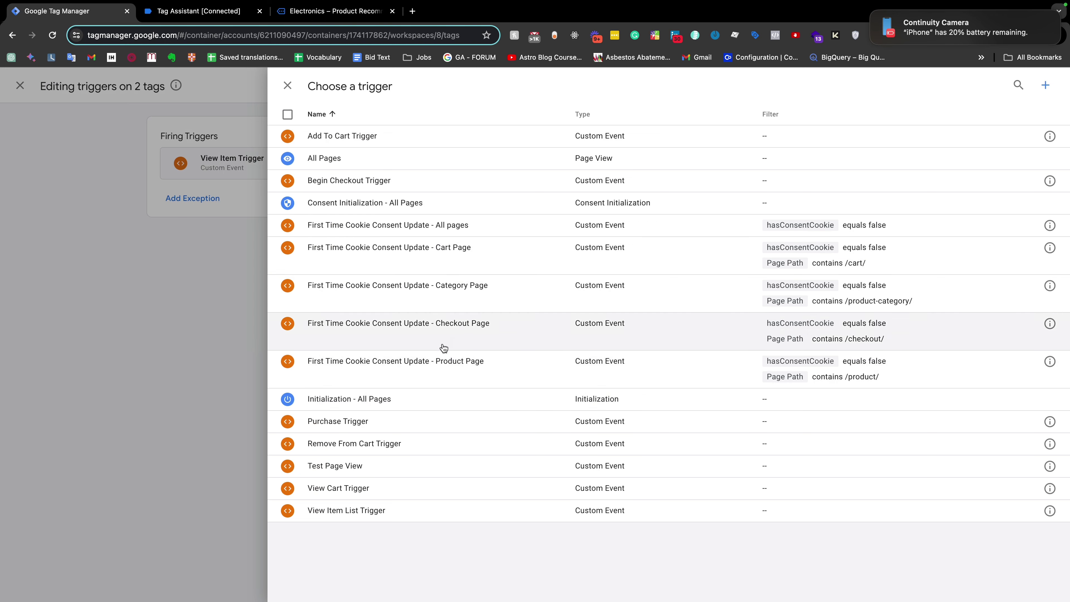
pyautogui.click(464, 371)
pyautogui.click(1019, 87)
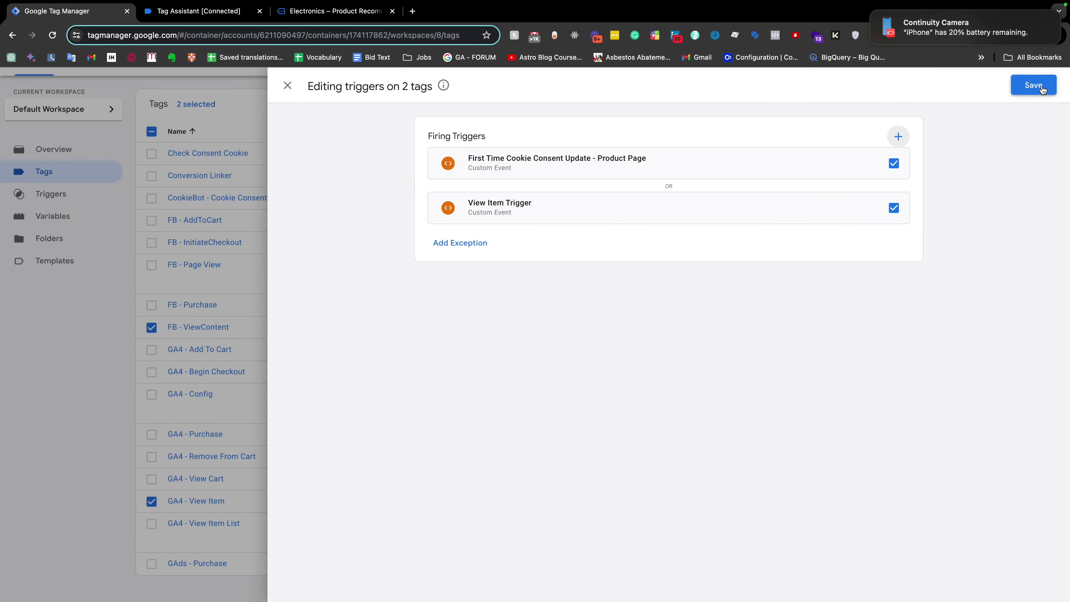
pyautogui.click(645, 211)
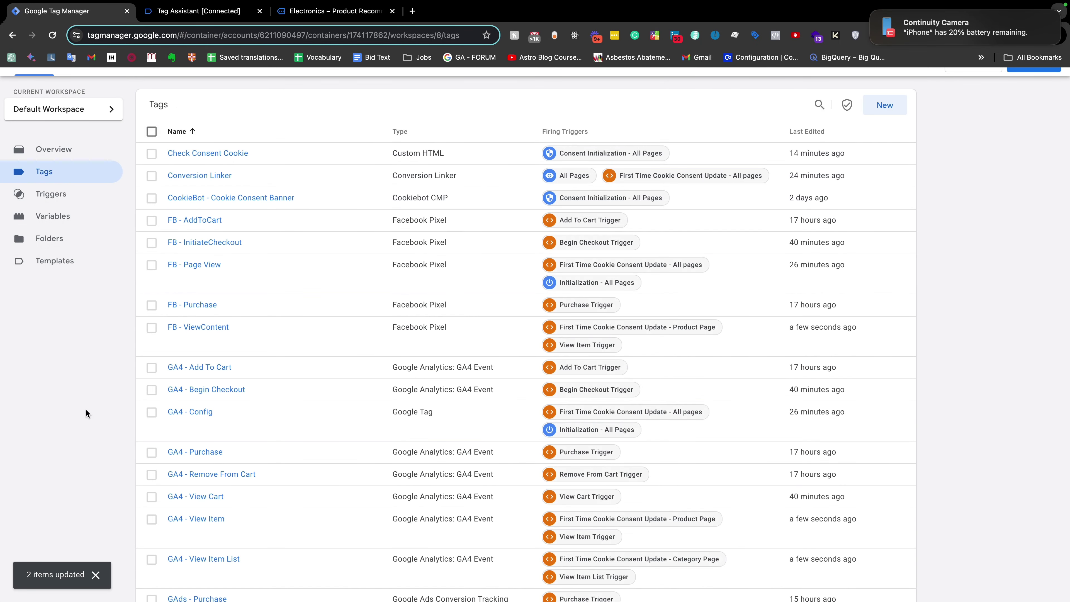
# - Add the "First Time Cookie Consent Update - Cart Page" firing trigger to the GA4 - View Cart tag and save it
pyautogui.scroll(-1, 85, 408)
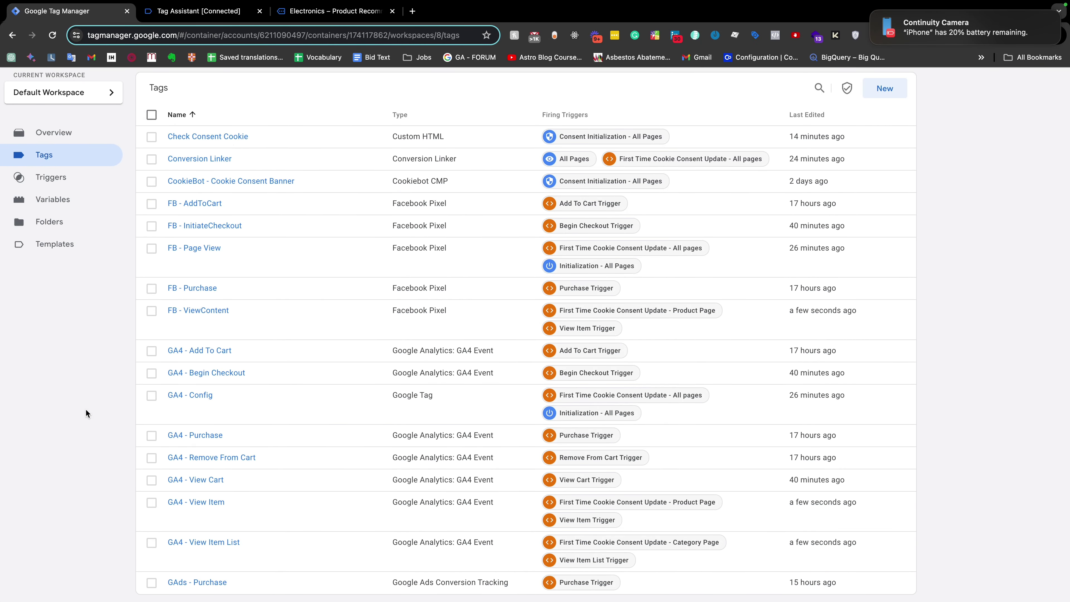
pyautogui.scroll(-2, 103, 433)
pyautogui.click(204, 447)
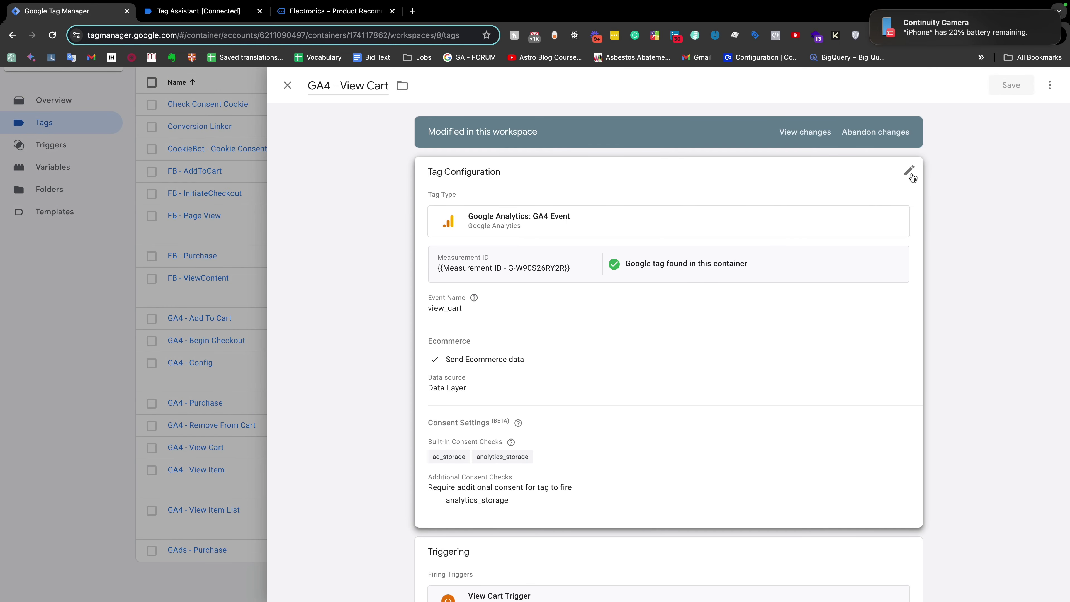
pyautogui.click(910, 173)
pyautogui.scroll(-10, 763, 296)
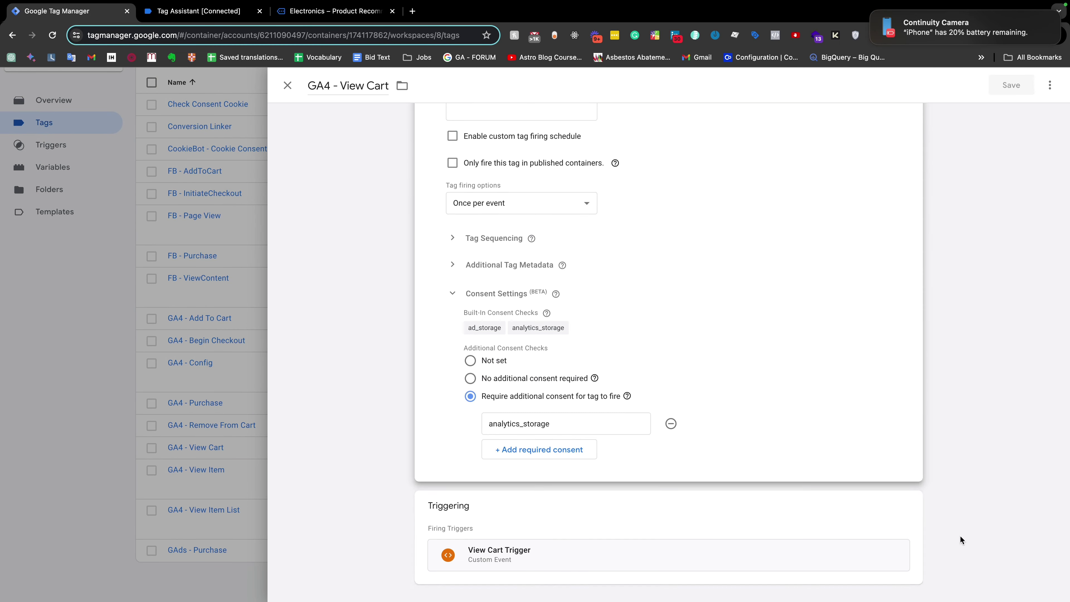
pyautogui.click(907, 507)
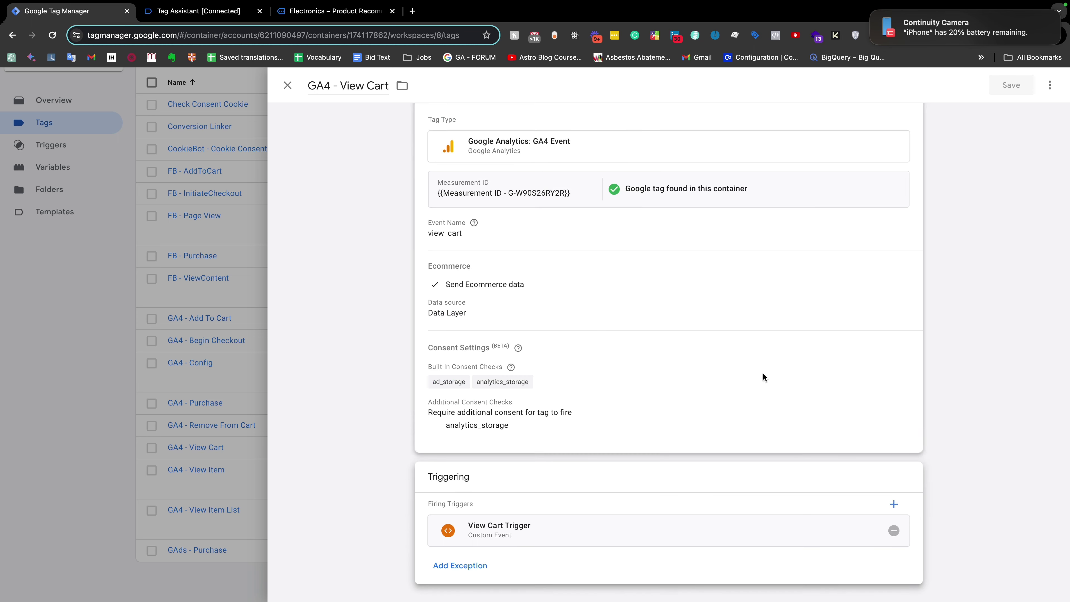
pyautogui.click(893, 505)
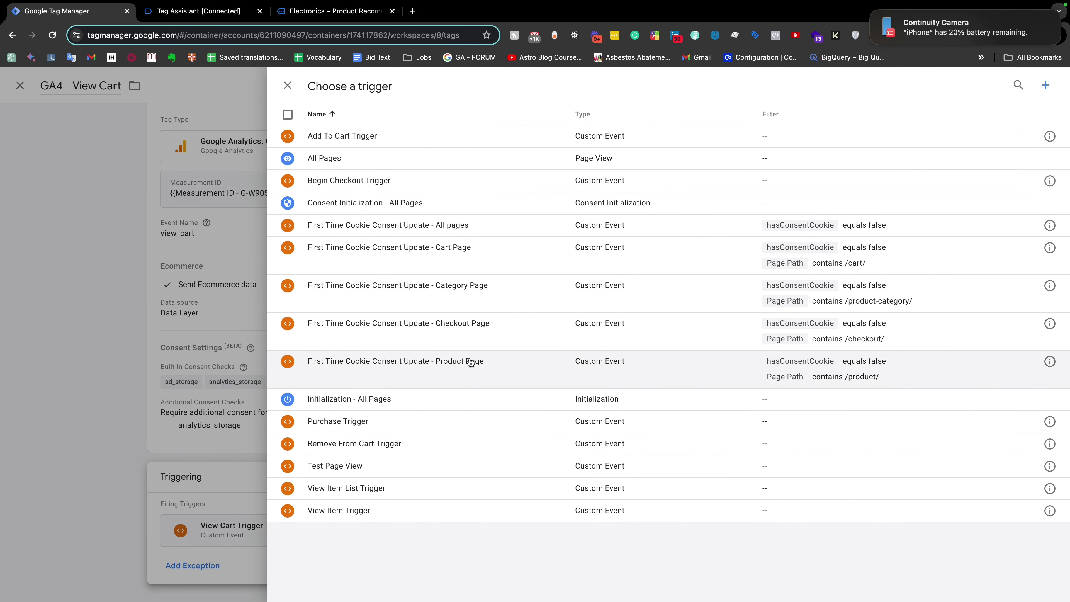
pyautogui.click(458, 248)
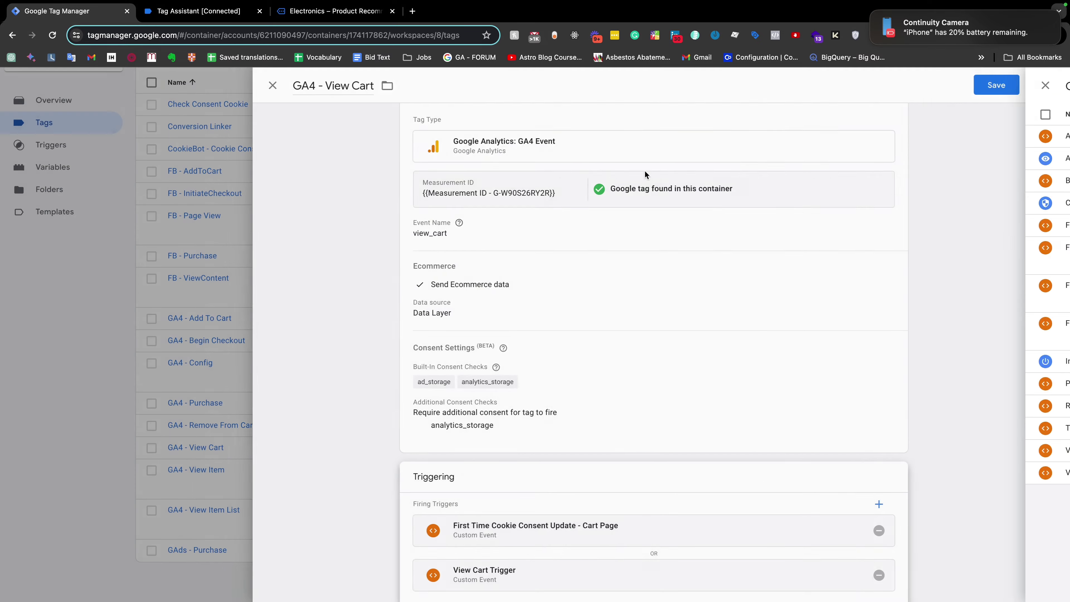
pyautogui.click(1021, 87)
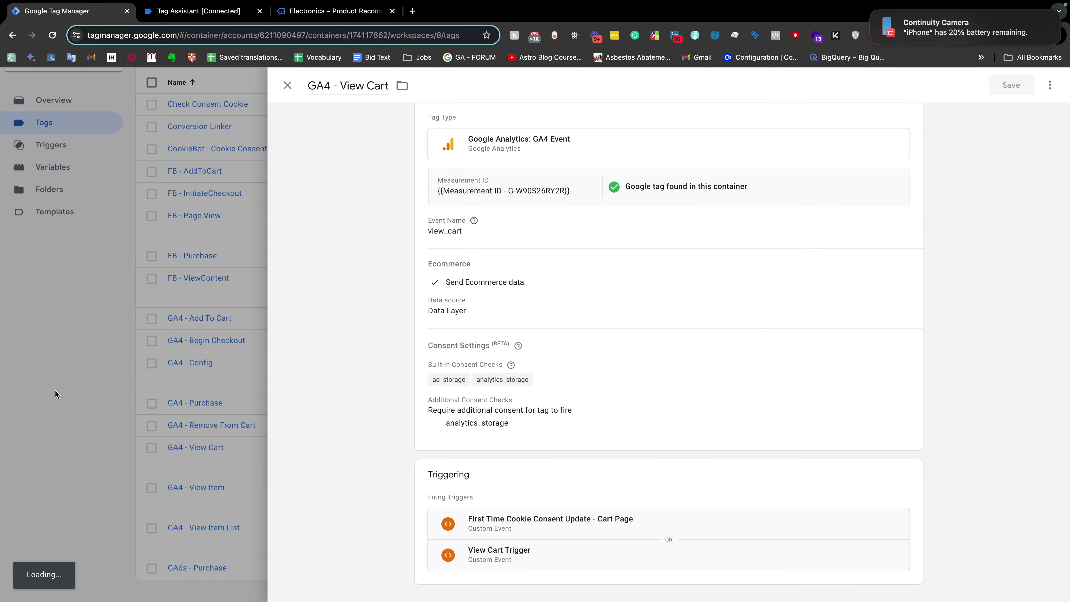
# - Add the "First Time Cookie Consent Update - Checkout Page" firing trigger to the GA4 - Begin Checkout and FB - InitiateCheckout tags together and save
pyautogui.scroll(-3, 250, 277)
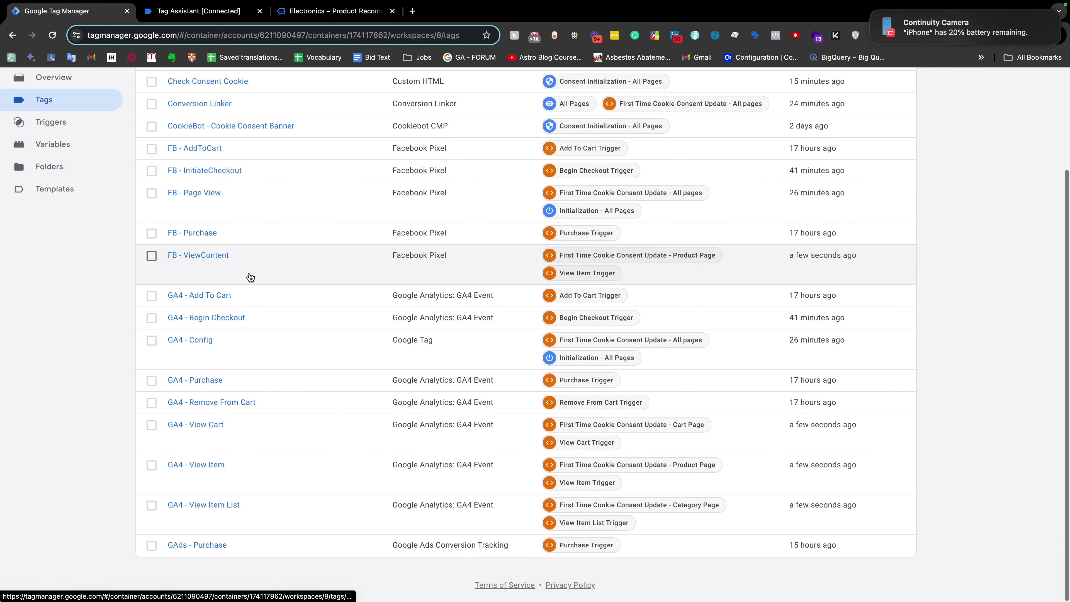
pyautogui.click(150, 319)
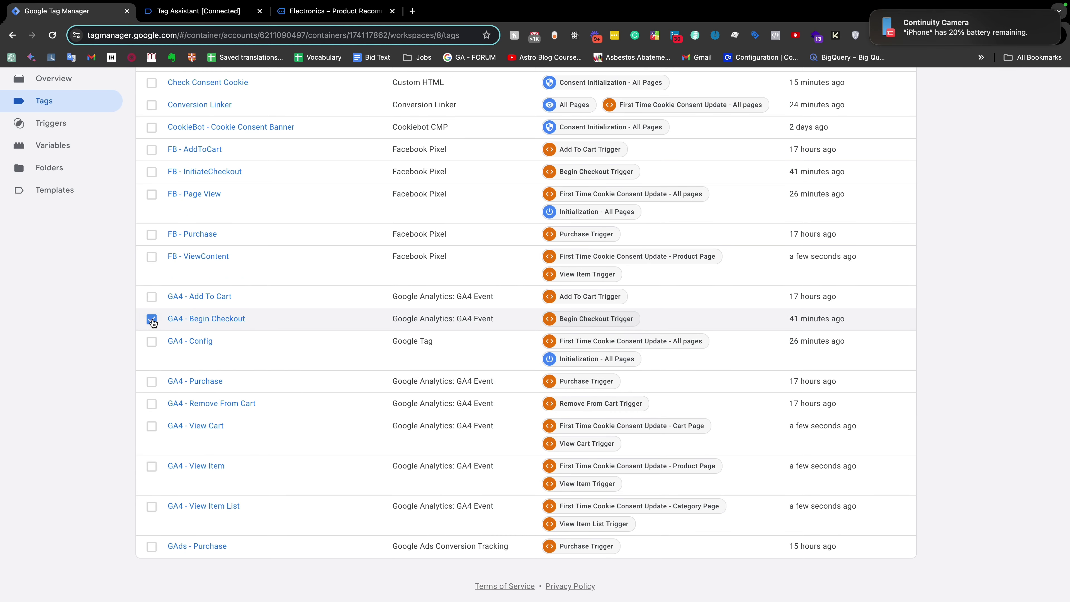
pyautogui.scroll(2, 151, 318)
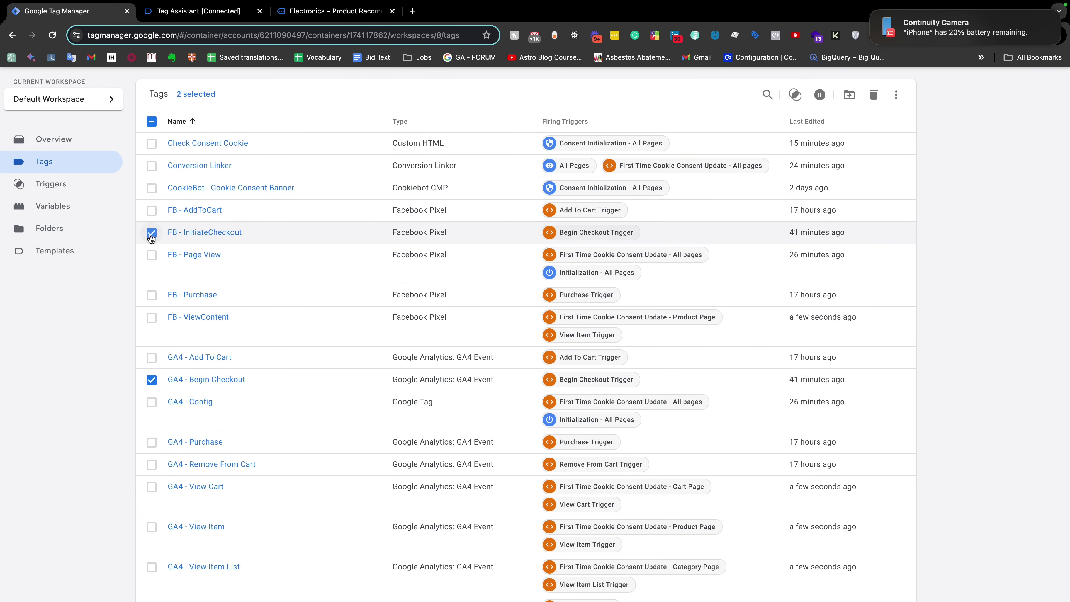
pyautogui.click(795, 95)
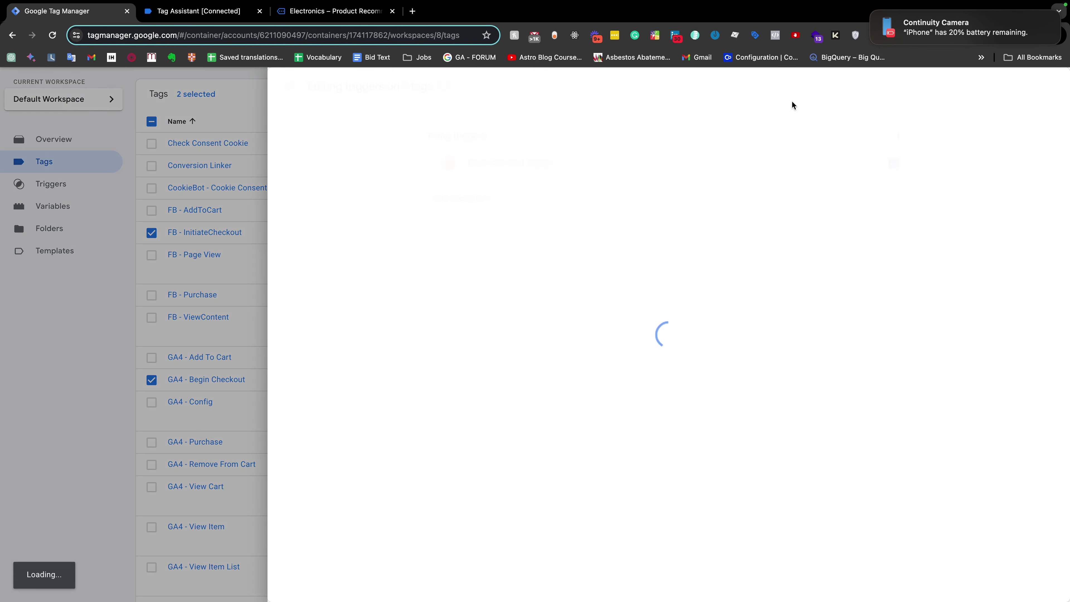
pyautogui.click(896, 138)
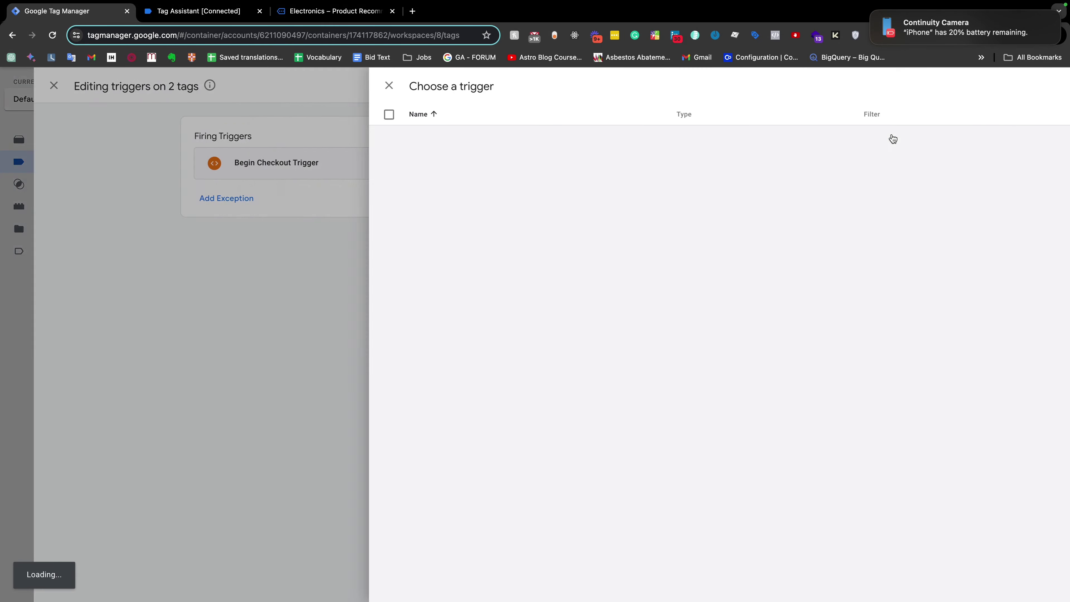
pyautogui.click(436, 301)
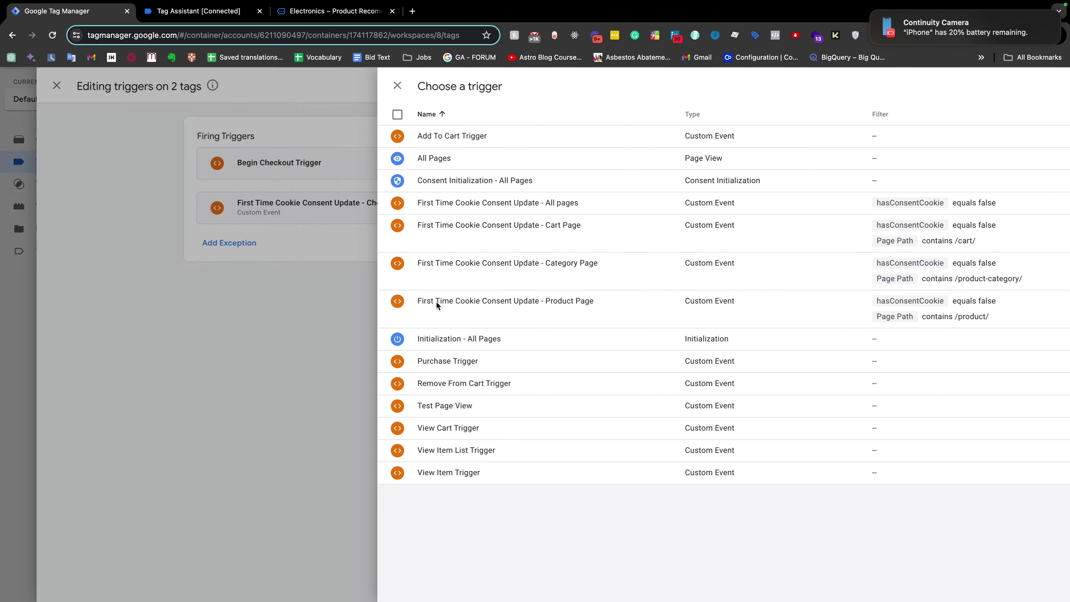
pyautogui.click(1030, 88)
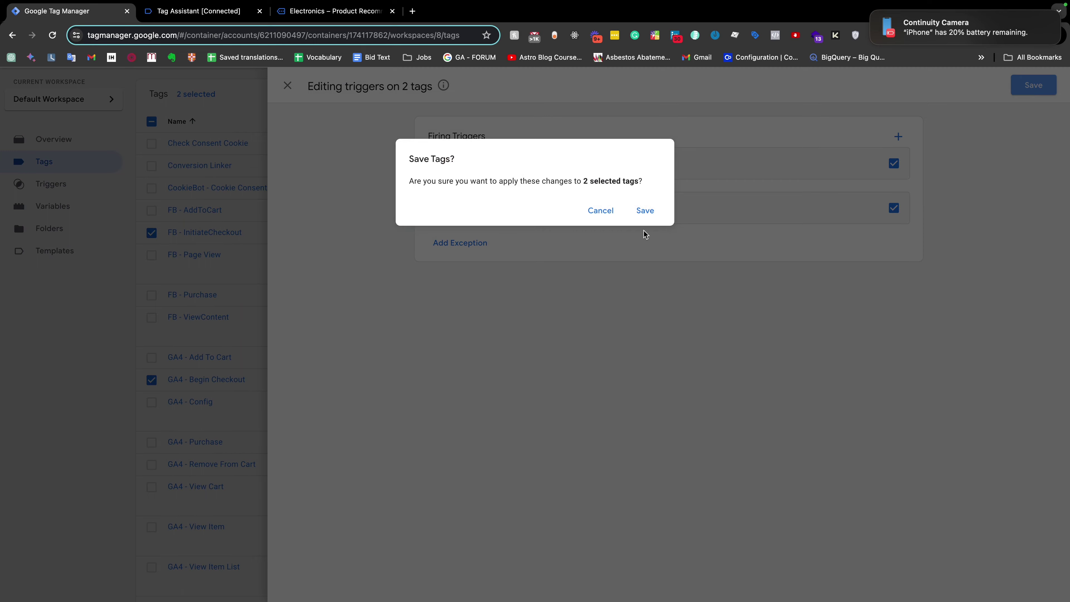
pyautogui.click(644, 211)
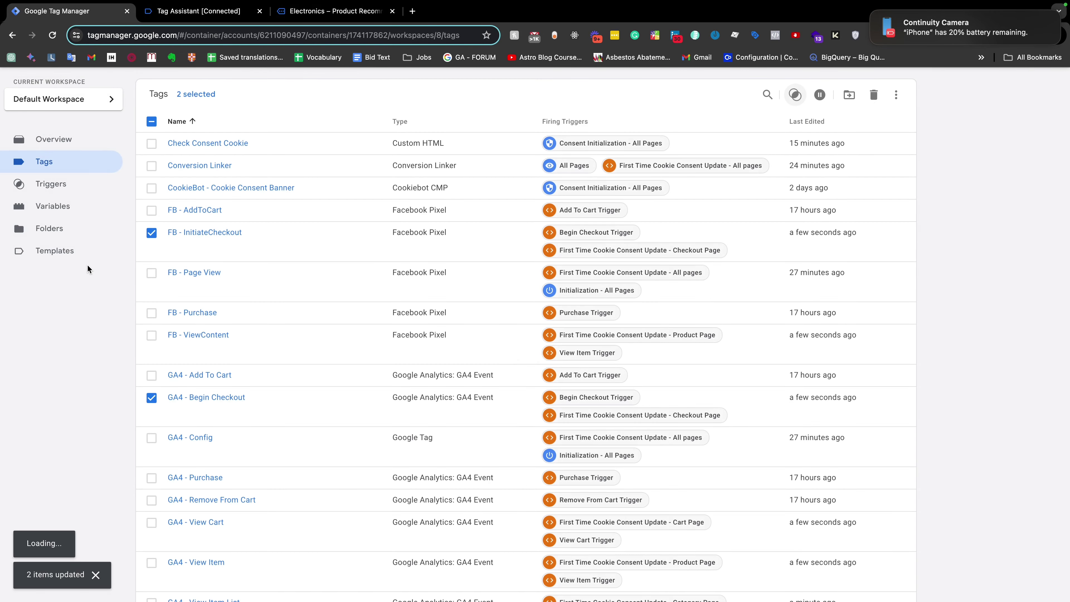
pyautogui.click(151, 122)
# - Start a new preview of the container and continue into the connected Tag Assistant debug session for leocoder.com
pyautogui.scroll(2, 354, 111)
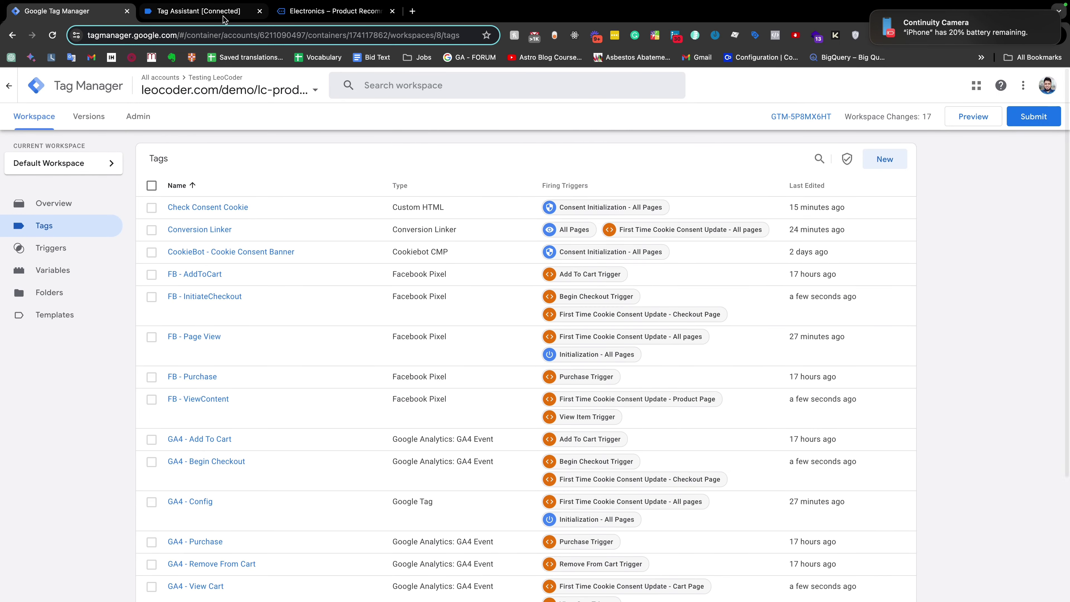
pyautogui.click(218, 15)
pyautogui.click(104, 18)
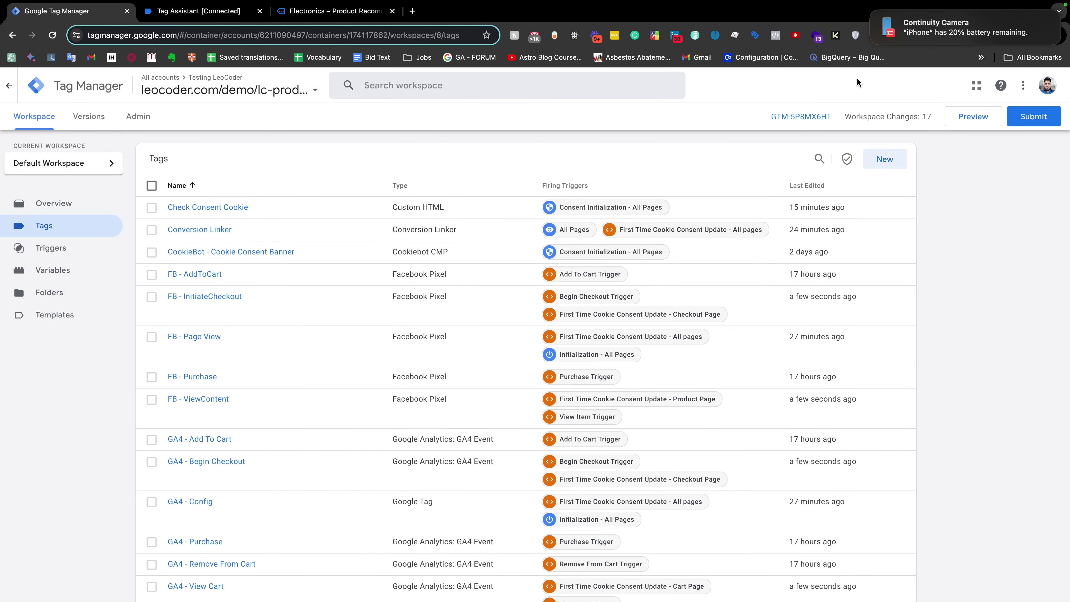
pyautogui.click(972, 118)
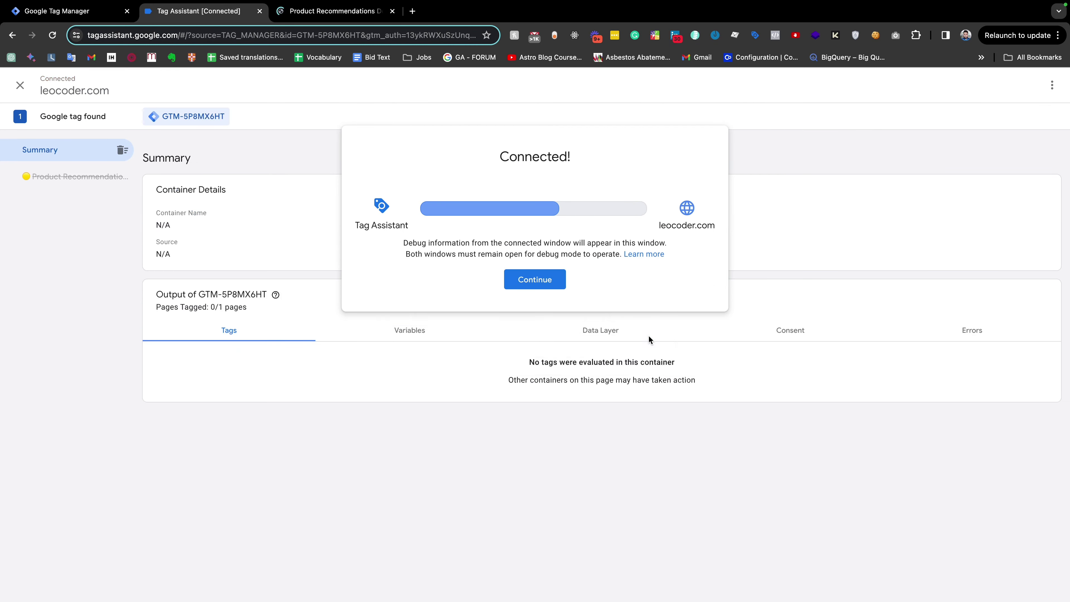
pyautogui.click(524, 283)
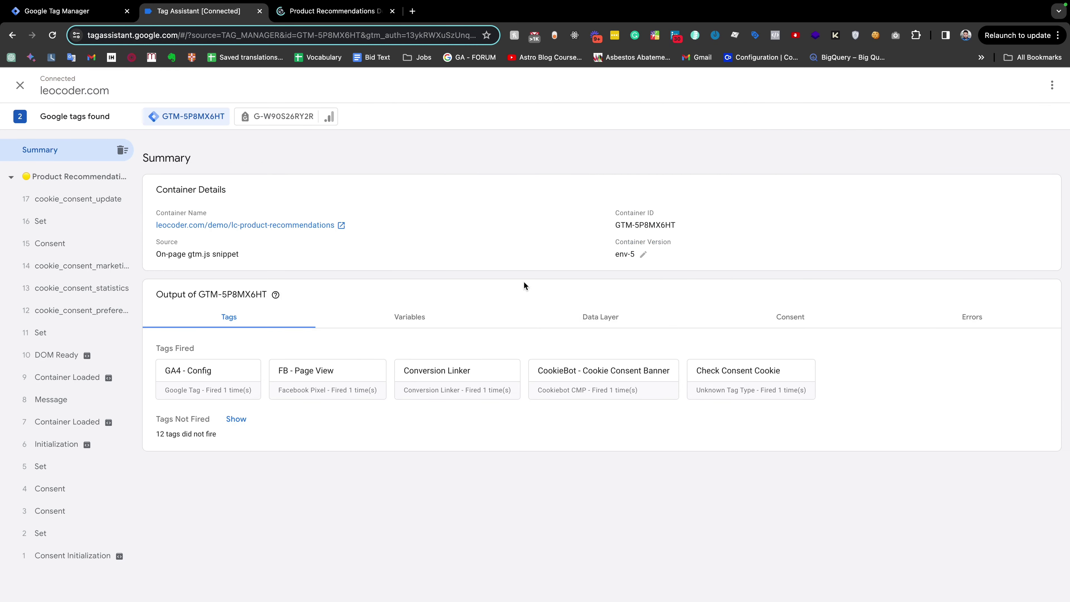
# - Open the Boys' Straight Leg Jeans product page in the demo shop through the Clothing and Pant categories
pyautogui.click(349, 12)
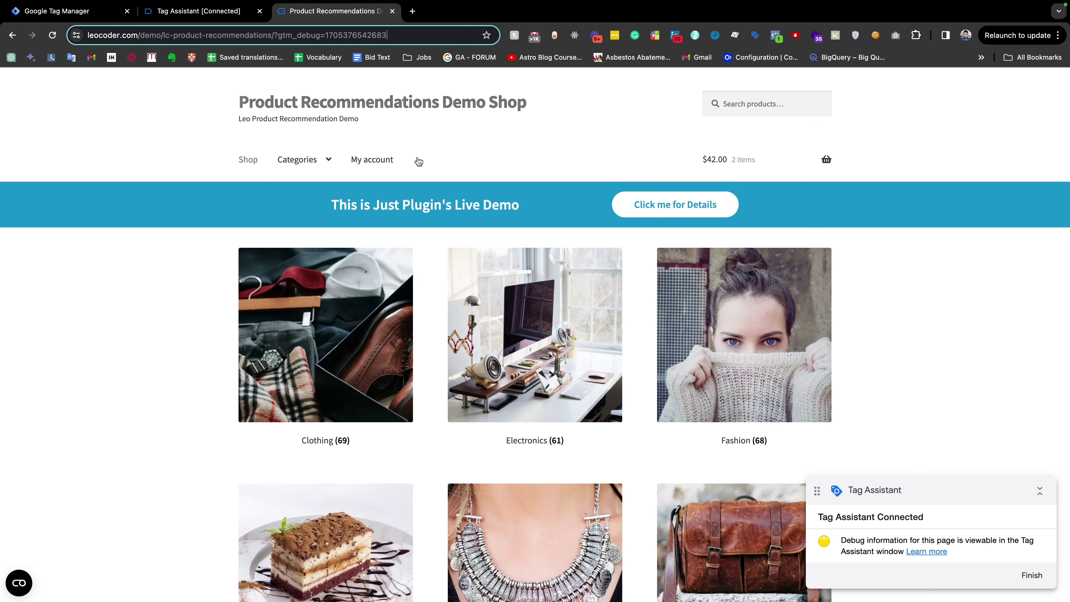
pyautogui.click(380, 316)
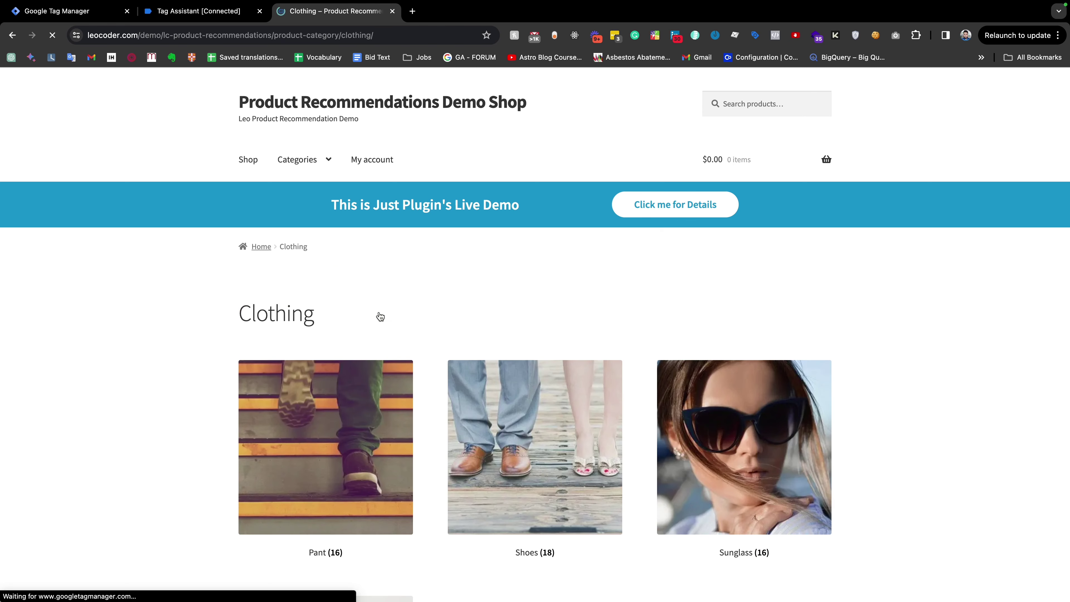
pyautogui.scroll(-3, 391, 345)
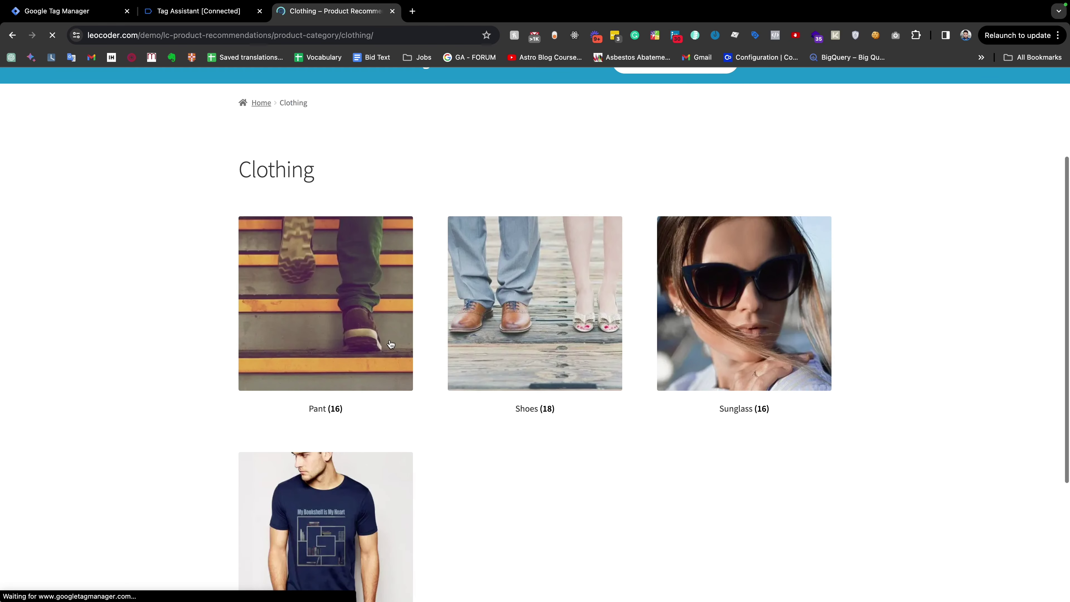
pyautogui.click(344, 296)
pyautogui.click(319, 480)
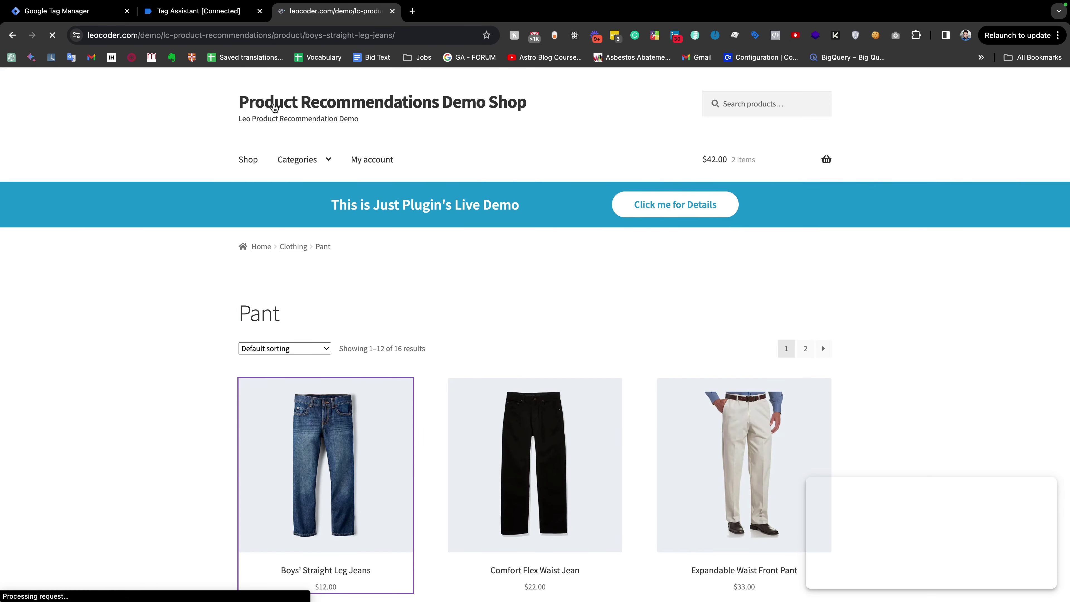
# - Clear the recorded Tag Assistant events, and reload the product page with its CookieConsent cookie deleted
pyautogui.click(223, 13)
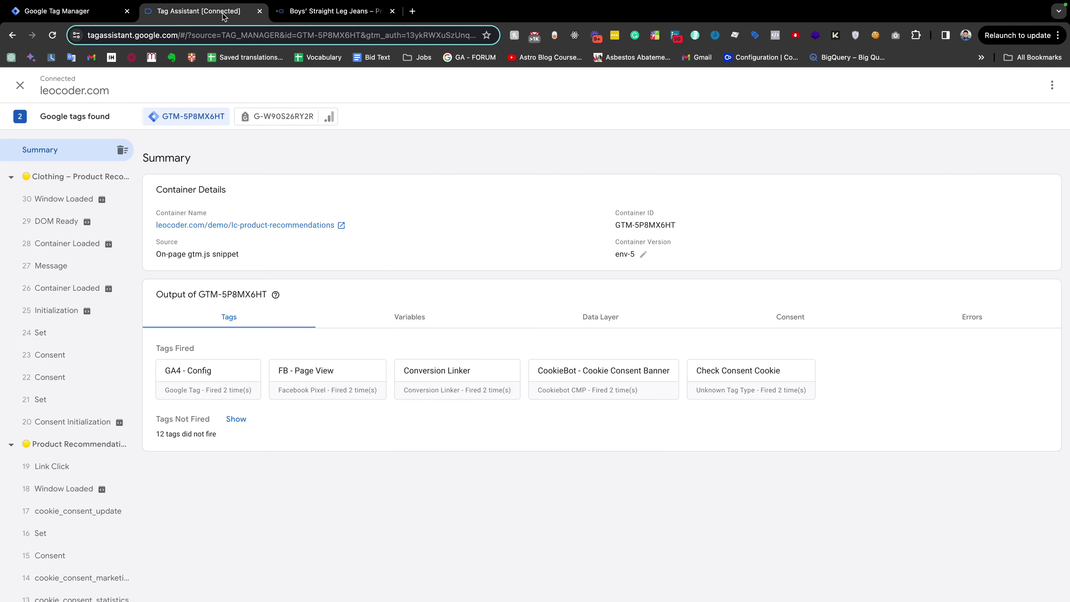
pyautogui.click(122, 150)
pyautogui.click(333, 11)
pyautogui.click(876, 35)
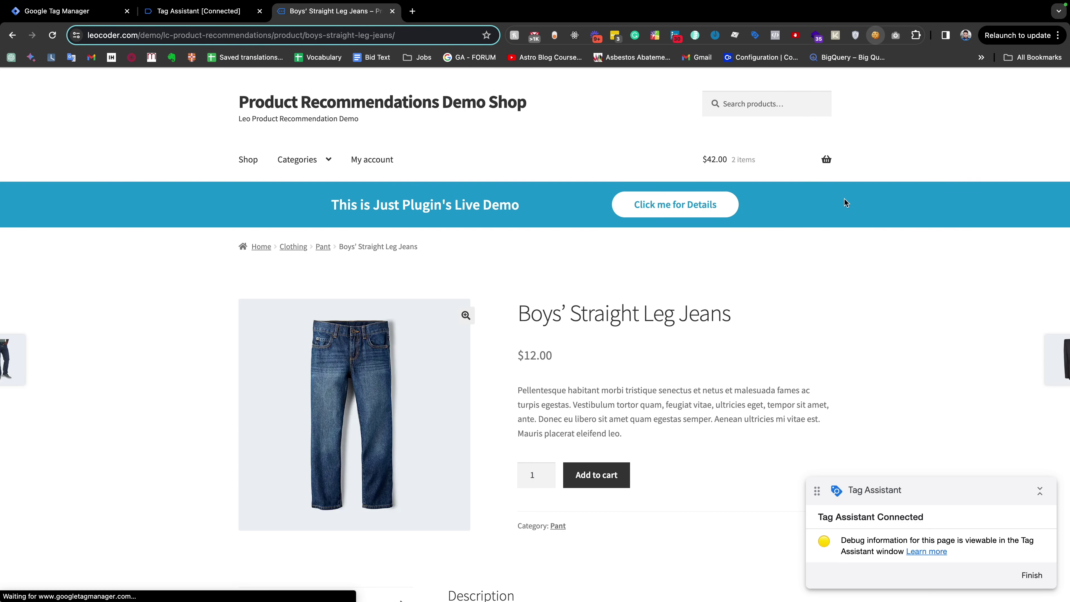
pyautogui.click(686, 170)
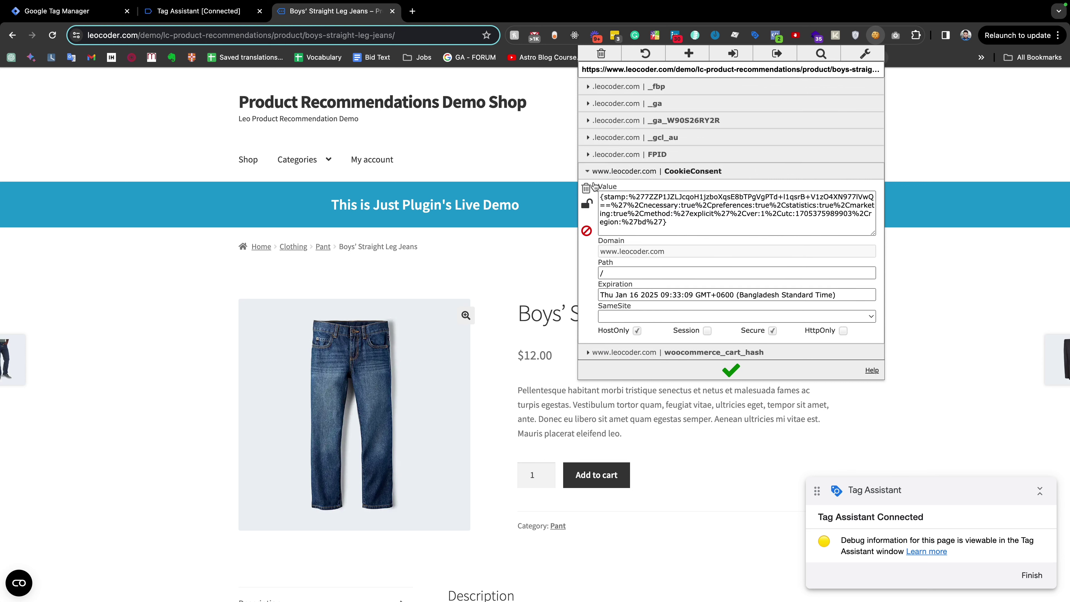
pyautogui.click(499, 145)
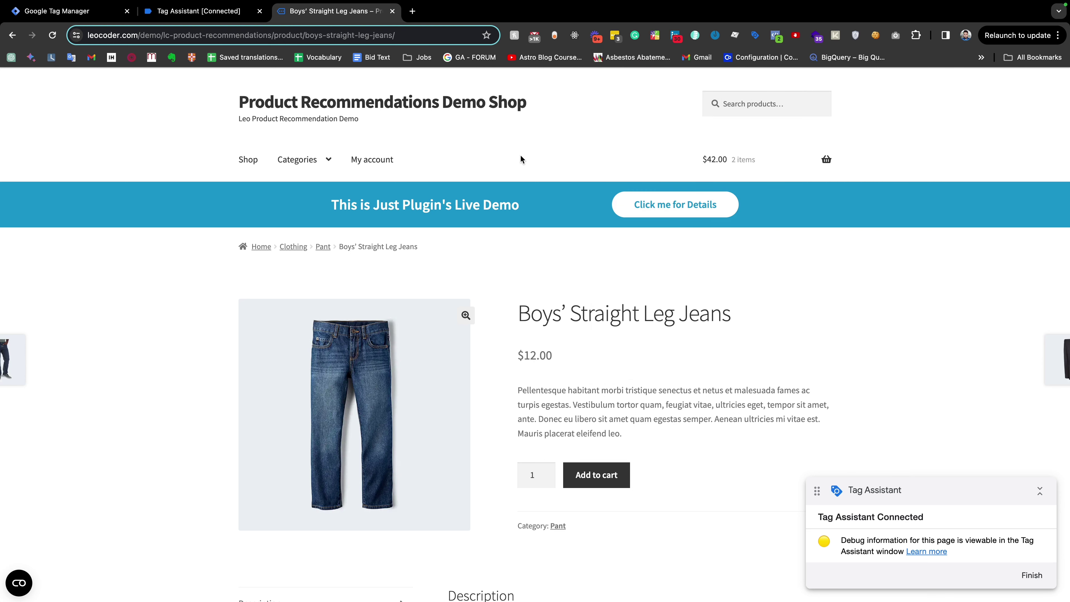
pyautogui.press('super+r')
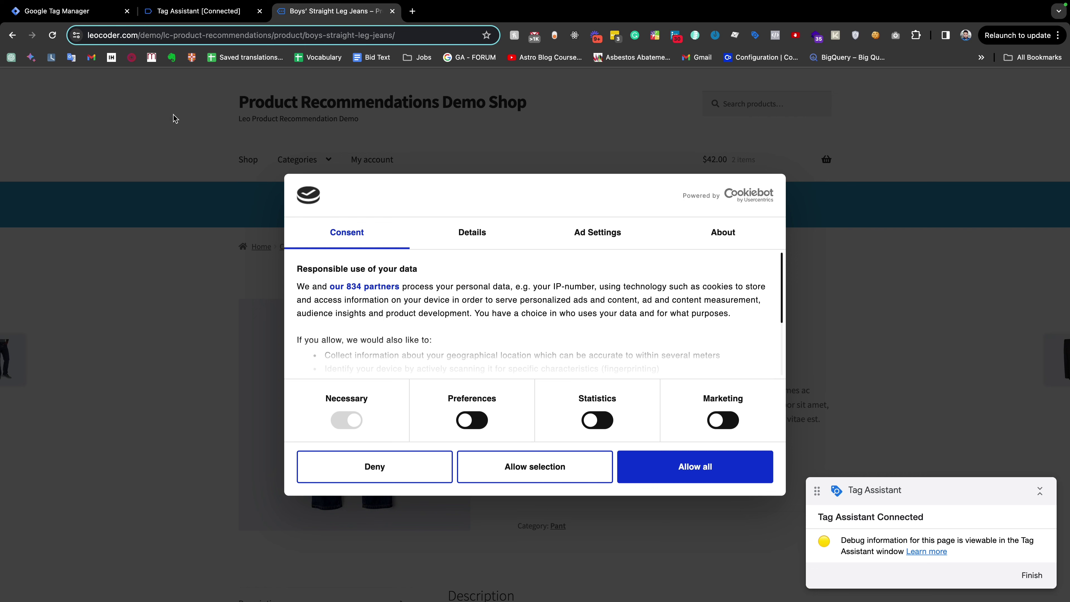
# - Check in Tag Assistant which tags fired on the Boys' Straight Leg Jeans page before giving consent
pyautogui.click(198, 11)
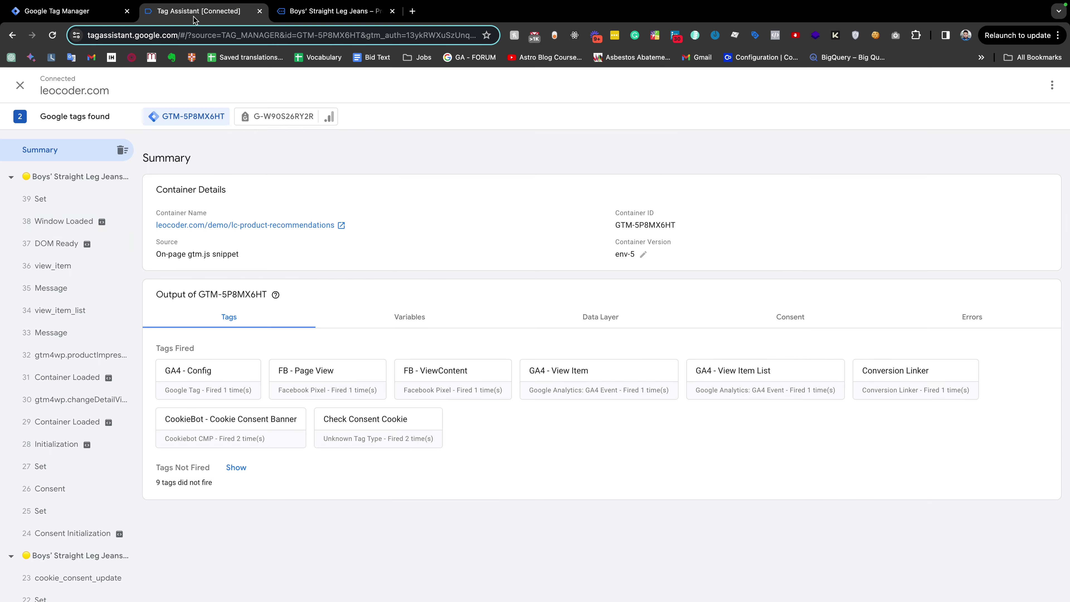
pyautogui.click(84, 178)
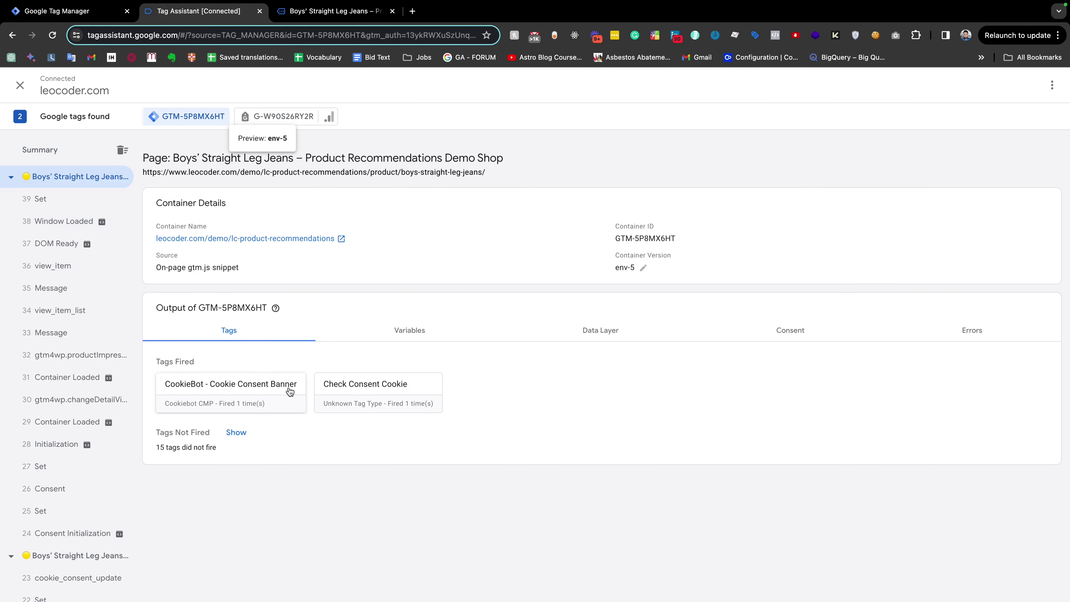
# - Allow all cookies in the product page's consent banner and check the fired tags in Tag Assistant
pyautogui.click(352, 12)
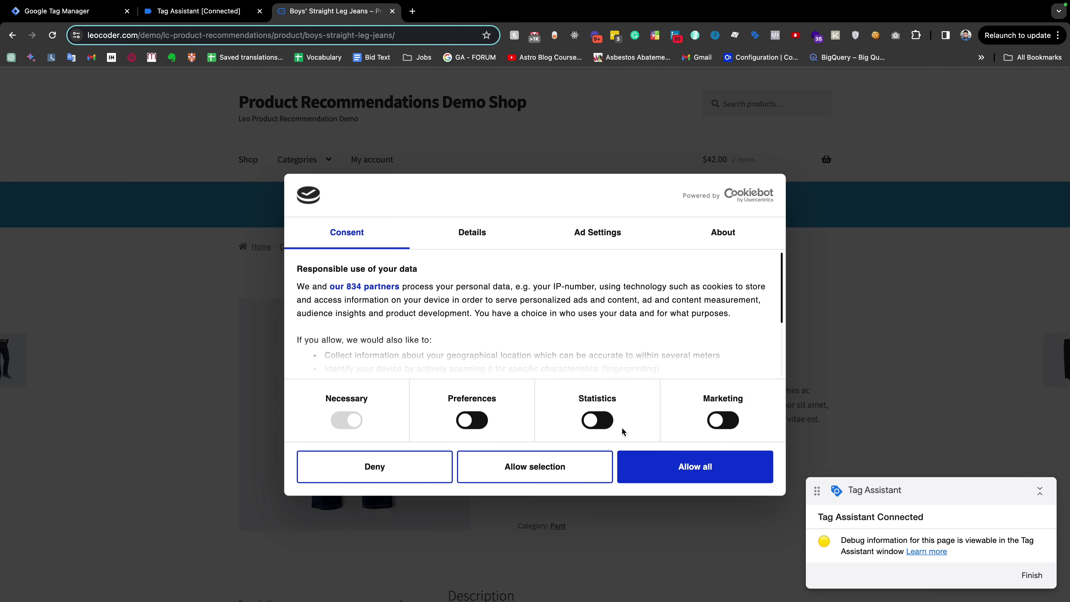
pyautogui.click(681, 465)
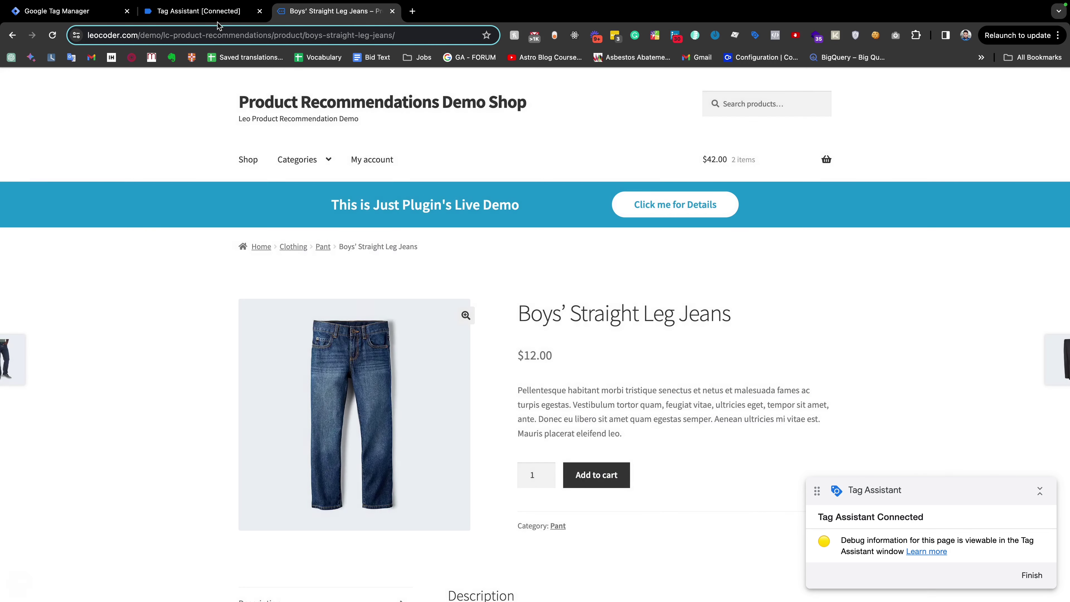
pyautogui.click(213, 13)
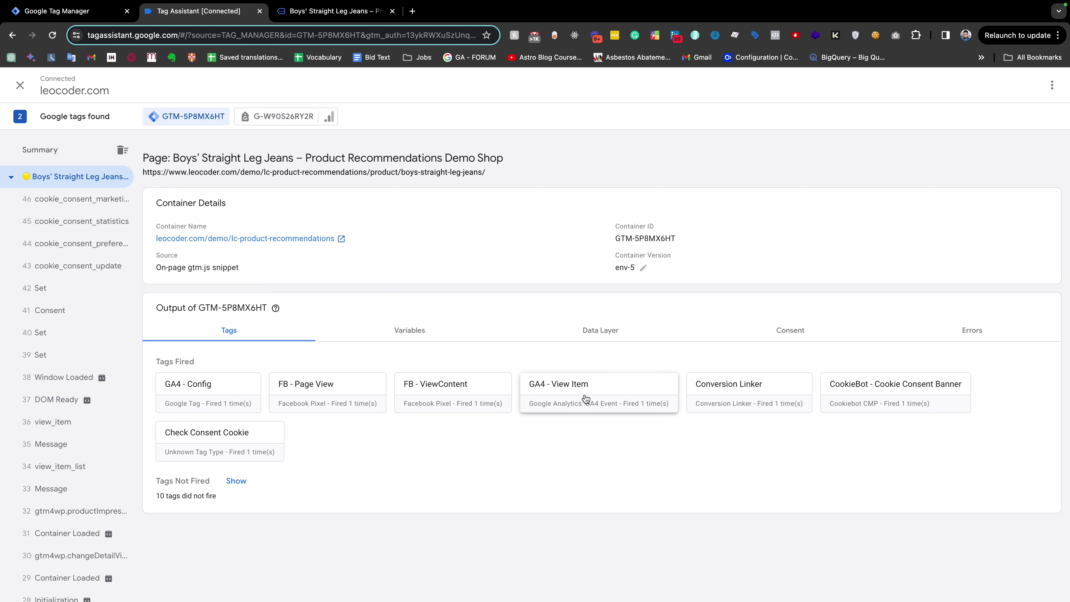
pyautogui.click(328, 14)
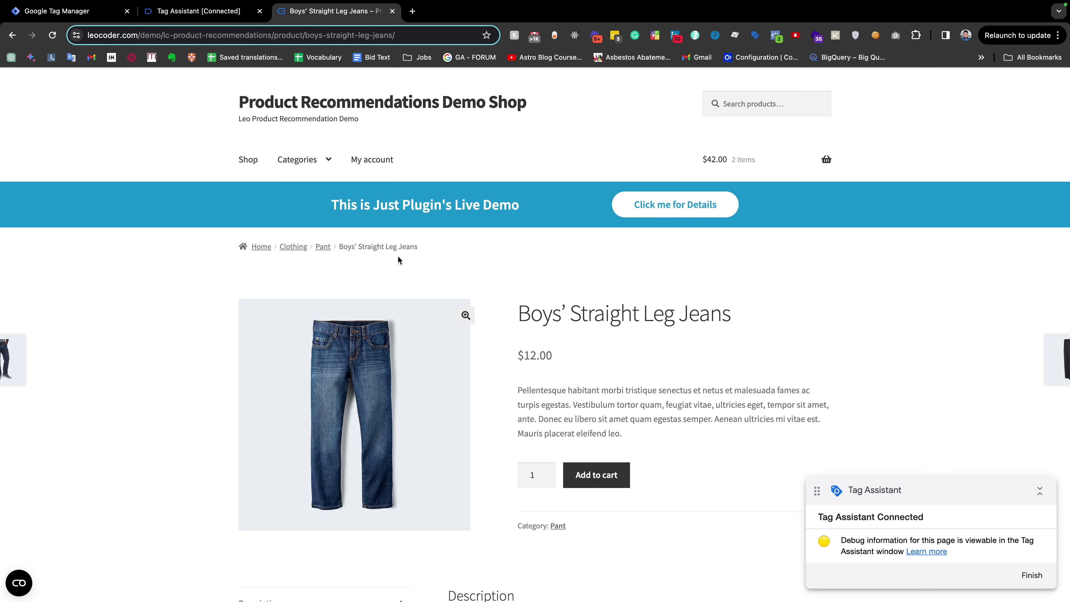